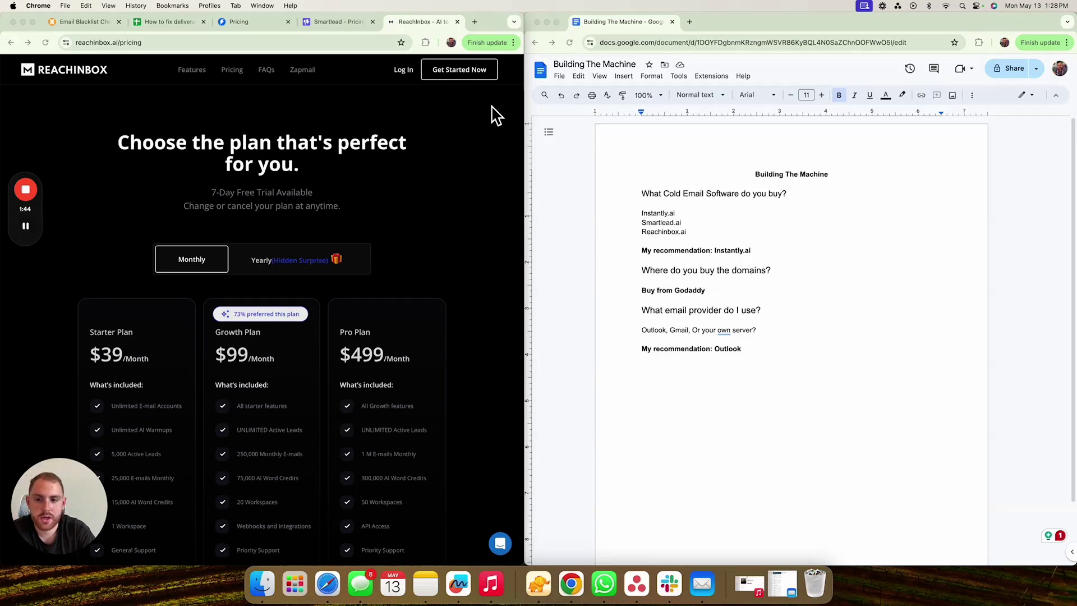
- Compare the Instantly, Smartlead and Reachinbox pricing pages across their tabs
scroll(424, 250, "down", 3)
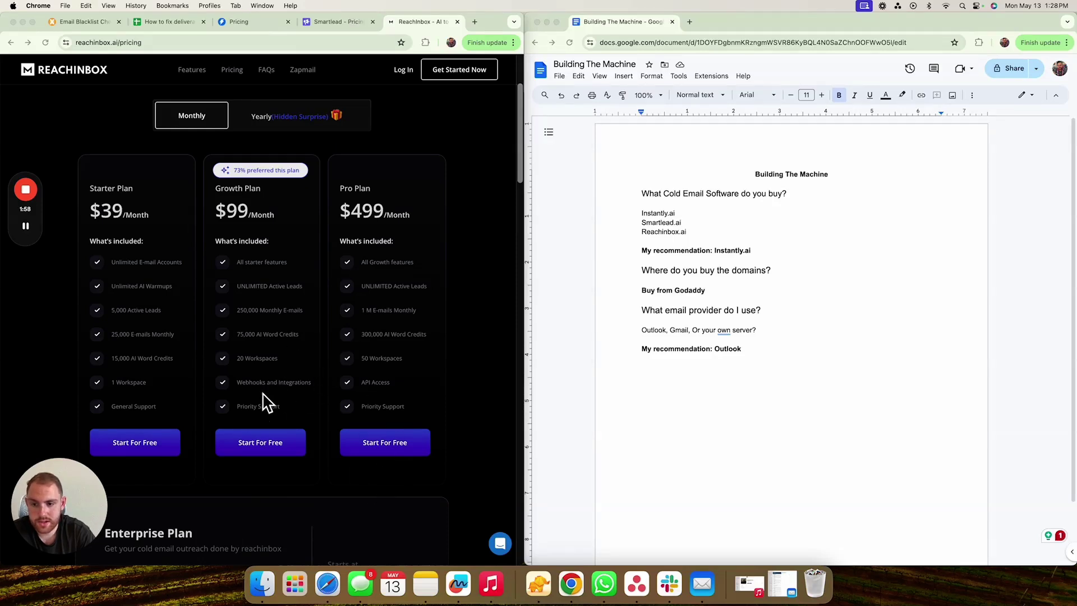
left_click(261, 27)
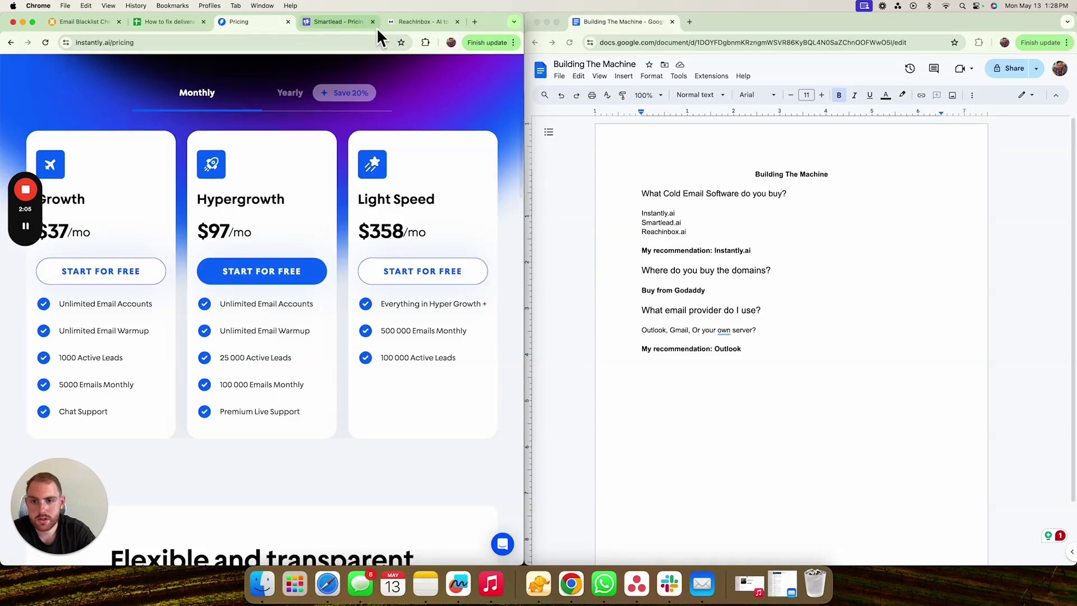
left_click(342, 22)
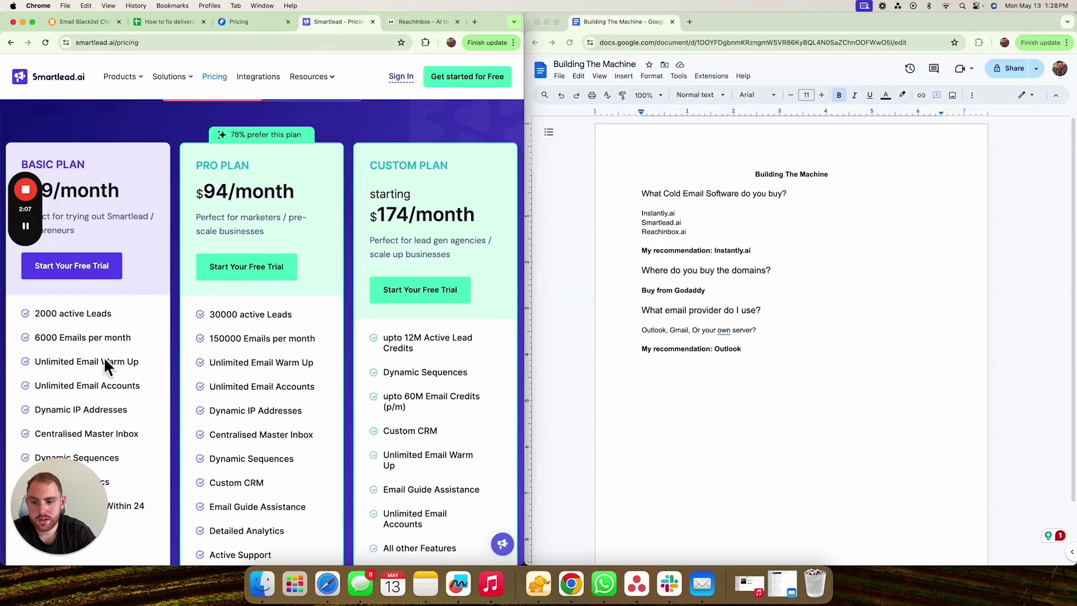
left_click(408, 22)
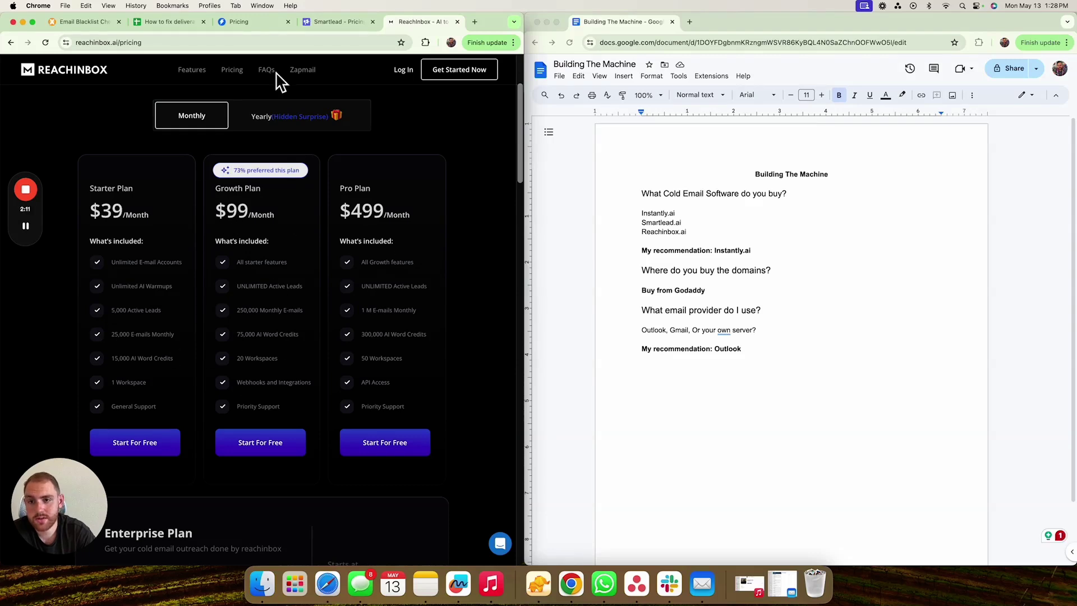
left_click(260, 23)
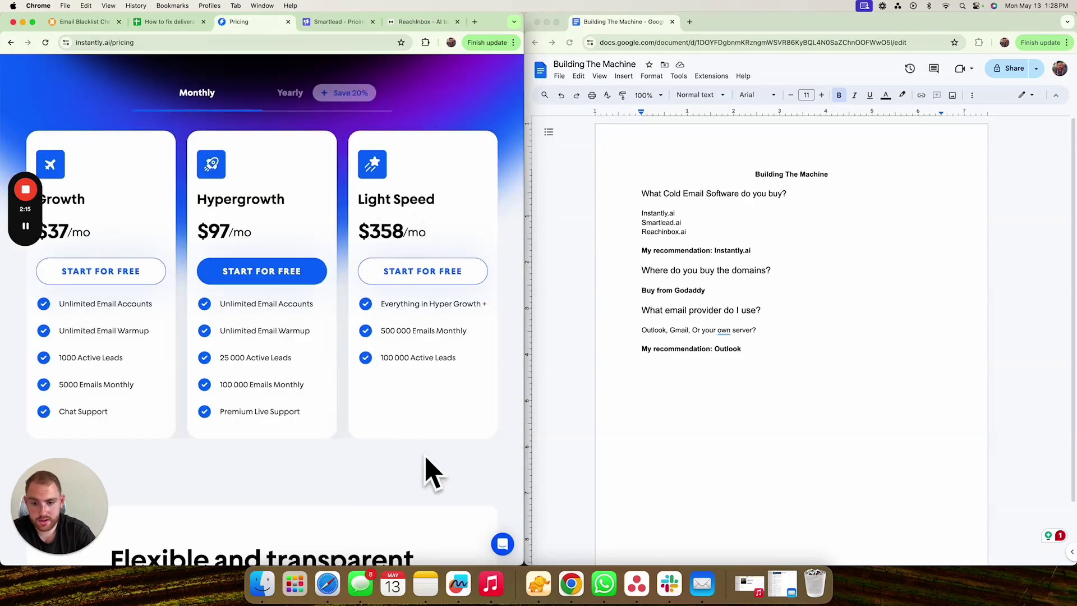
left_click(422, 22)
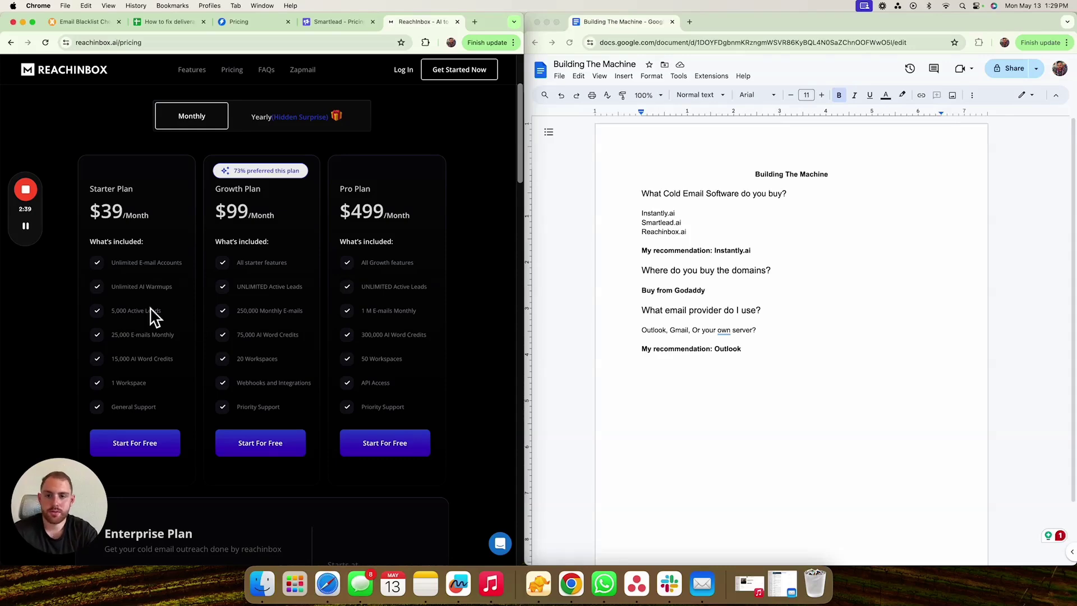
- Search AppSumo for 'cold email' in a new tab, dismissing the discount popup
left_click(475, 22)
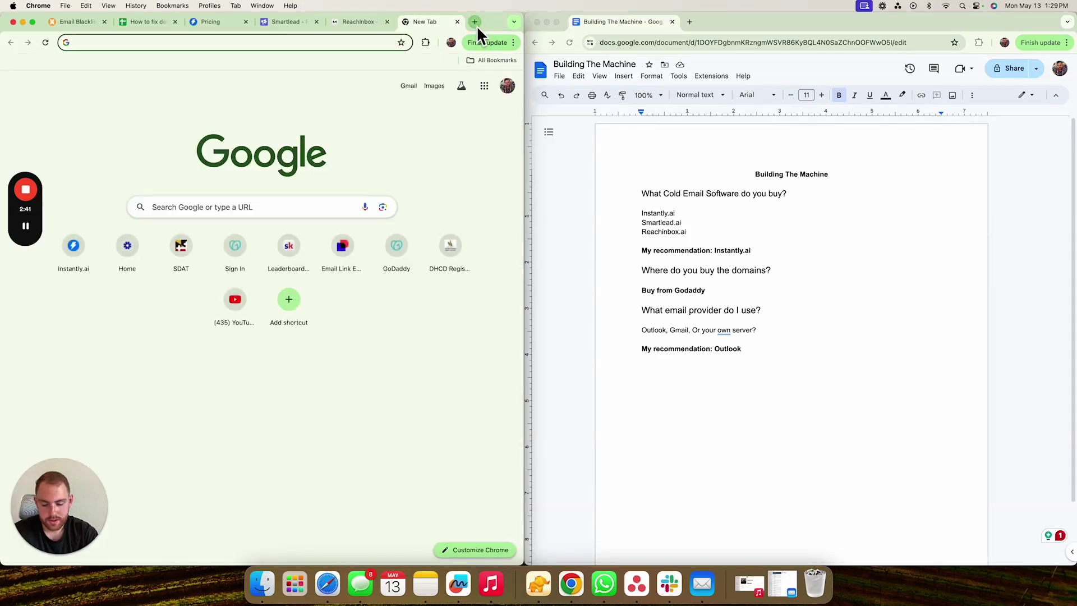
type("app")
key("Return")
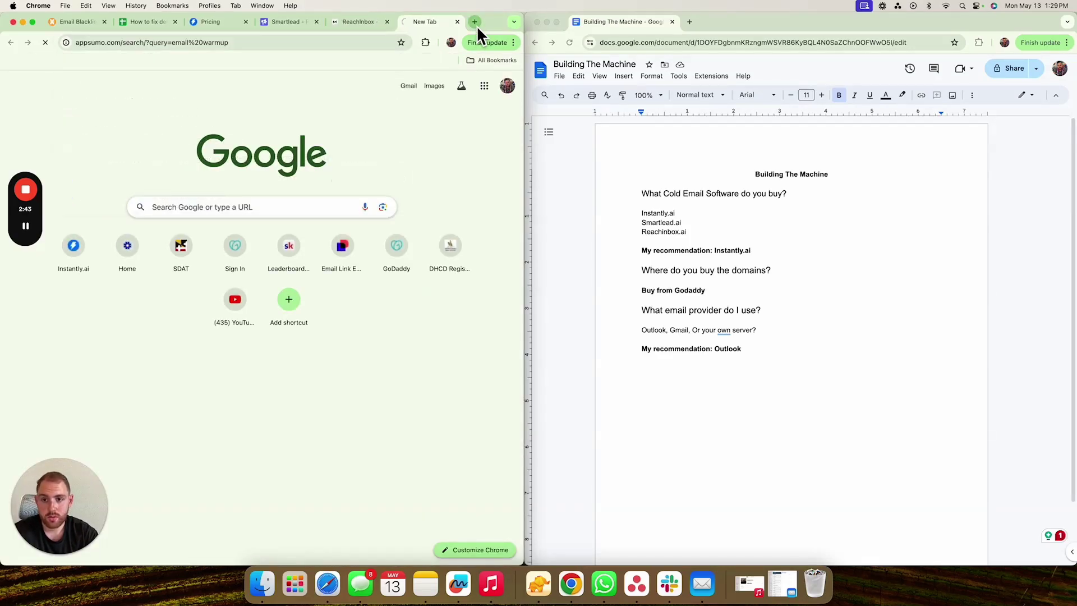
left_click(197, 77)
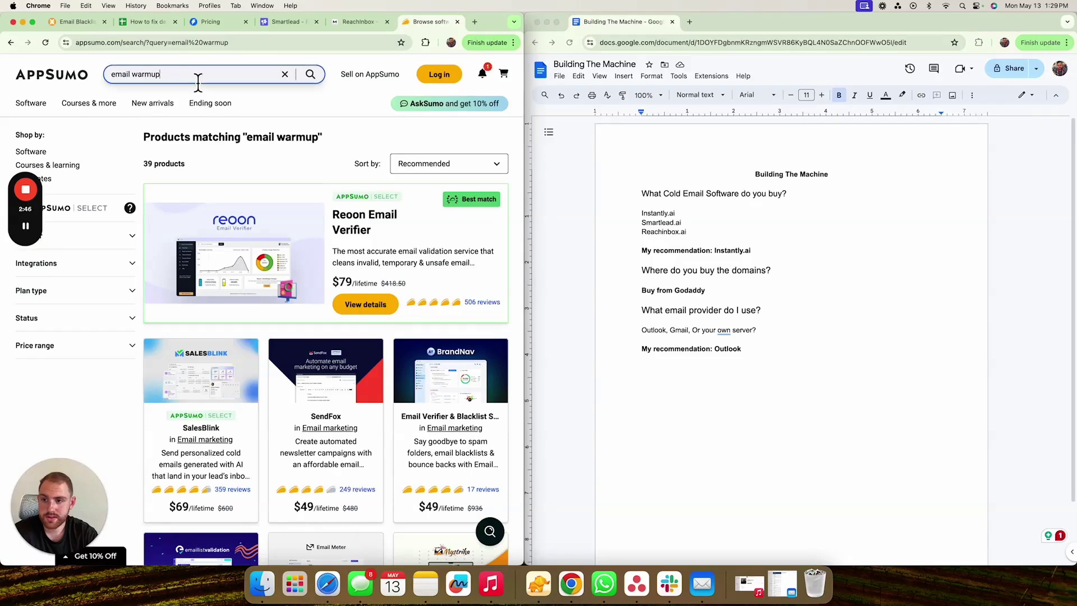
key("BackSpace")
key("BackSpace")
key("BackSpace")
key("BackSpace")
key("BackSpace")
key("BackSpace")
key("BackSpace")
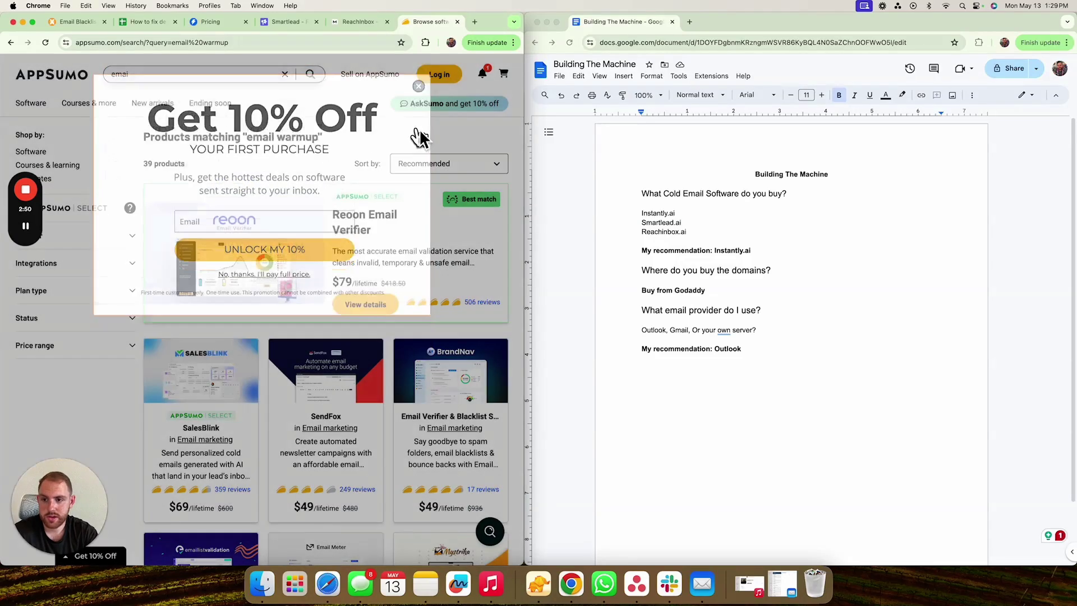
left_click(418, 136)
left_click(208, 77)
key("BackSpace")
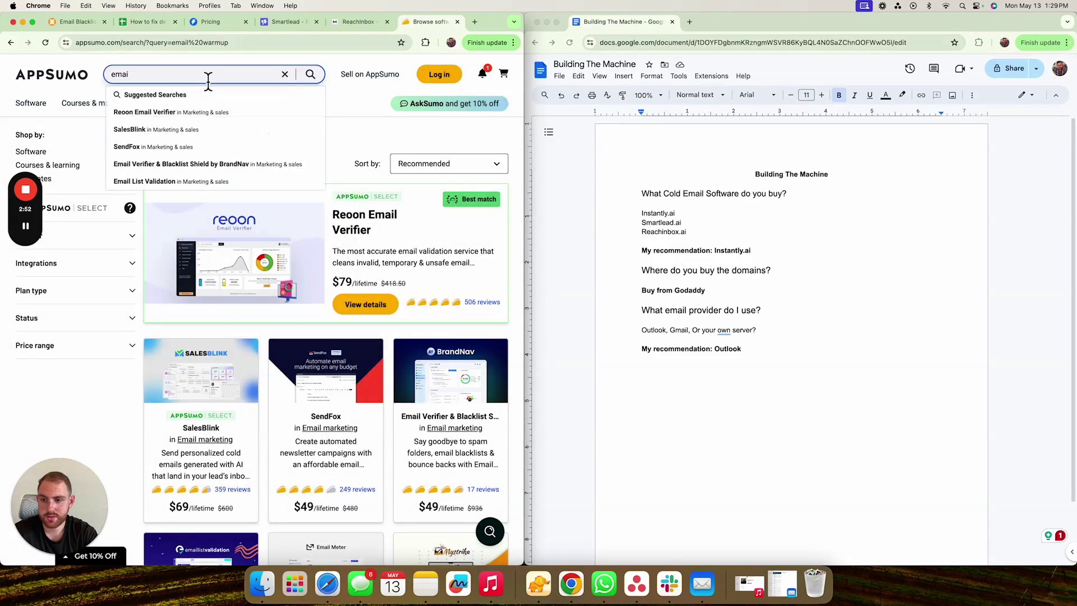
key("BackSpace")
key("BackSpace")
key("BackSpace")
key("BackSpace")
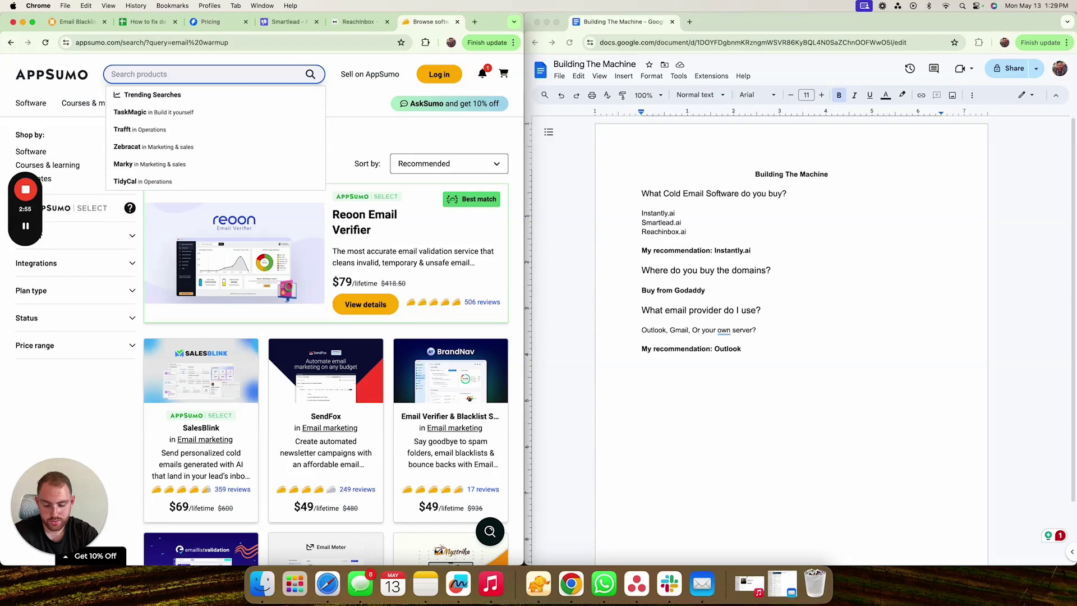
type("coldemai")
key("BackSpace")
key("BackSpace")
key("BackSpace")
key("BackSpace")
type("email")
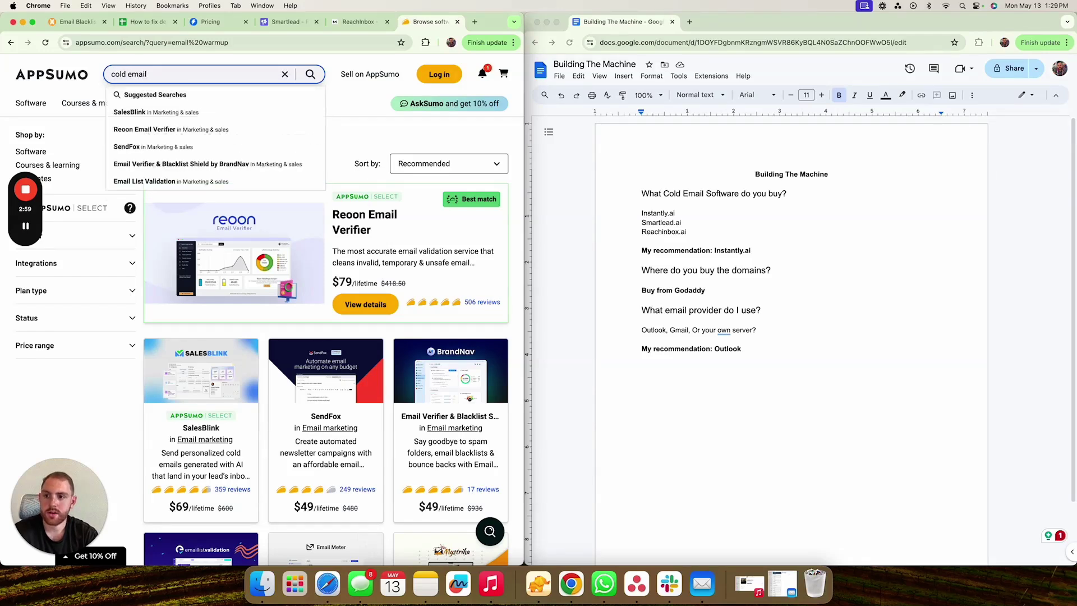
key("Return")
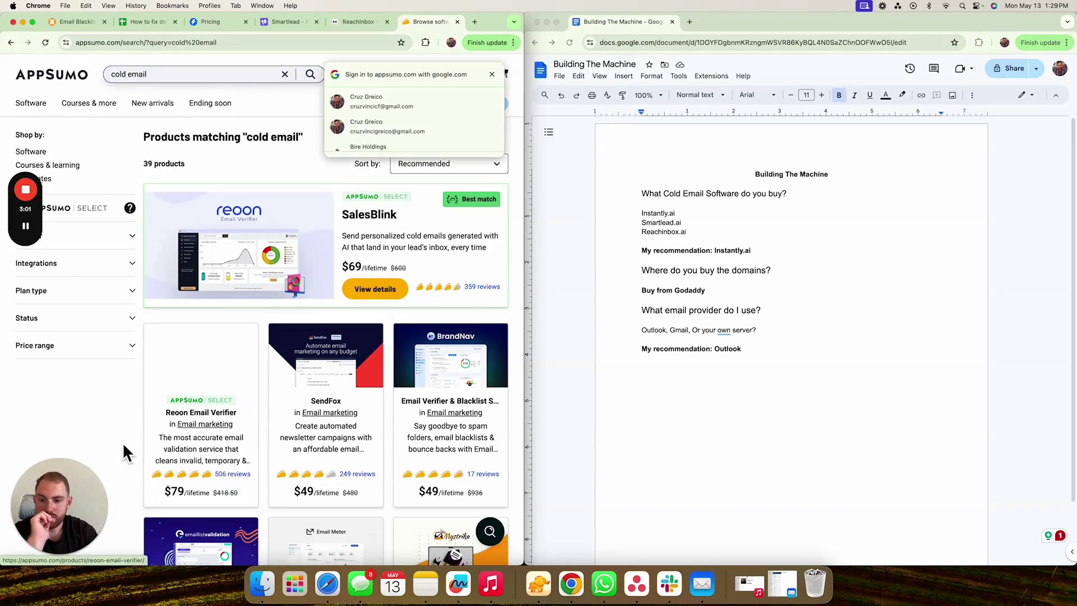
- Browse the cold email results and close the Google sign-in popup
scroll(104, 446, "down", 2)
scroll(103, 444, "down", 1)
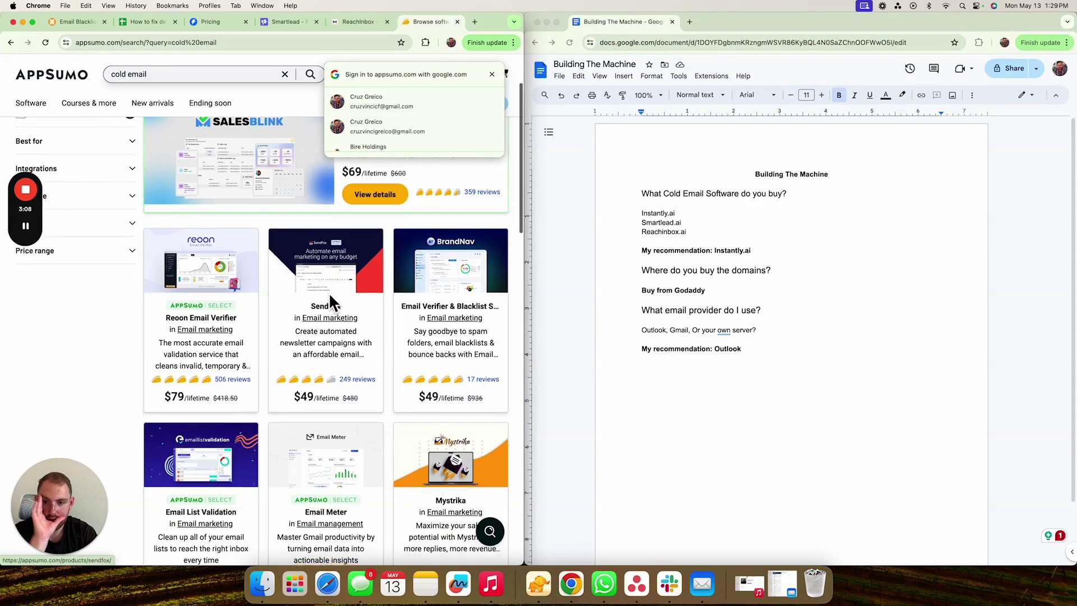
scroll(329, 292, "down", 4)
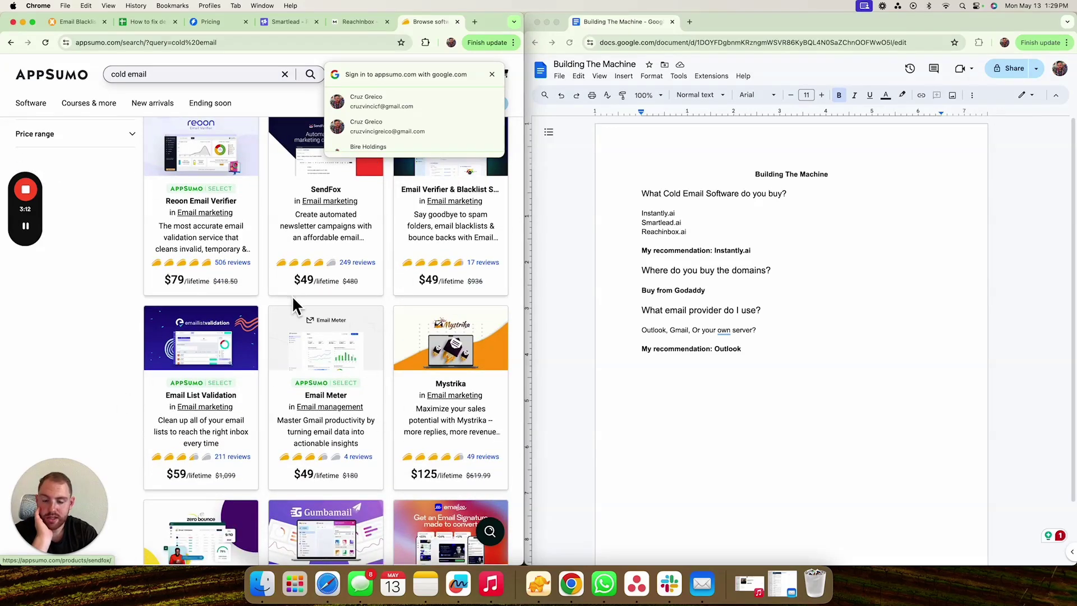
scroll(271, 337, "down", 4)
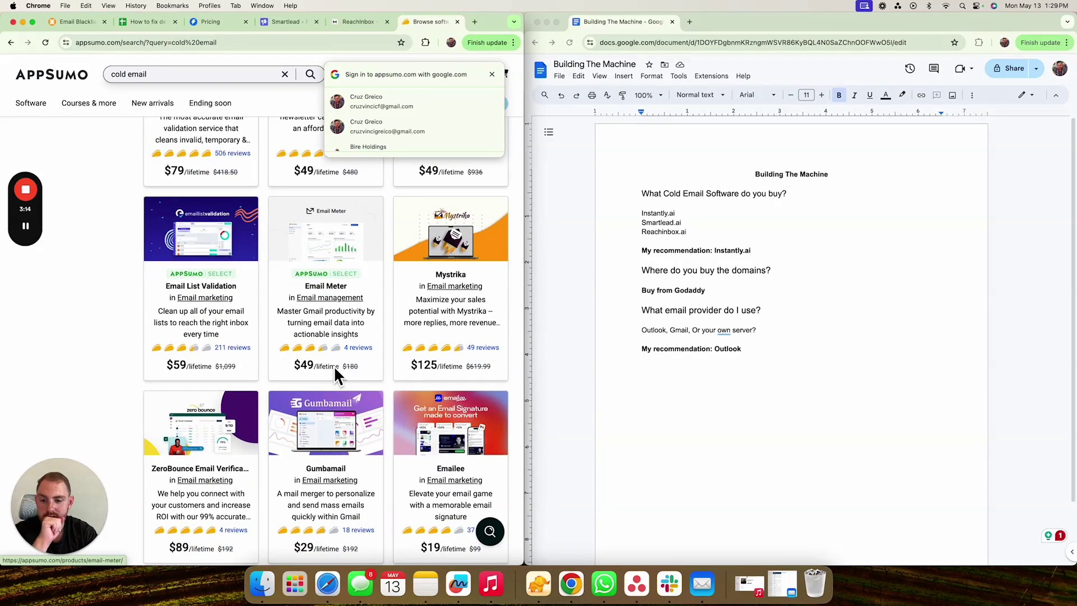
scroll(181, 366, "down", 6)
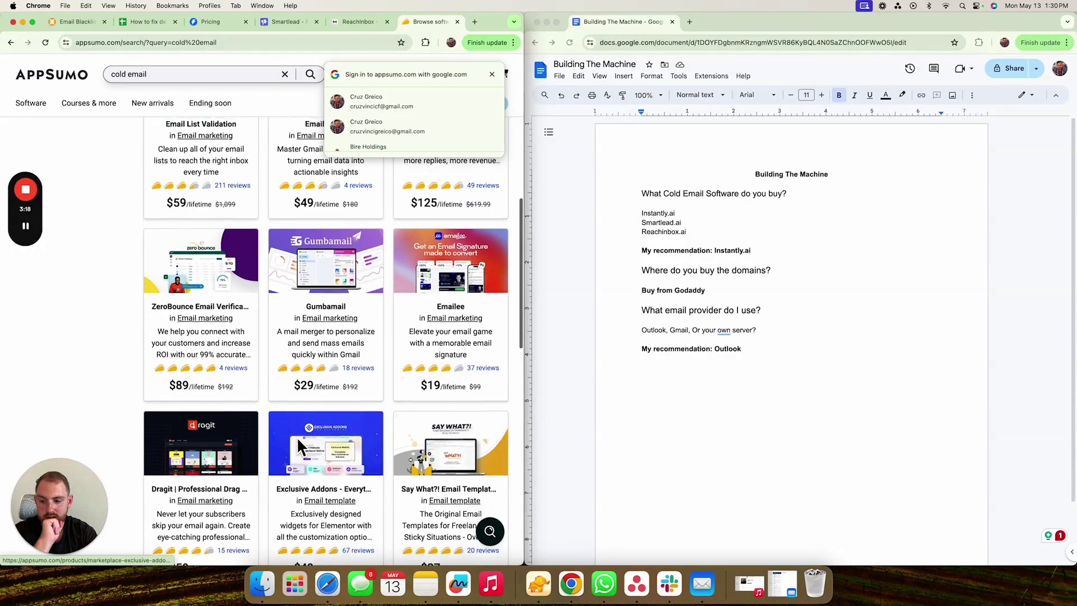
scroll(297, 437, "down", 3)
scroll(298, 441, "down", 4)
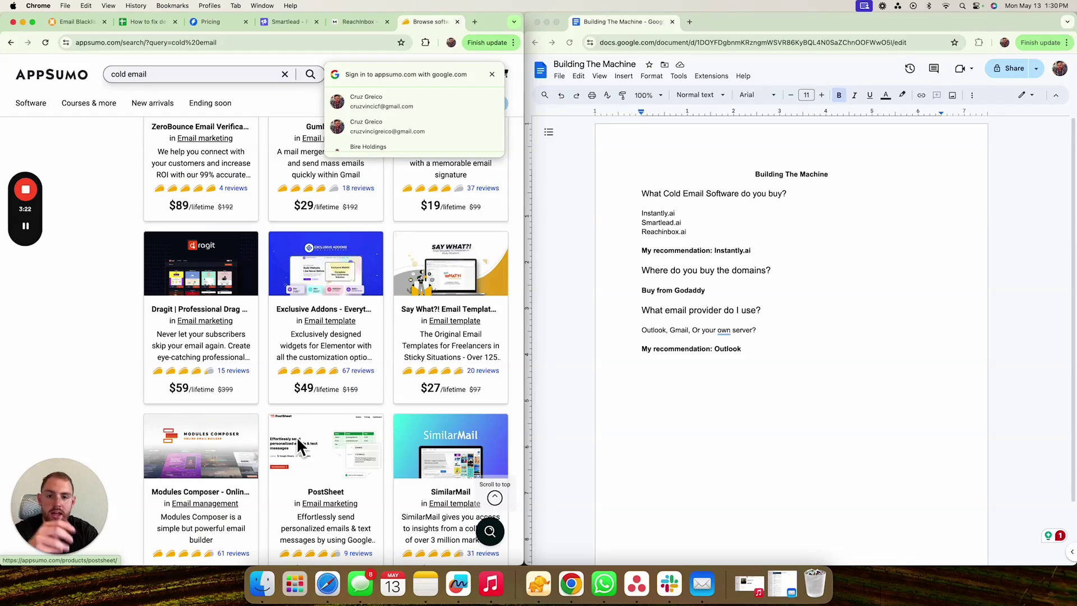
left_click(492, 75)
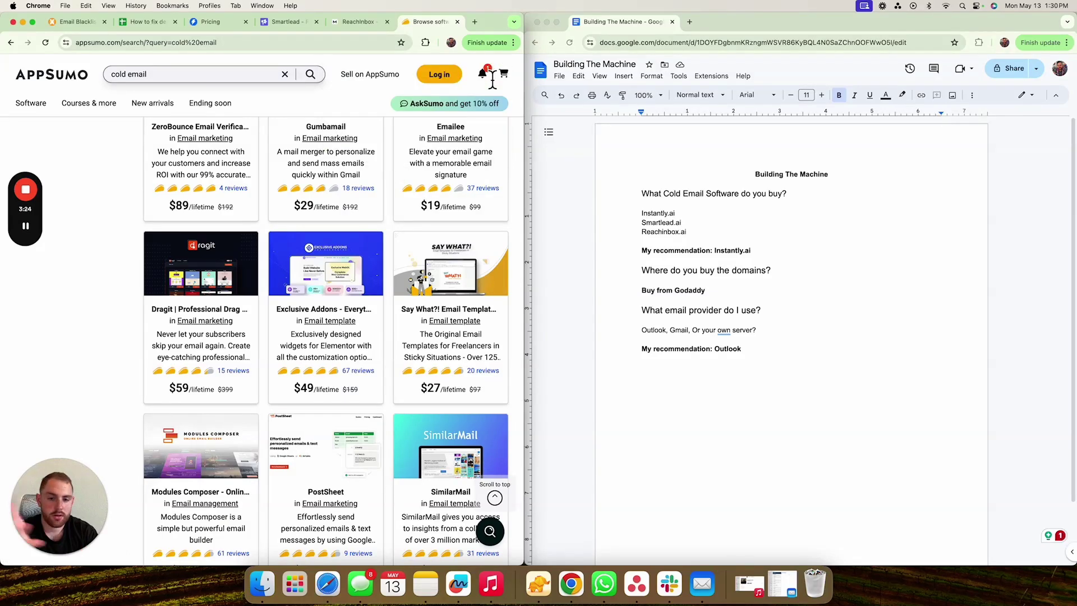
scroll(191, 328, "up", 1)
scroll(191, 327, "up", 15)
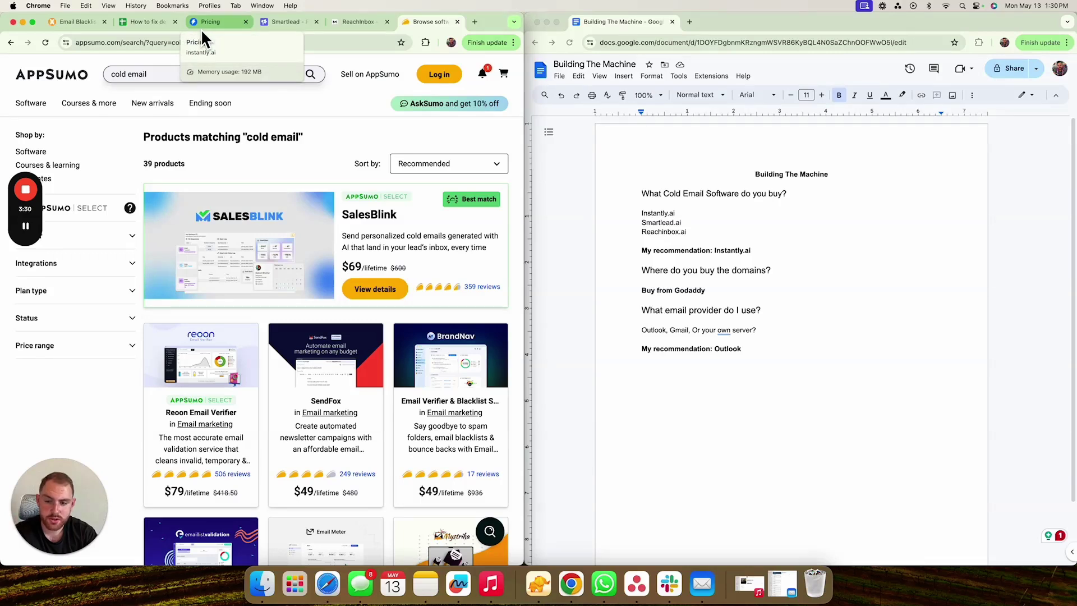
- Compare Instantly and Reachinbox pricing, then return to the AppSumo cold email results
left_click(202, 31)
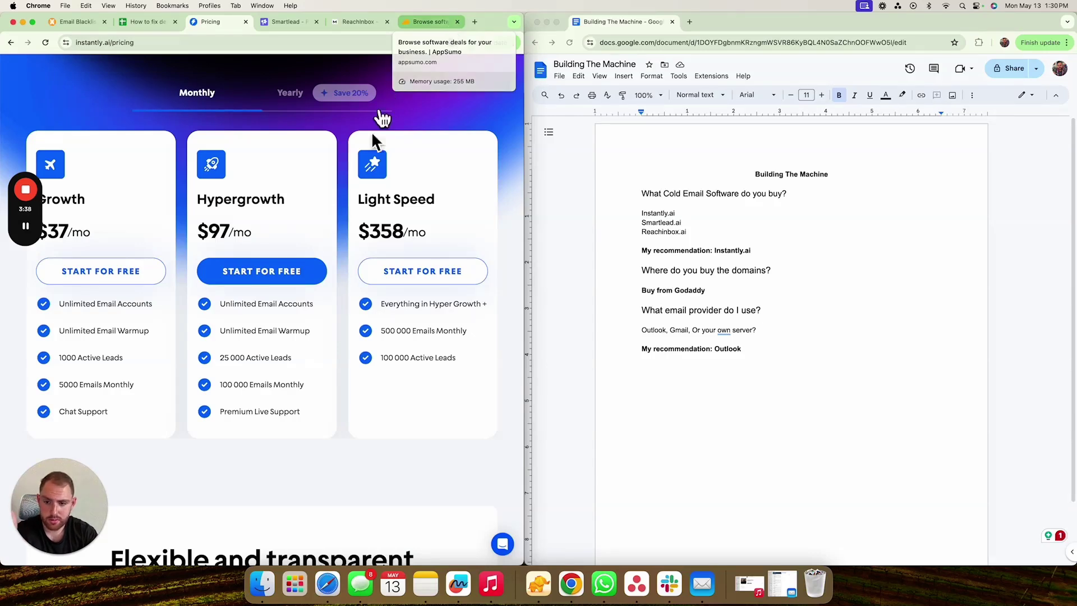
left_click(368, 25)
left_click(434, 23)
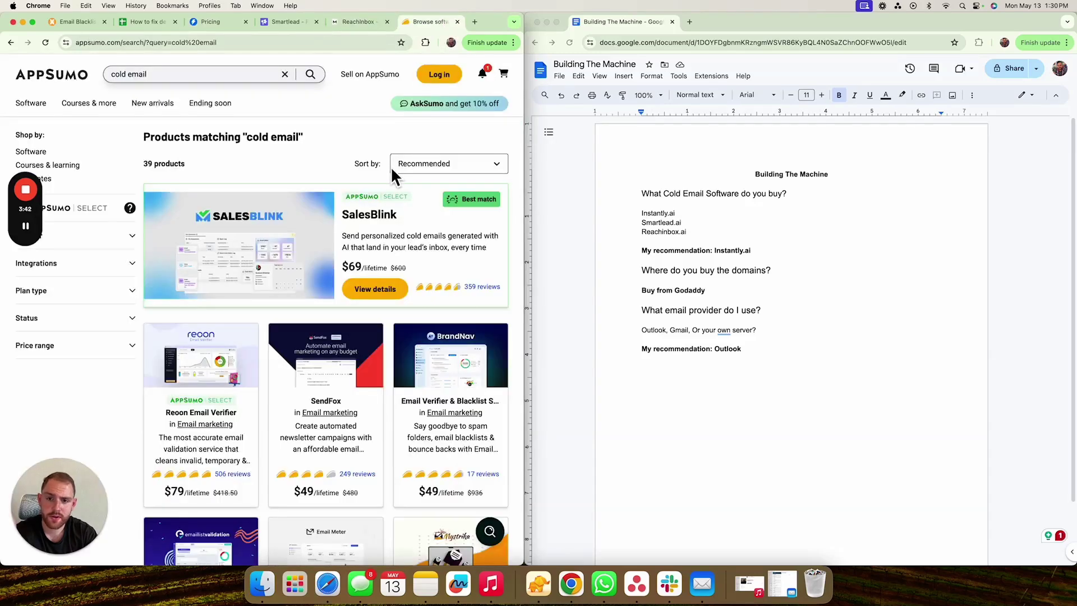
left_click(338, 25)
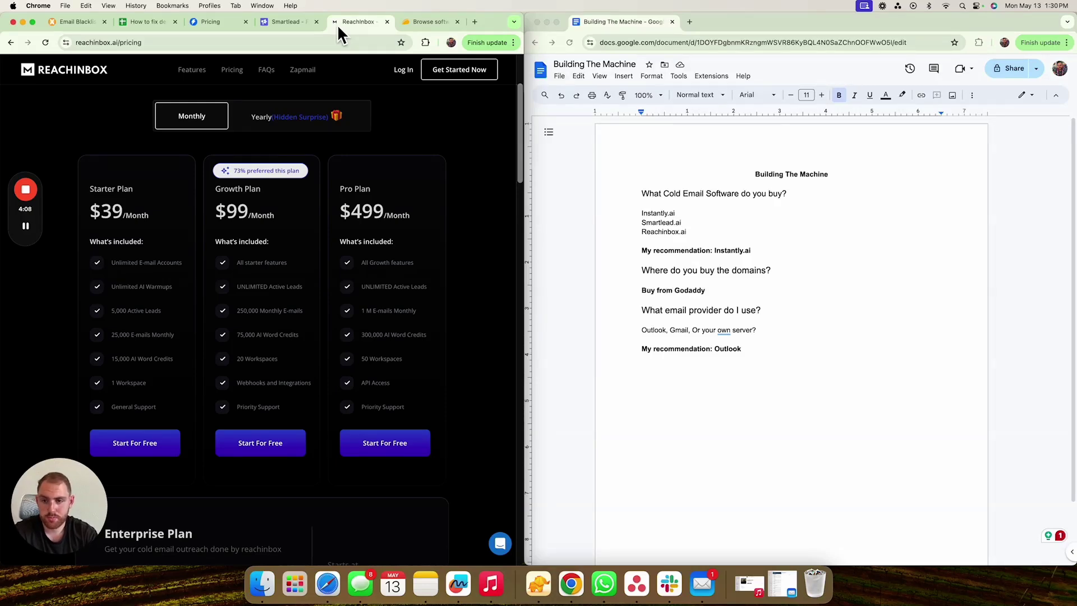
left_click(435, 21)
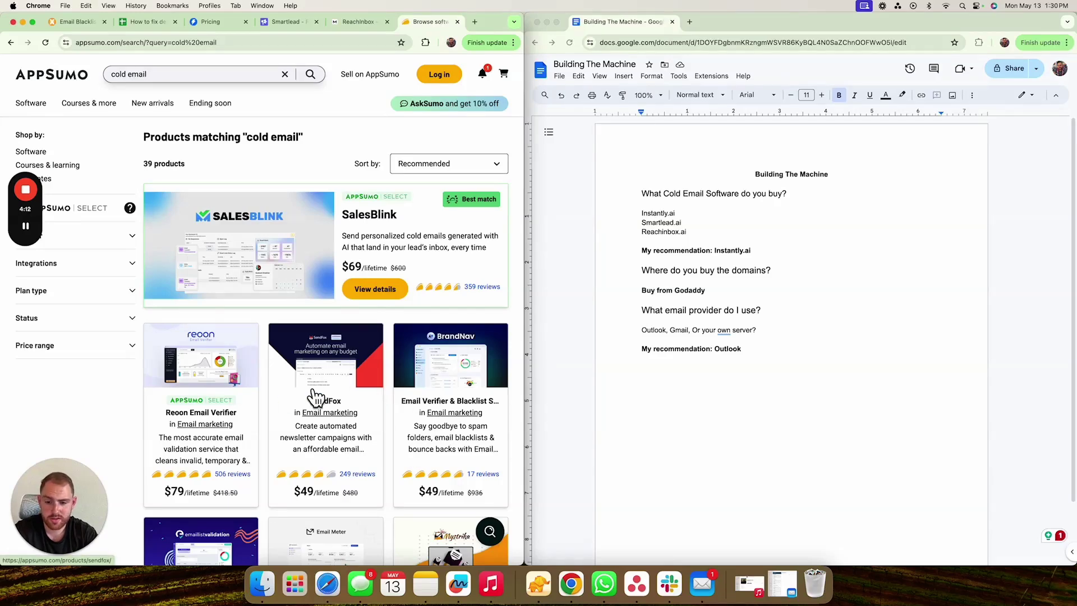
scroll(316, 397, "down", 5)
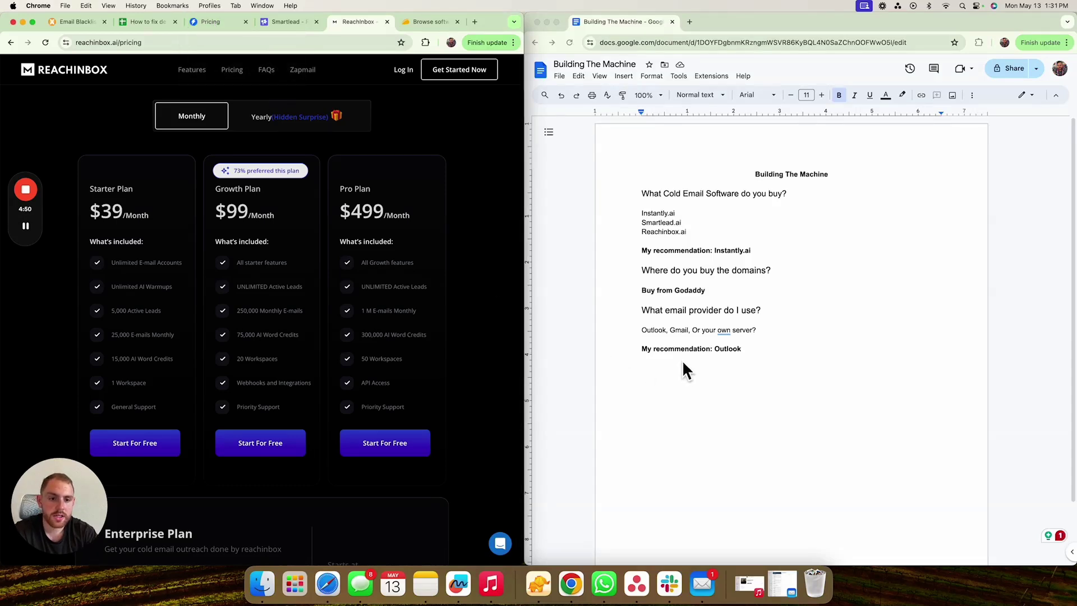
scroll(706, 240, "down", 2)
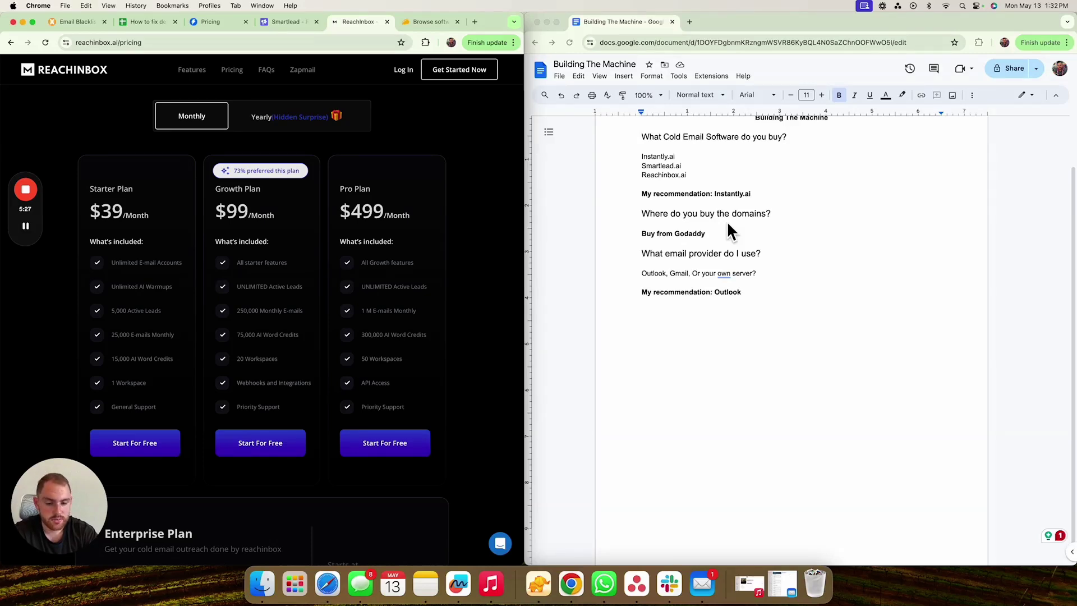
- Search Google for Namecheap in a new tab and open the Namecheap website
left_click(480, 21)
type("name ")
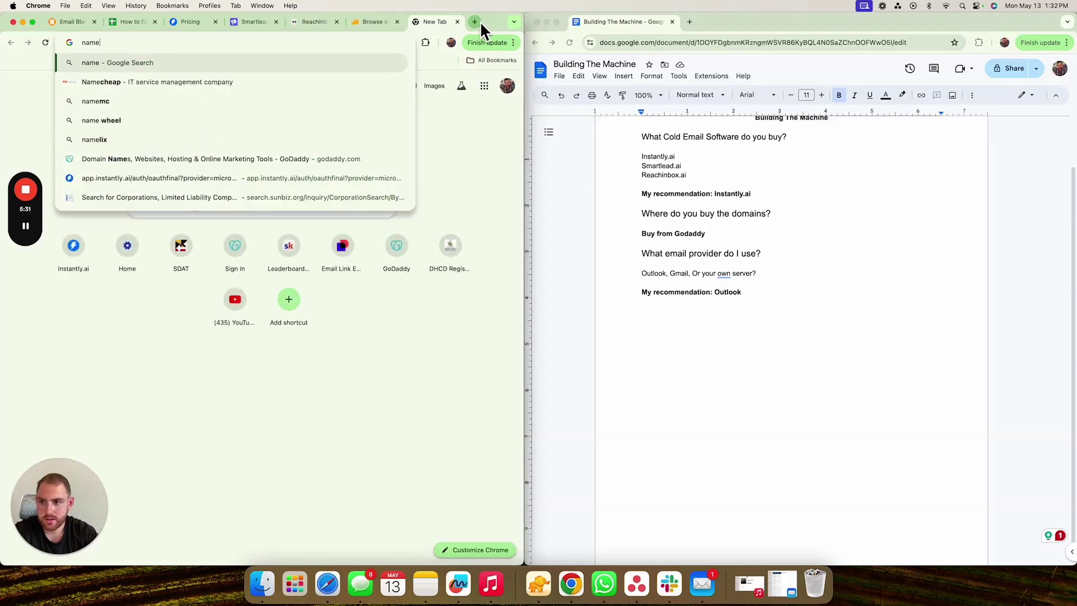
type("c")
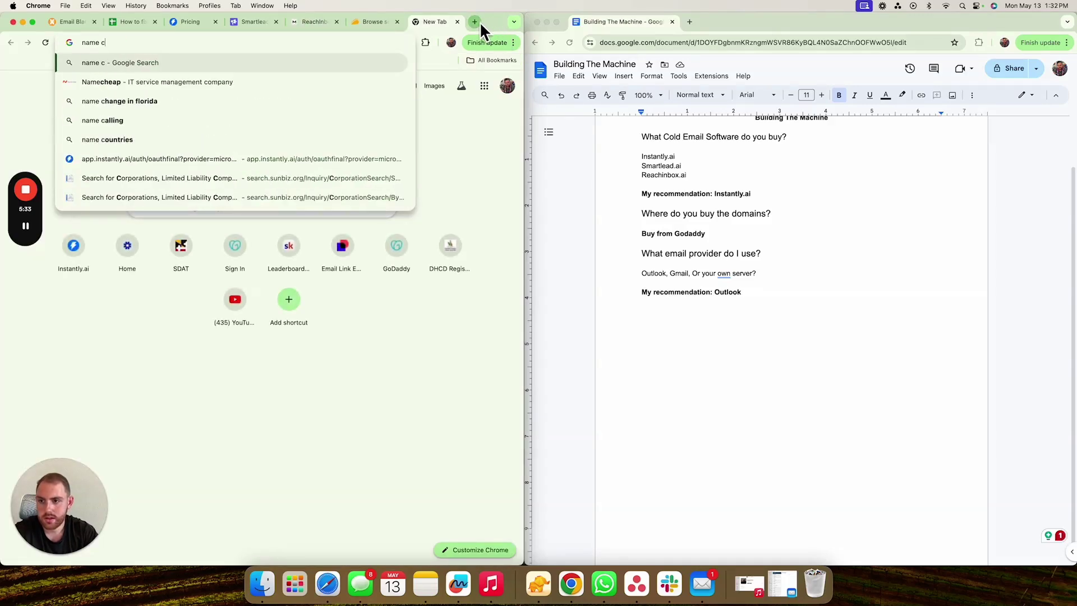
left_click(350, 88)
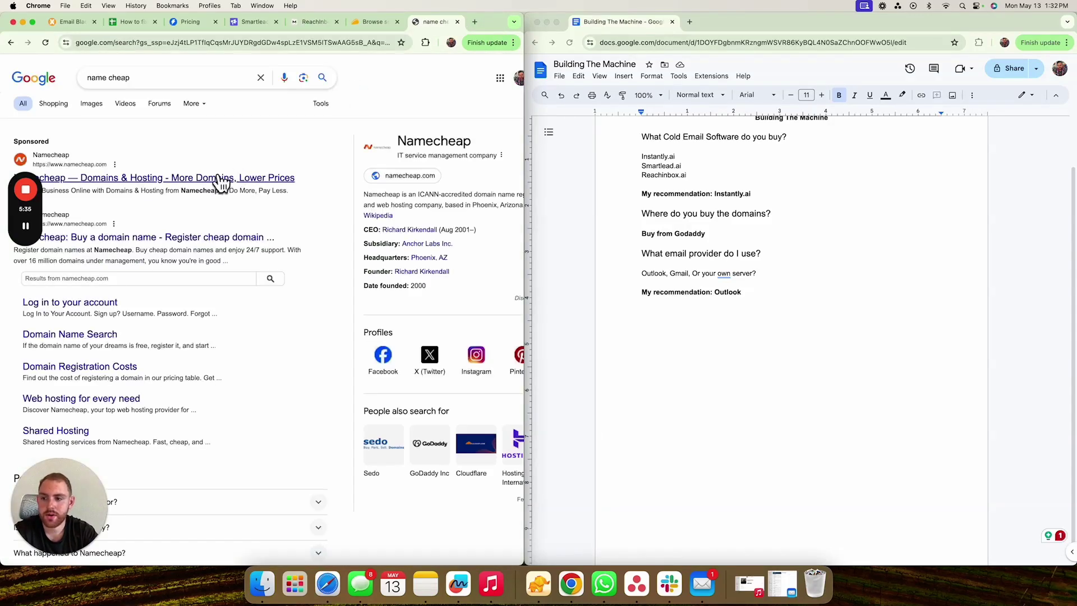
scroll(188, 259, "down", 3)
scroll(169, 326, "up", 2)
left_click(107, 183)
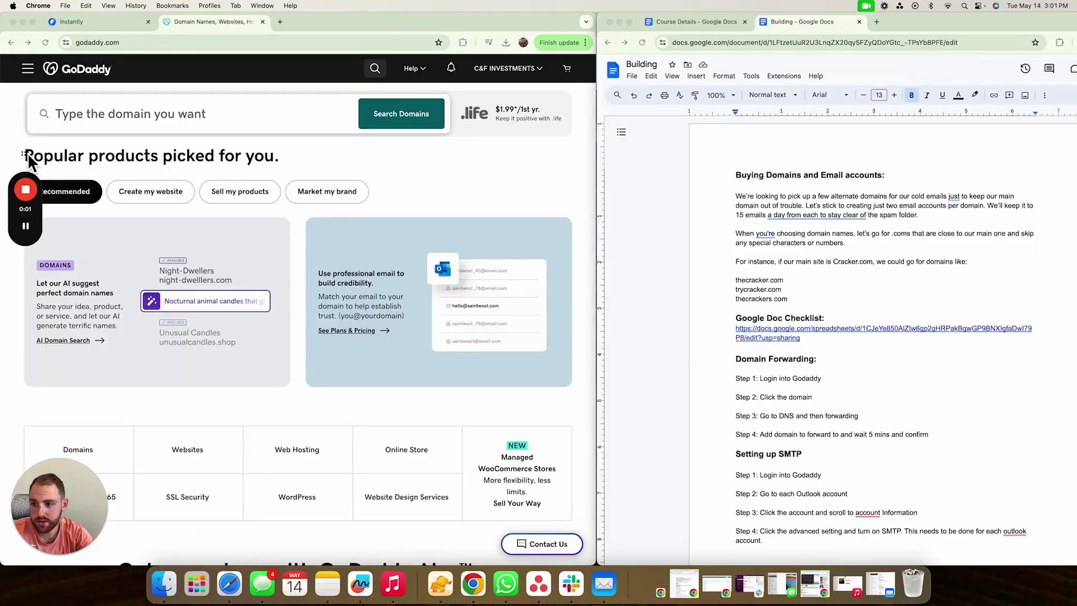
- Place the GoDaddy home page window beside the Building Google Doc
left_click_drag(29, 162, 1053, 511)
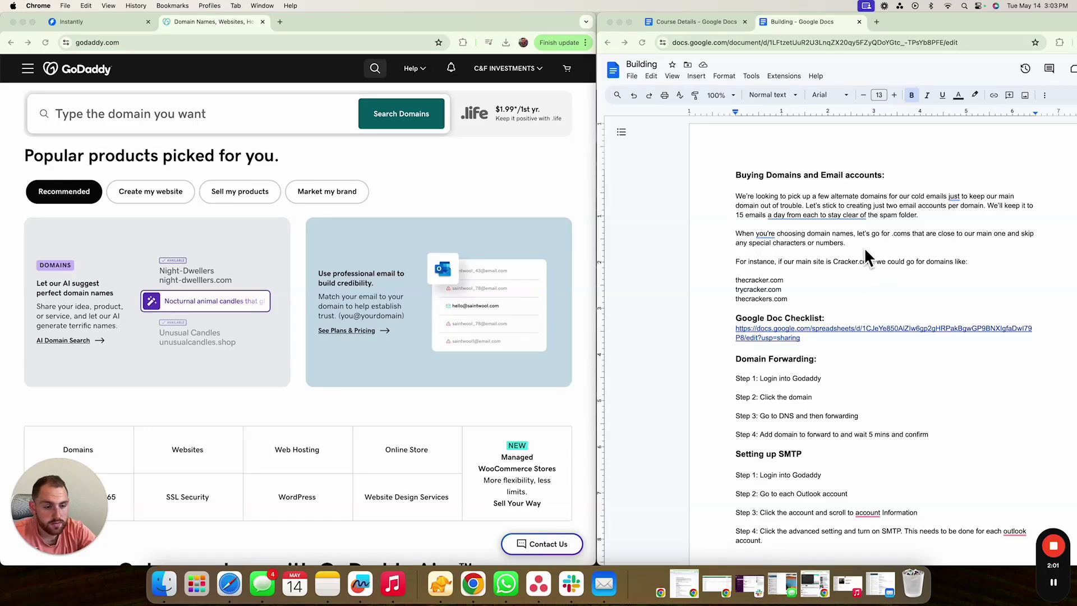
scroll(864, 247, "down", 1)
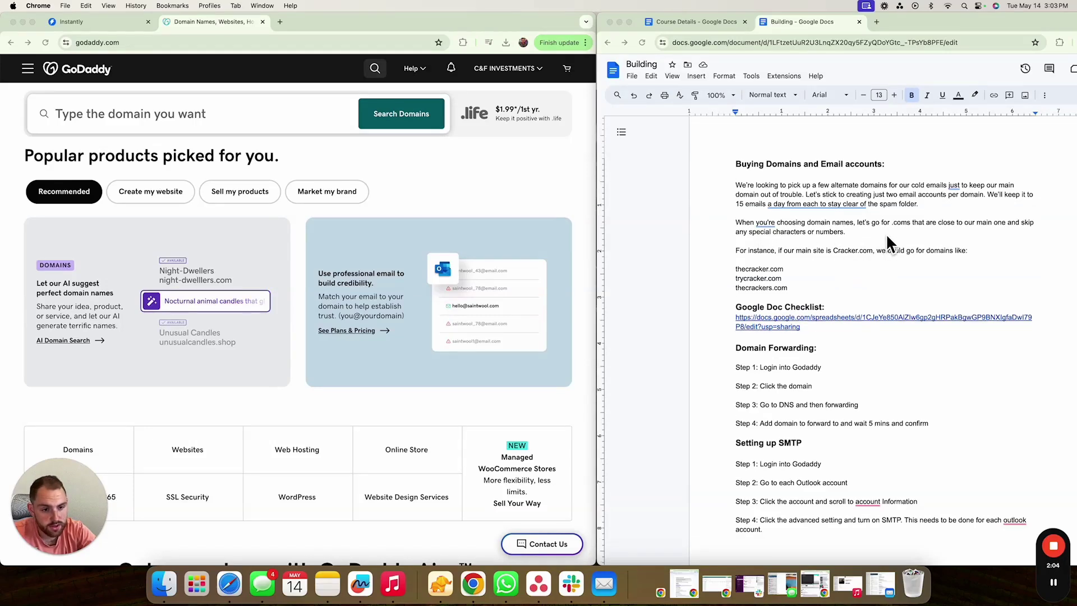
scroll(886, 241, "up", 1)
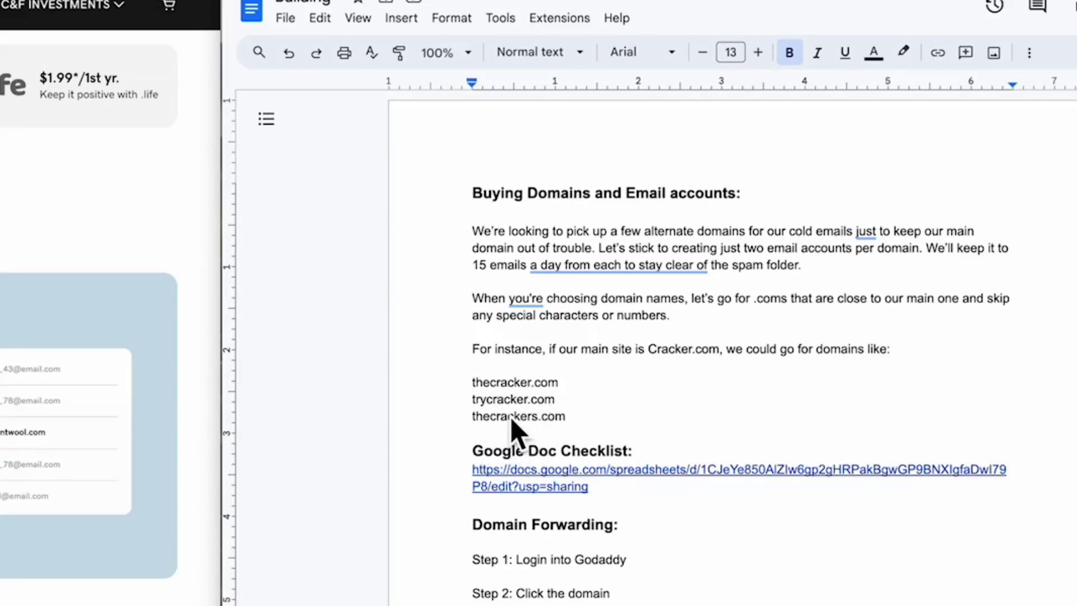
left_click(498, 400)
left_click(491, 383)
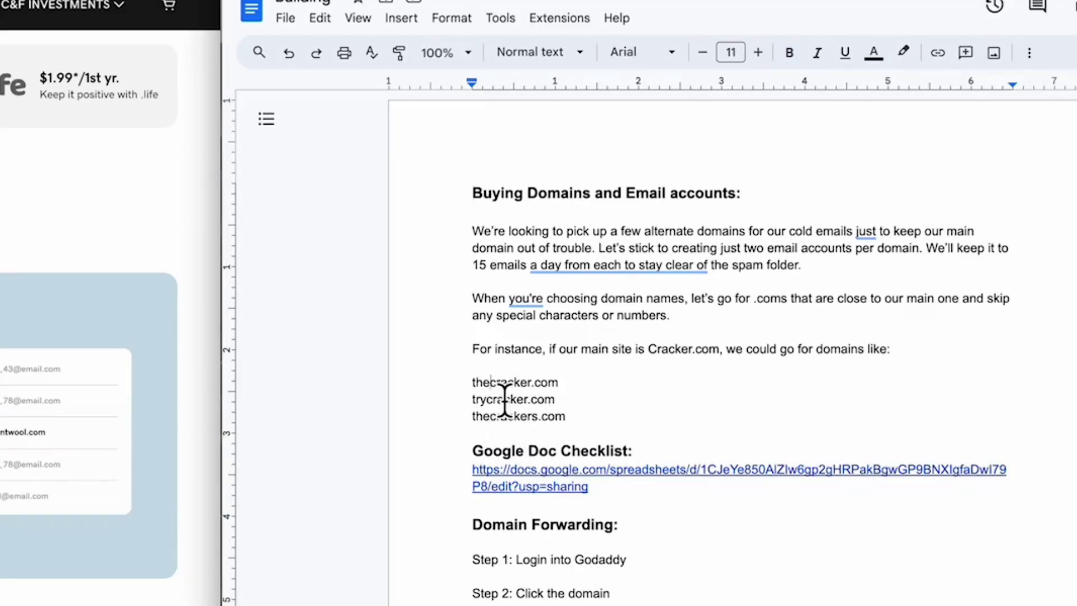
type("-")
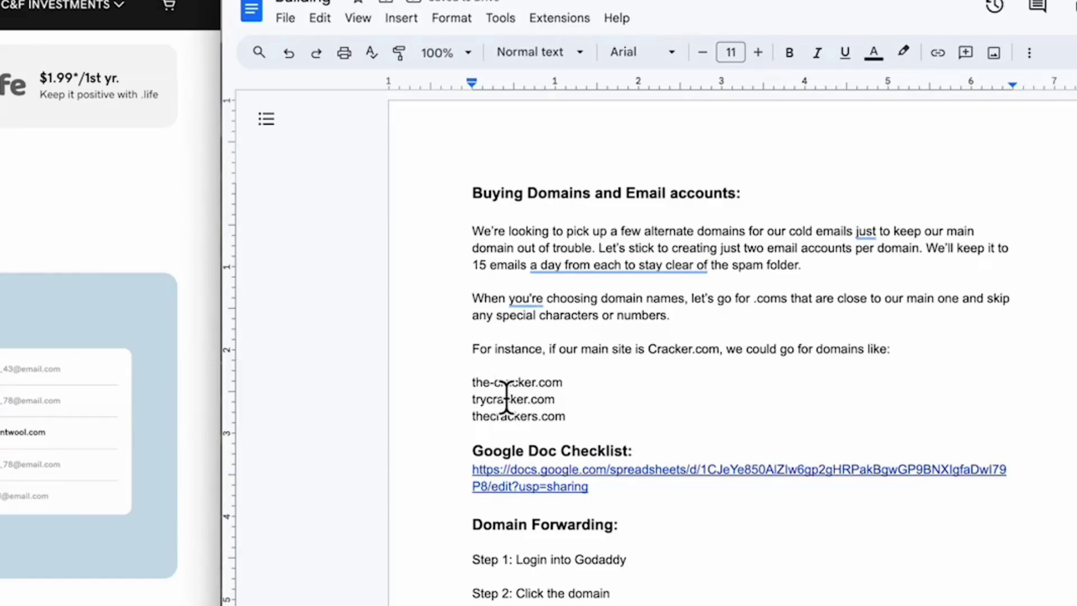
key("BackSpace")
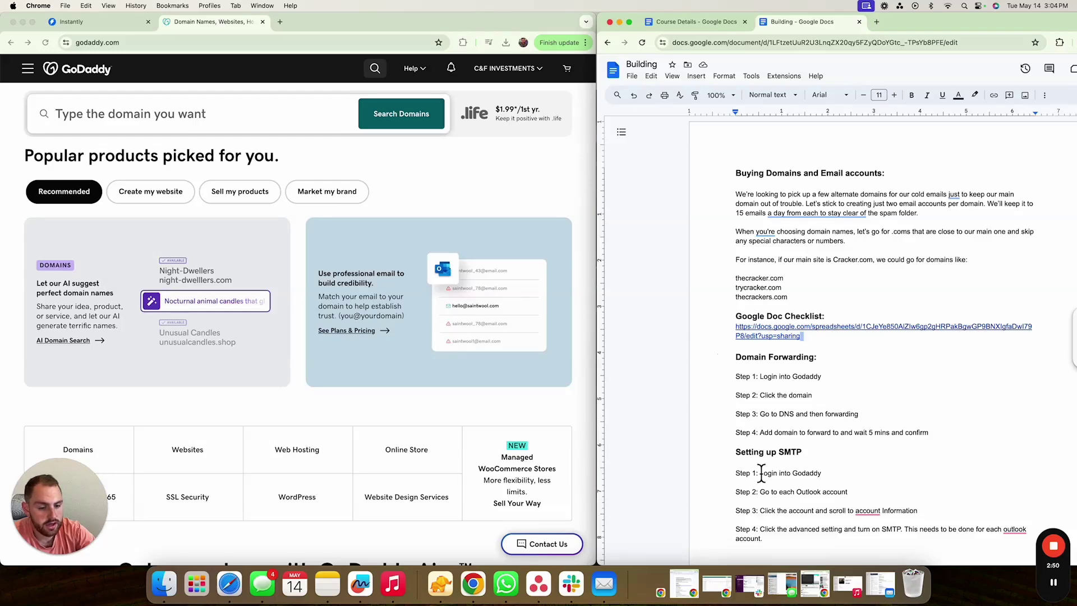
- Scroll through the Building checklist and back to the top
scroll(762, 473, "down", 3)
scroll(761, 473, "down", 20)
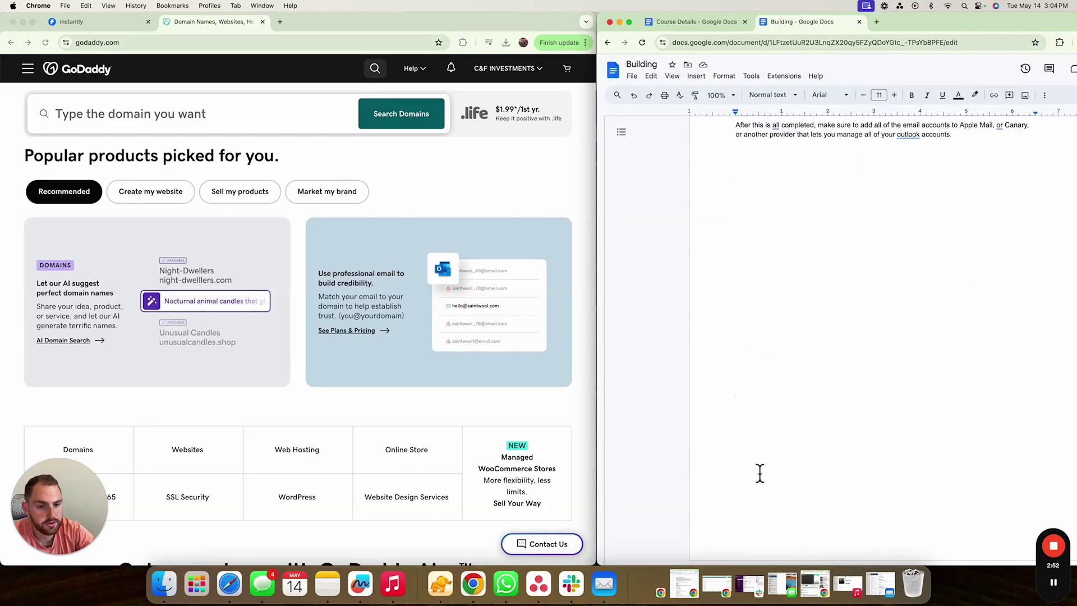
scroll(760, 473, "up", 20)
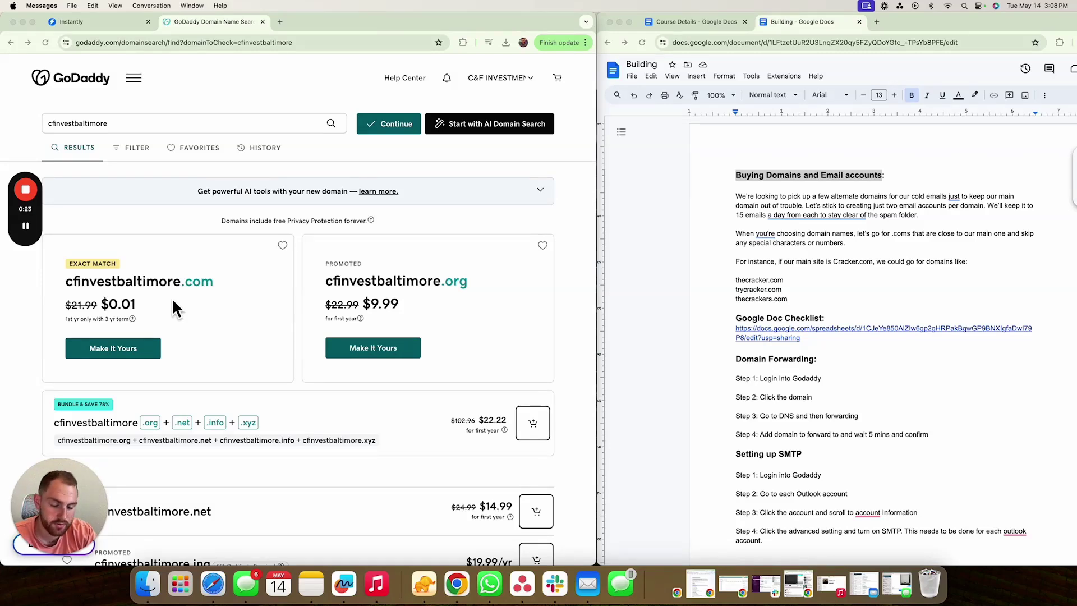
- Add cfinvestbaltimore.com to the cart on a 1 Year term and continue to checkout
left_click(149, 349)
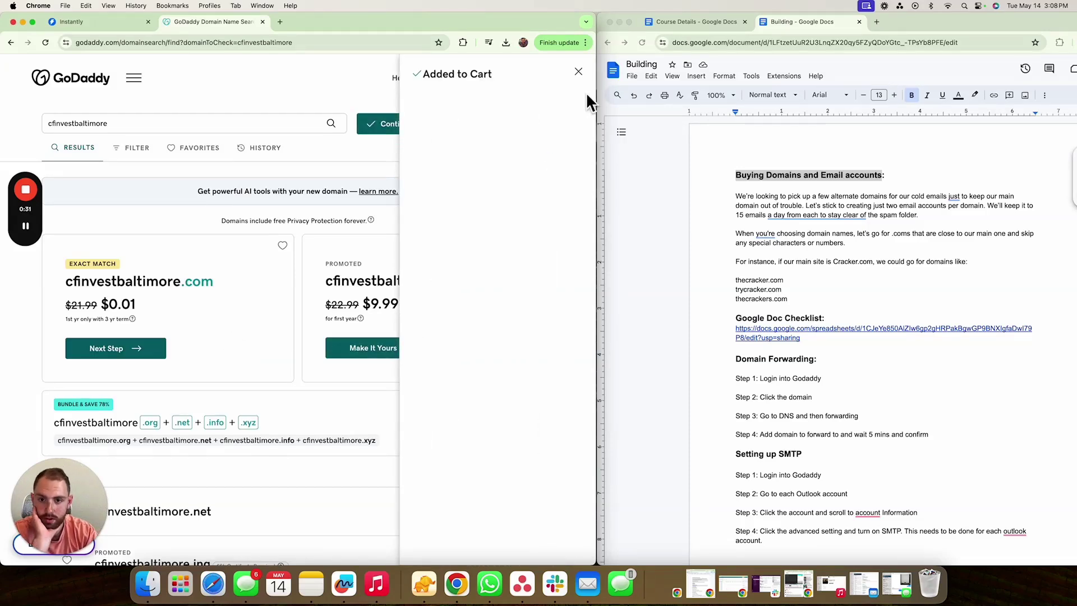
left_click(578, 72)
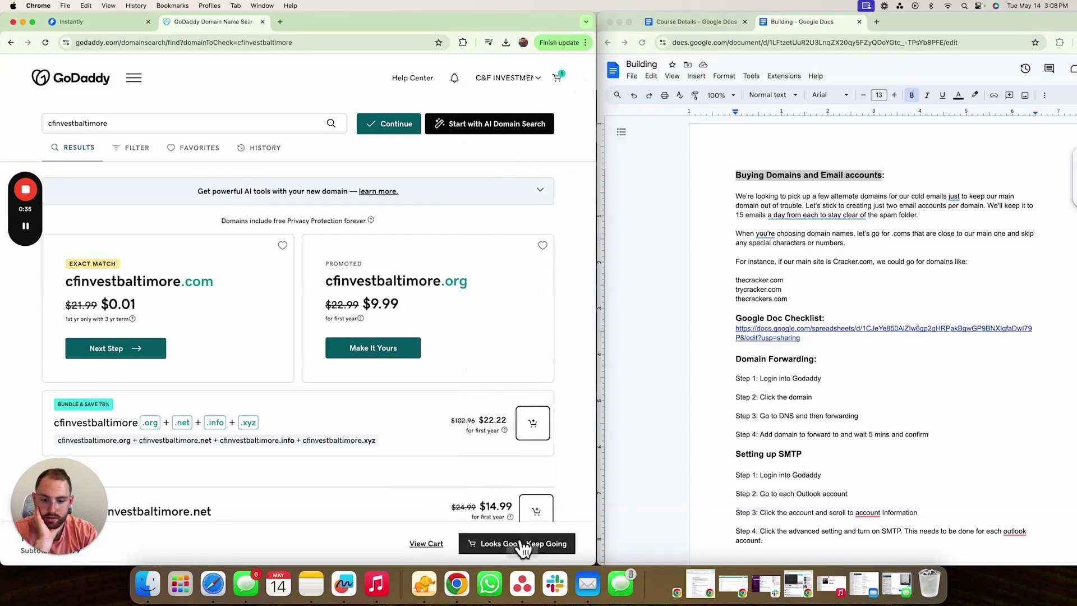
left_click(431, 544)
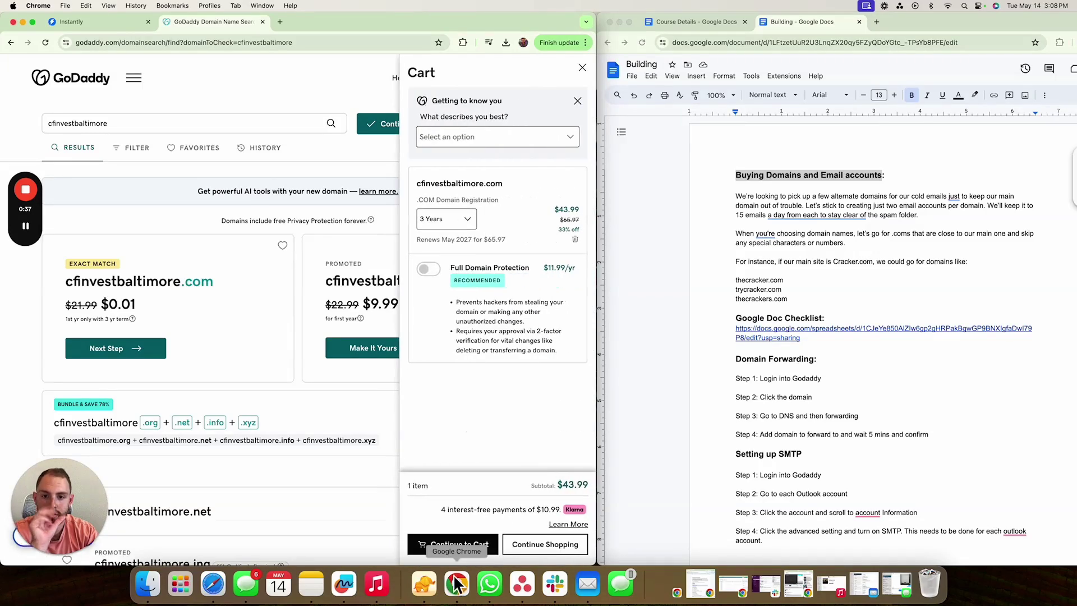
left_click(456, 225)
left_click(444, 238)
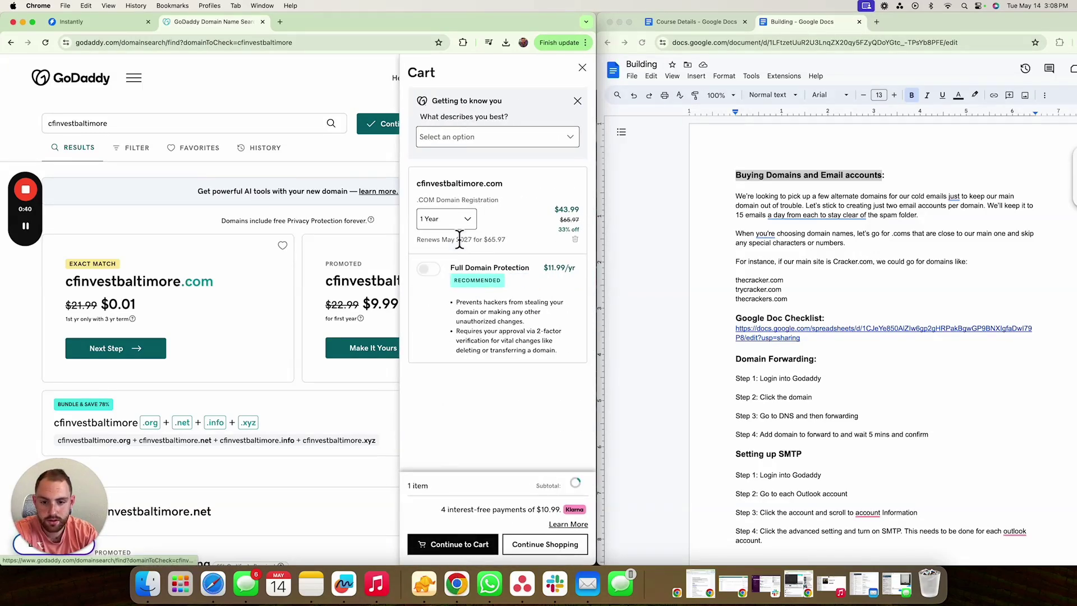
left_click(461, 545)
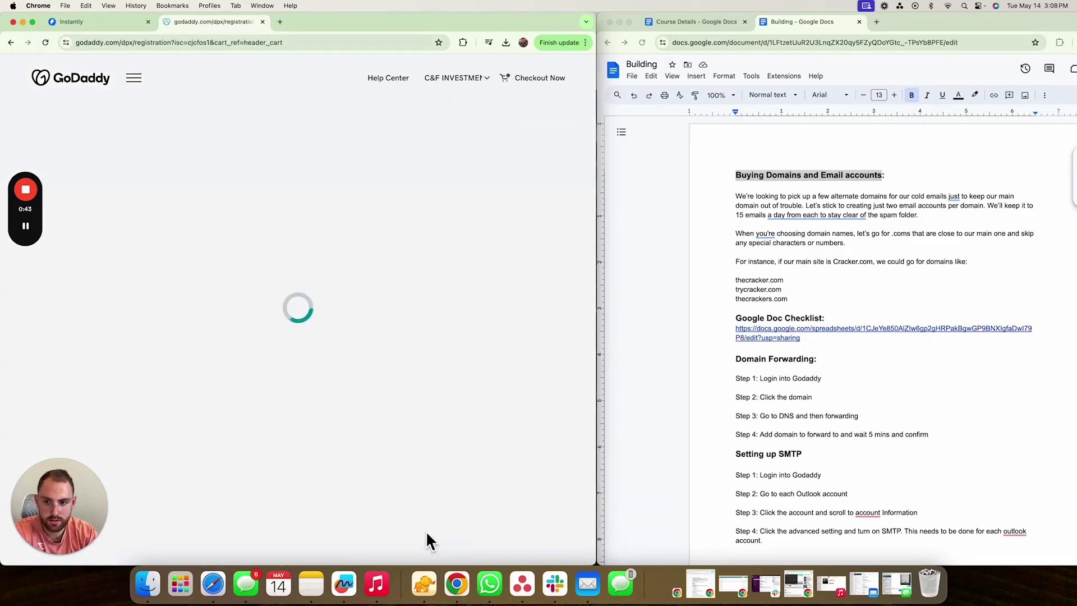
- Choose No Domain Protection and add Microsoft 365 Email Essentials to the order
scroll(271, 373, "down", 2)
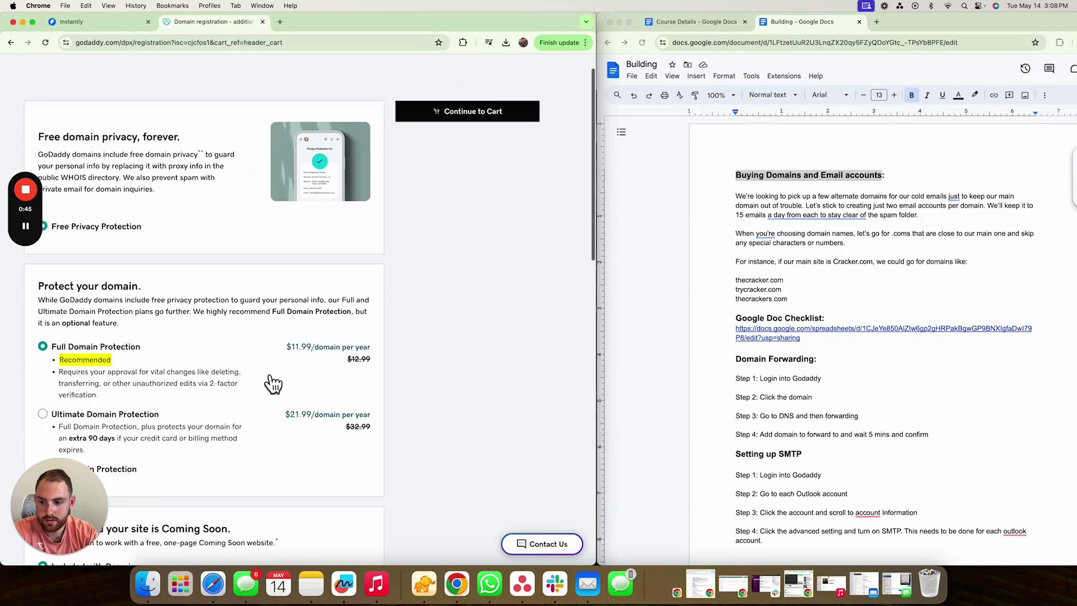
left_click(98, 394)
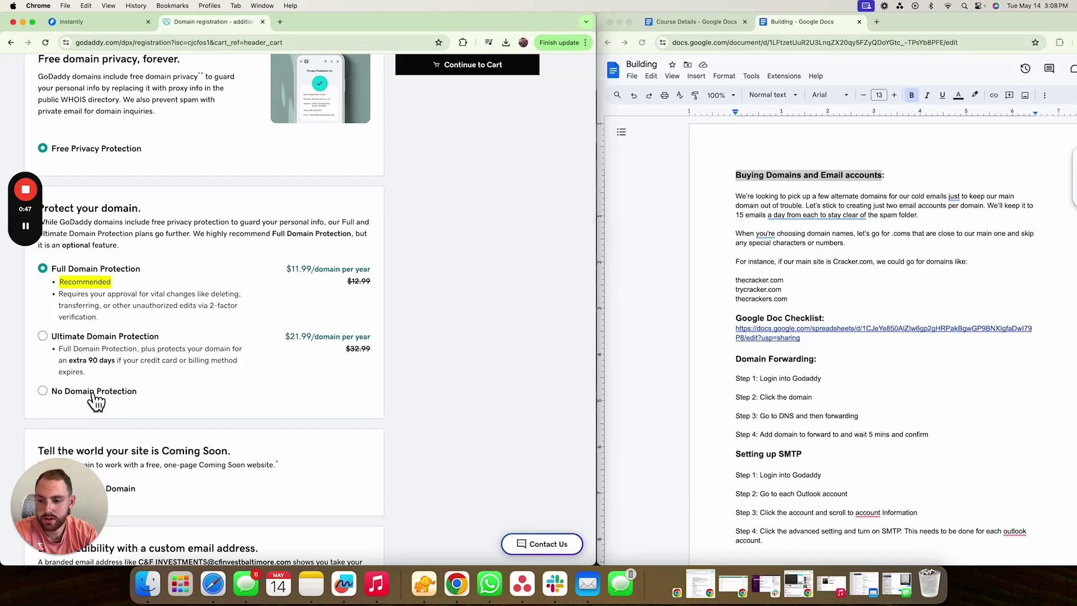
left_click_drag(92, 485, 1015, 65)
left_click_drag(28, 156, 1057, 498)
scroll(195, 411, "down", 6)
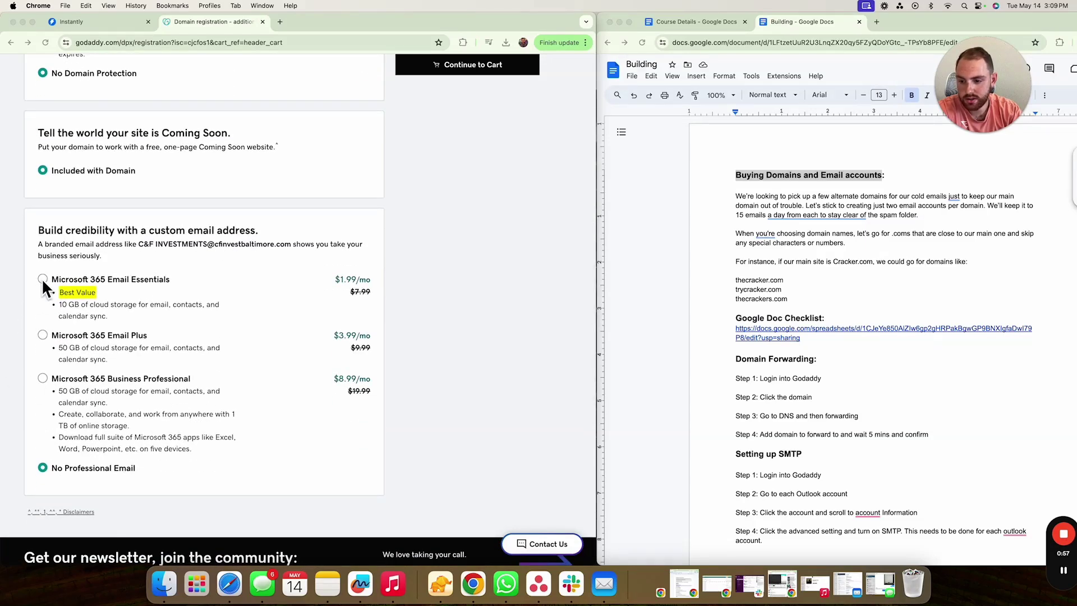
left_click(42, 279)
left_click(42, 280)
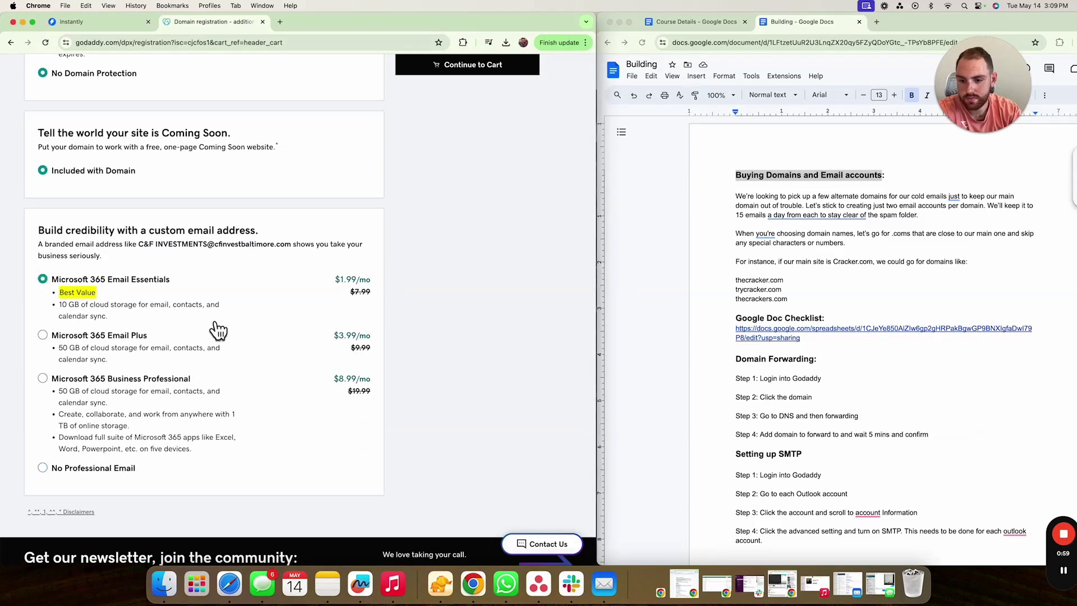
scroll(186, 334, "up", 8)
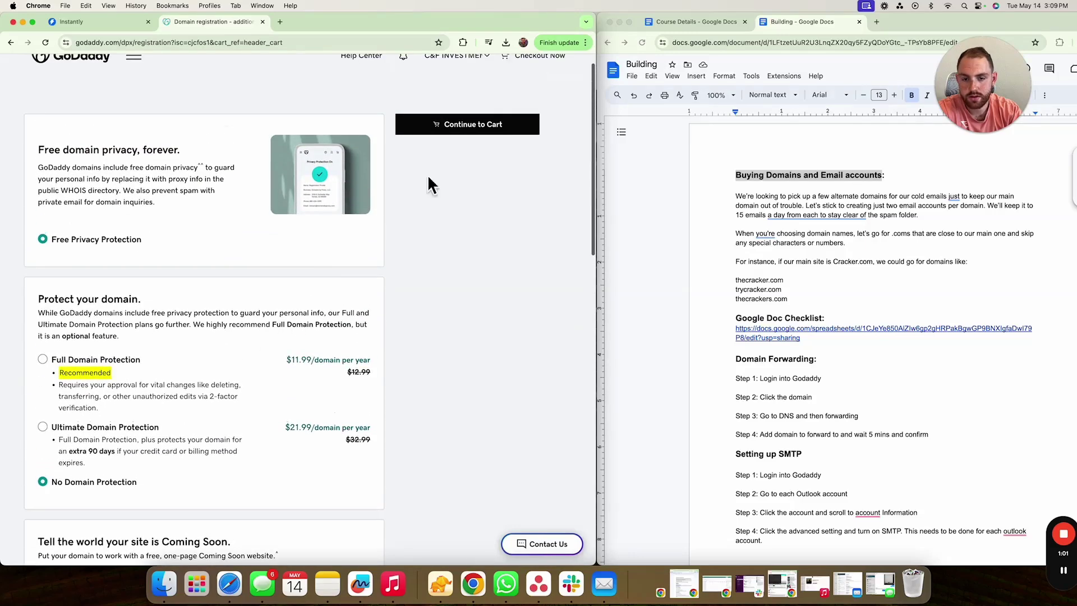
- In the cart, set Microsoft 365 Email Essentials to 12 Months with 2 mailboxes
left_click(502, 126)
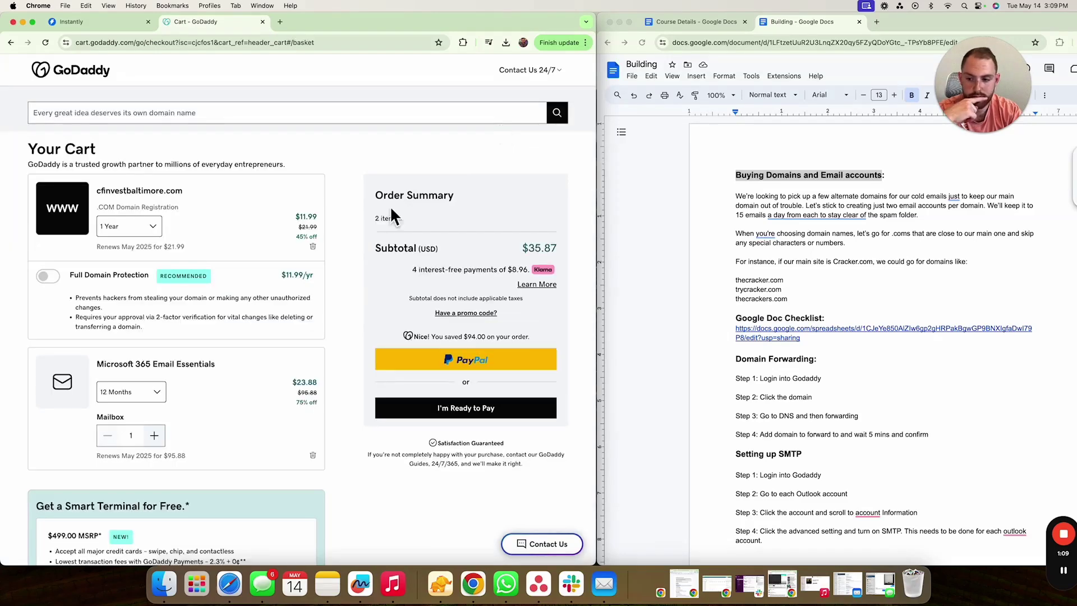
scroll(207, 419, "down", 2)
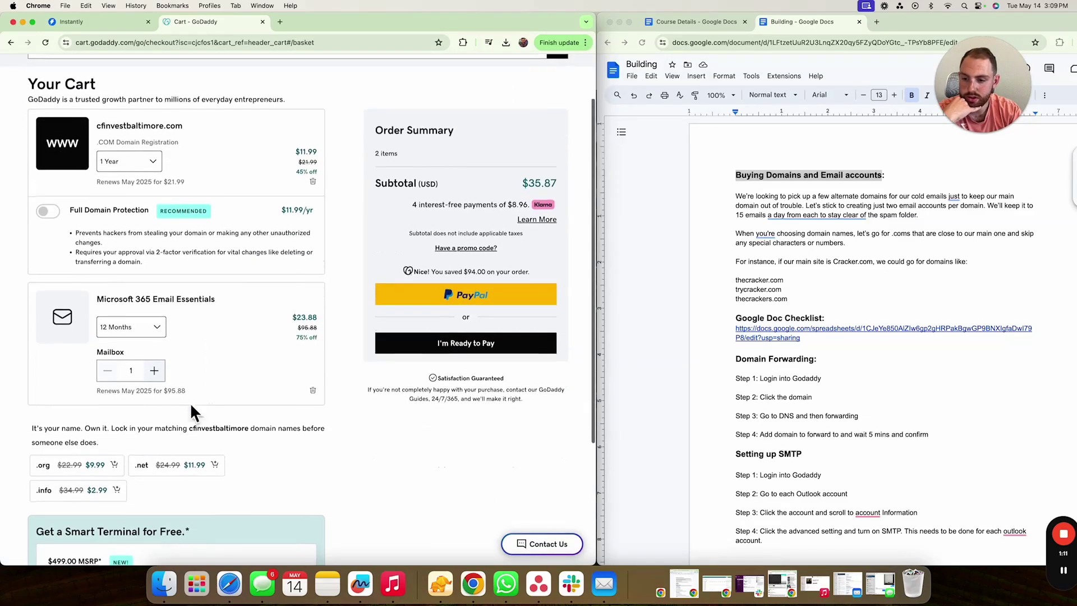
left_click(156, 342)
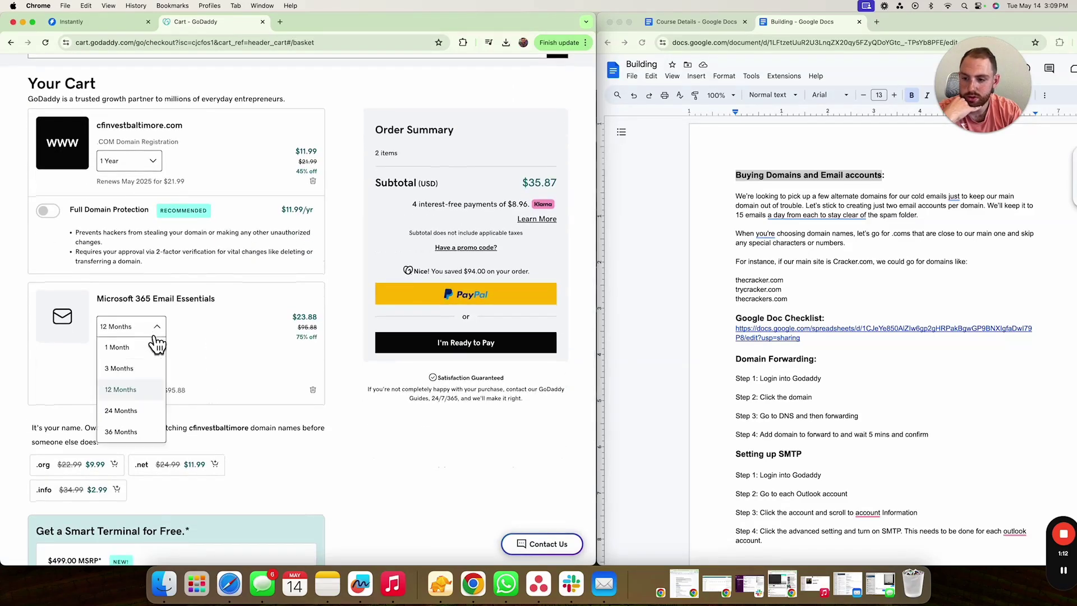
left_click(140, 412)
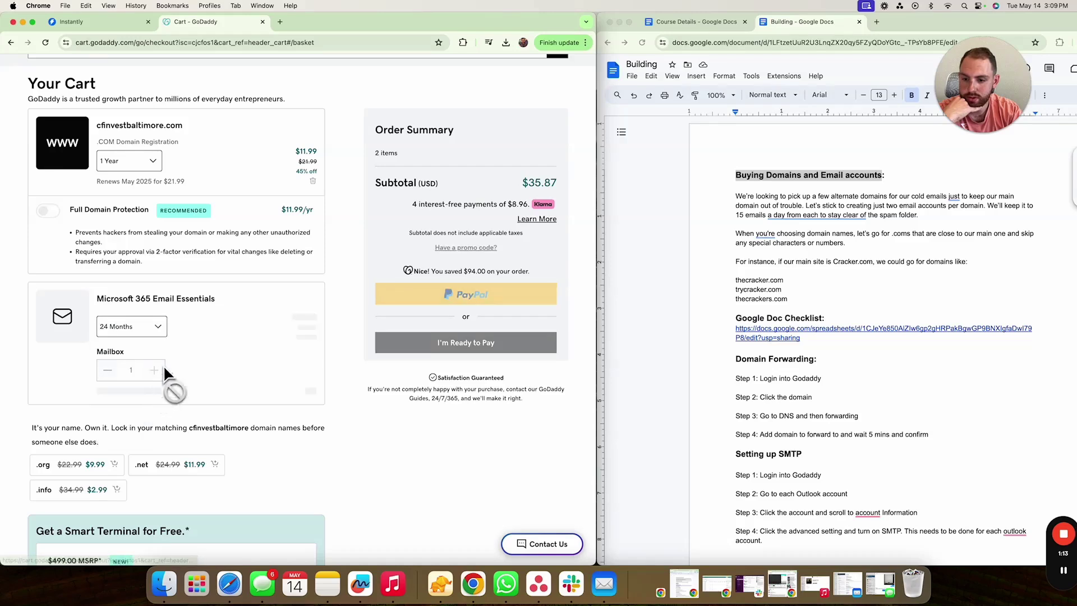
left_click(161, 332)
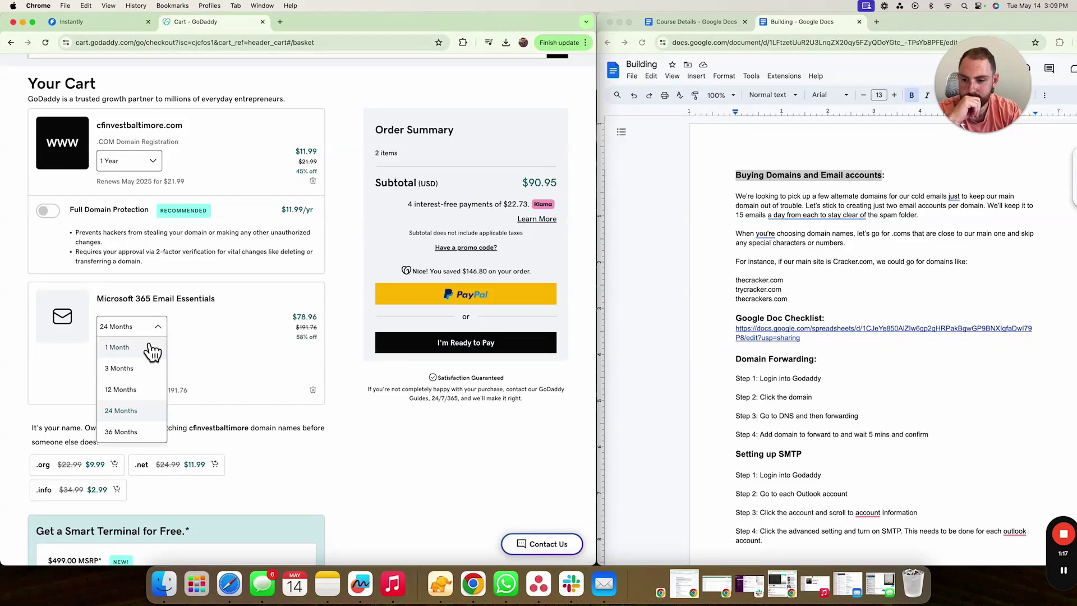
left_click(136, 395)
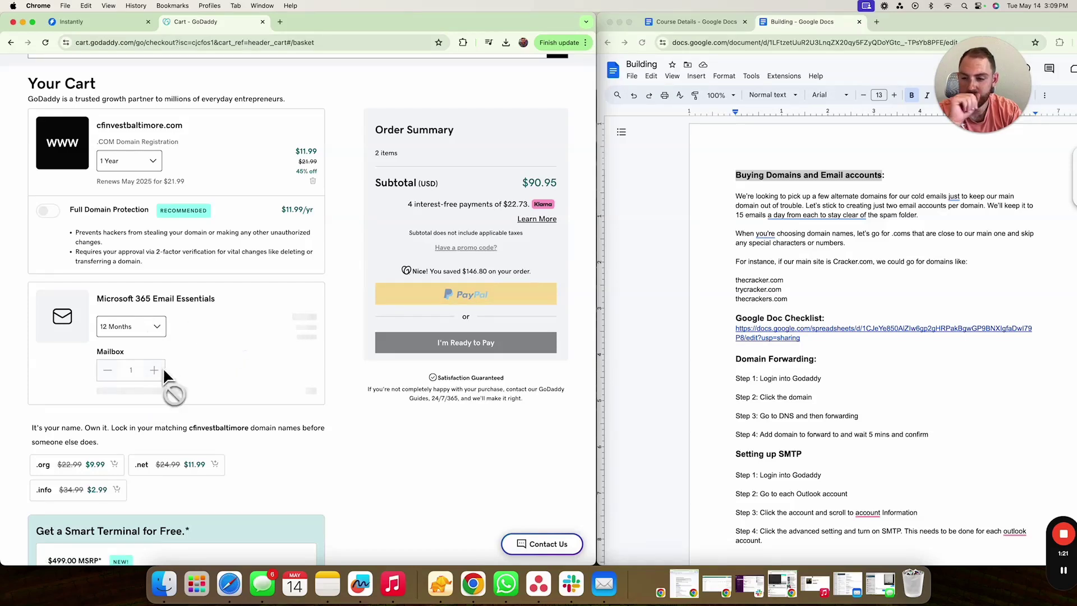
left_click(155, 371)
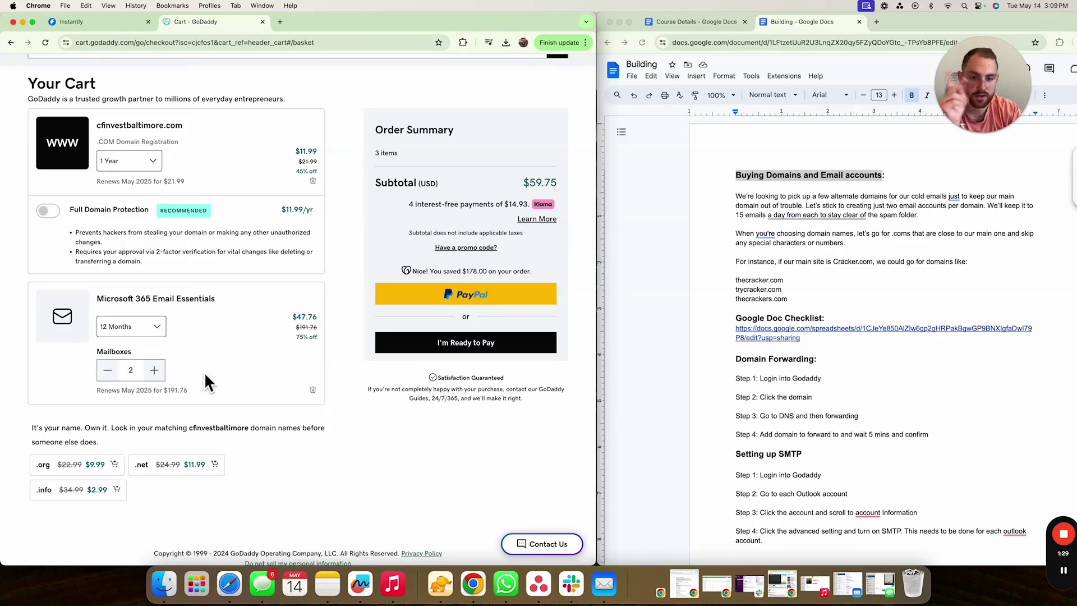
scroll(235, 363, "down", 1)
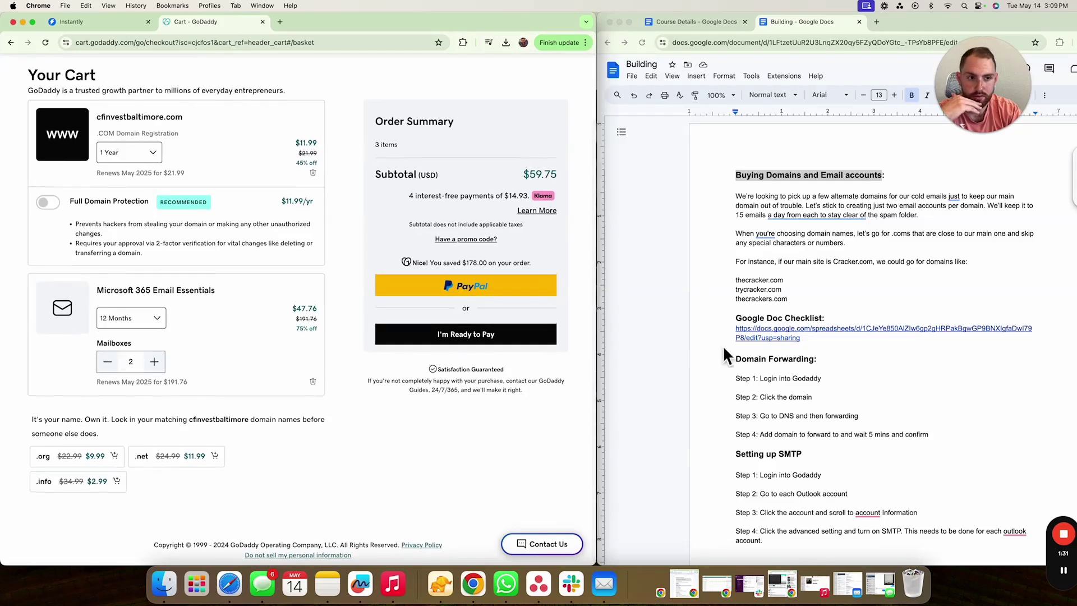
mouse_move(1022, 517)
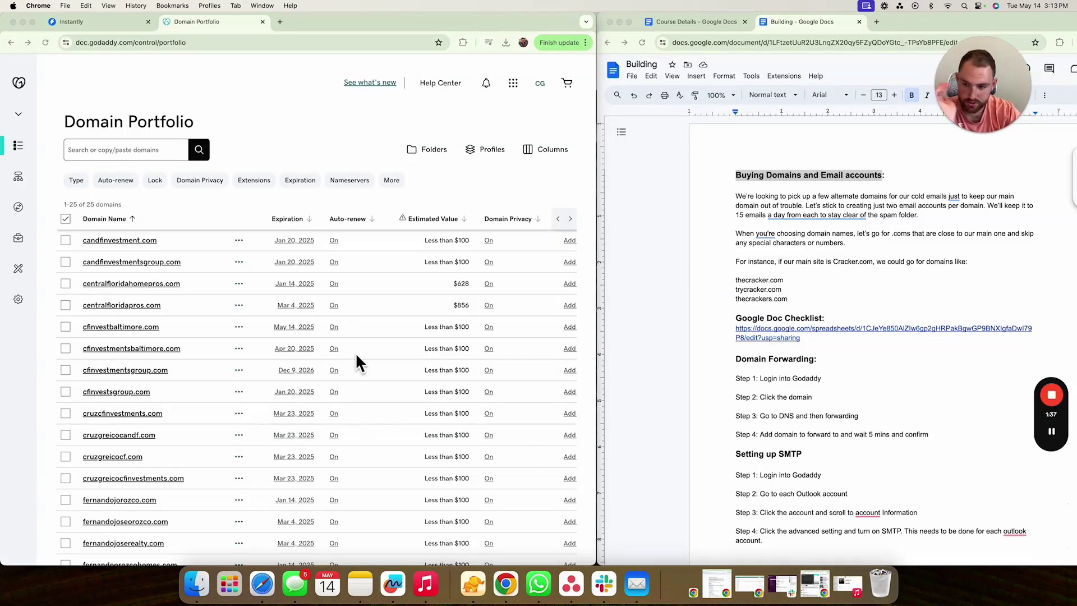
- Go from the Domain Portfolio to Email & Office via the apps menu Quick Links
scroll(179, 404, "down", 5)
scroll(179, 403, "up", 5)
scroll(178, 401, "down", 5)
scroll(179, 400, "up", 5)
scroll(180, 399, "down", 2)
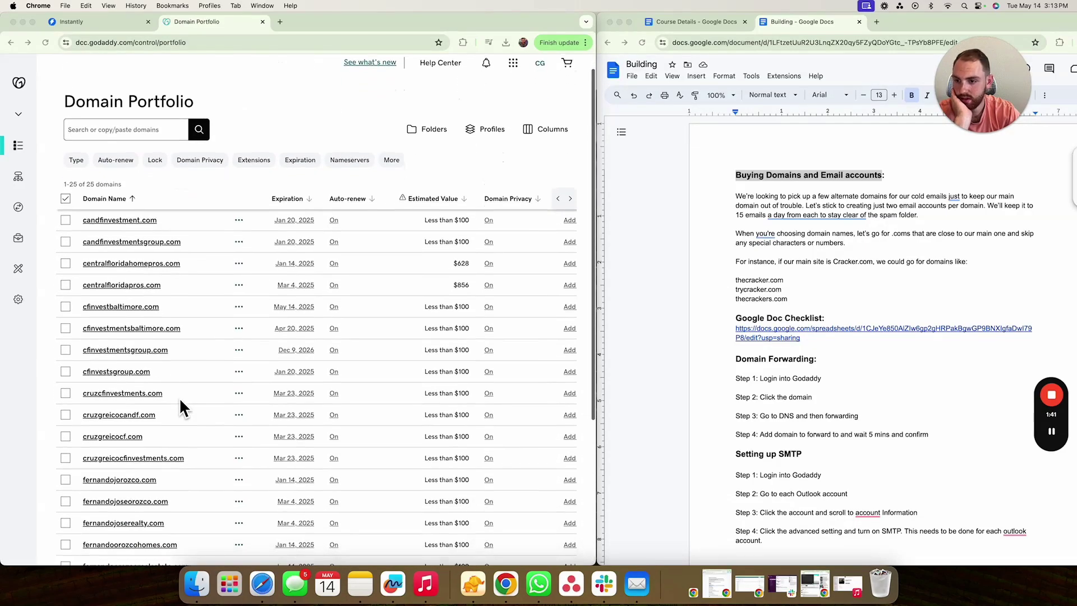
scroll(179, 397, "up", 2)
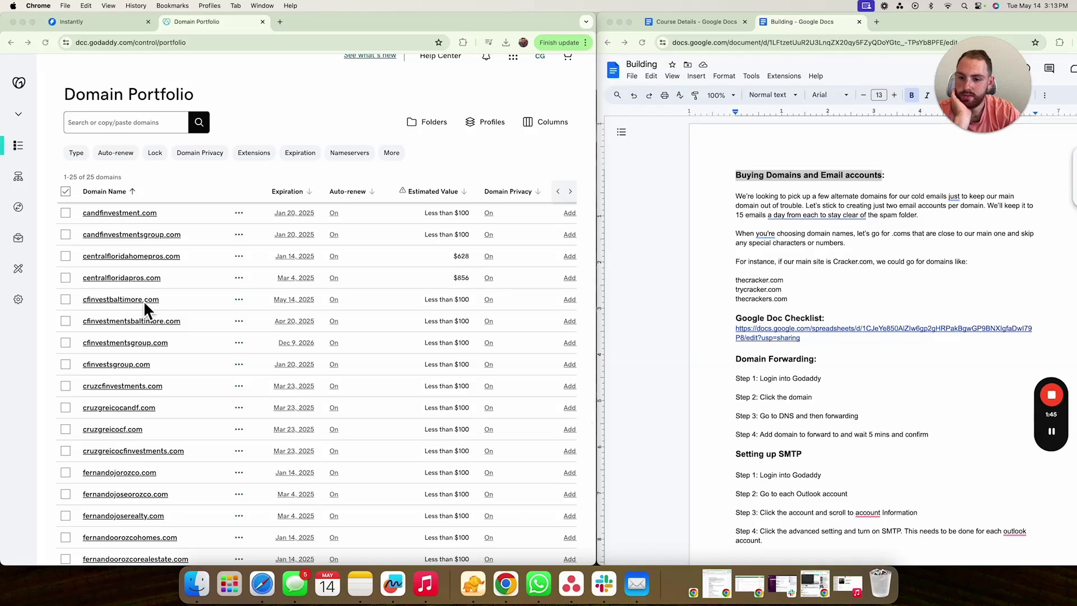
left_click(143, 300)
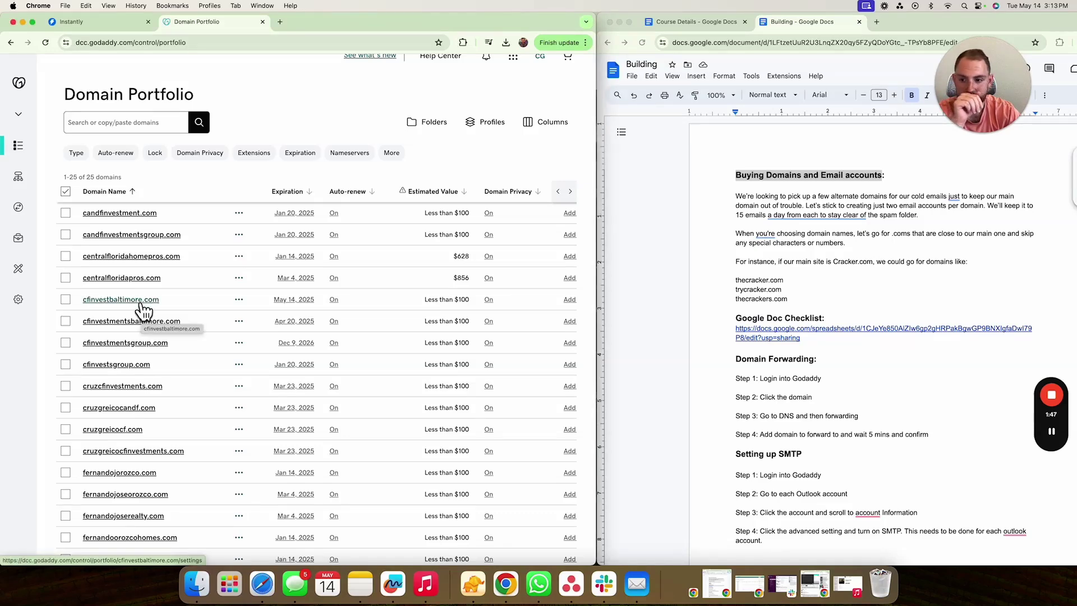
scroll(311, 202, "up", 2)
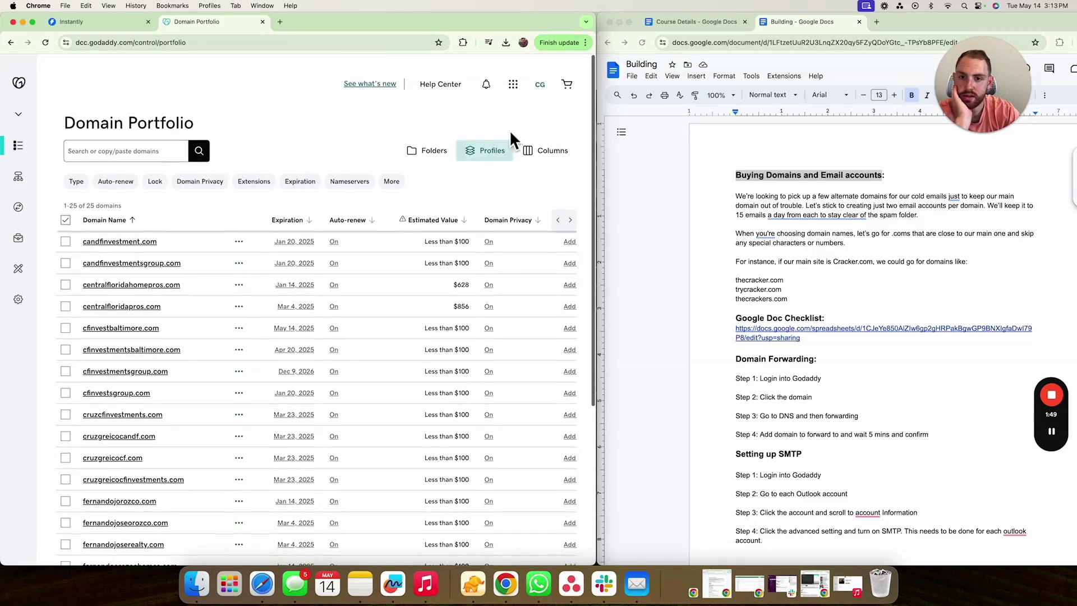
left_click(512, 84)
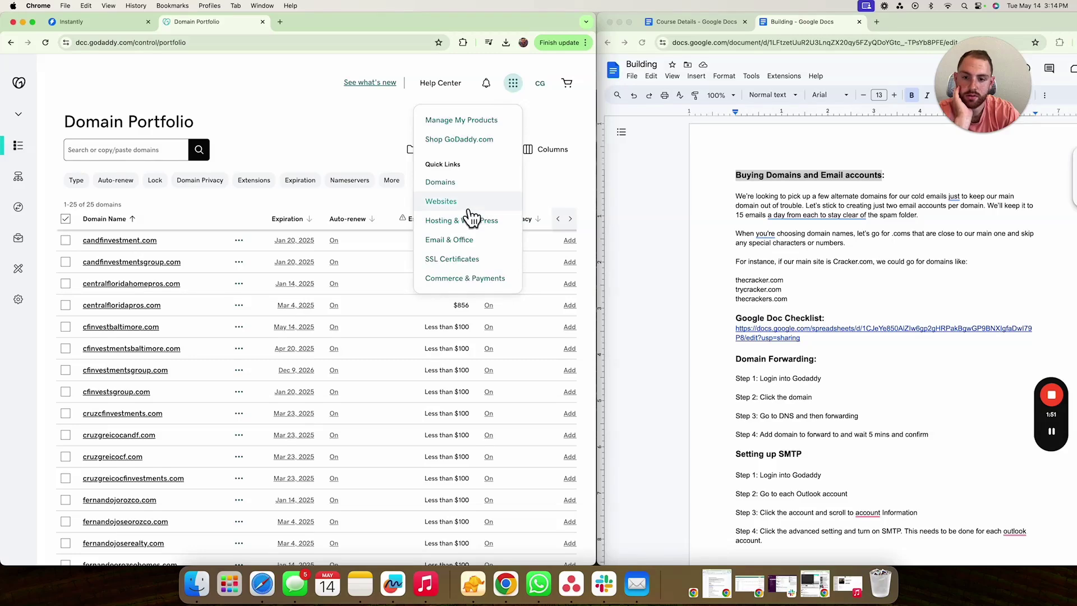
left_click(474, 245)
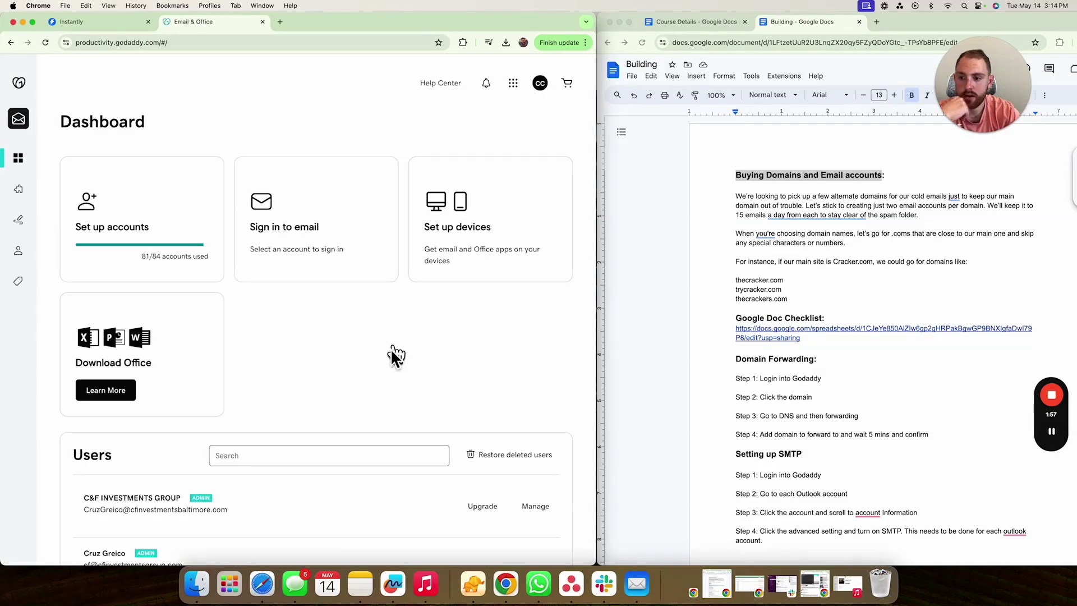
- Set up a new email account using cfinvestmentsbaltimore.com as the domain
scroll(303, 362, "down", 5)
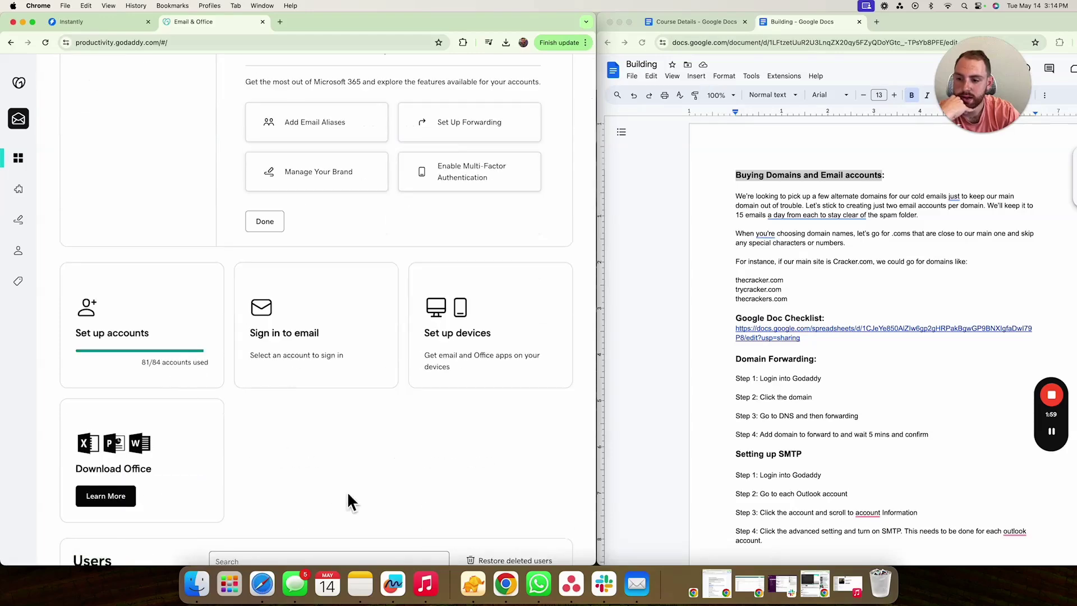
scroll(315, 464, "down", 3)
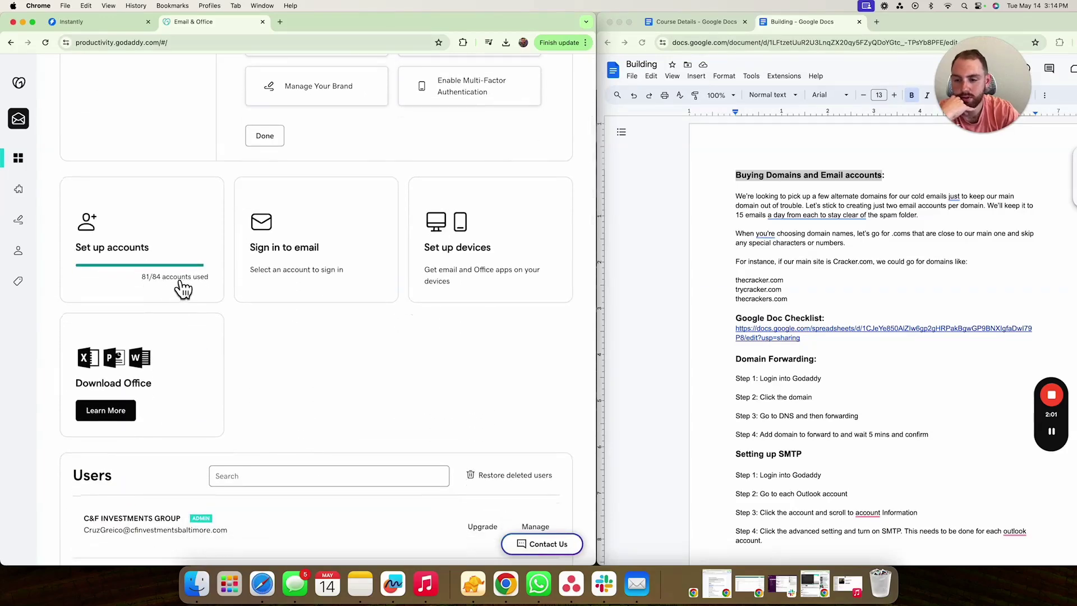
left_click(140, 239)
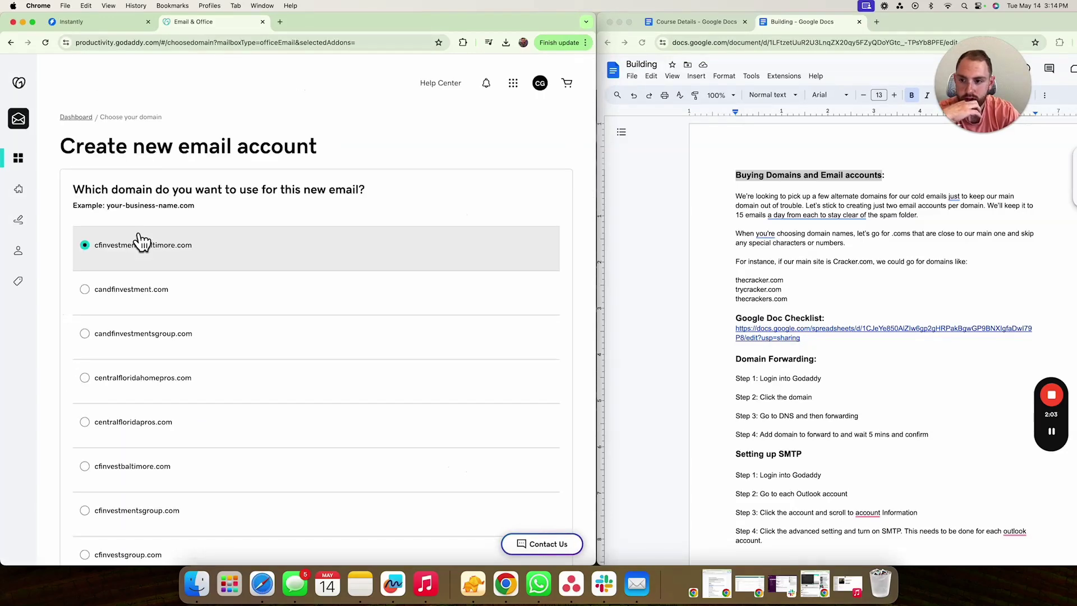
scroll(137, 264, "down", 15)
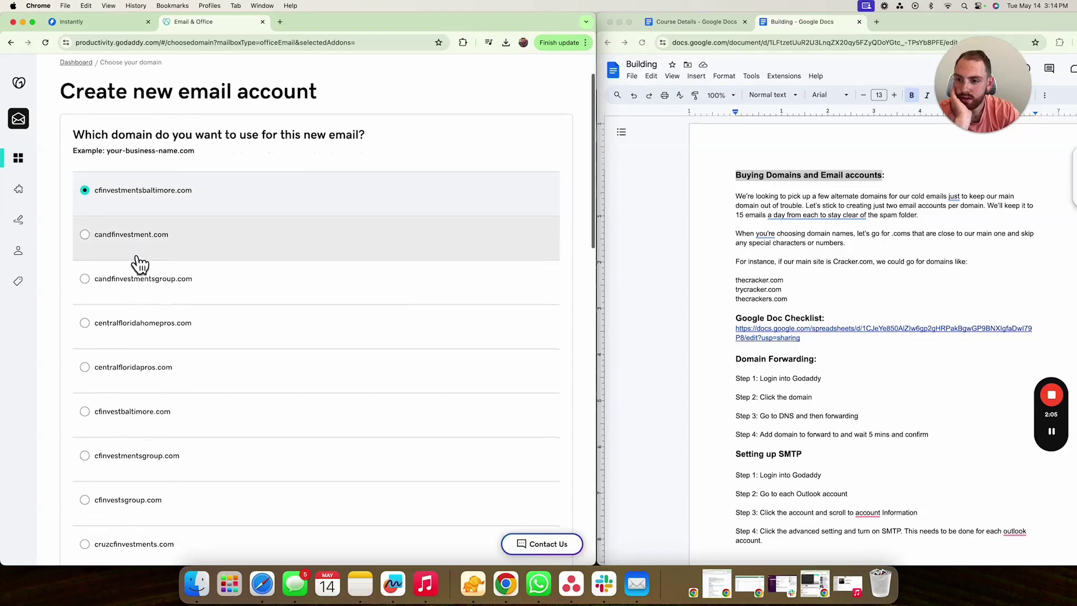
left_click(112, 515)
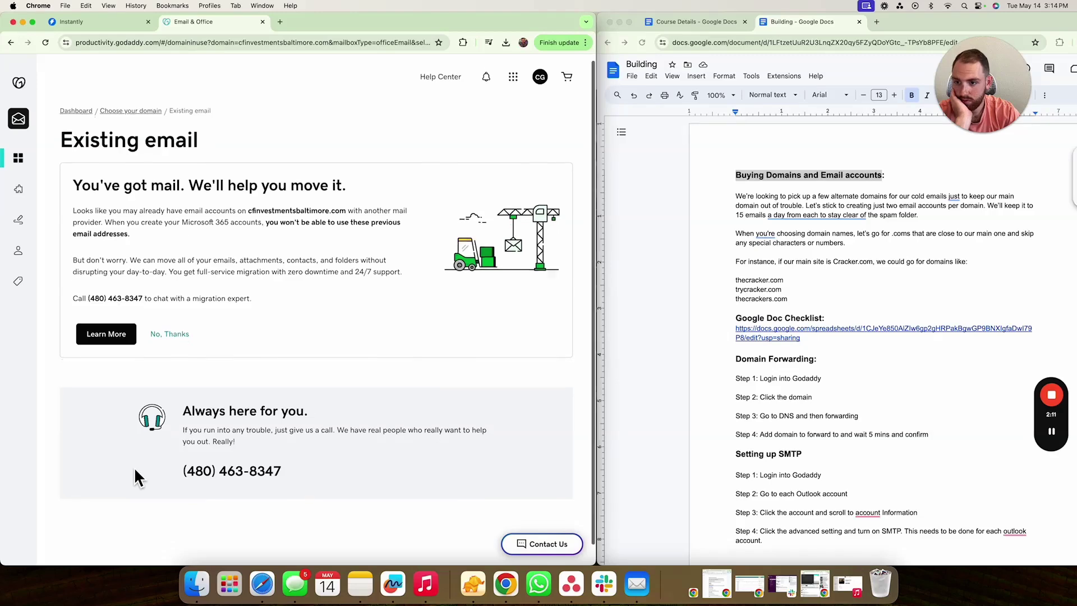
scroll(134, 467, "down", 1)
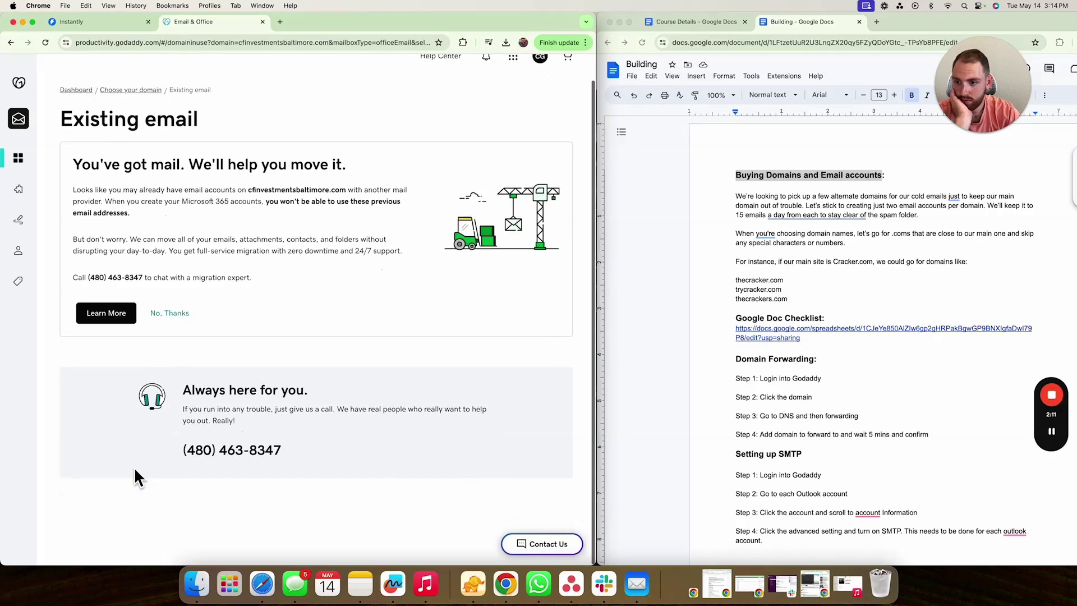
- Decline the migration offer, mark the first row as admin, and toggle the send-account-info option
left_click(173, 314)
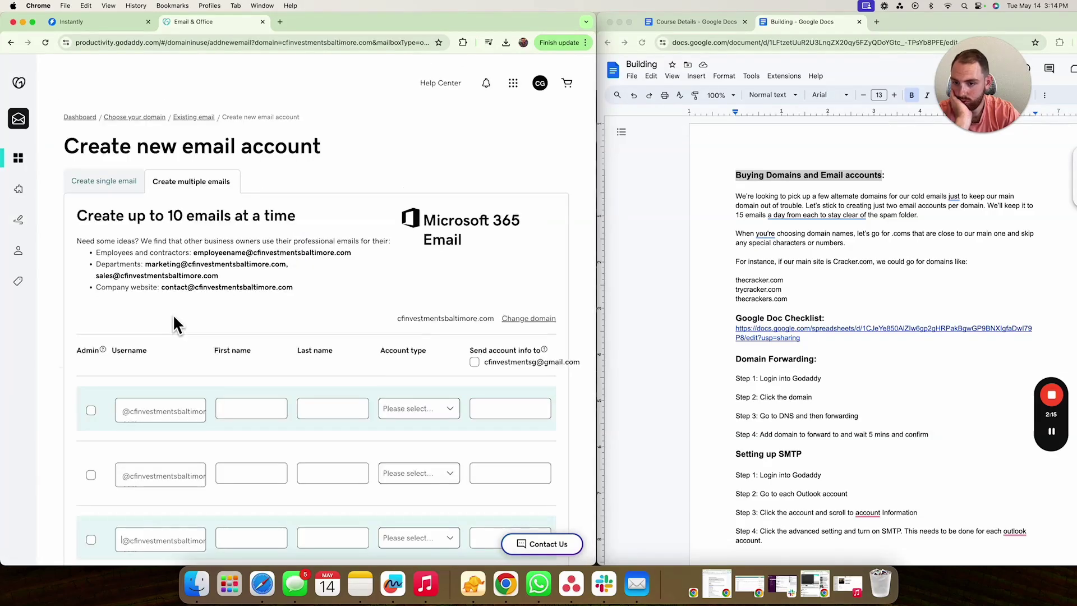
scroll(175, 321, "down", 3)
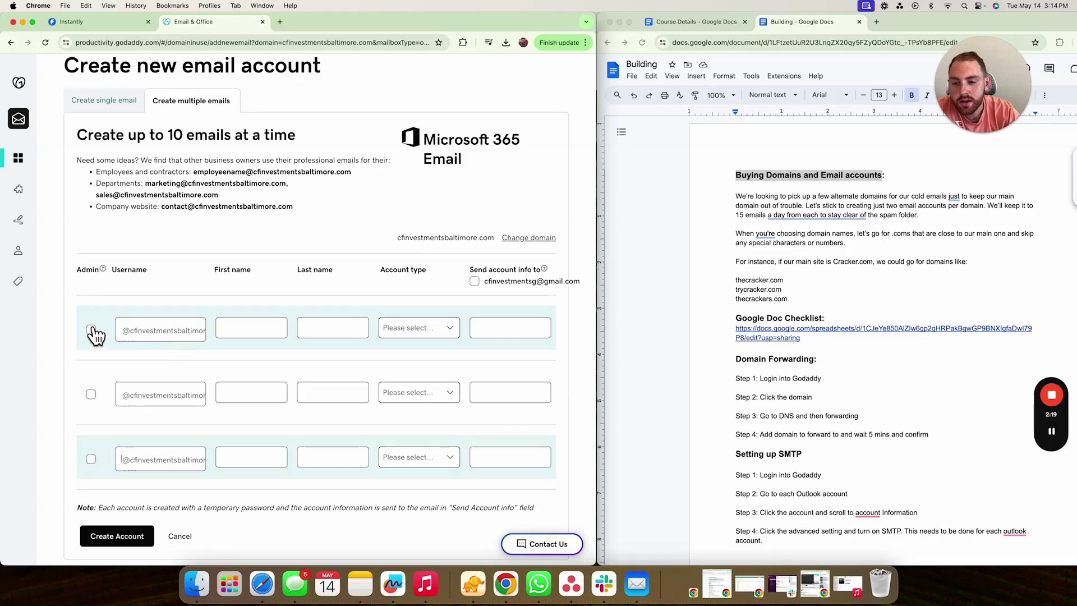
left_click(128, 334)
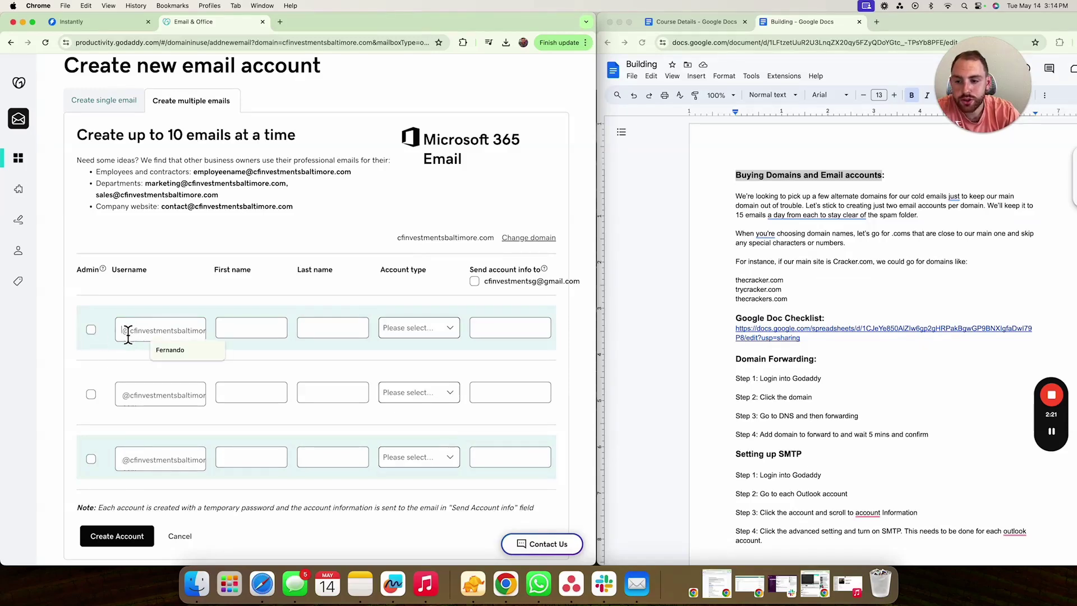
left_click(91, 330)
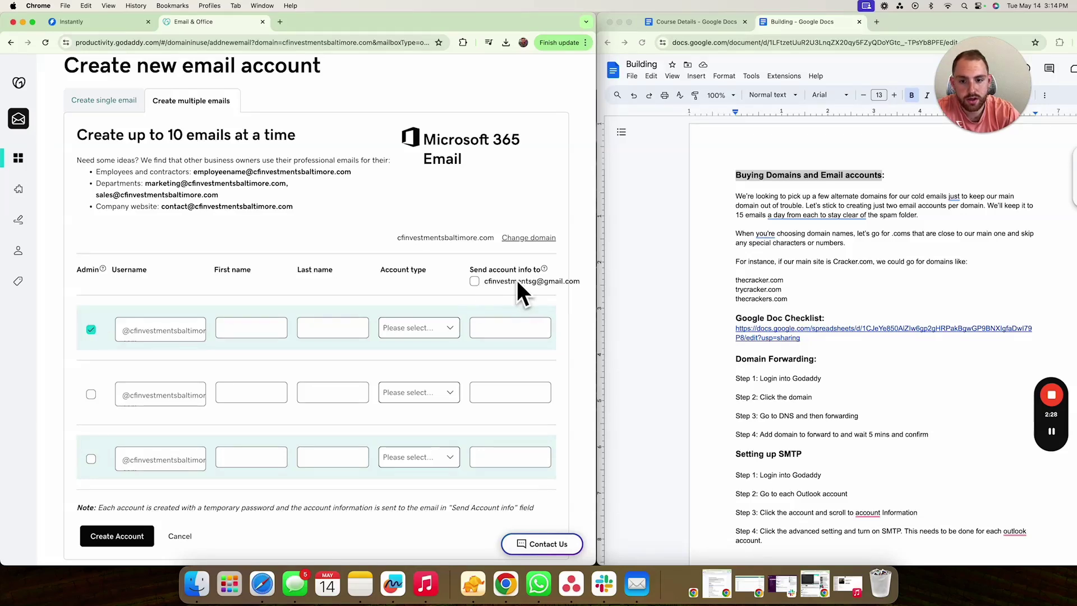
left_click(475, 281)
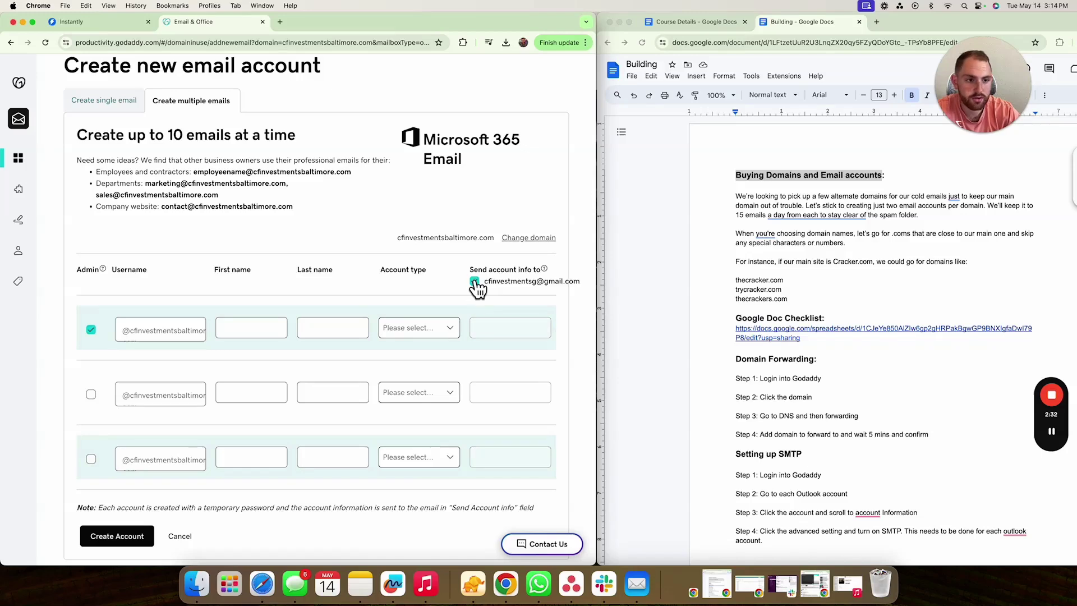
left_click(475, 281)
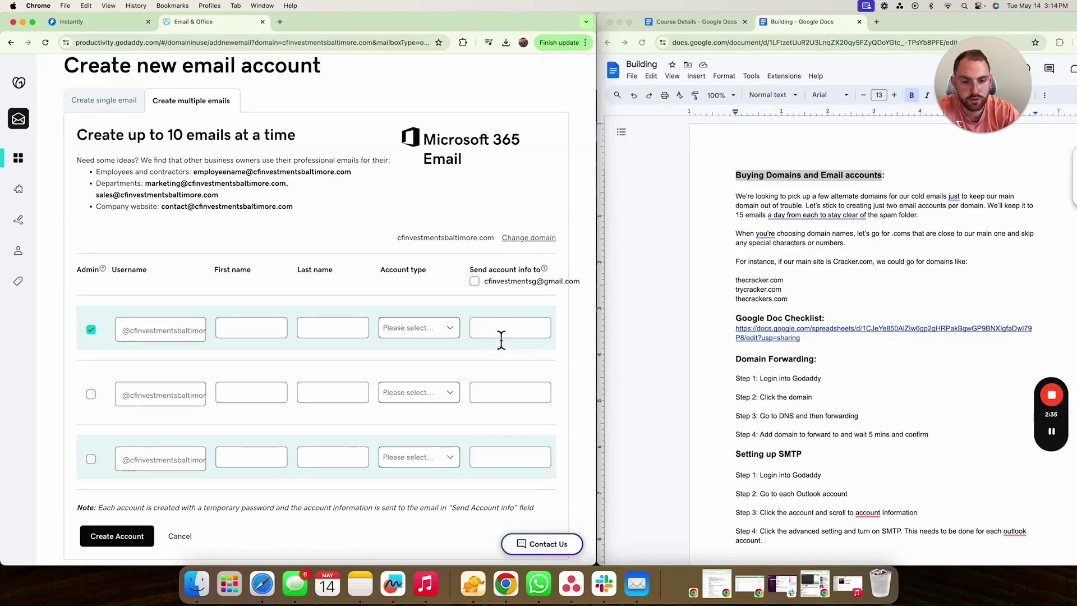
left_click(502, 329)
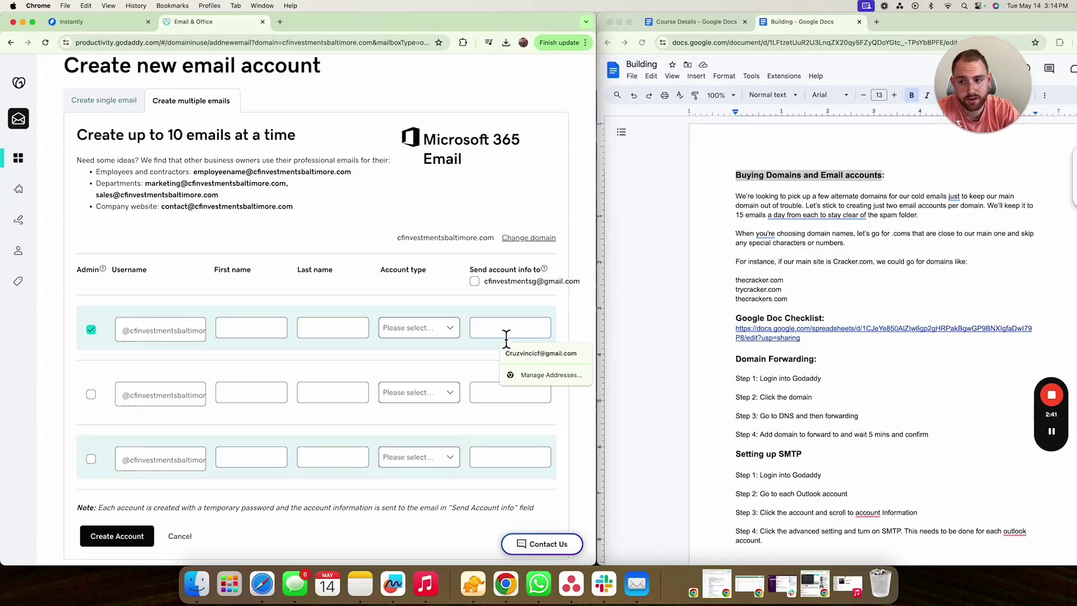
- Briefly view the Create single email form, then go back to Create multiple emails
left_click(101, 106)
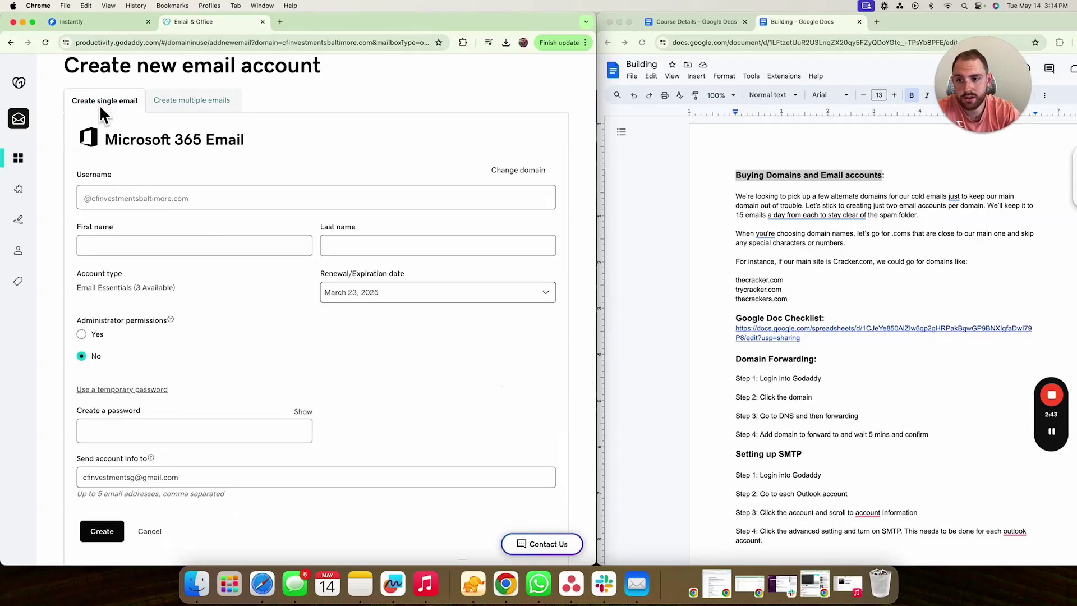
scroll(263, 338, "down", 3)
scroll(231, 404, "up", 5)
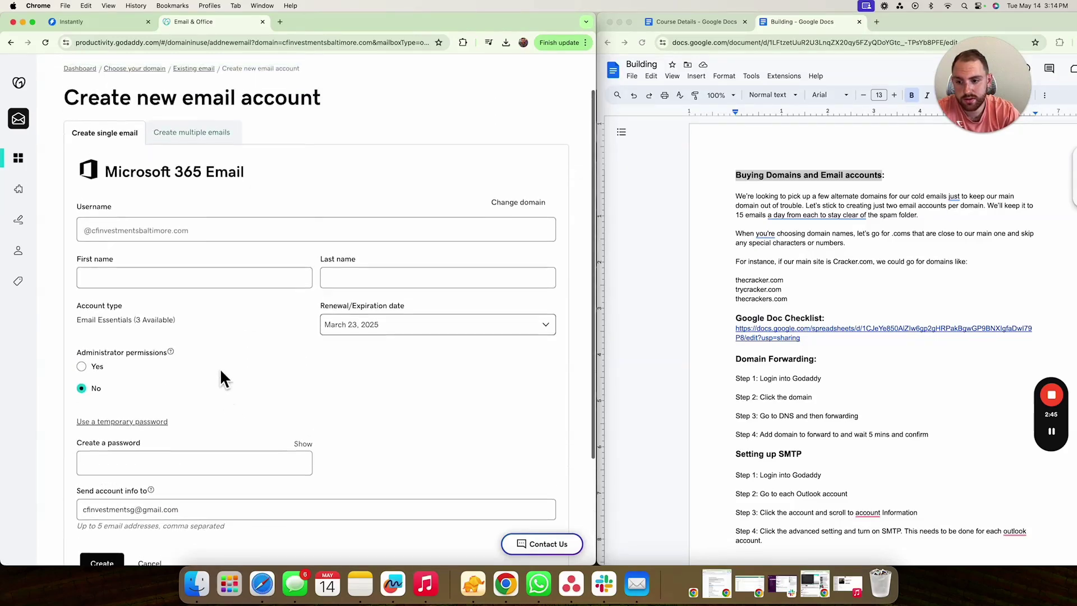
left_click(191, 162)
scroll(176, 350, "down", 3)
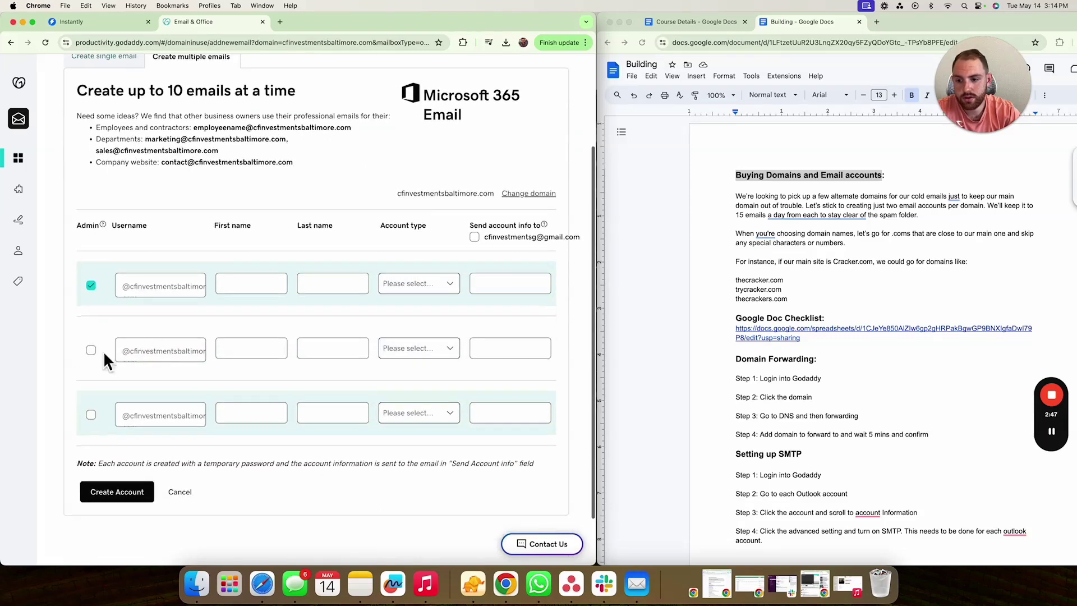
left_click(127, 292)
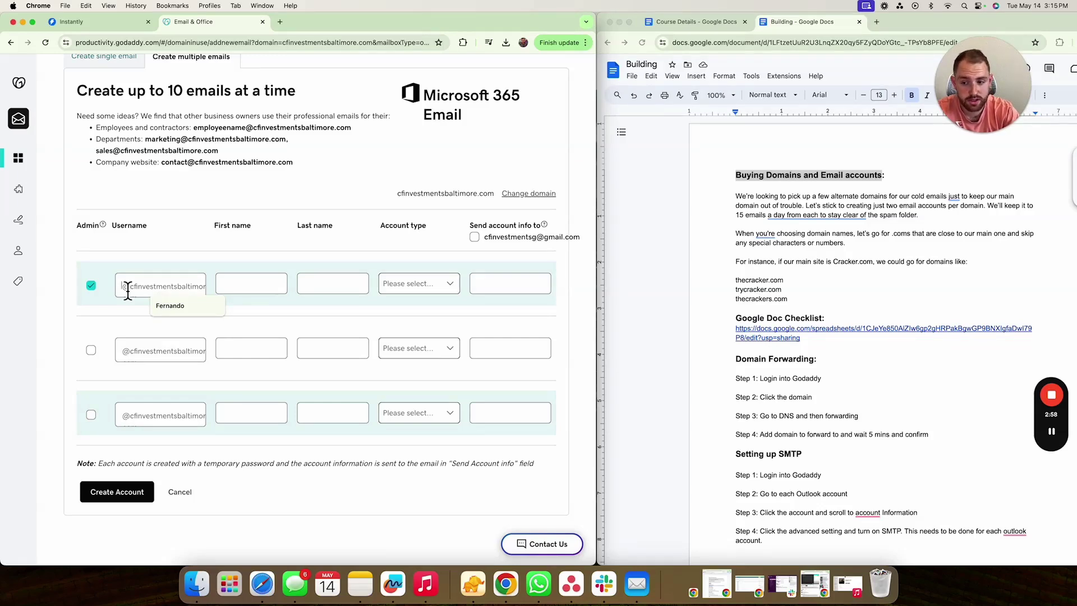
type("Cruz")
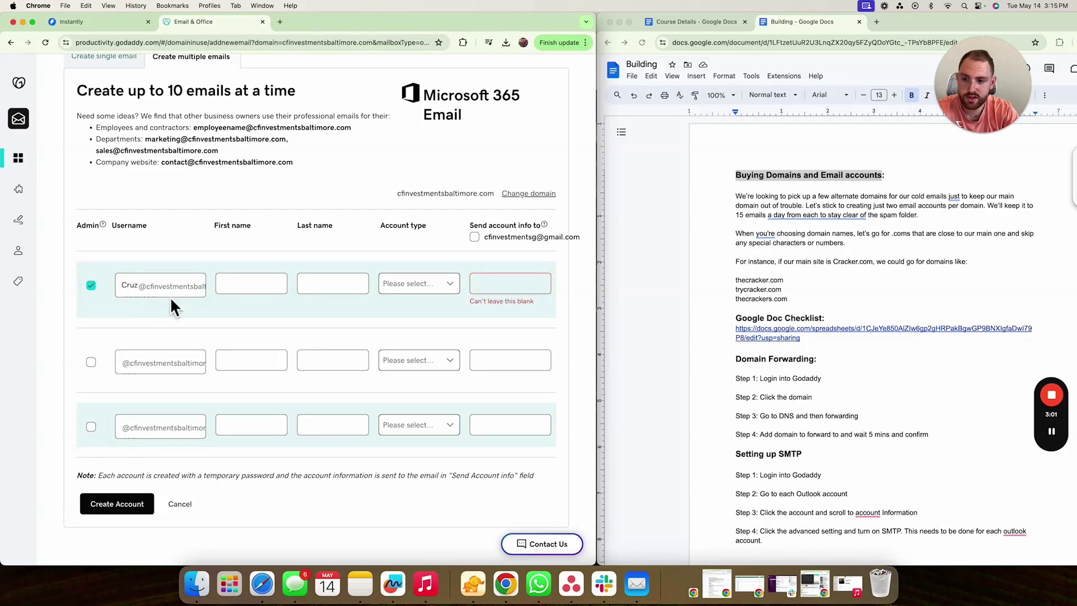
left_click(230, 289)
type("Cruz")
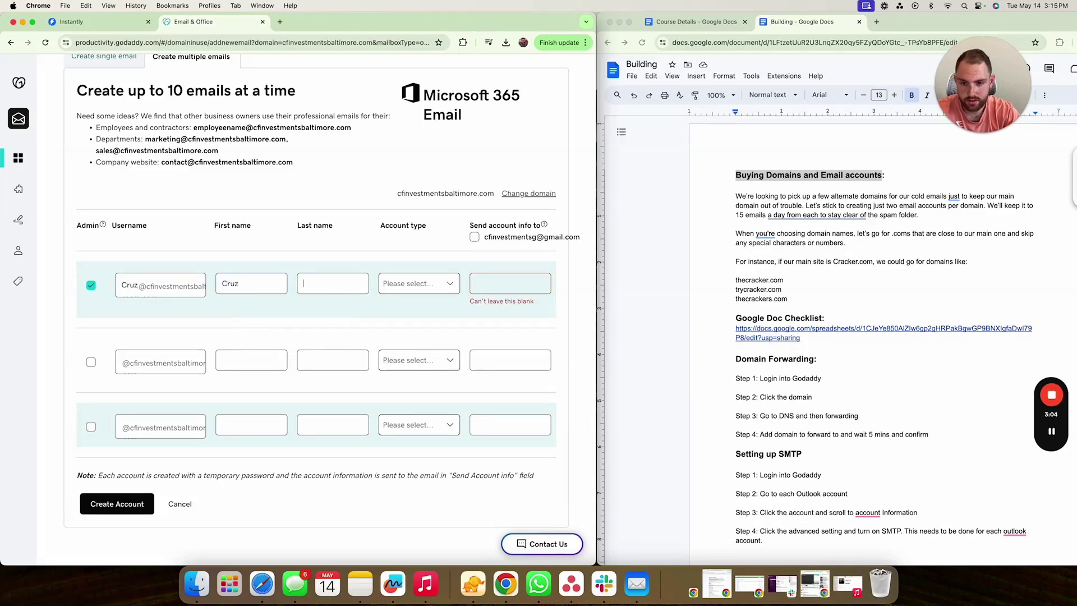
left_click(303, 289)
left_click(415, 284)
left_click(417, 320)
left_click(419, 349)
scroll(408, 413, "down", 2)
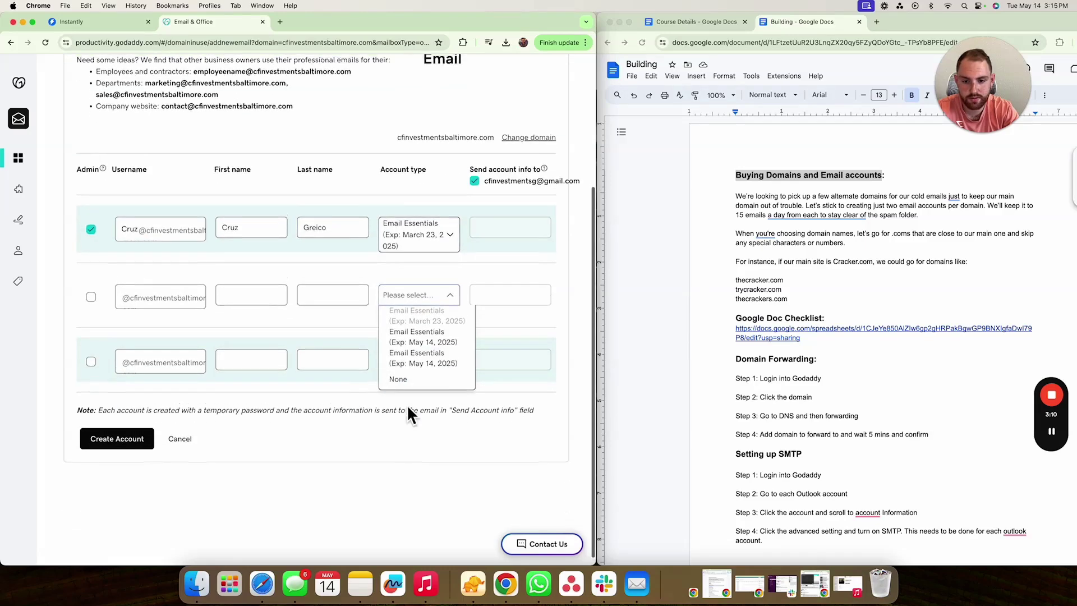
scroll(408, 411, "up", 1)
left_click(420, 372)
left_click(129, 328)
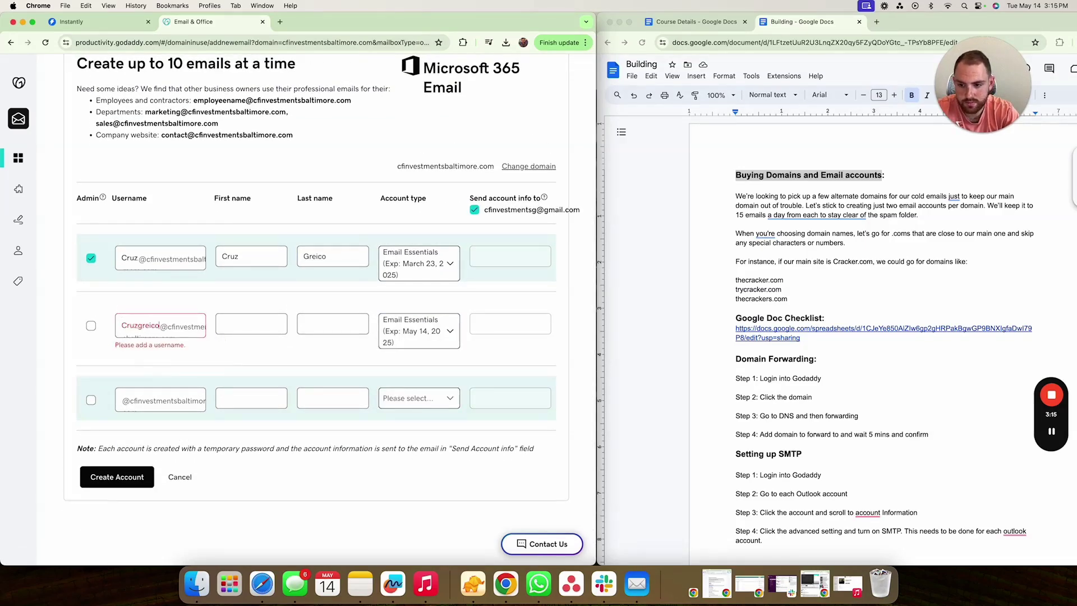
key("Tab")
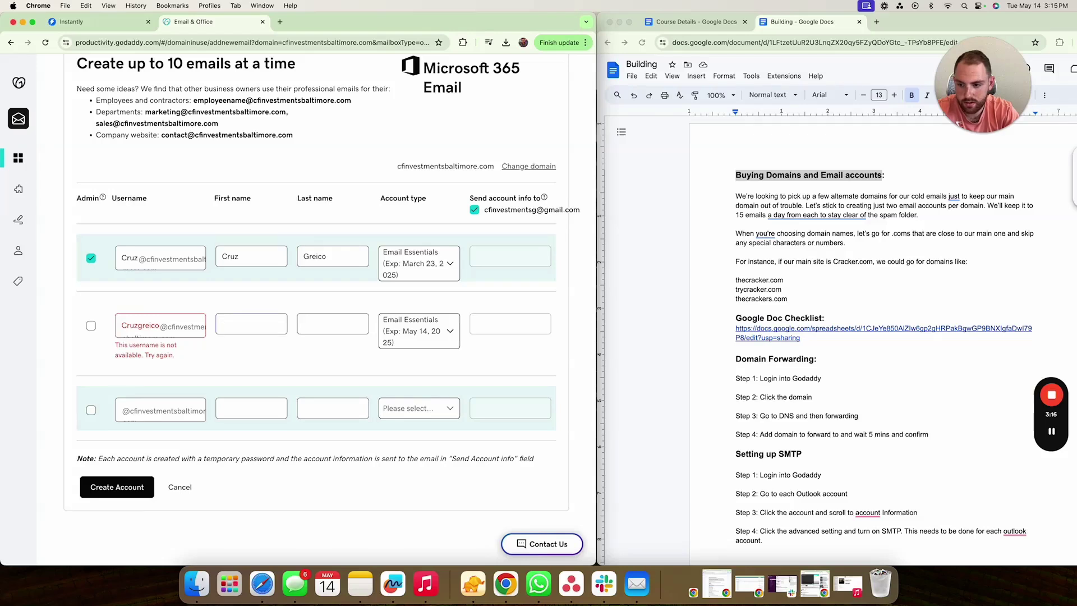
left_click(166, 333)
left_click_drag(164, 332, 62, 317)
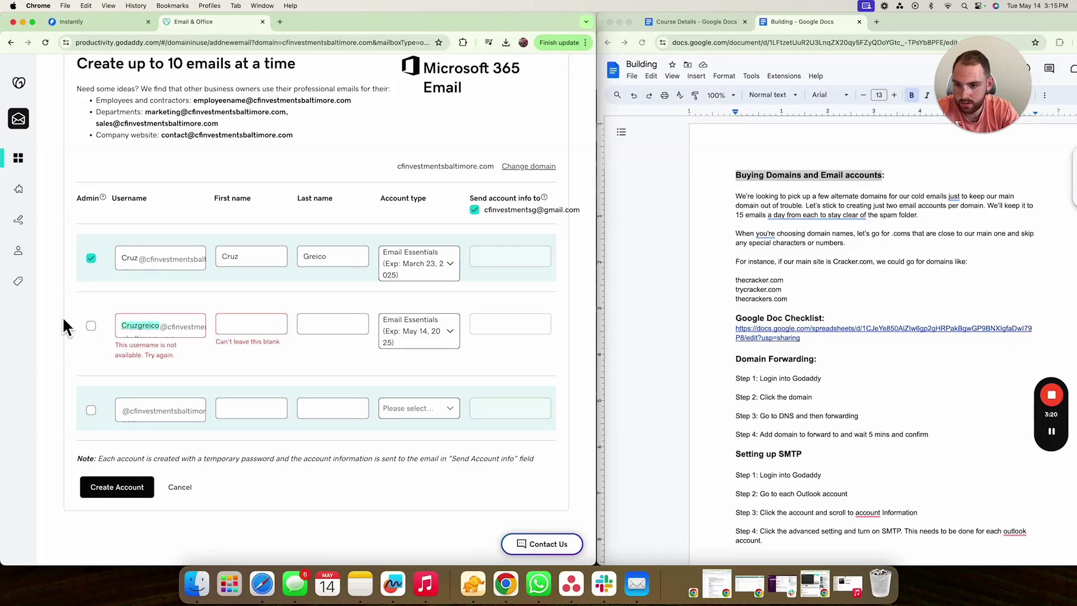
key("BackSpace")
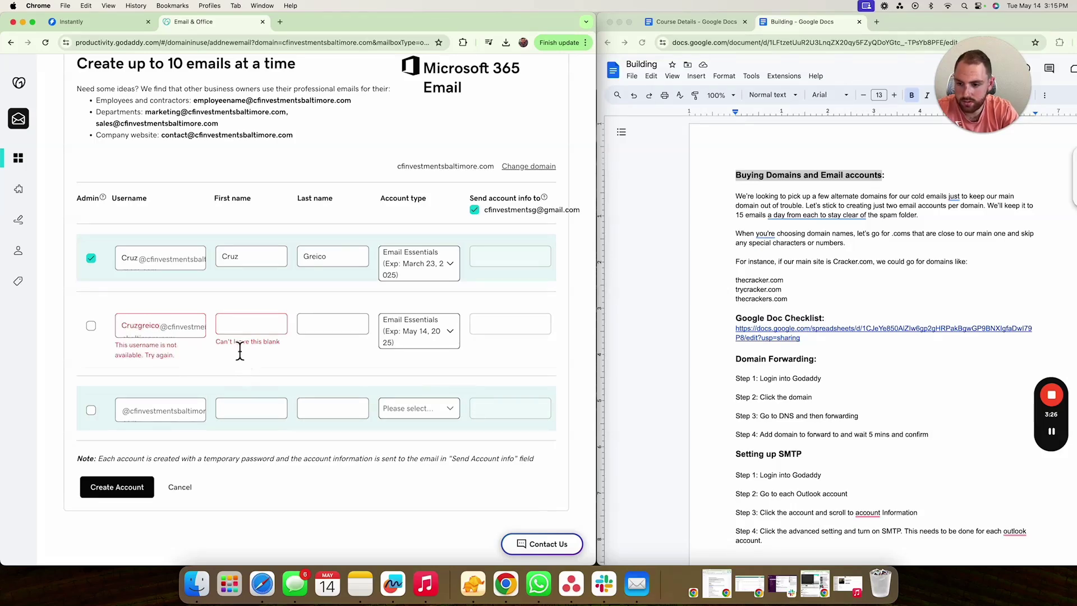
scroll(185, 333, "up", 3)
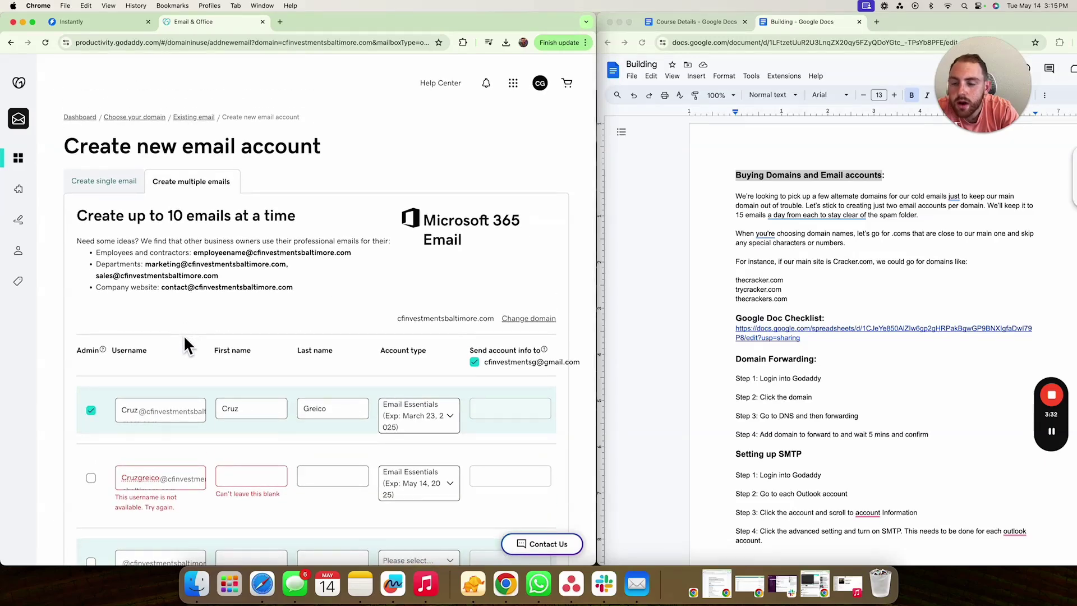
scroll(183, 336, "down", 3)
scroll(173, 335, "up", 3)
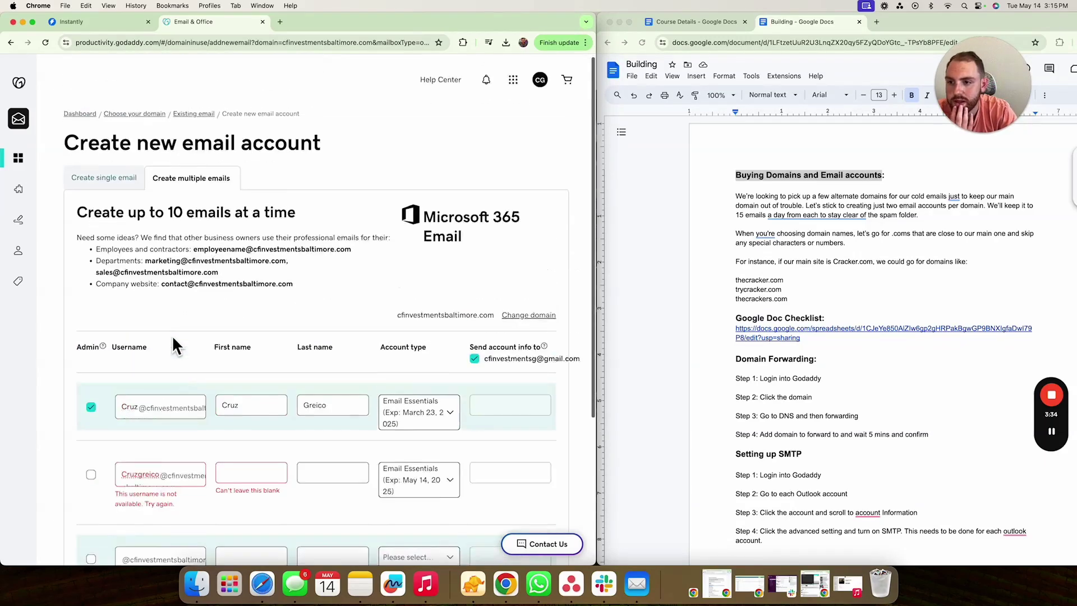
- Go back and choose cfinvestbaltimore.com as the domain for the new mailboxes
left_click(12, 43)
left_click(11, 44)
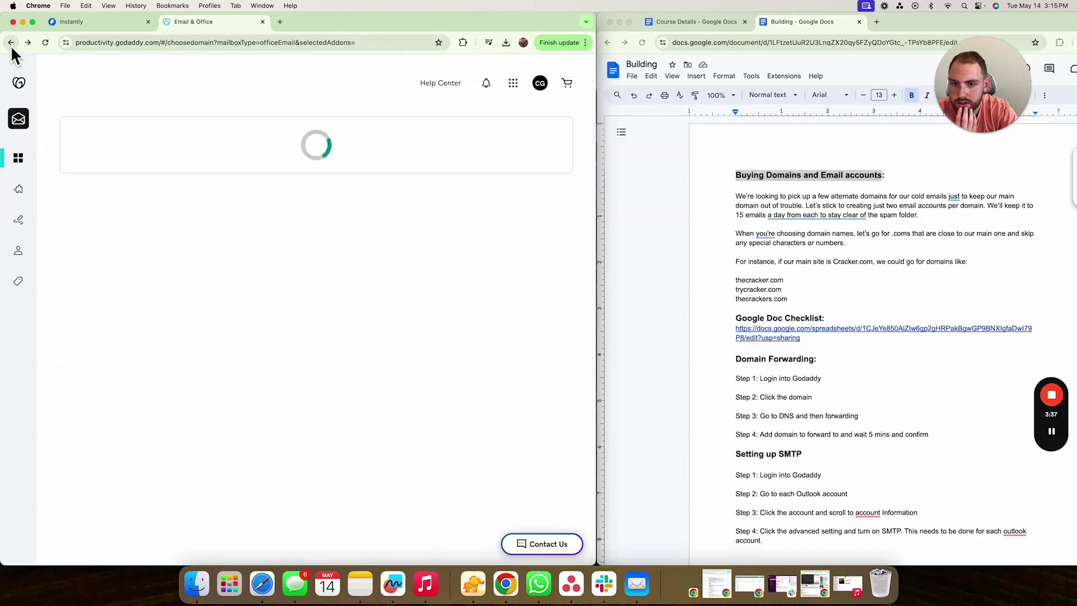
scroll(150, 339, "down", 1)
left_click(82, 304)
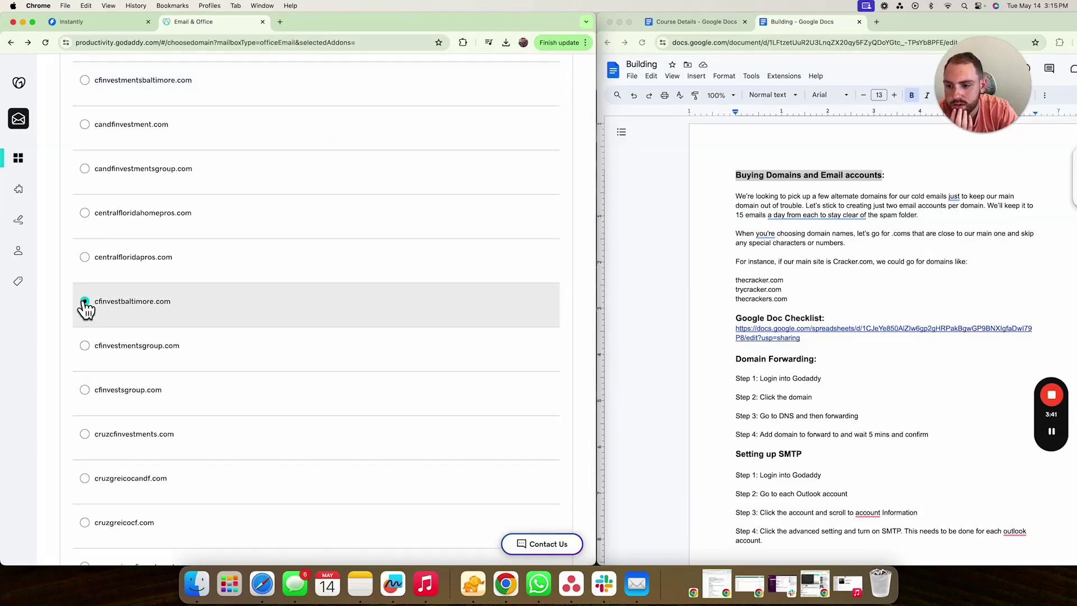
scroll(206, 344, "down", 10)
left_click(123, 418)
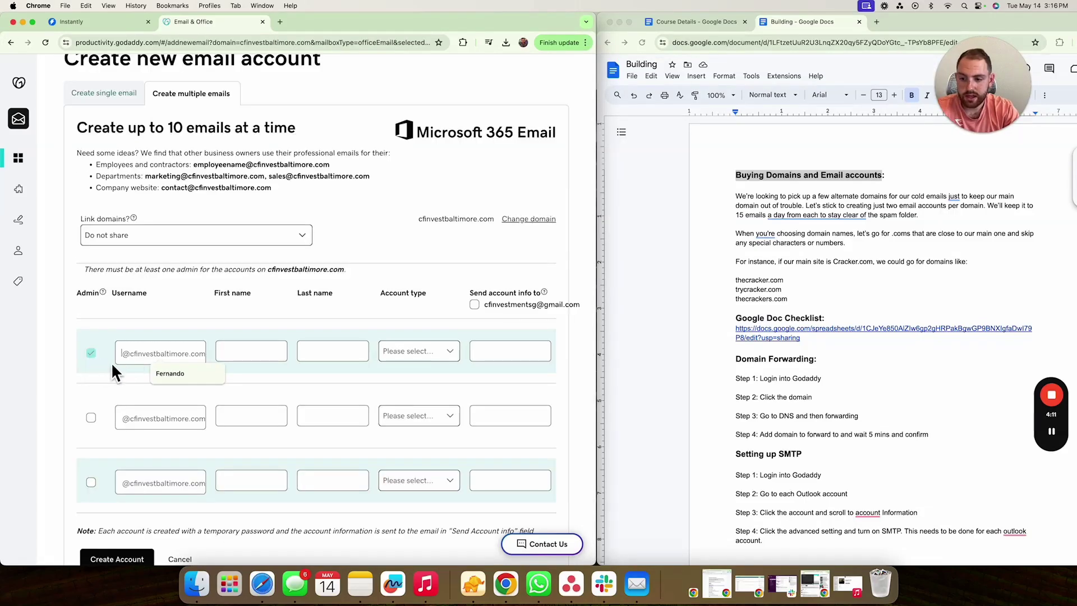
type("Cruz")
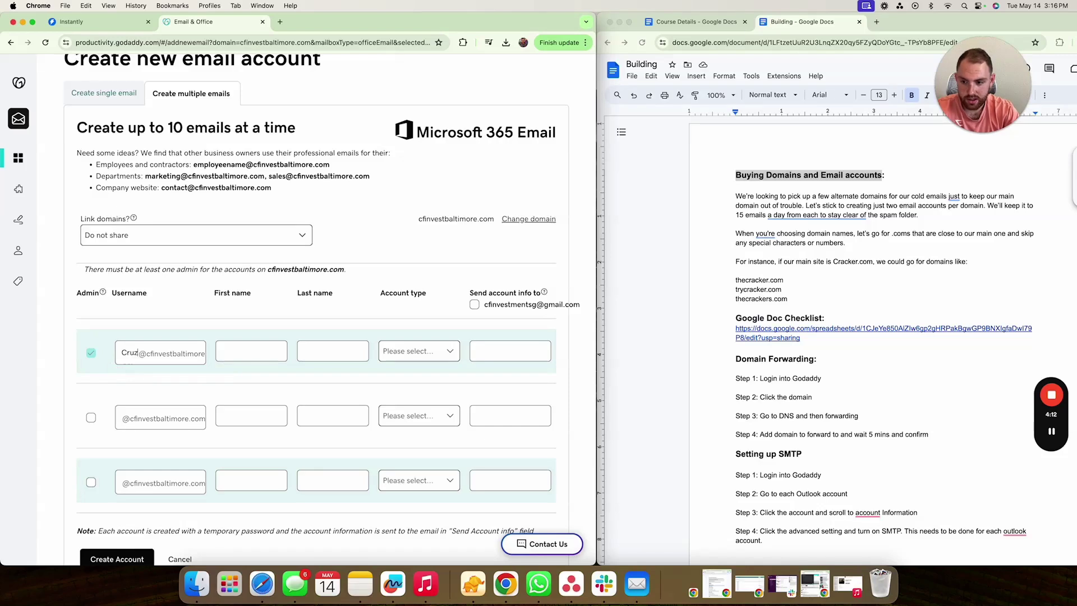
left_click(261, 356)
type("Cruz")
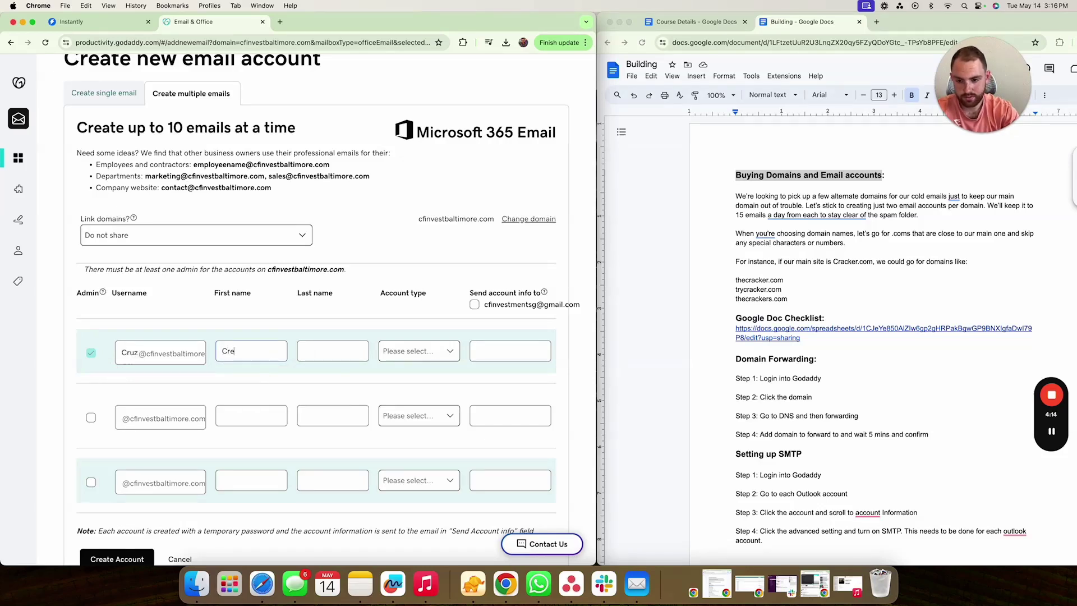
left_click(333, 351)
type("Gre")
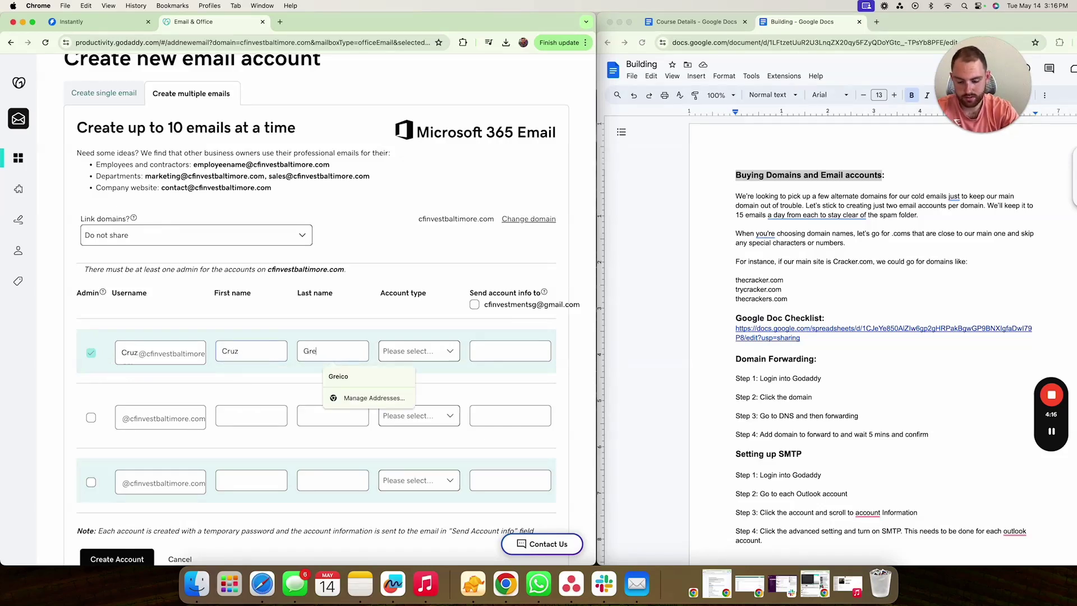
left_click(421, 353)
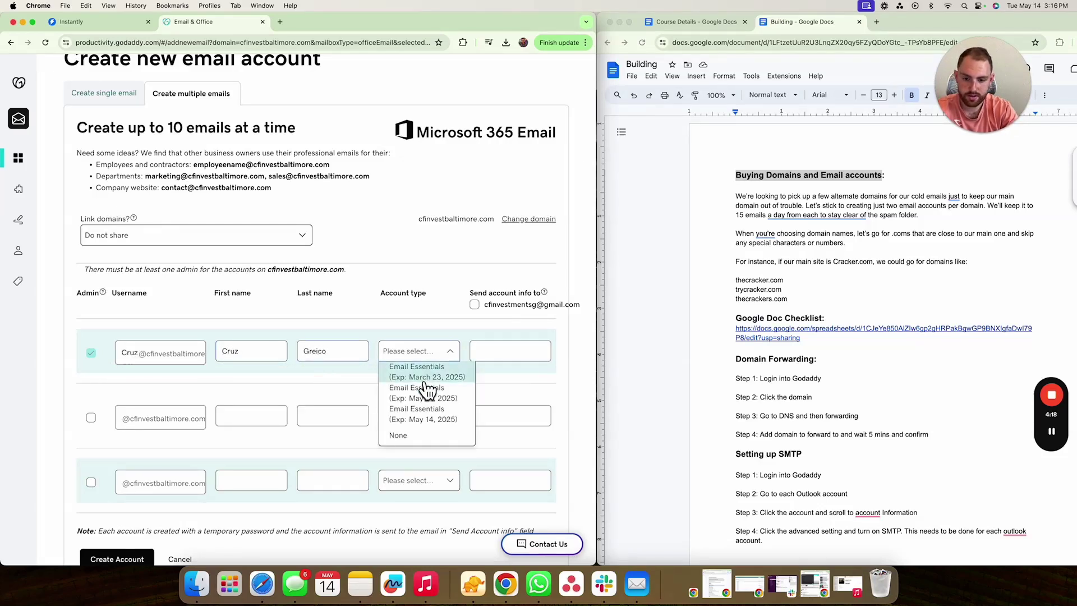
scroll(423, 385, "up", 2)
scroll(433, 426, "down", 1)
left_click(426, 394)
left_click(474, 325)
scroll(449, 354, "down", 3)
scroll(437, 365, "down", 1)
left_click(127, 352)
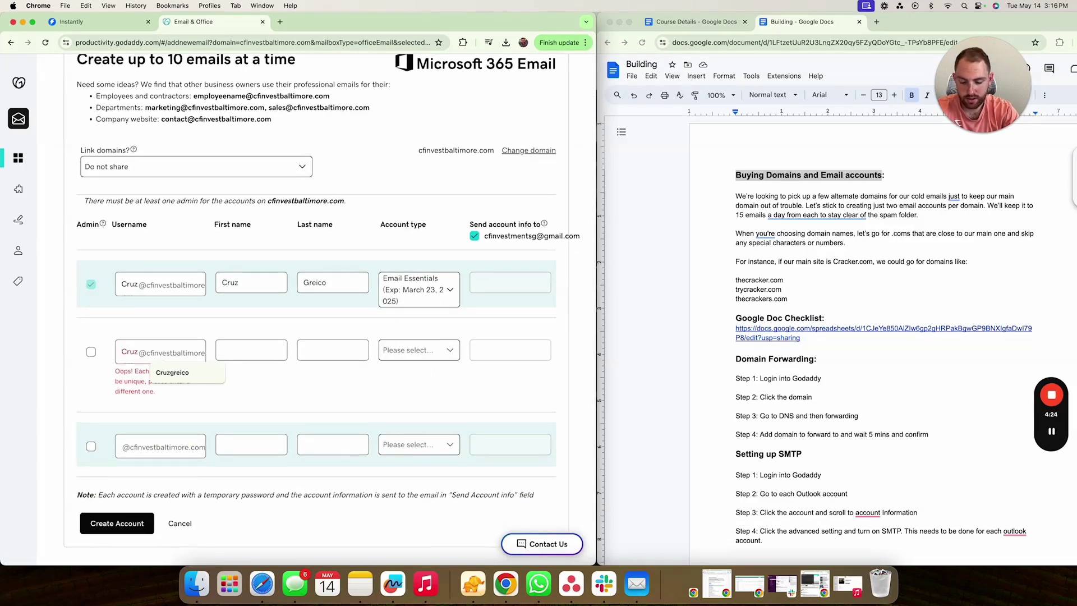
left_click(252, 351)
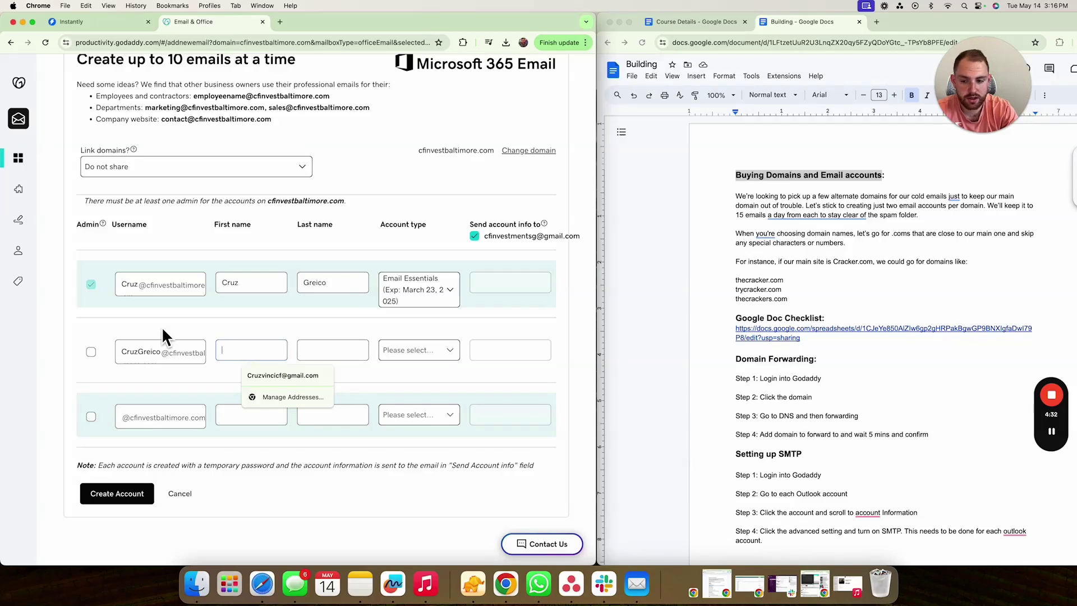
type("Cruz")
key("Tab")
type("G")
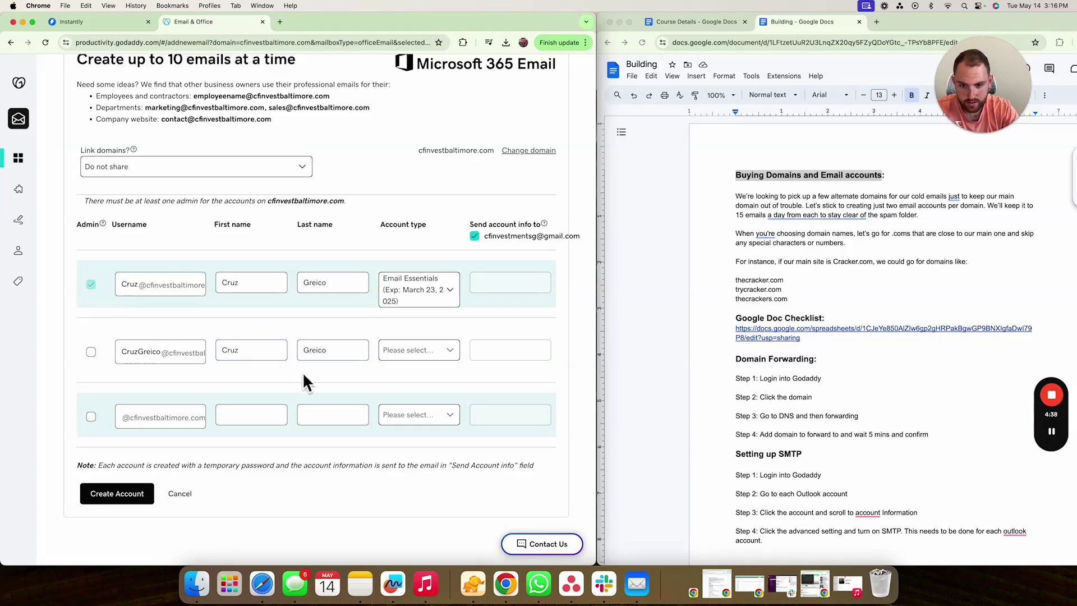
left_click(411, 353)
left_click(422, 400)
scroll(179, 505, "down", 1)
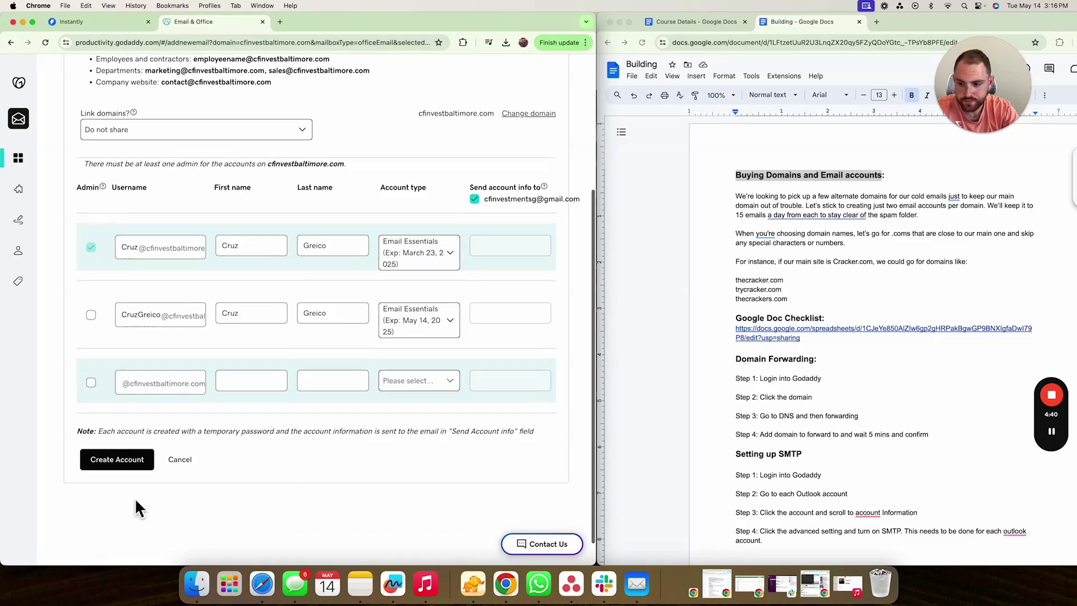
- Create both new cfinvestbaltimore.com email accounts
left_click(106, 465)
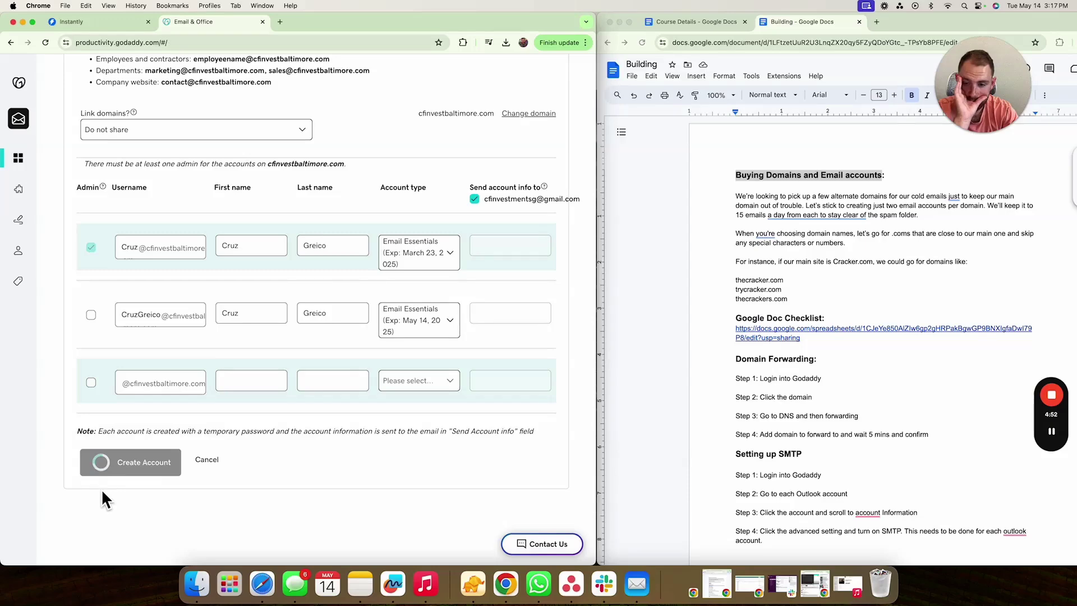
scroll(187, 344, "down", 6)
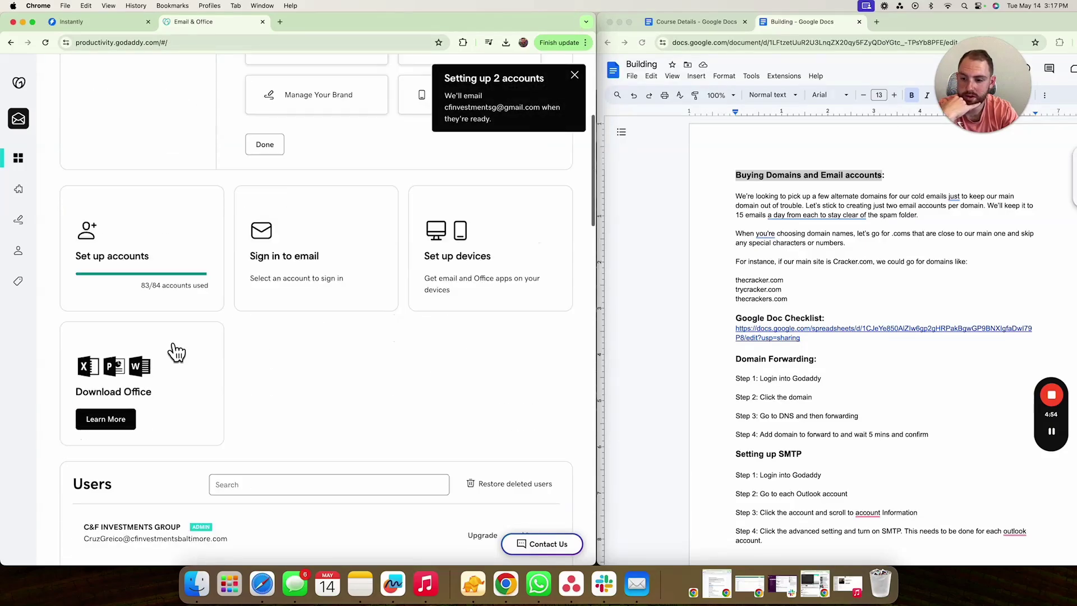
scroll(124, 364, "down", 3)
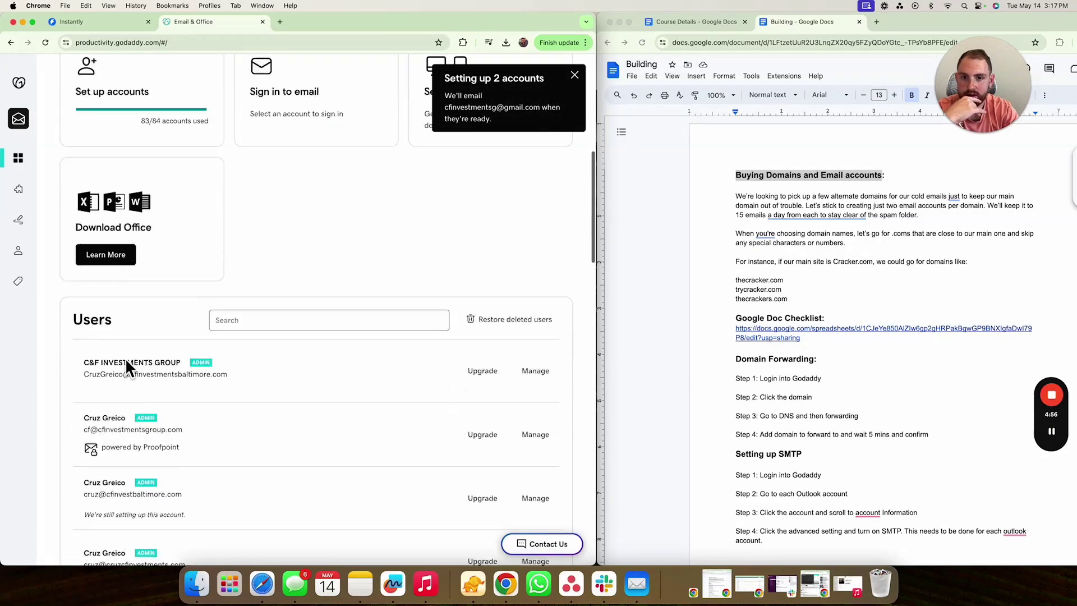
scroll(130, 365, "down", 1)
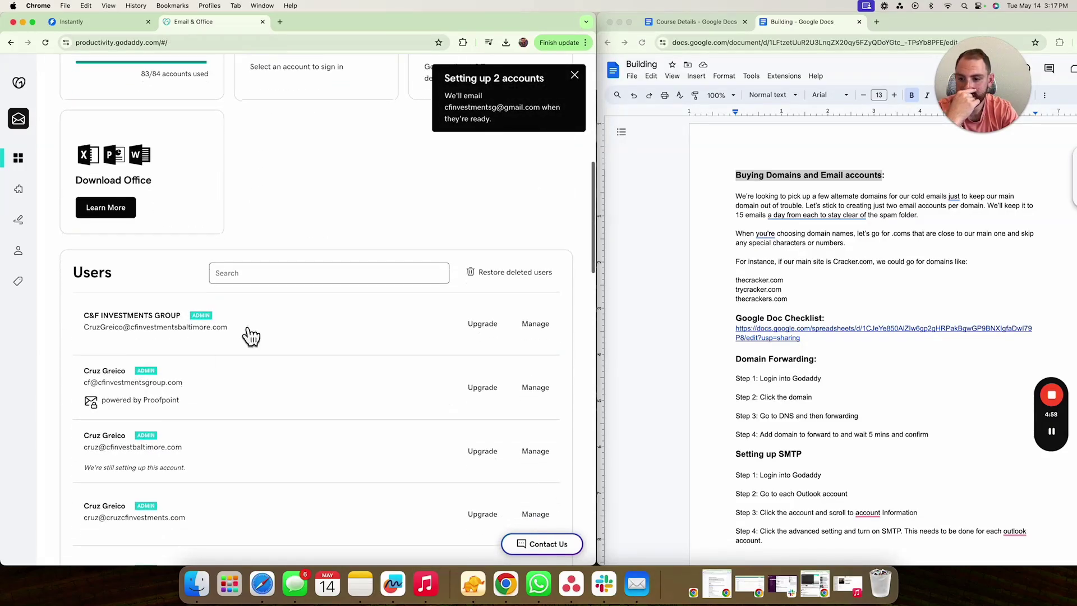
- Find the first new cfinvestbaltimore.com user in the Users list and open its mailbox page
left_click(305, 275)
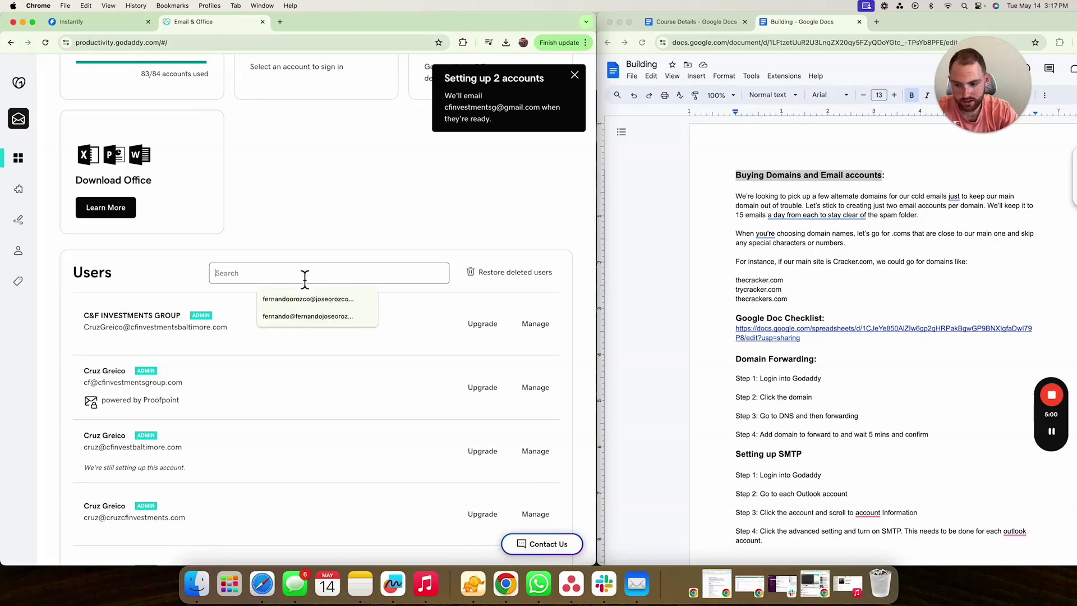
scroll(277, 438, "down", 3)
left_click(254, 383)
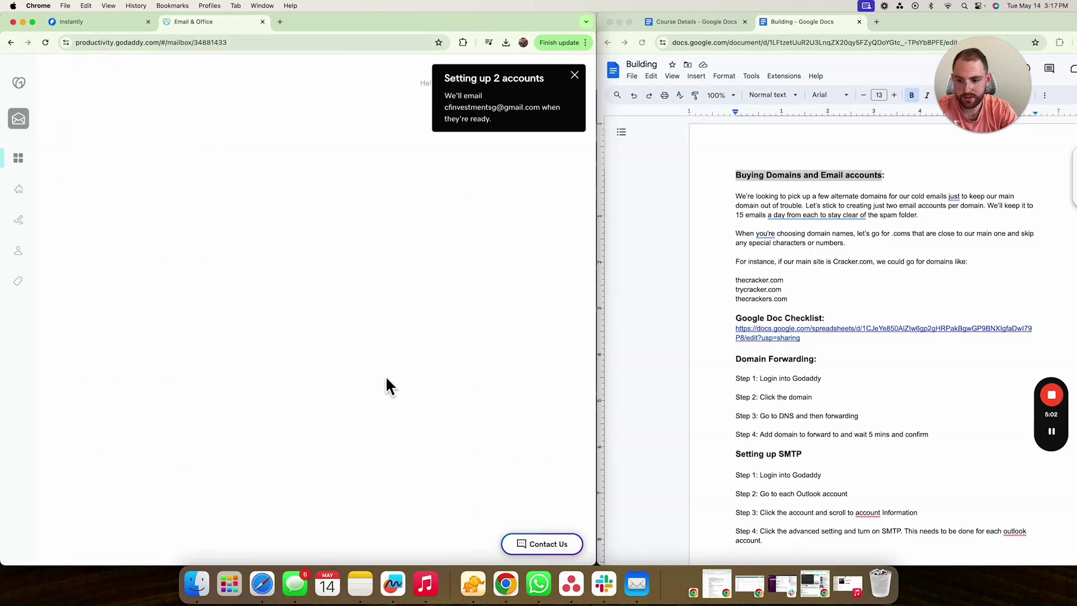
scroll(309, 370, "down", 2)
scroll(180, 252, "up", 2)
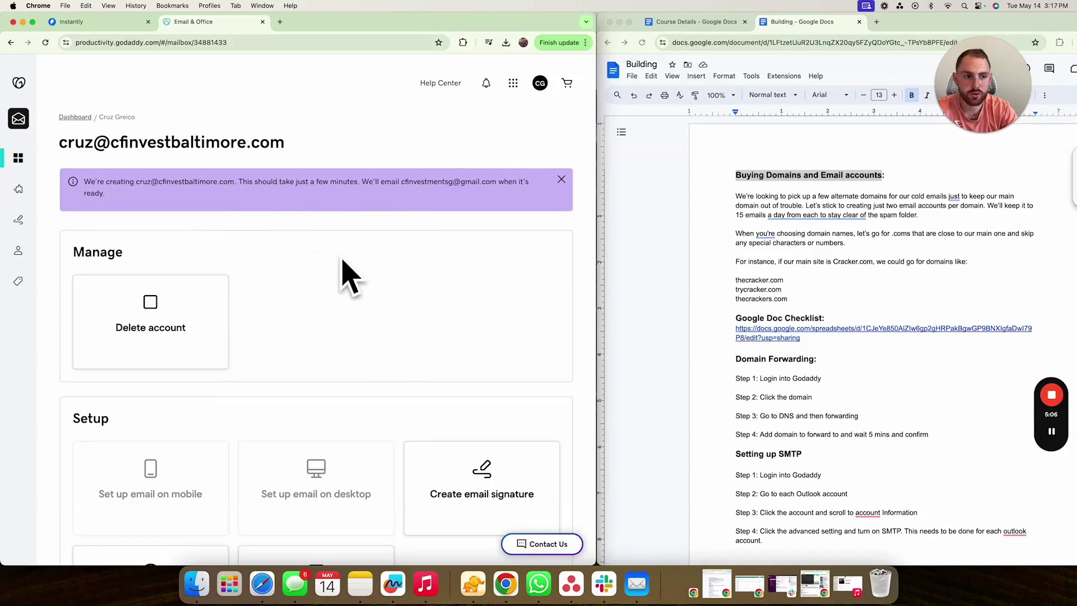
- Return to the users list and open the Email Setup Checklist spreadsheet in the GoDaddy window
left_click(12, 44)
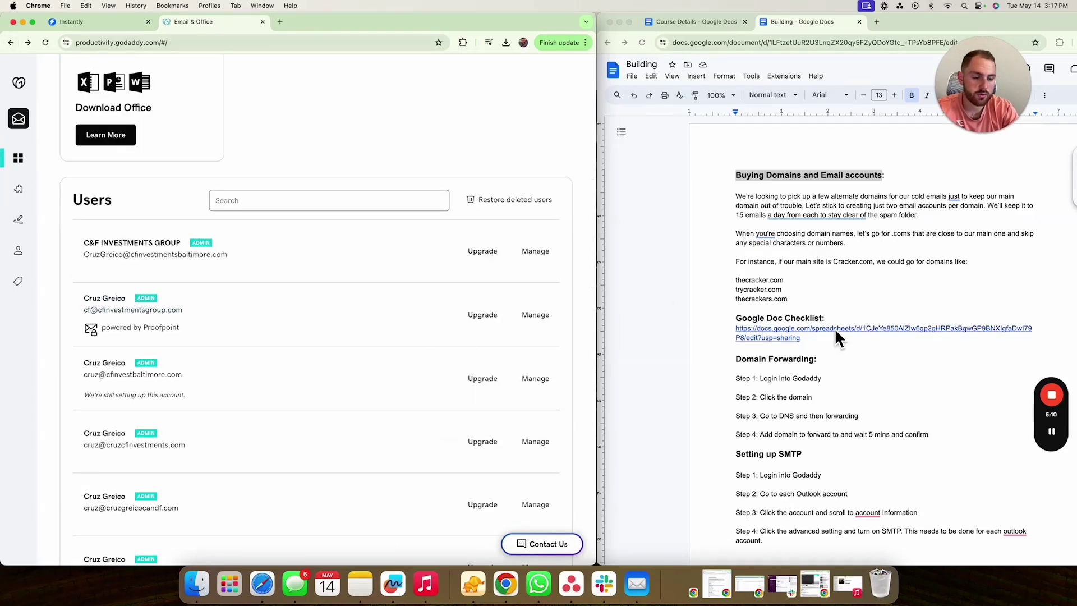
left_click(840, 345)
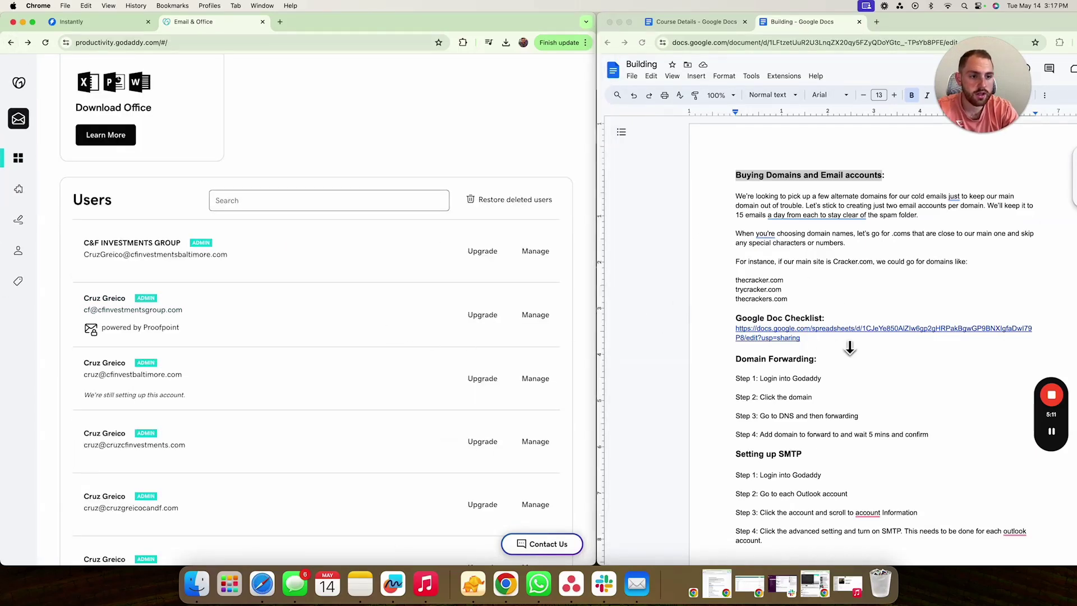
left_click(811, 338)
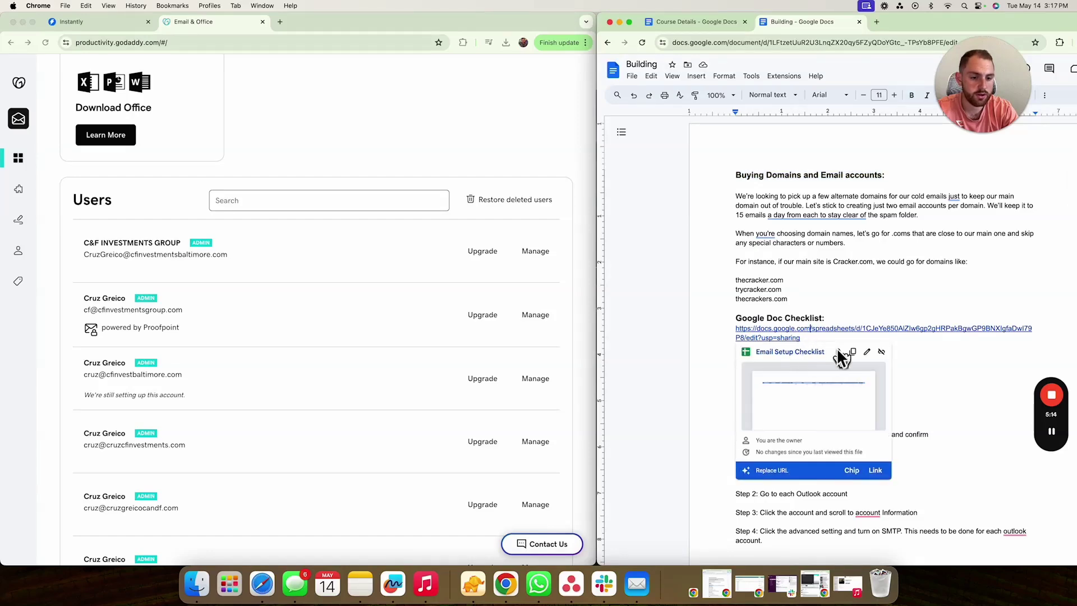
left_click(813, 353)
left_click_drag(900, 22, 369, 22)
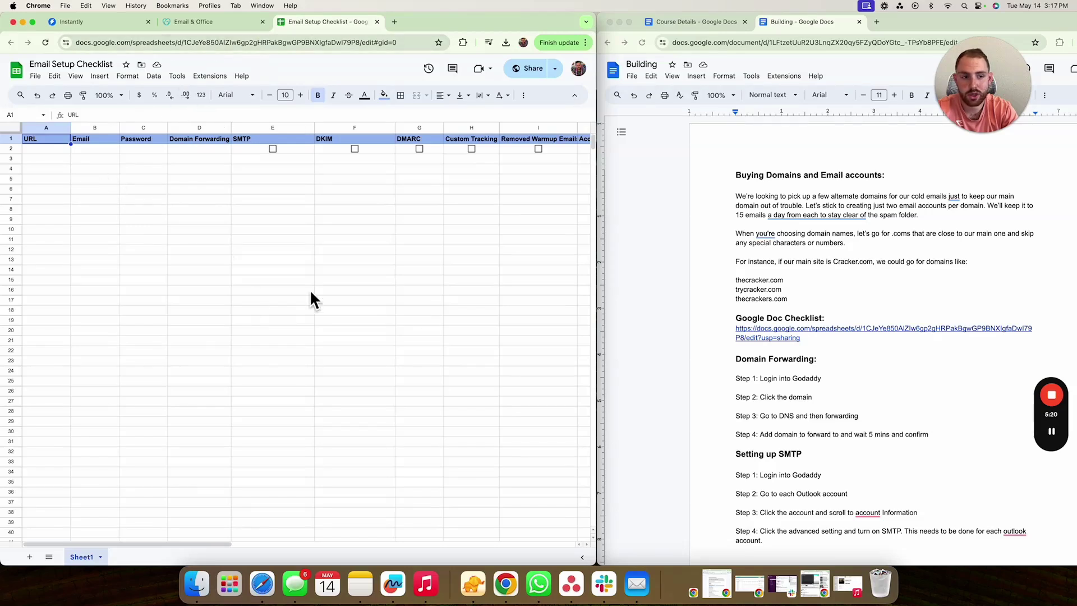
- Scroll across the checklist's columns, then switch back to the GoDaddy users page
scroll(449, 197, "right", 5)
scroll(430, 196, "right", 5)
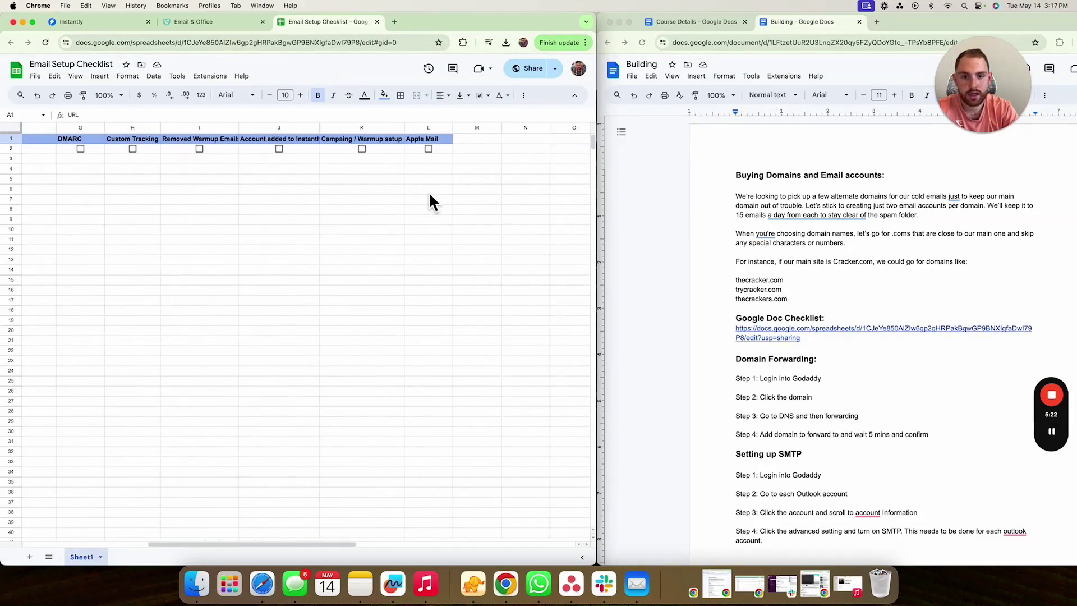
scroll(431, 196, "left", 10)
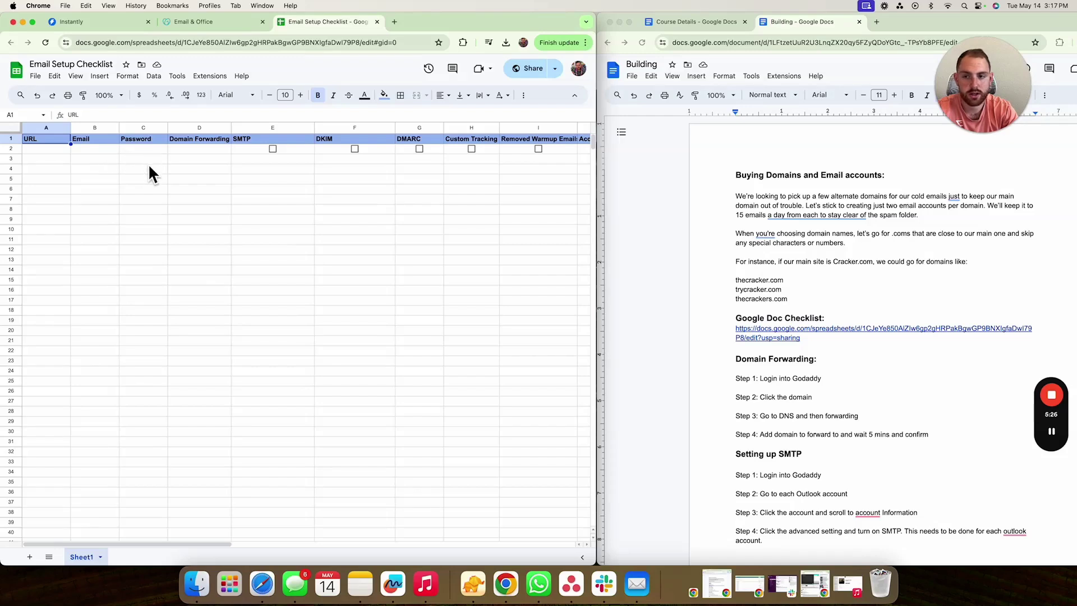
scroll(387, 218, "right", 5)
scroll(389, 218, "left", 5)
scroll(278, 222, "right", 4)
scroll(278, 221, "right", 1)
scroll(278, 222, "left", 5)
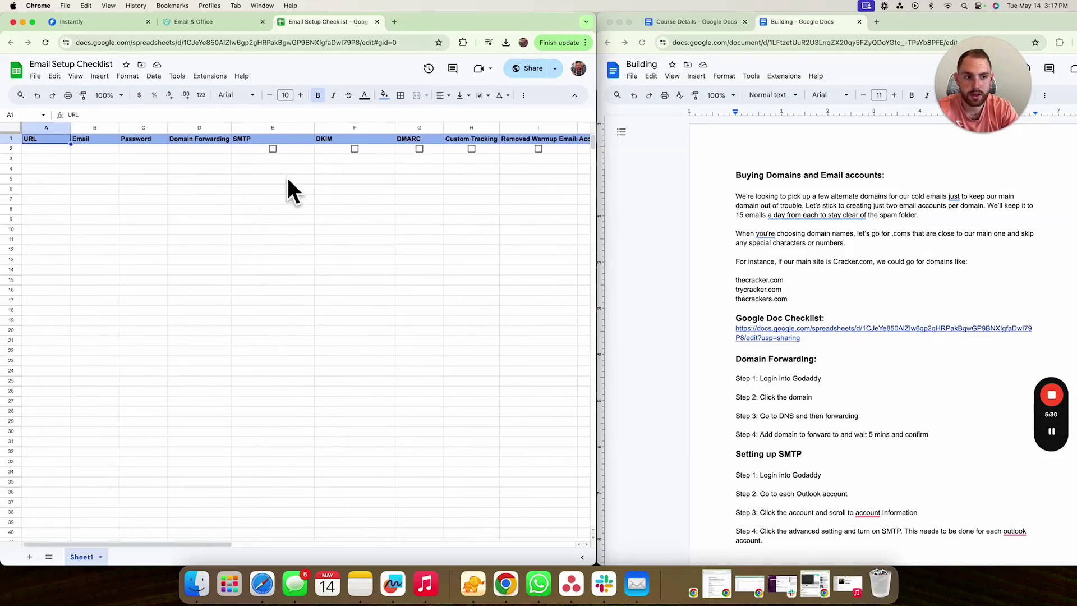
left_click(178, 22)
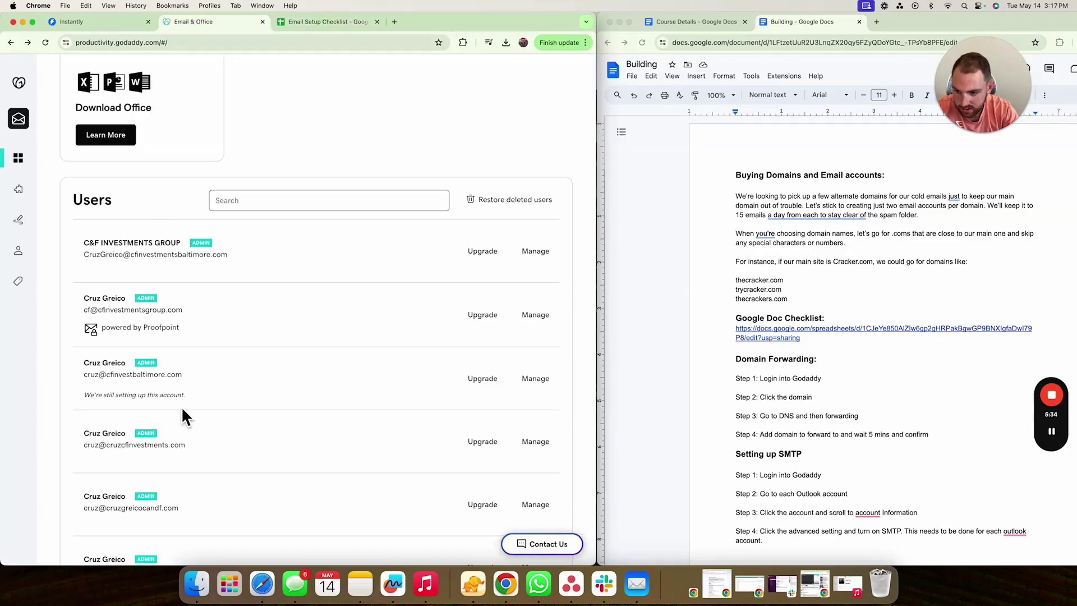
- Put cfinvestbaltimore.com in A2 and A3 and widen column A
left_click_drag(181, 374, 159, 376)
left_click_drag(159, 376, 106, 375)
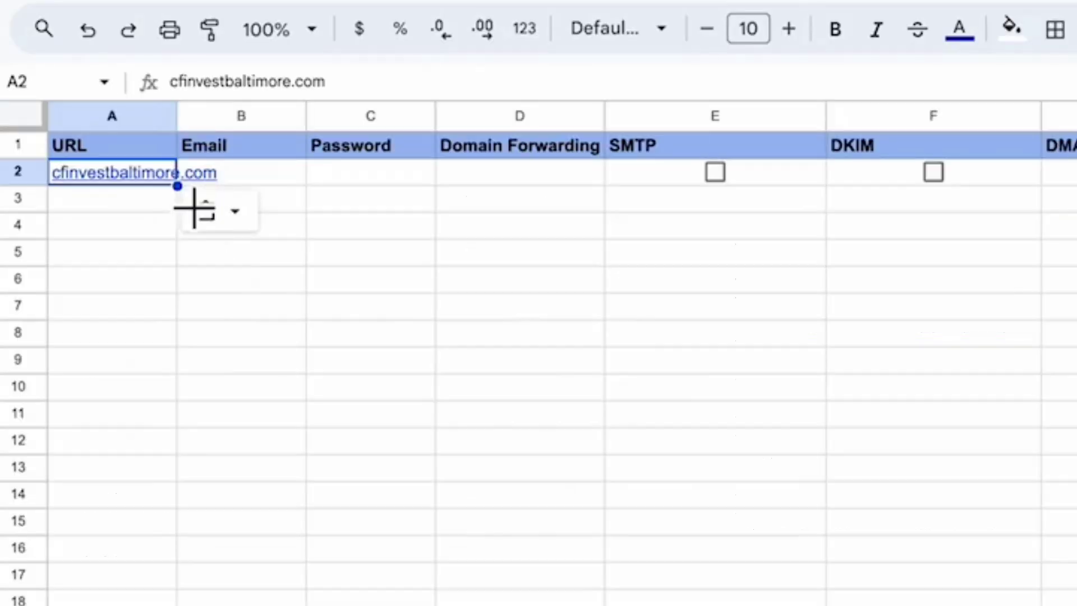
left_click_drag(176, 186, 243, 139)
left_click(193, 224)
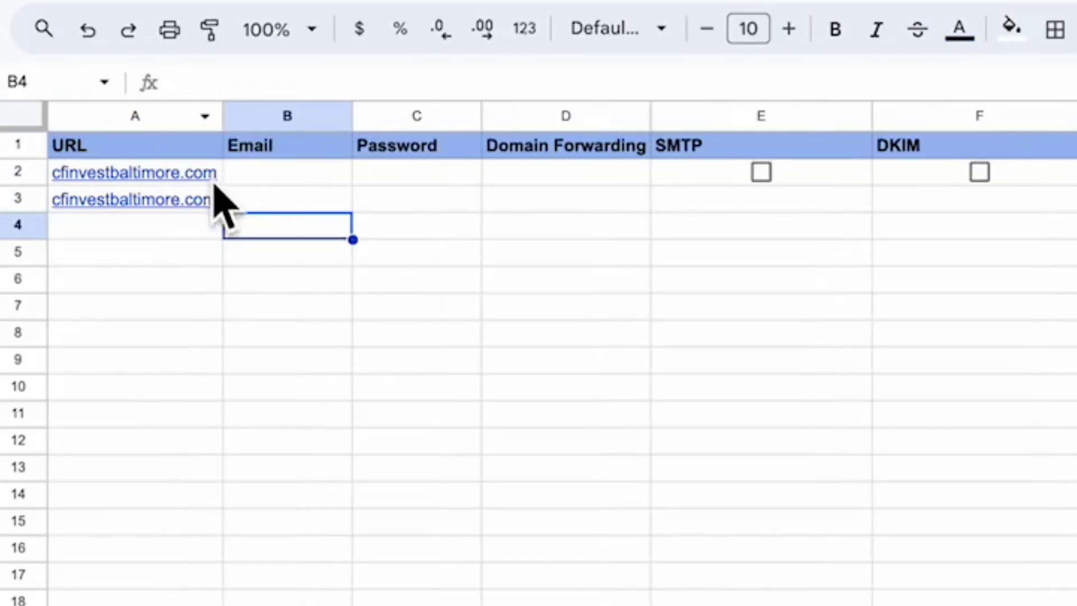
left_click(220, 181)
key("ctrl+c")
left_click(273, 182)
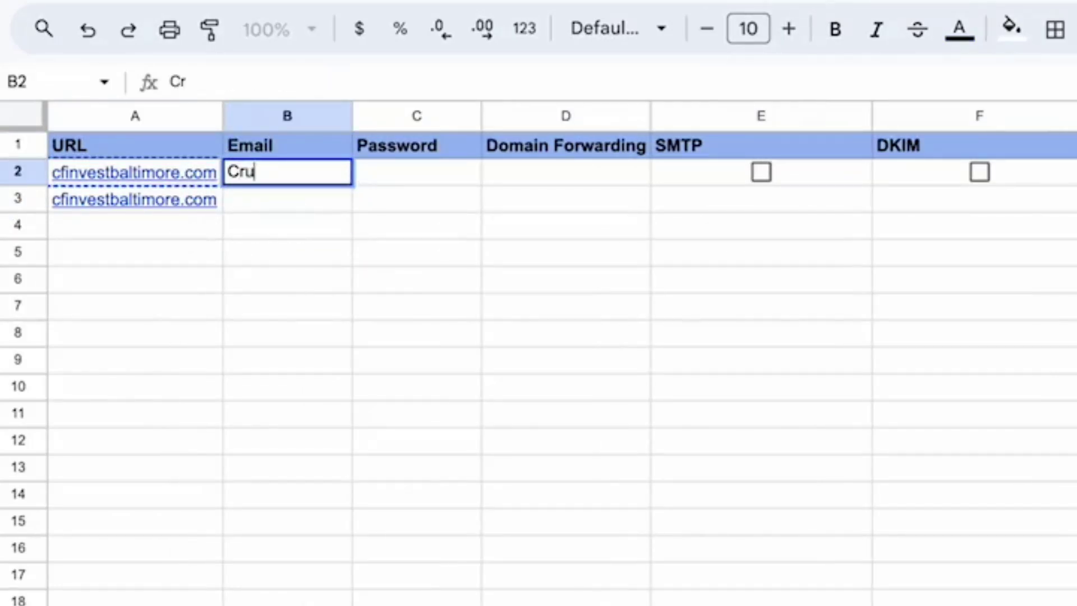
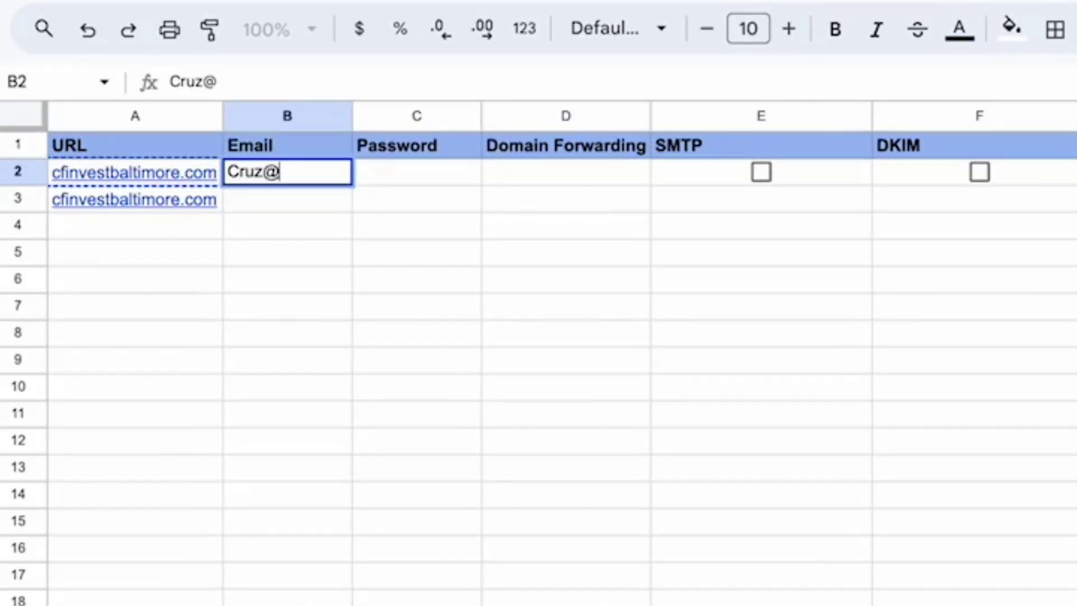
key("ctrl+v")
left_click(298, 206)
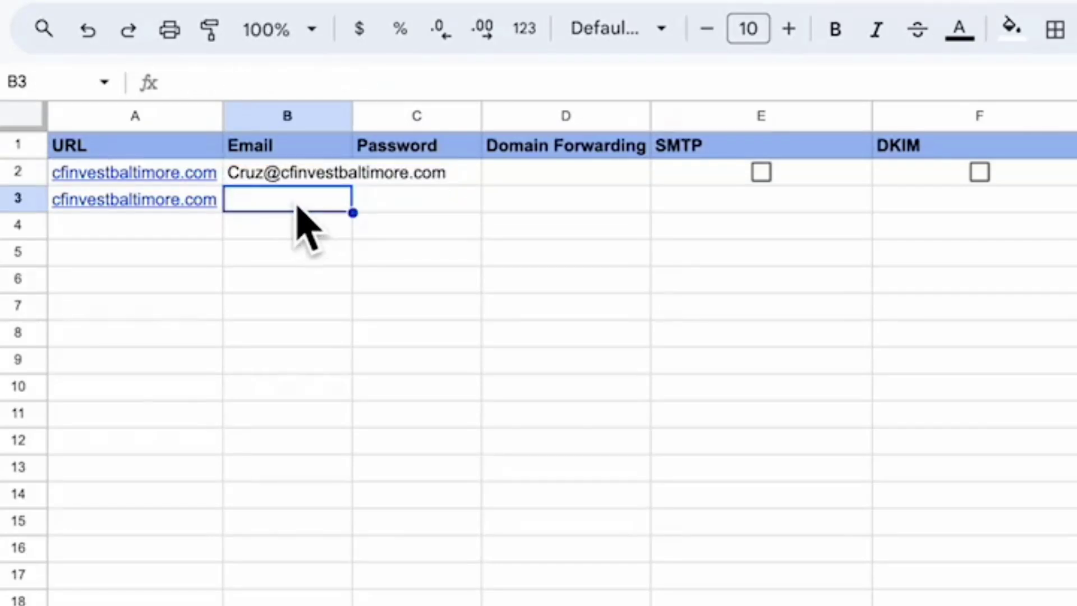
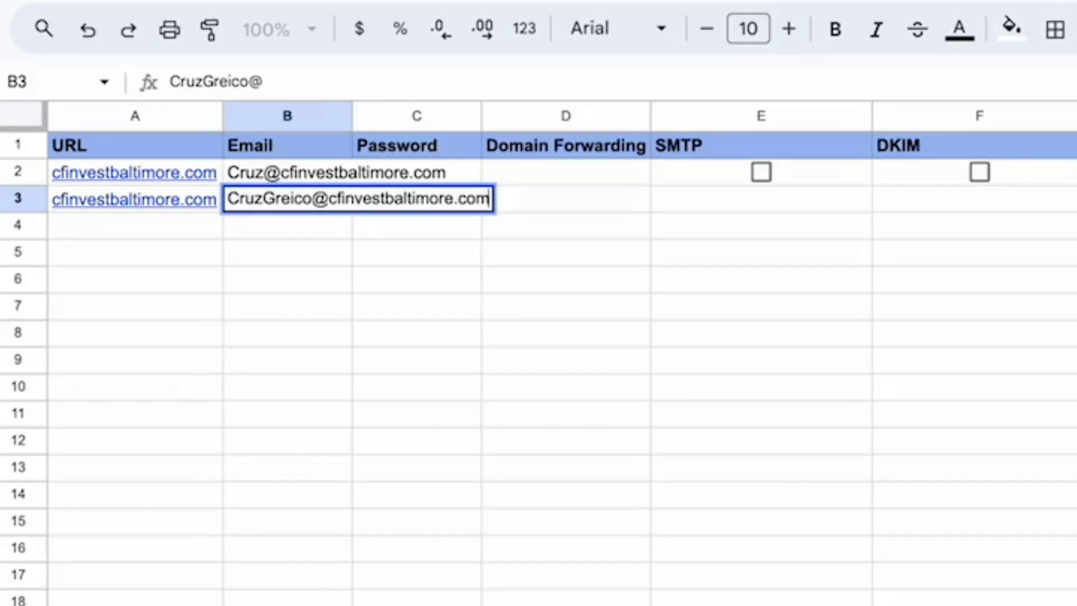
key("Tab")
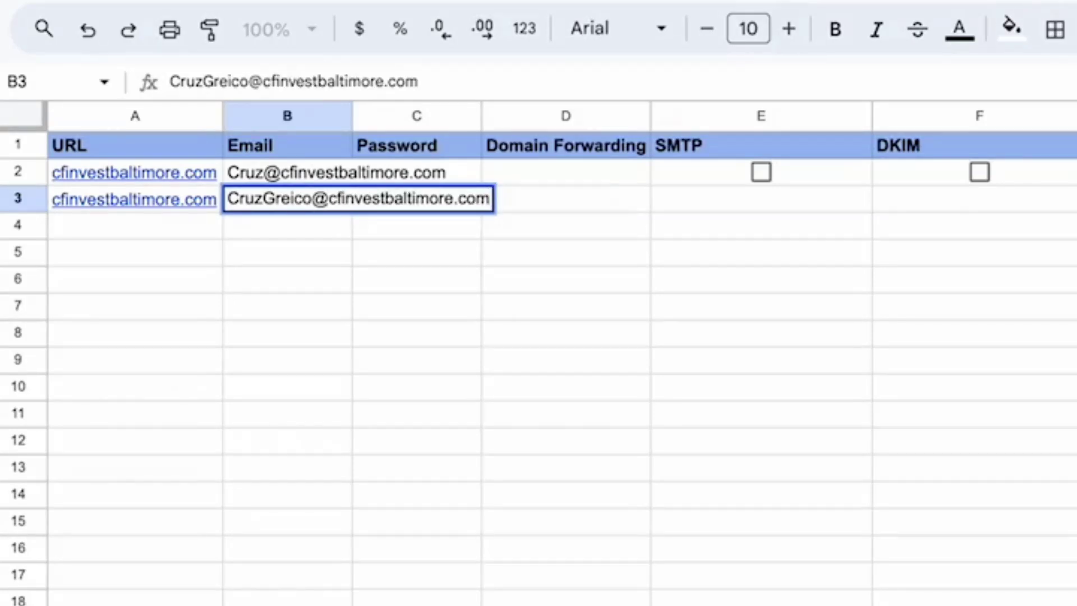
key("Return")
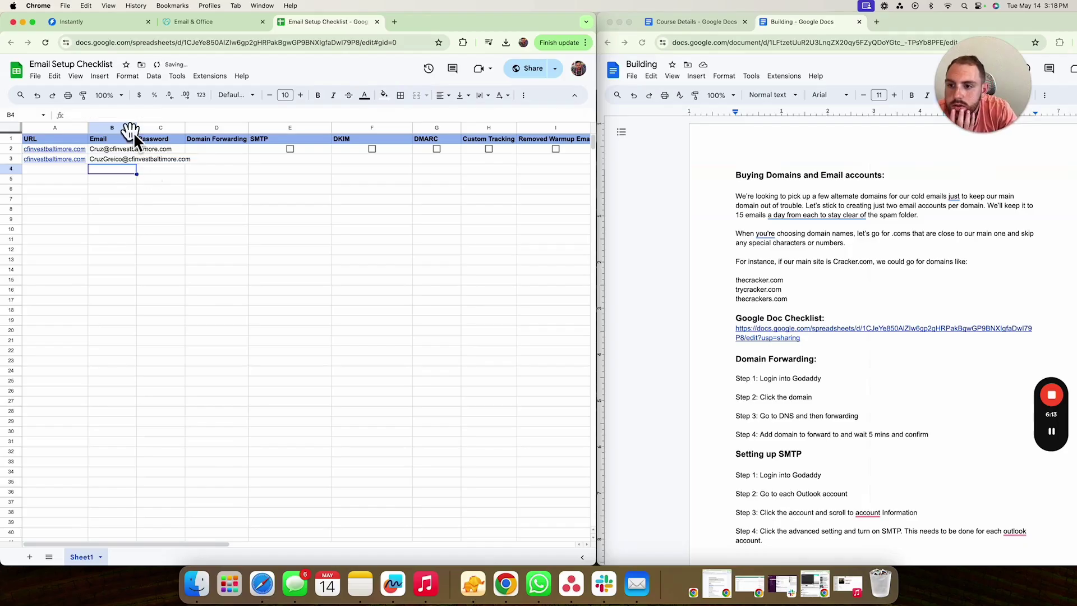
left_click_drag(137, 128, 188, 128)
- Reload the first new mailbox's page and open its password change form
left_click(215, 24)
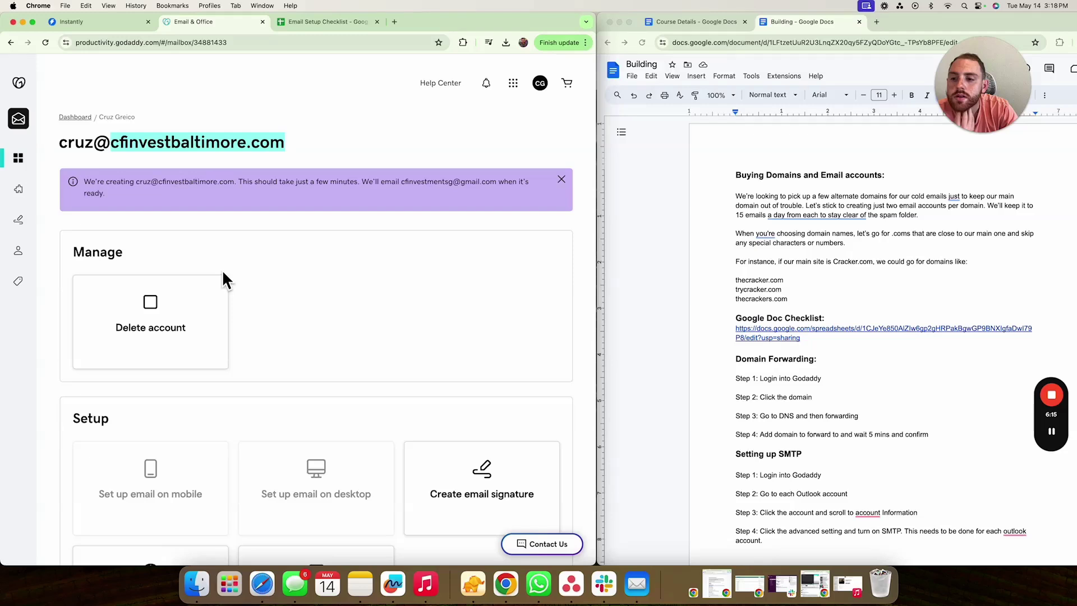
left_click(46, 43)
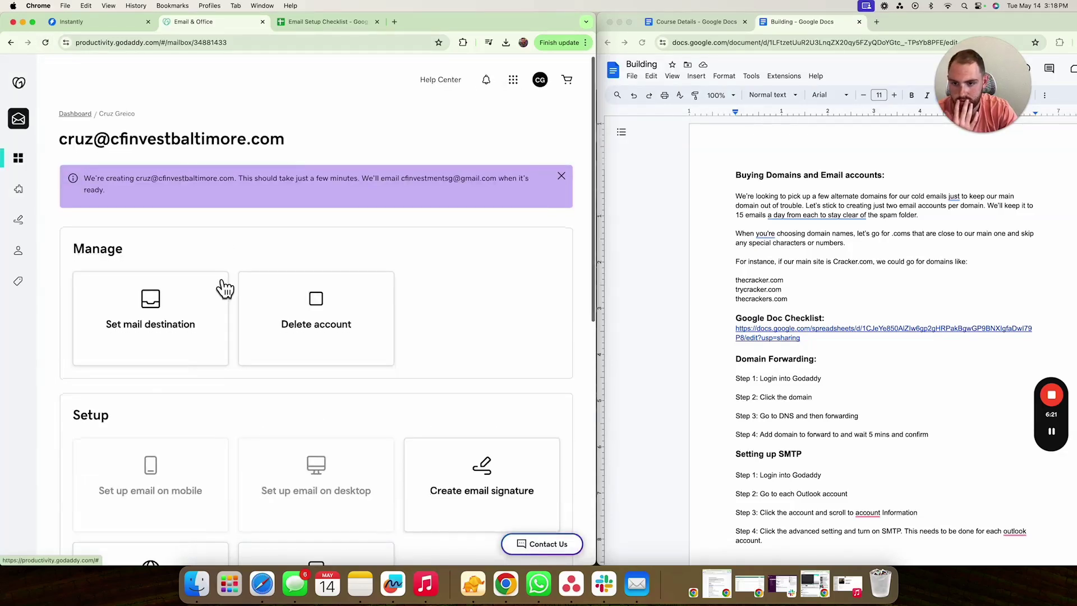
scroll(231, 265, "down", 1)
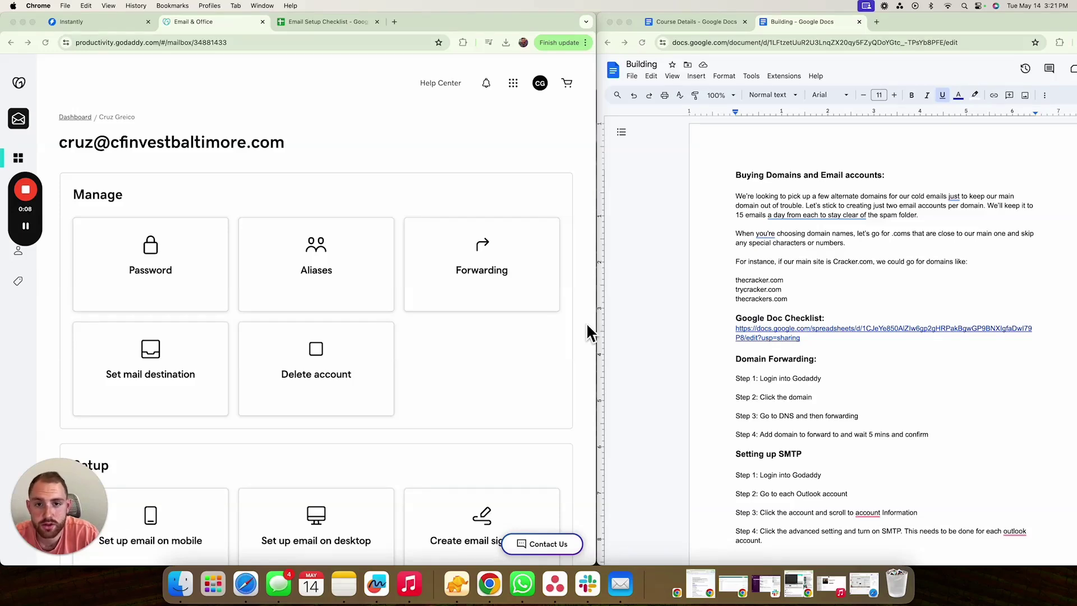
left_click(142, 264)
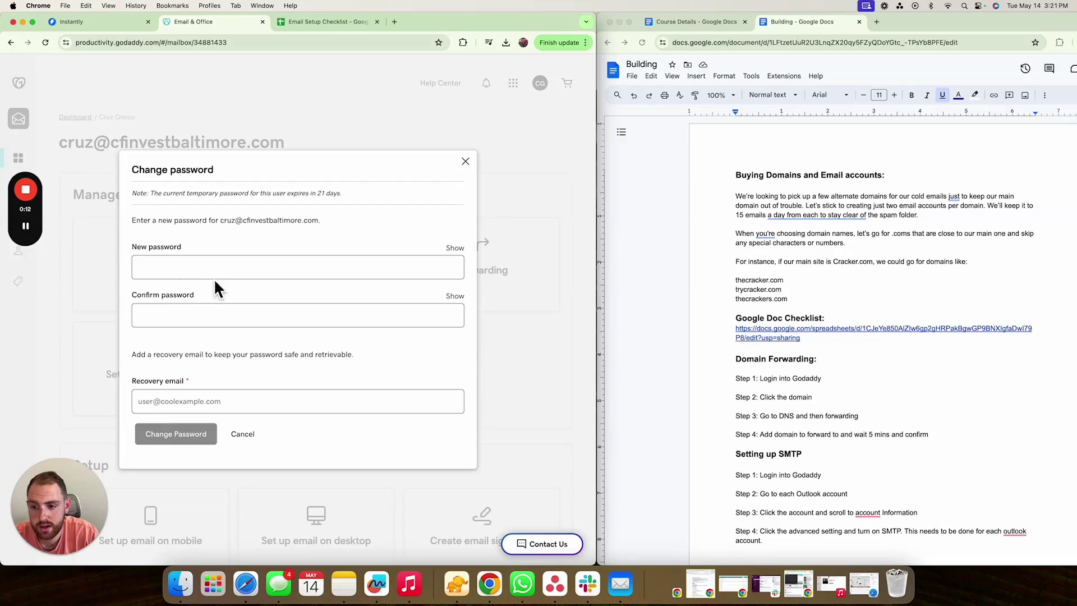
- Set and confirm a new password, enter the recovery email, and save the changes
left_click(268, 278)
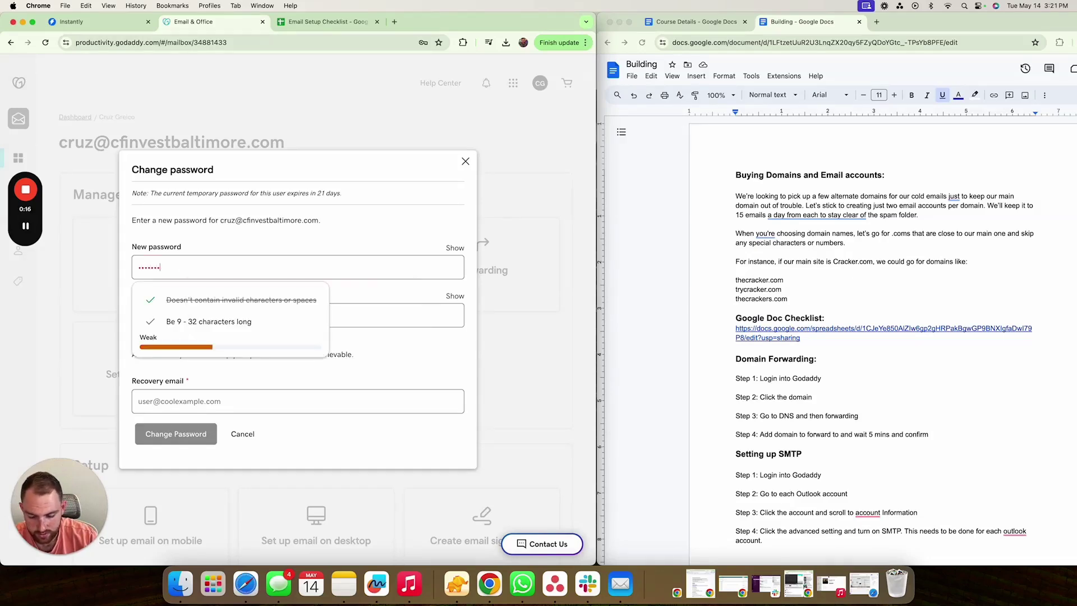
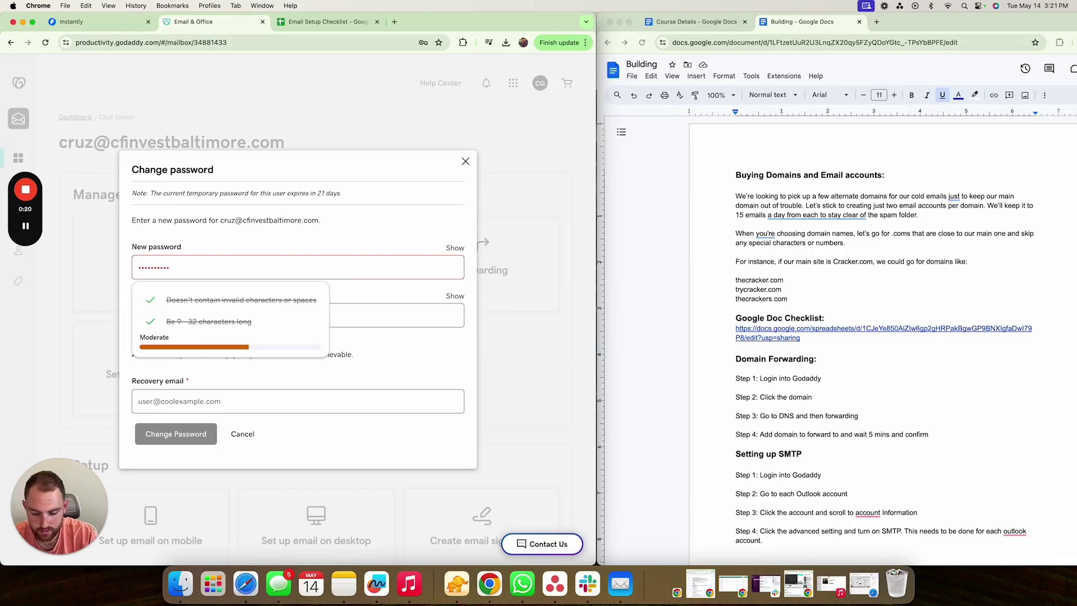
key("Tab")
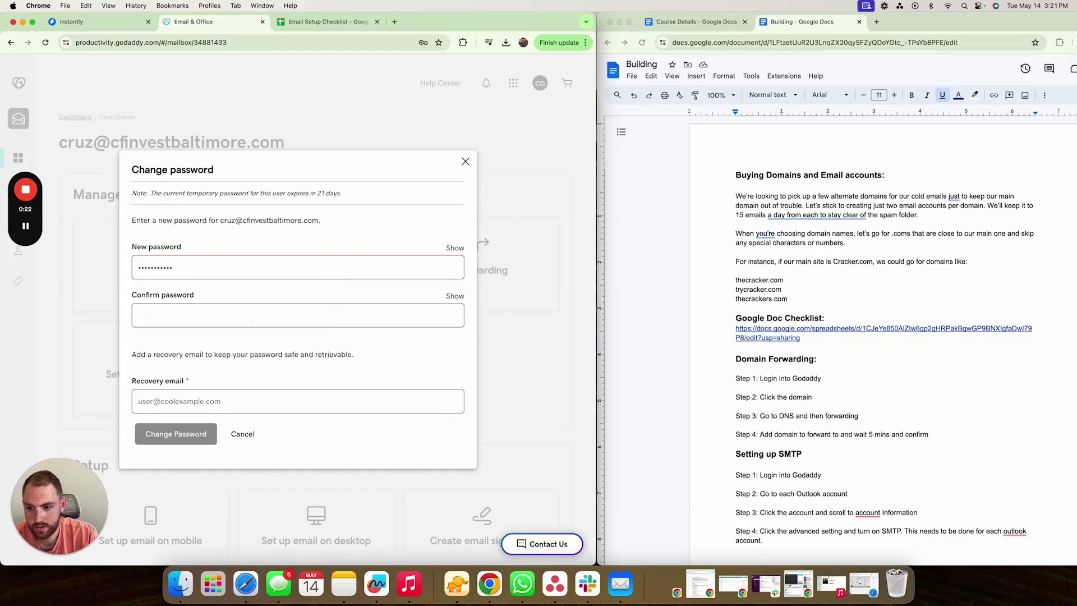
key("Tab")
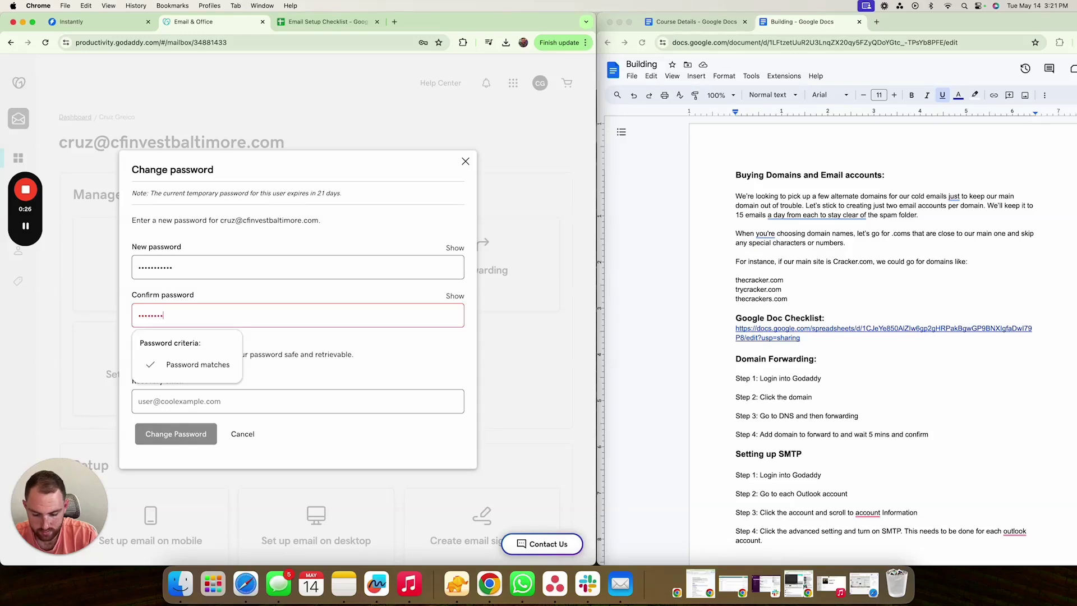
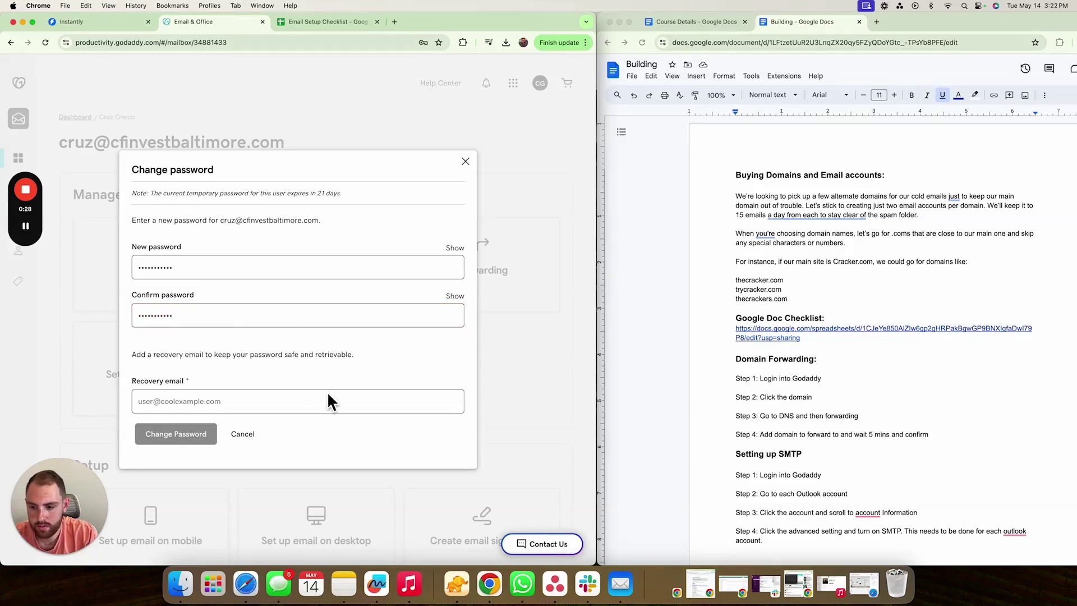
key("Tab")
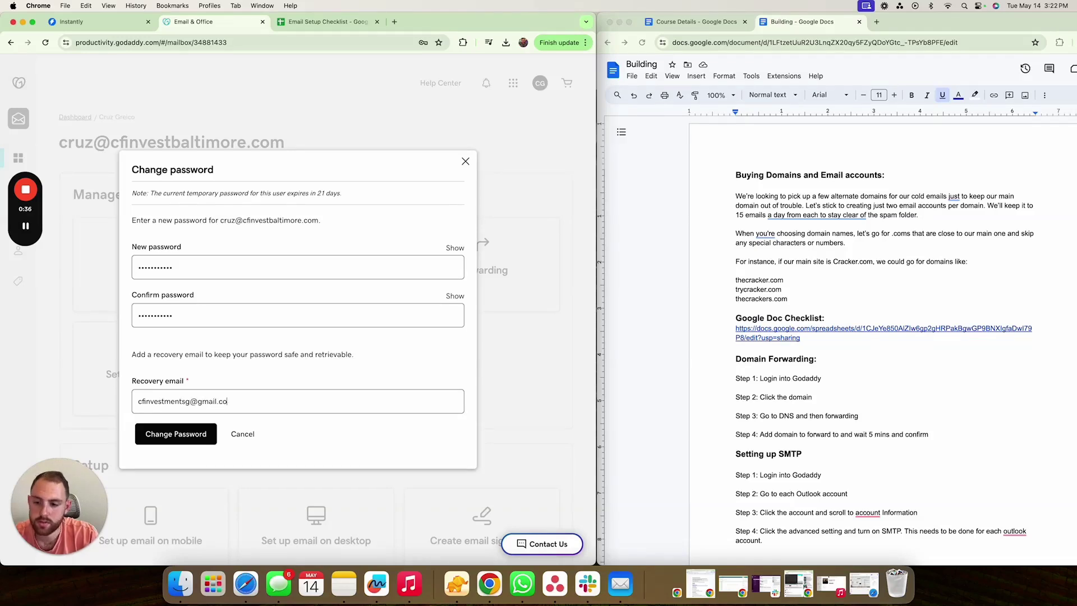
left_click(202, 436)
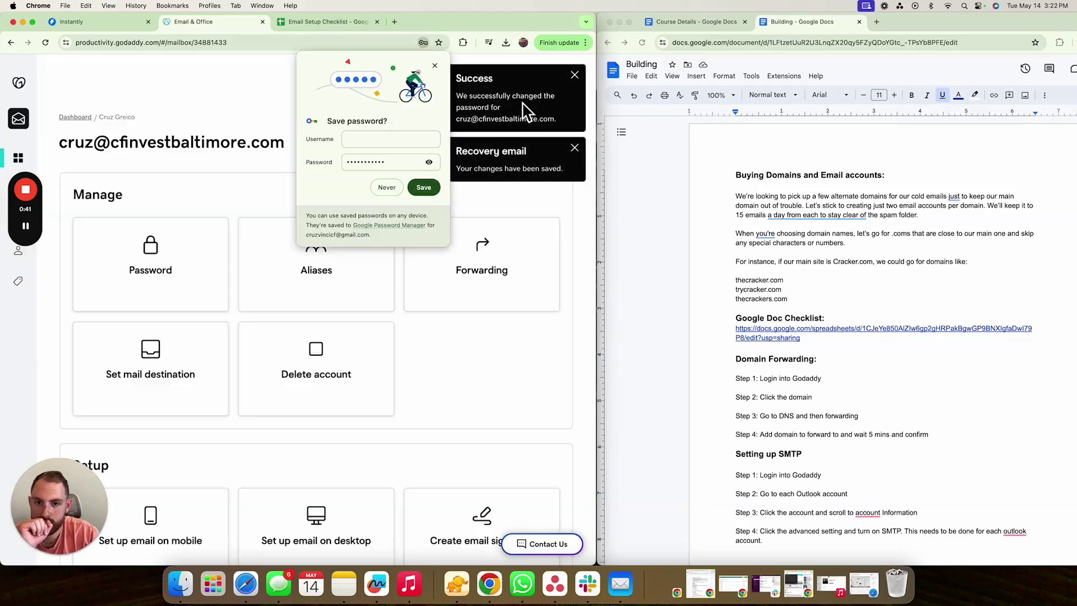
left_click_drag(112, 147, 270, 156)
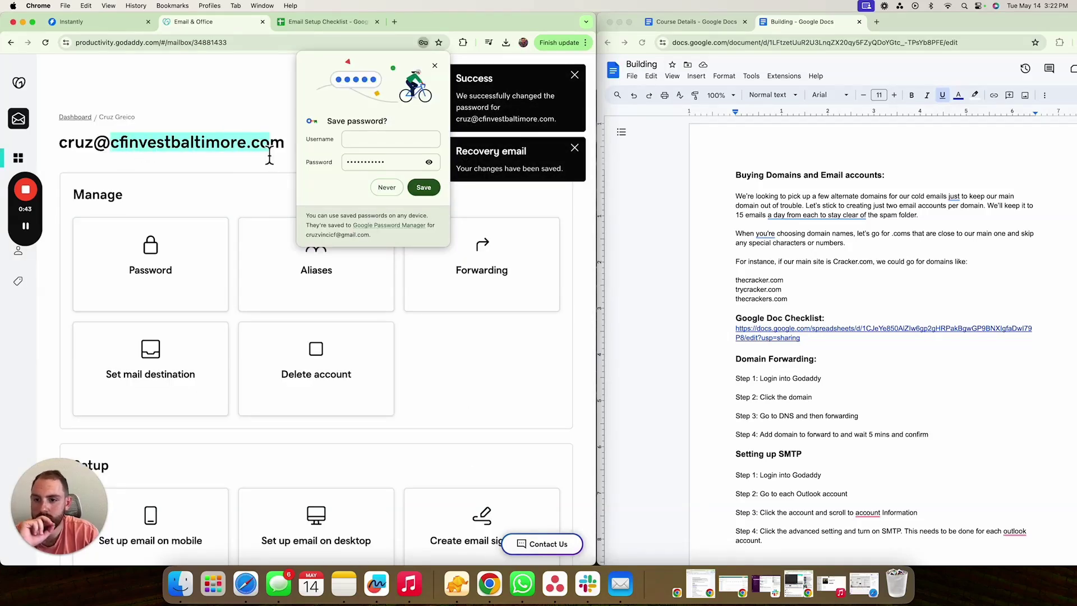
- Return to the dashboard, filter Users by cfinvestbaltimore.com, and open the second mailbox
left_click(120, 101)
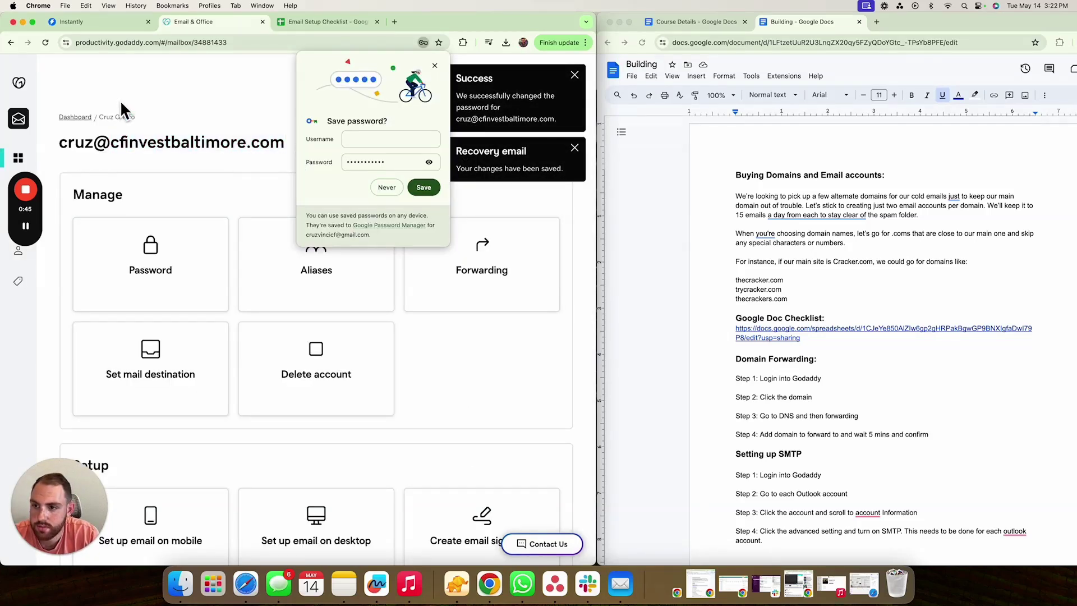
left_click(11, 43)
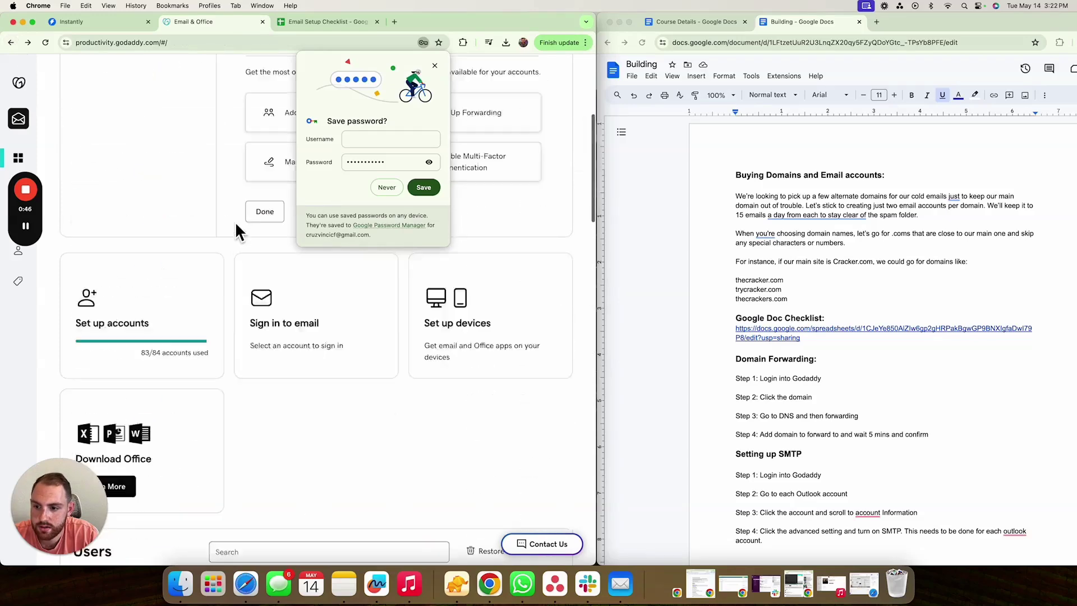
left_click(435, 65)
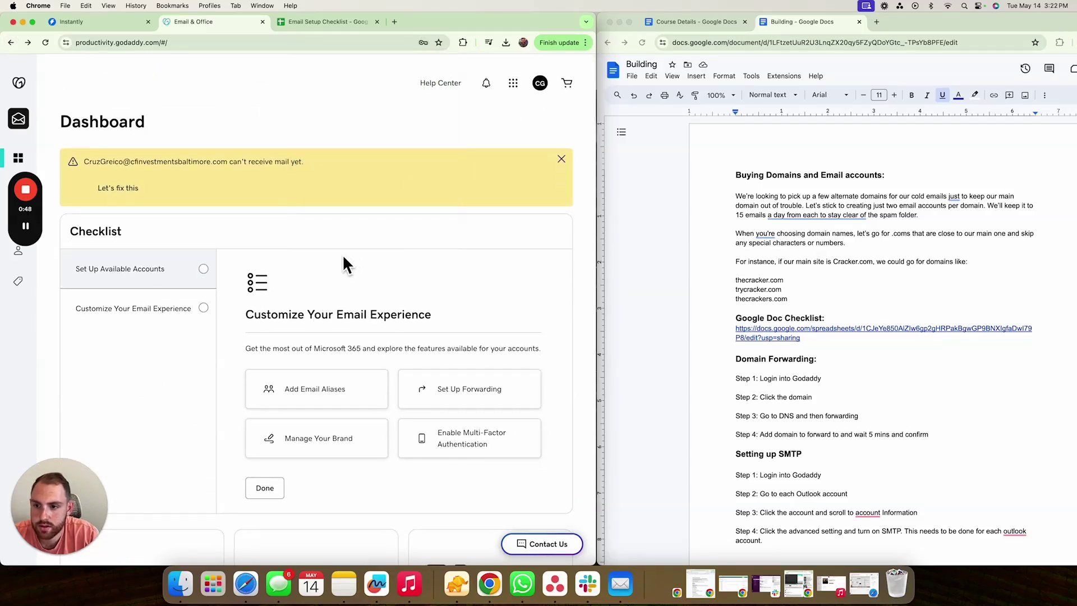
left_click(45, 43)
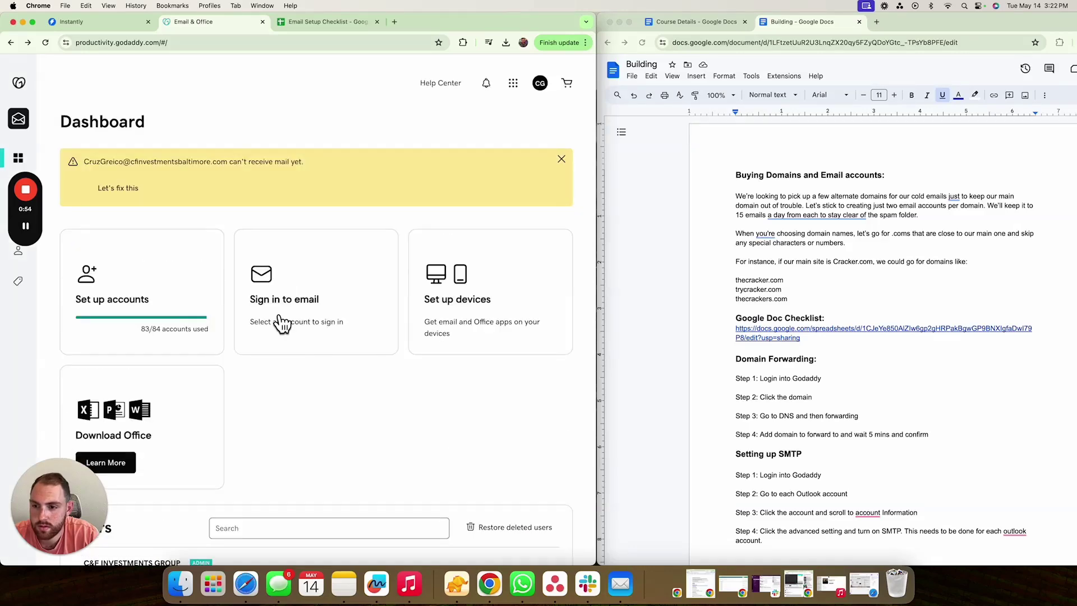
scroll(193, 284, "down", 10)
left_click(249, 259)
type("cfinvestbaltimore.com")
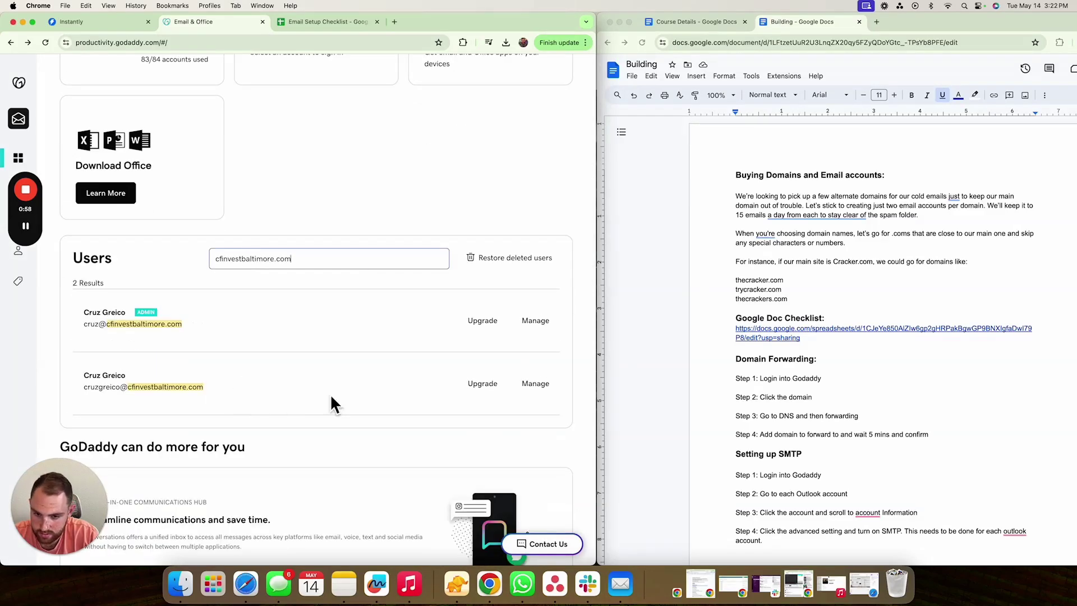
left_click(536, 385)
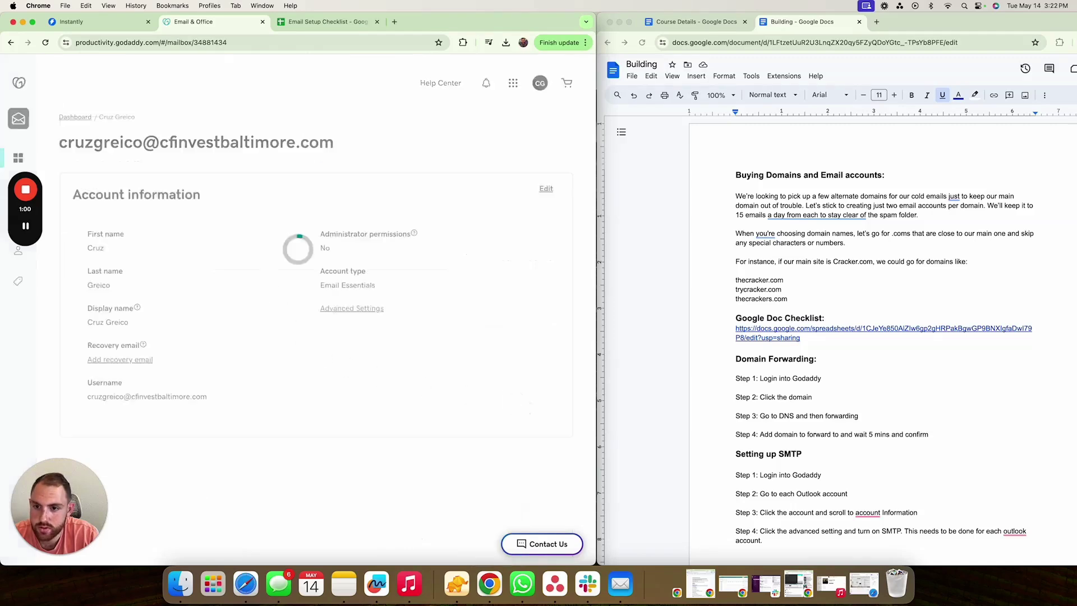
- Give the second mailbox a new confirmed password and recovery email, and save
left_click(179, 275)
left_click(208, 268)
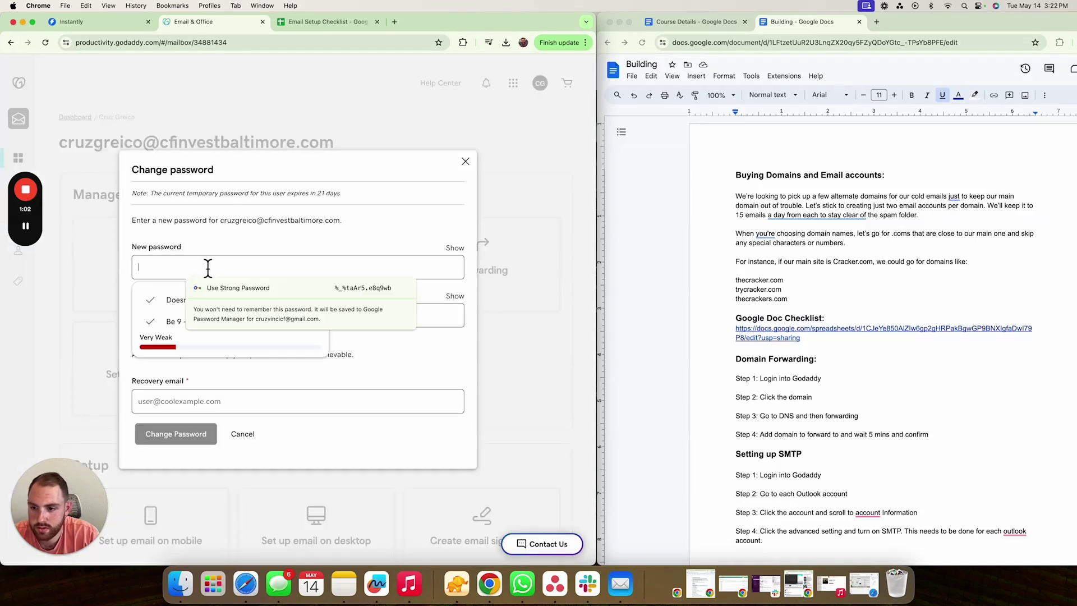
type("C*******")
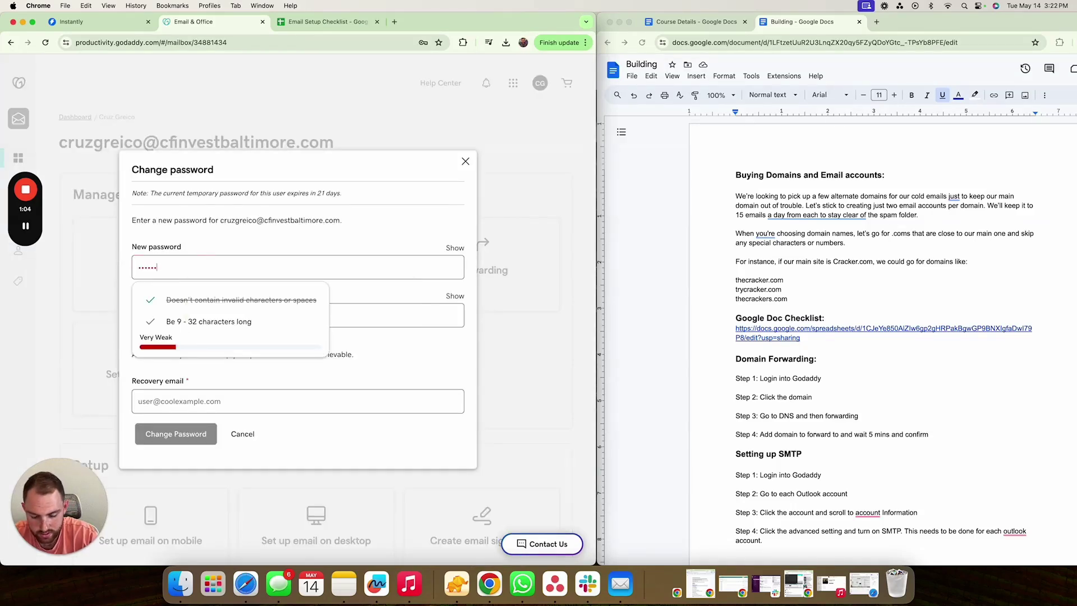
left_click(138, 316)
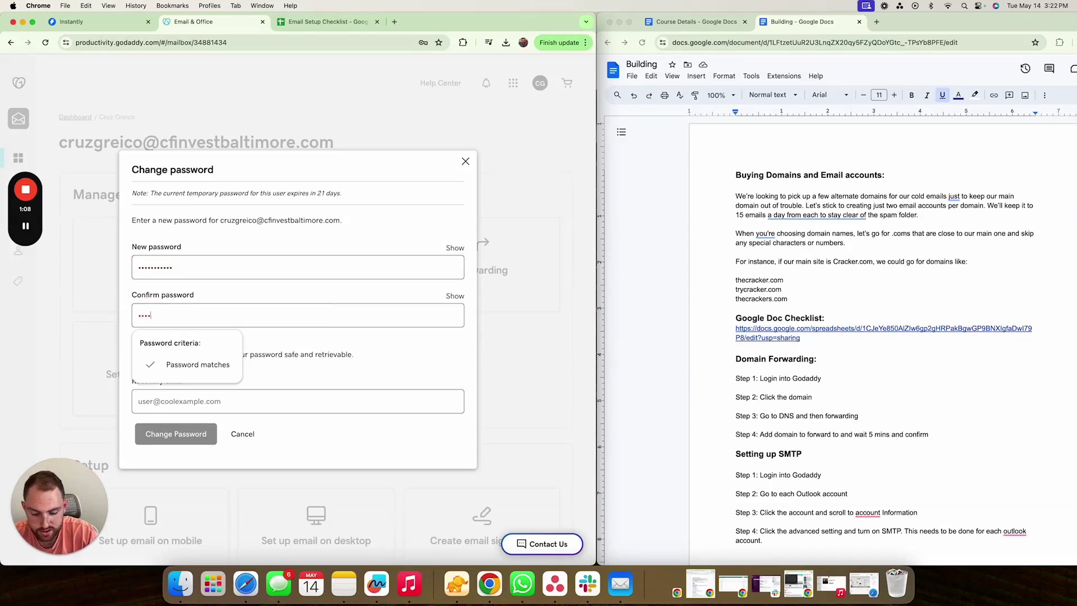
type("***********")
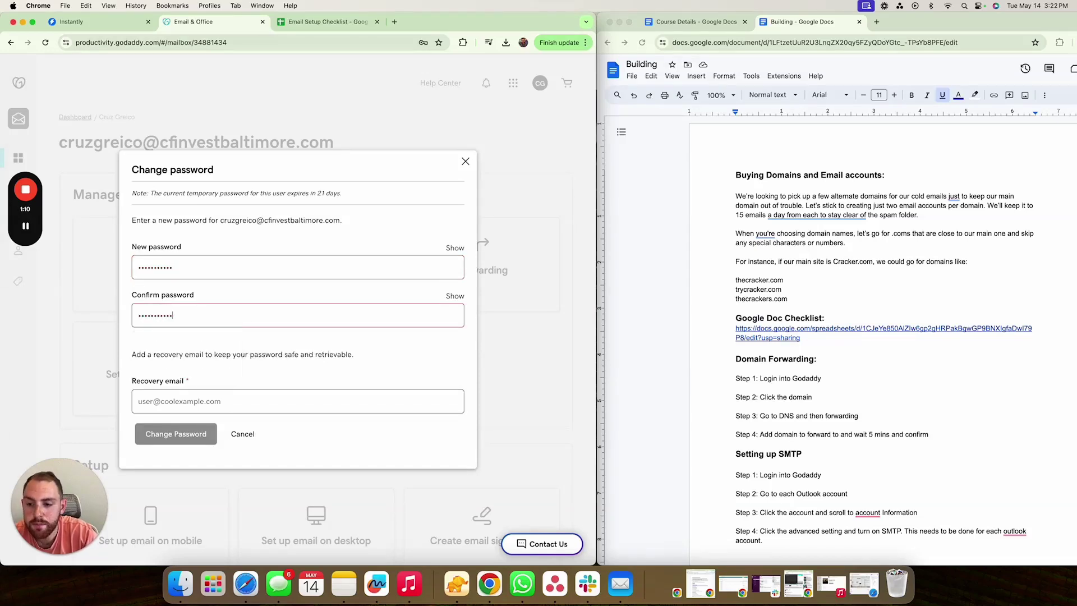
left_click(297, 401)
type("cf")
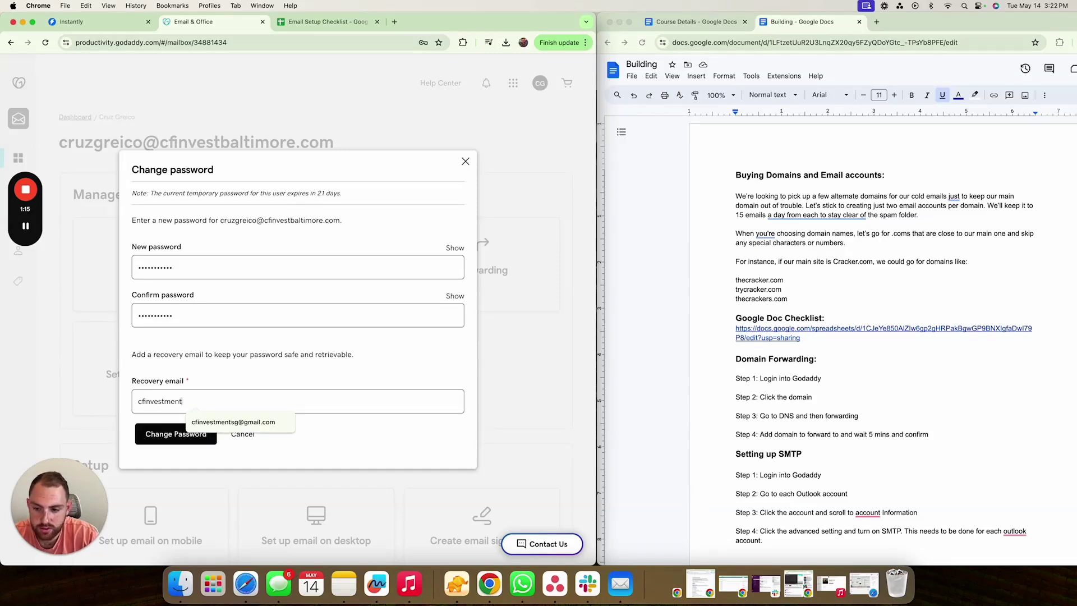
type("investment")
left_click(223, 421)
left_click(192, 437)
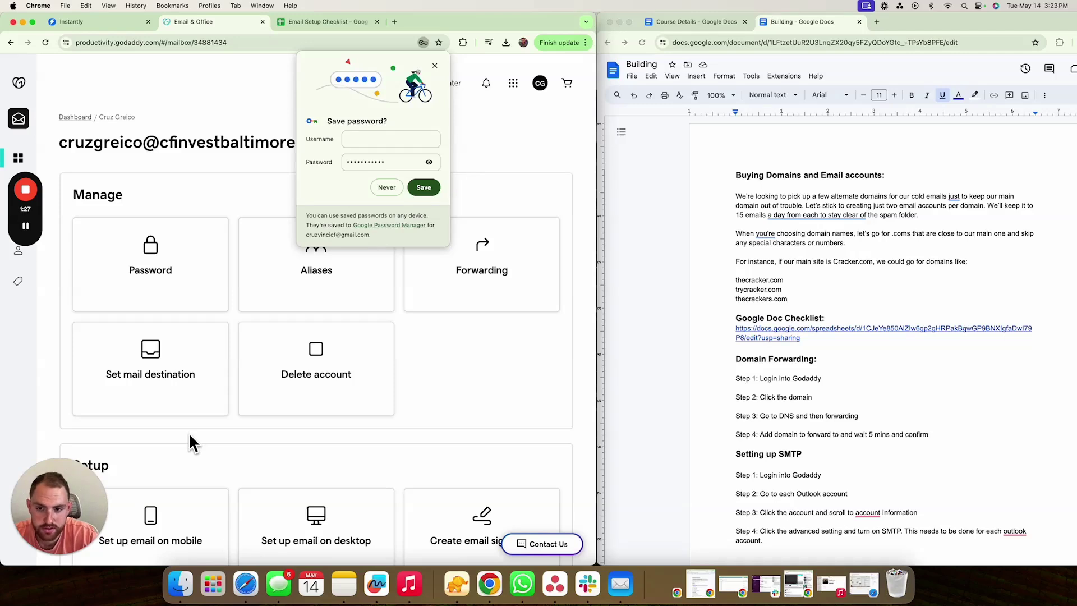
- Dismiss the save-password prompt, return to the dashboard, and tick Domain Forwarding in D2 and D3
left_click(434, 66)
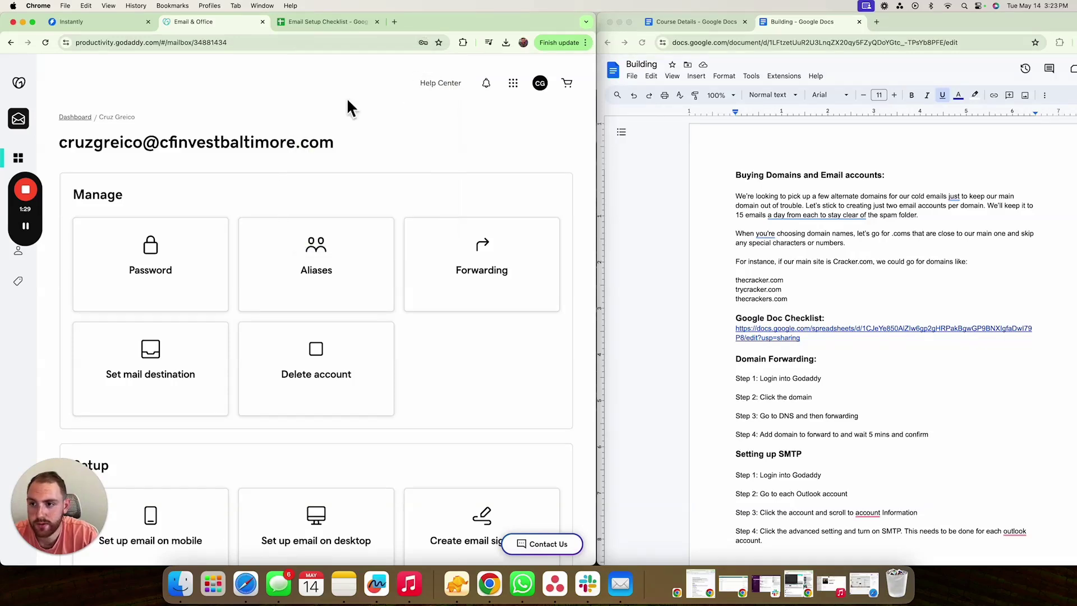
mouse_move(25, 56)
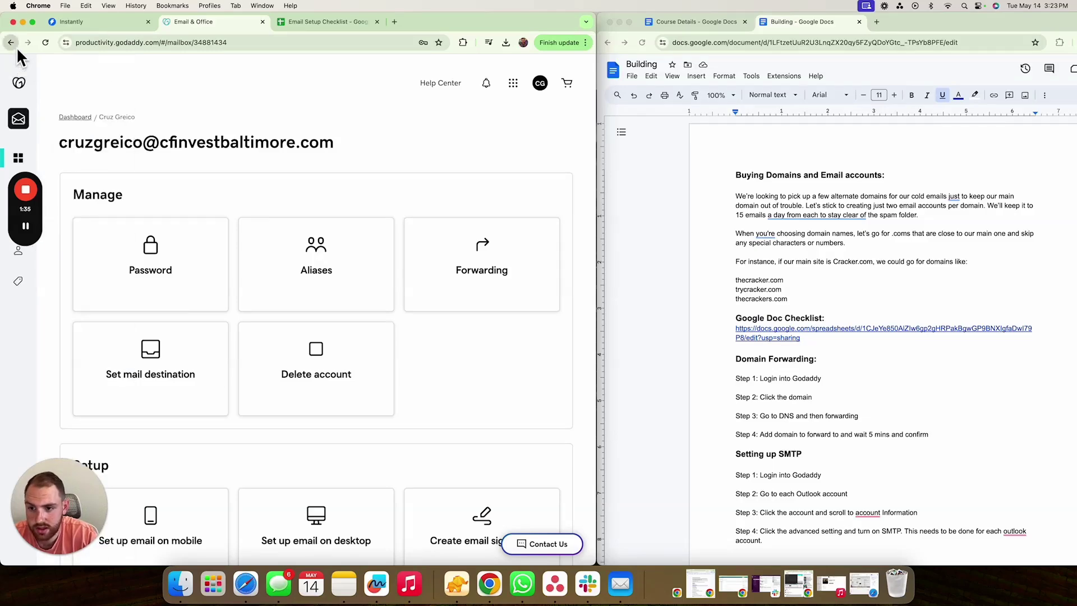
left_click(16, 46)
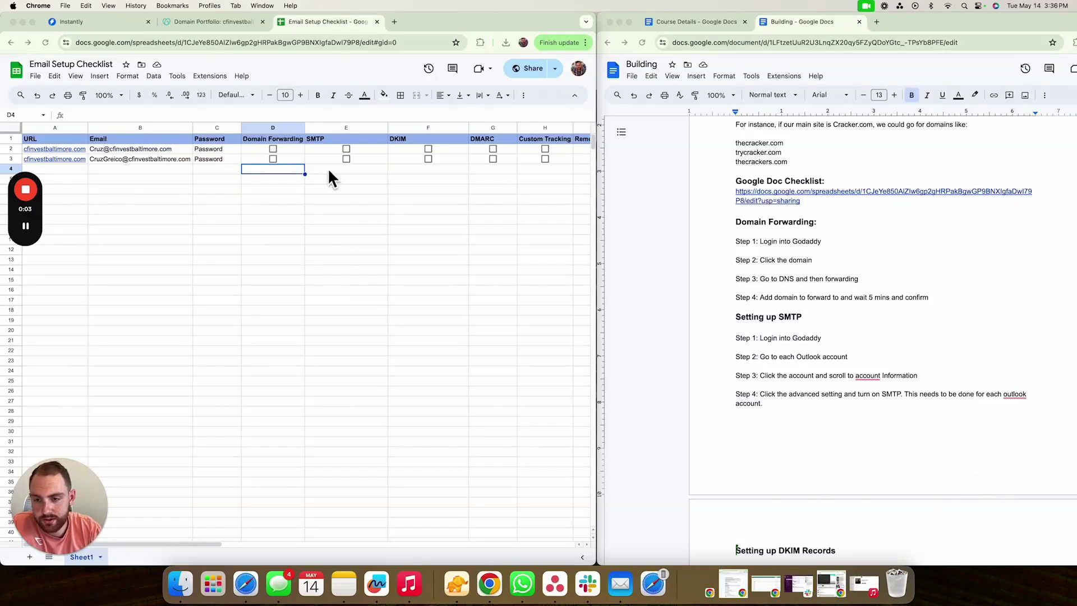
left_click(274, 149)
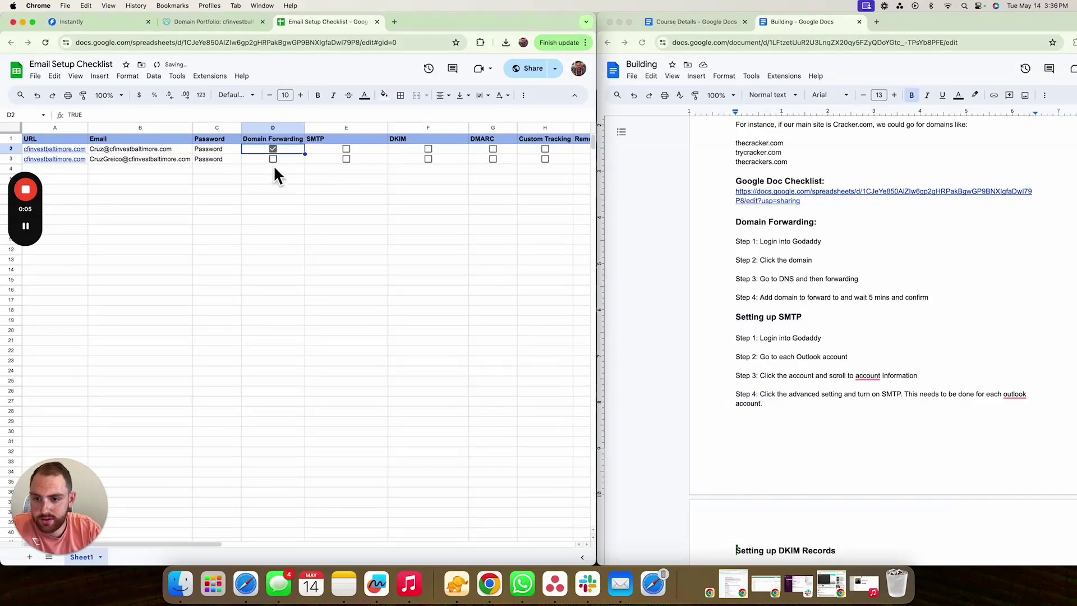
left_click(273, 159)
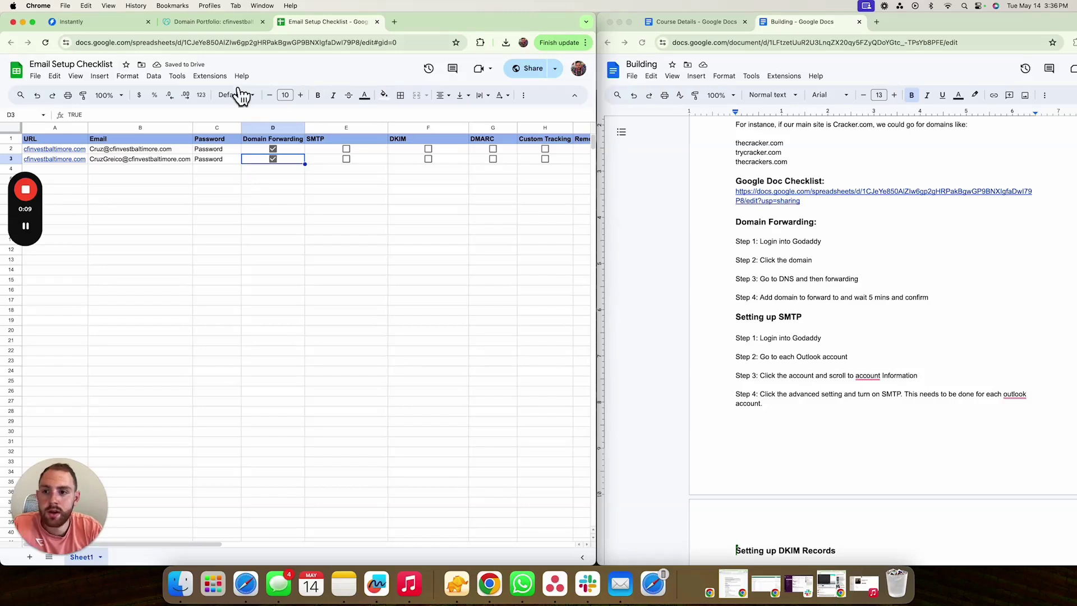
left_click(214, 21)
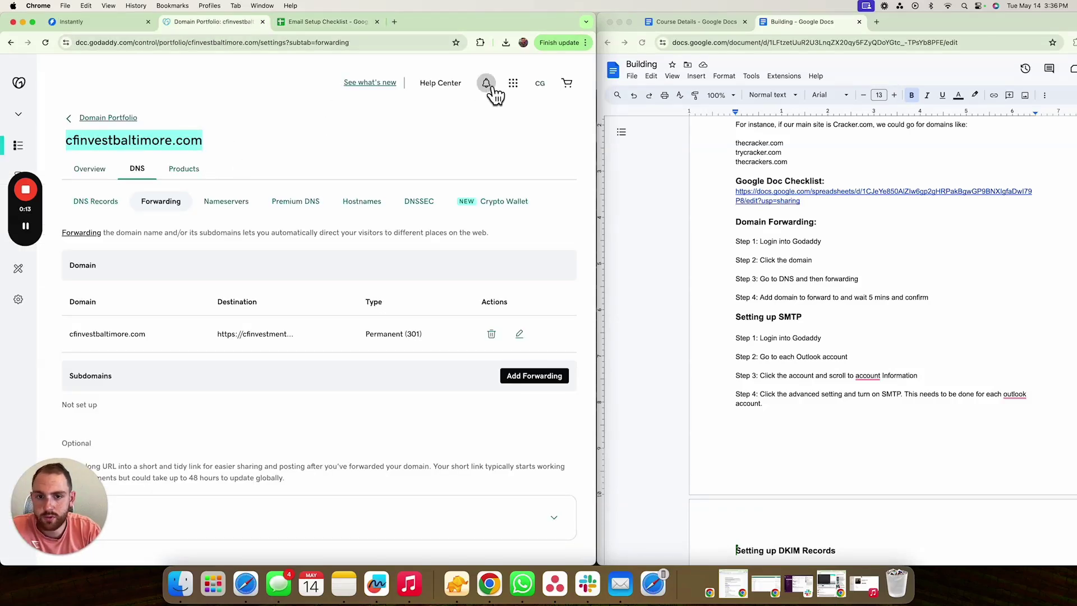
- From the Email & Office dashboard, filter users to cfinvestbaltimore.com and open the admin mailbox's management page
left_click(512, 86)
left_click(459, 245)
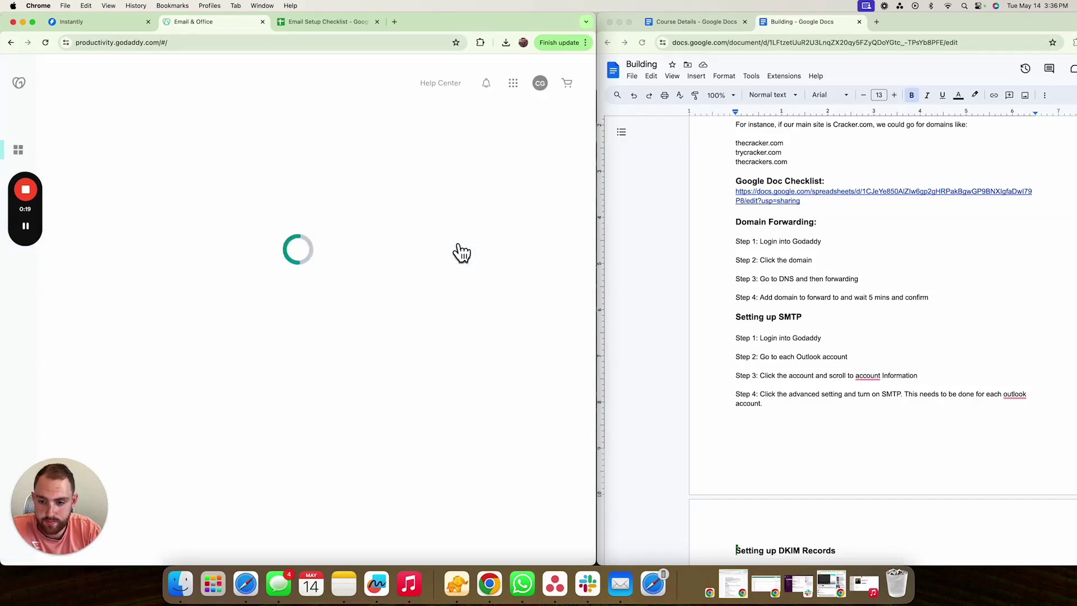
scroll(314, 413, "down", 3)
left_click(297, 365)
type("cfinvestbaltimore.com")
scroll(298, 362, "down", 7)
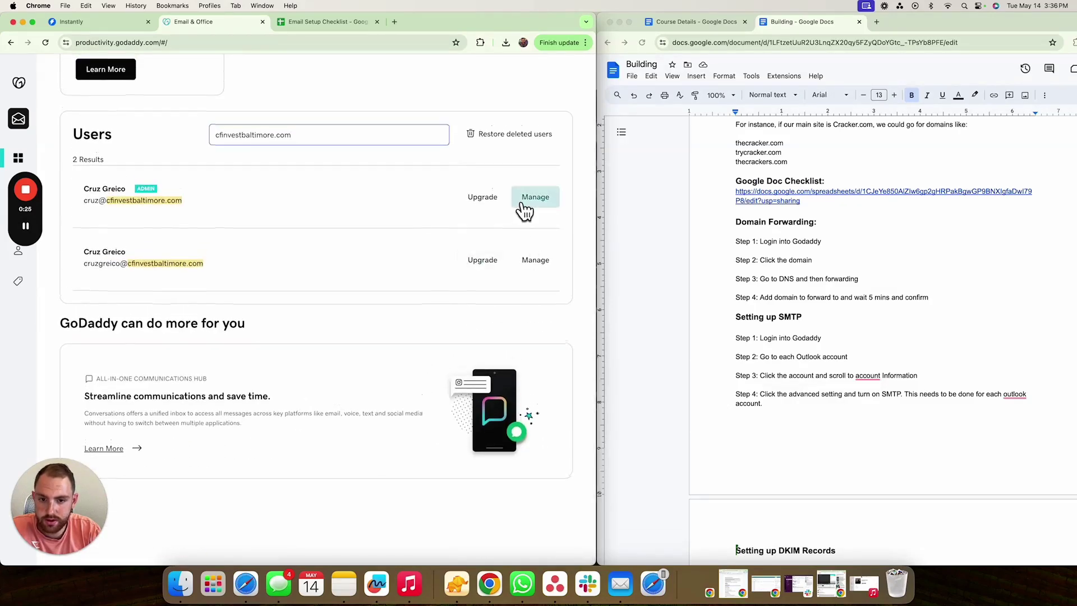
left_click(522, 202)
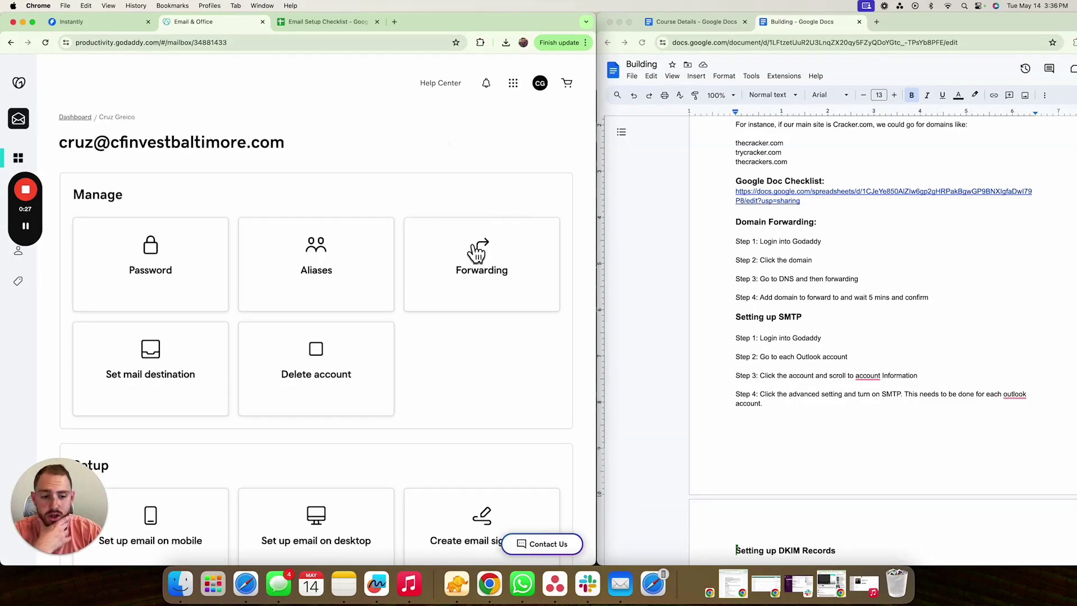
- Switch on SMTP Authentication for the admin mailbox, confirming despite security defaults
scroll(254, 325, "down", 10)
scroll(253, 317, "up", 6)
scroll(253, 316, "down", 5)
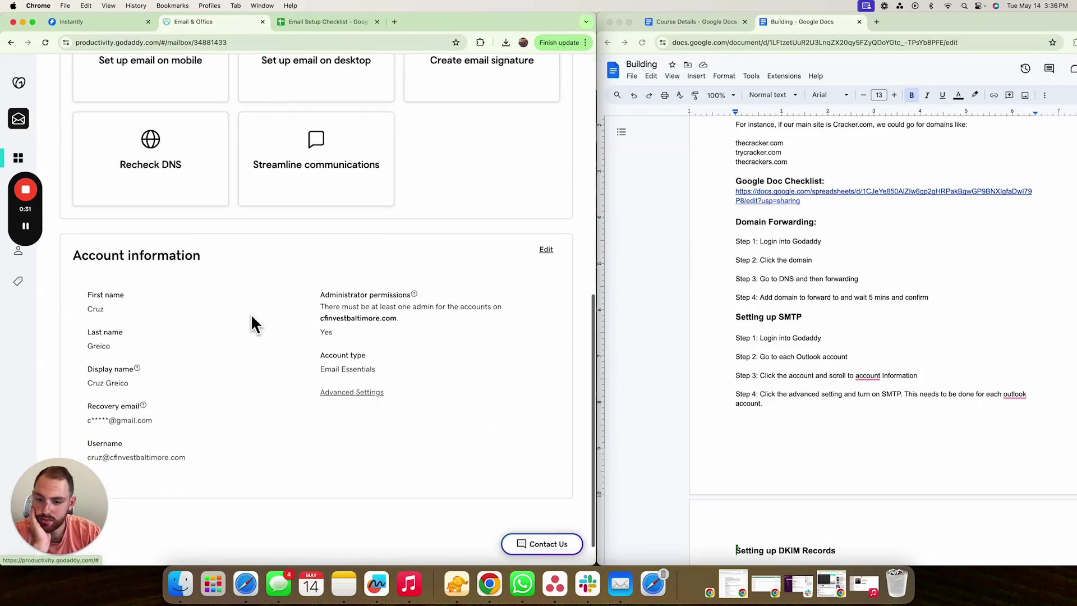
scroll(352, 381, "down", 2)
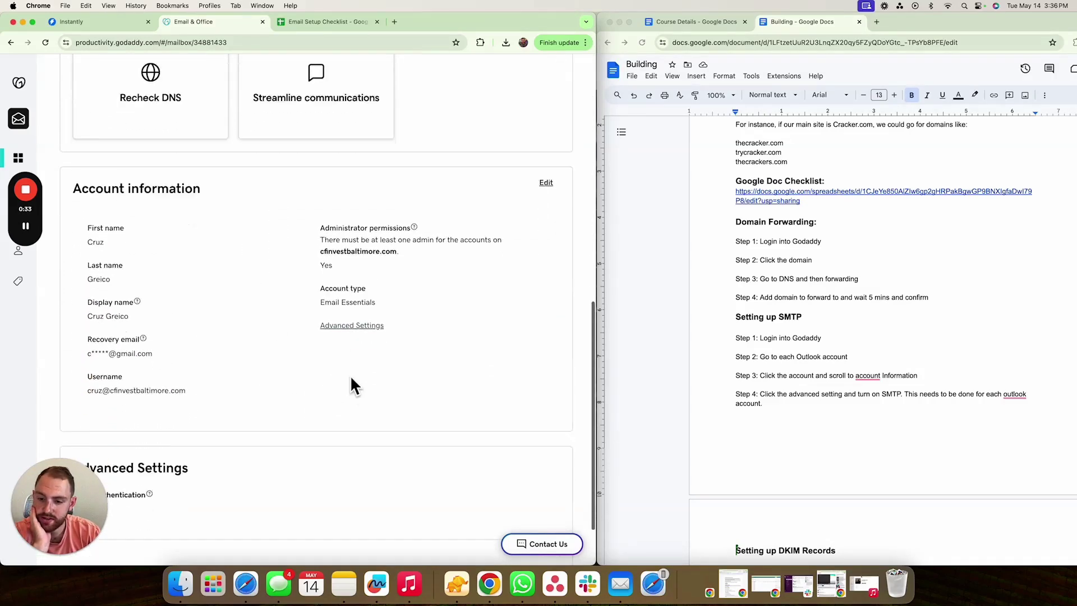
scroll(351, 386, "down", 2)
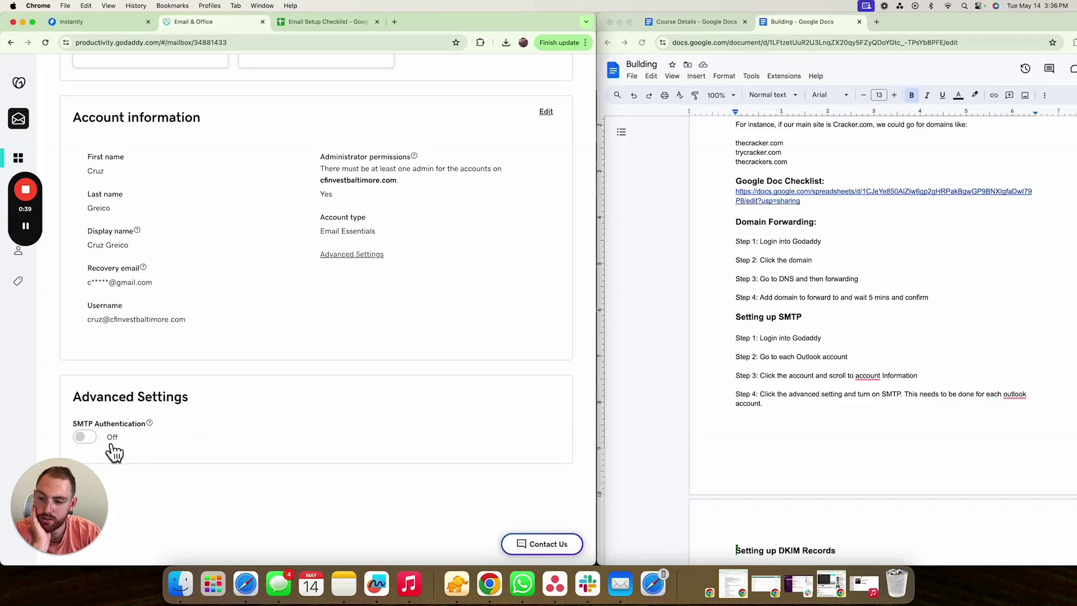
left_click(85, 440)
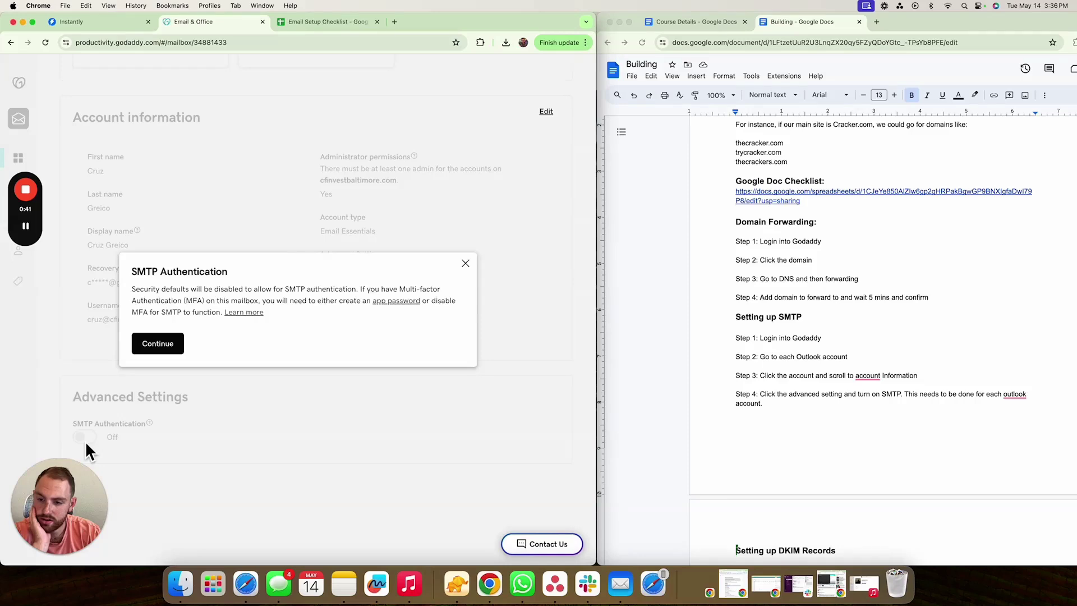
left_click(159, 343)
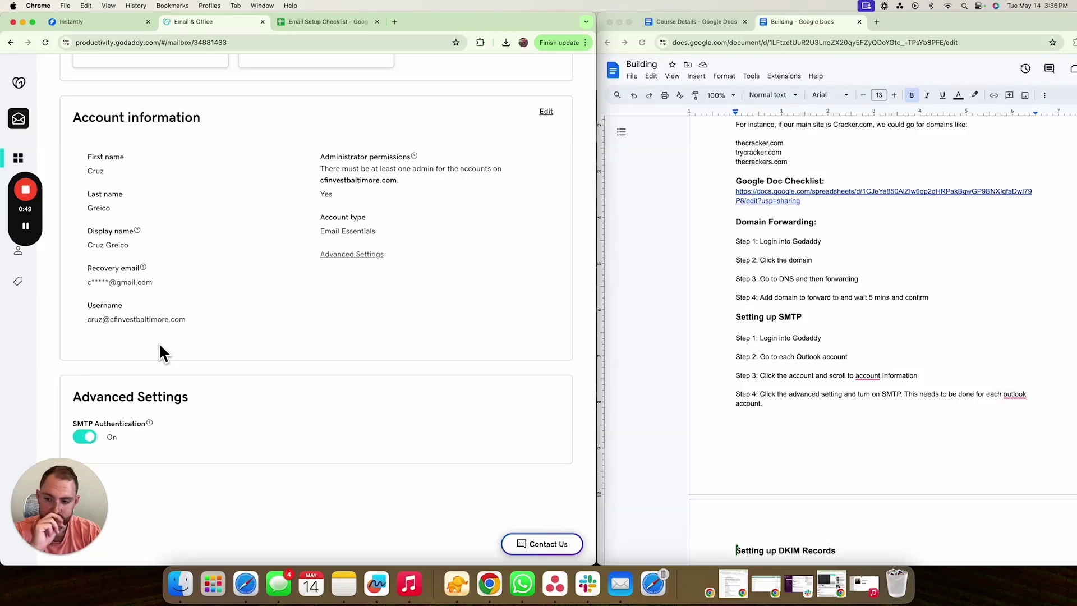
scroll(159, 343, "up", 10)
scroll(160, 345, "up", 2)
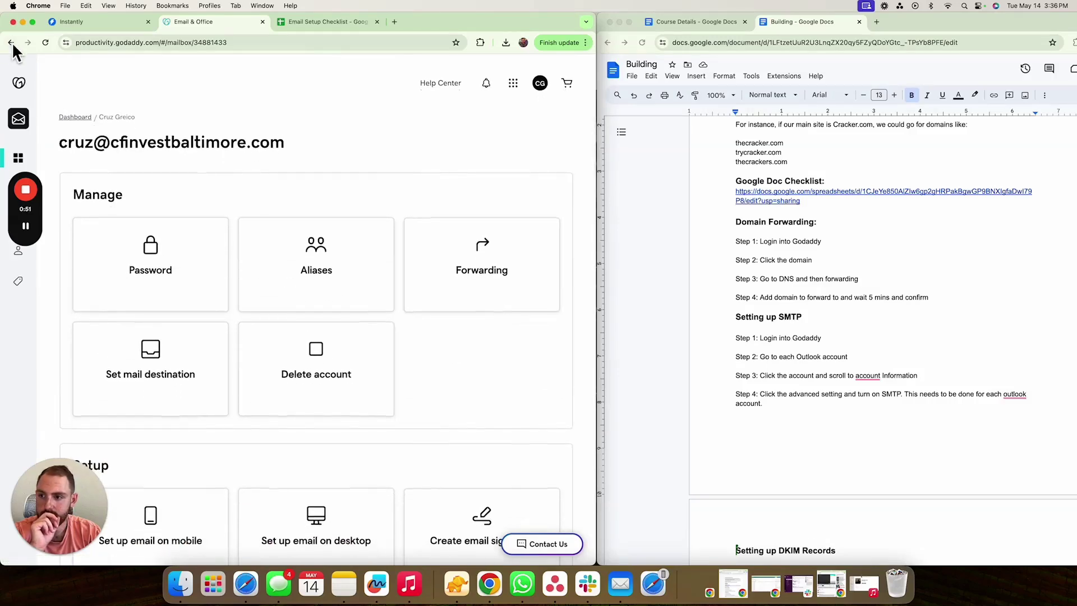
- Back on the Dashboard, filter users to cfinvestbaltimore.com and open the second mailbox's settings
left_click(68, 117)
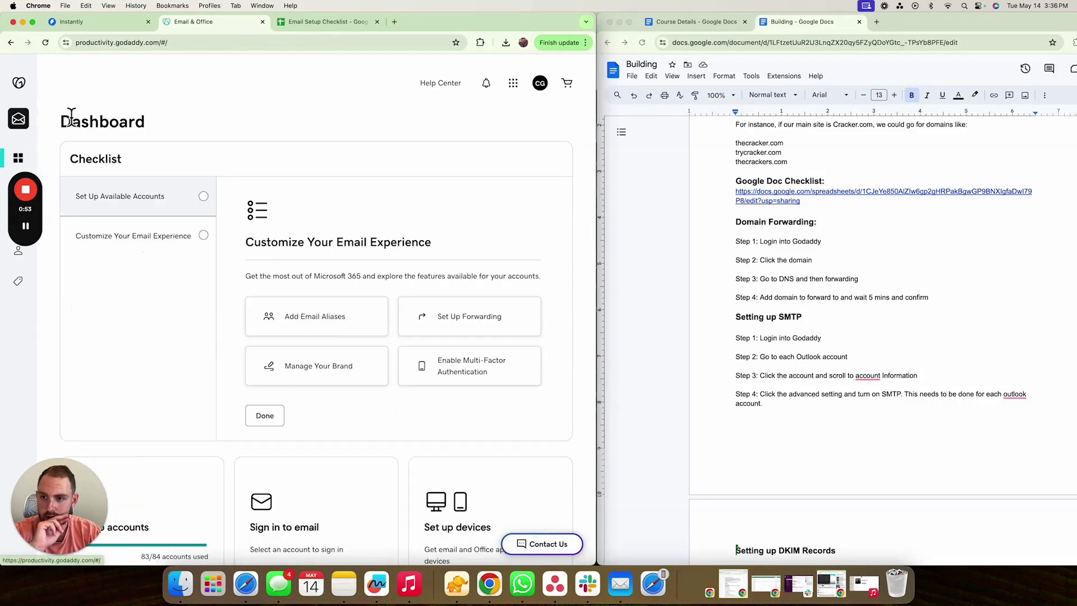
scroll(317, 326, "down", 7)
left_click(277, 345)
type("cfinvestbaltimore.com")
scroll(337, 409, "down", 3)
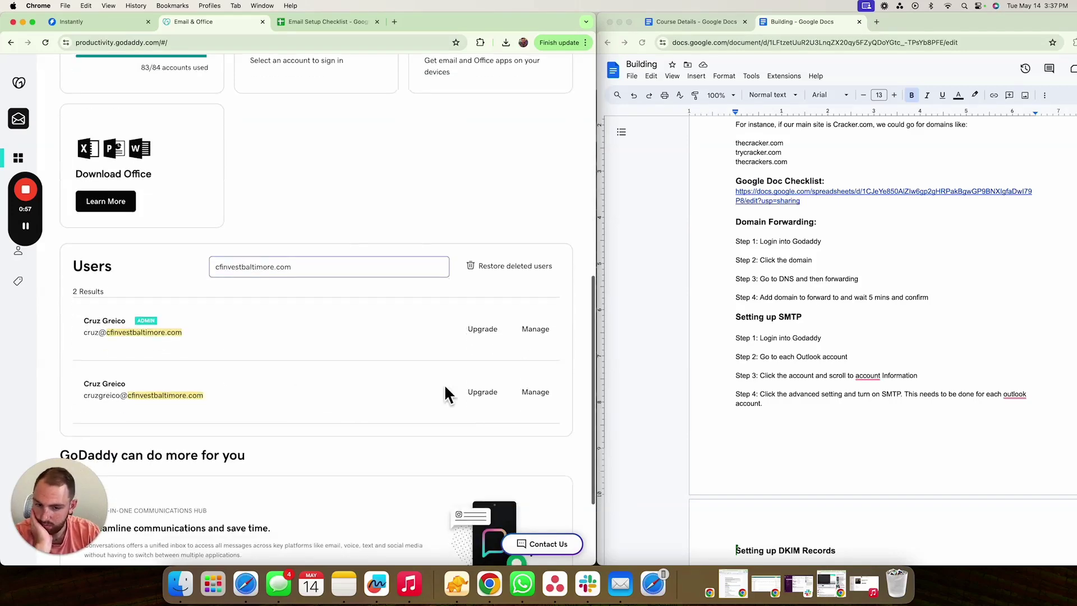
left_click(520, 399)
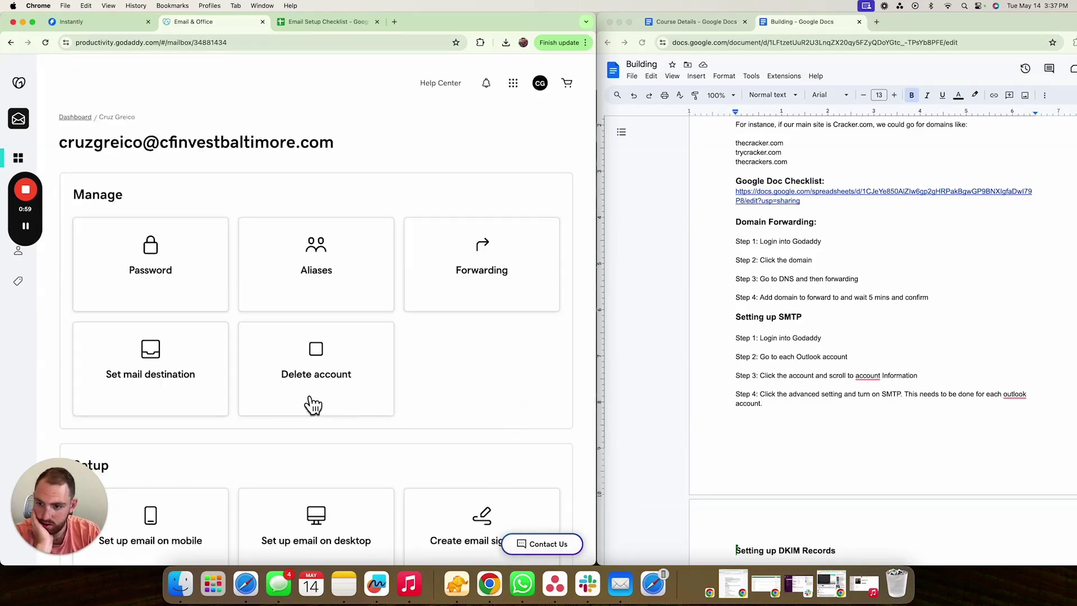
- Turn on SMTP authentication in the second mailbox's Advanced Settings and confirm
scroll(311, 404, "down", 10)
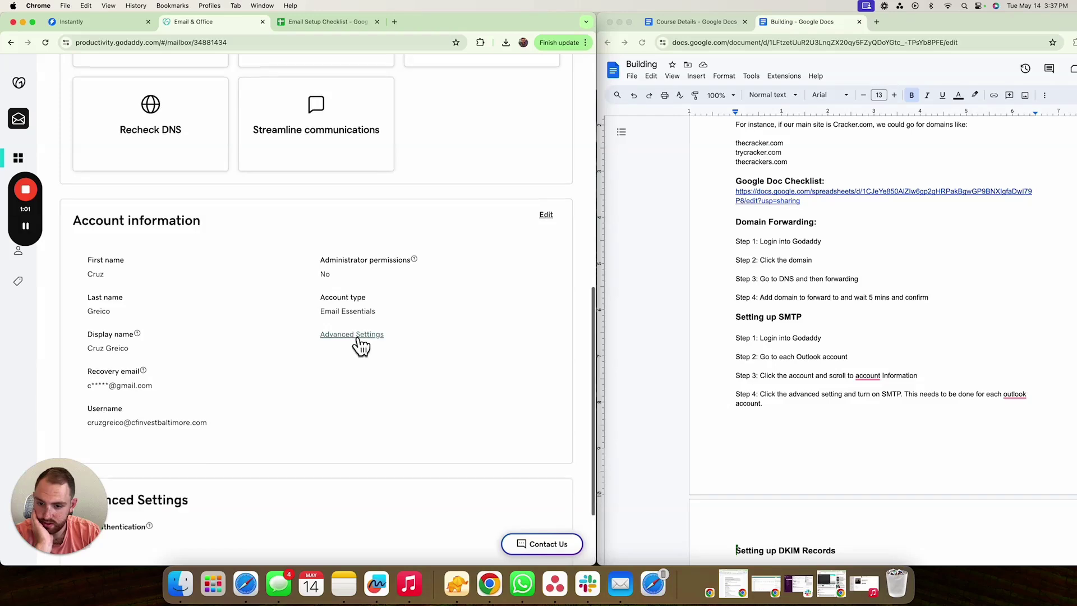
left_click(356, 337)
scroll(303, 382, "down", 3)
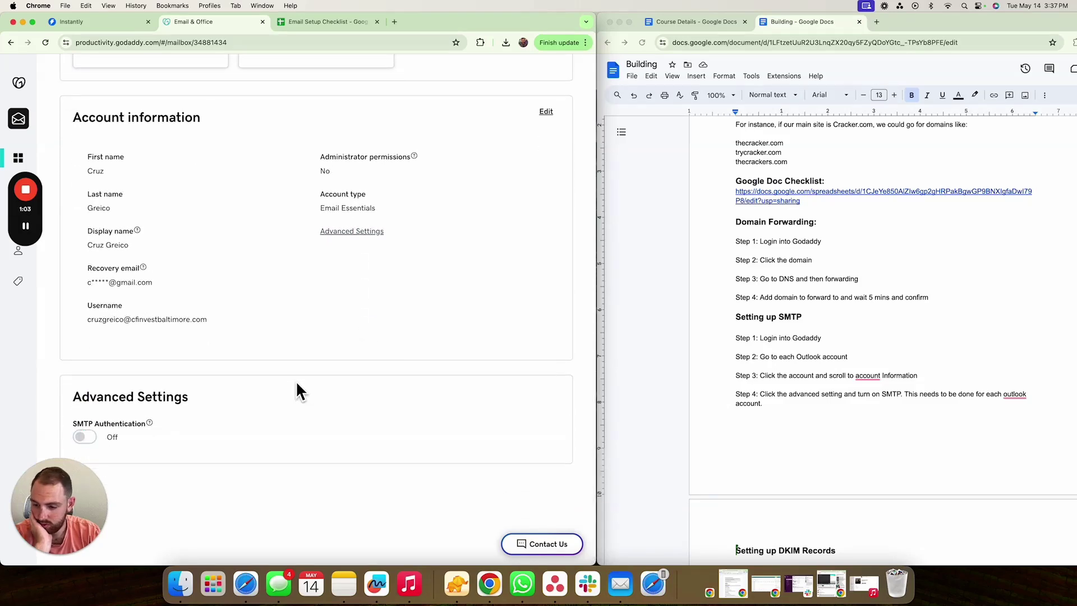
left_click(78, 438)
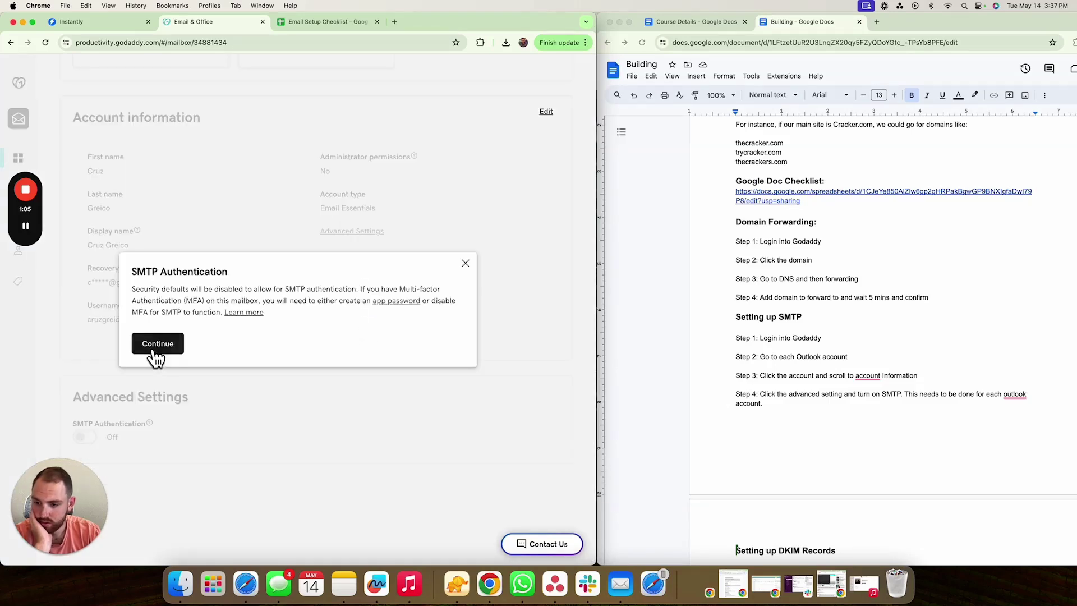
left_click(157, 343)
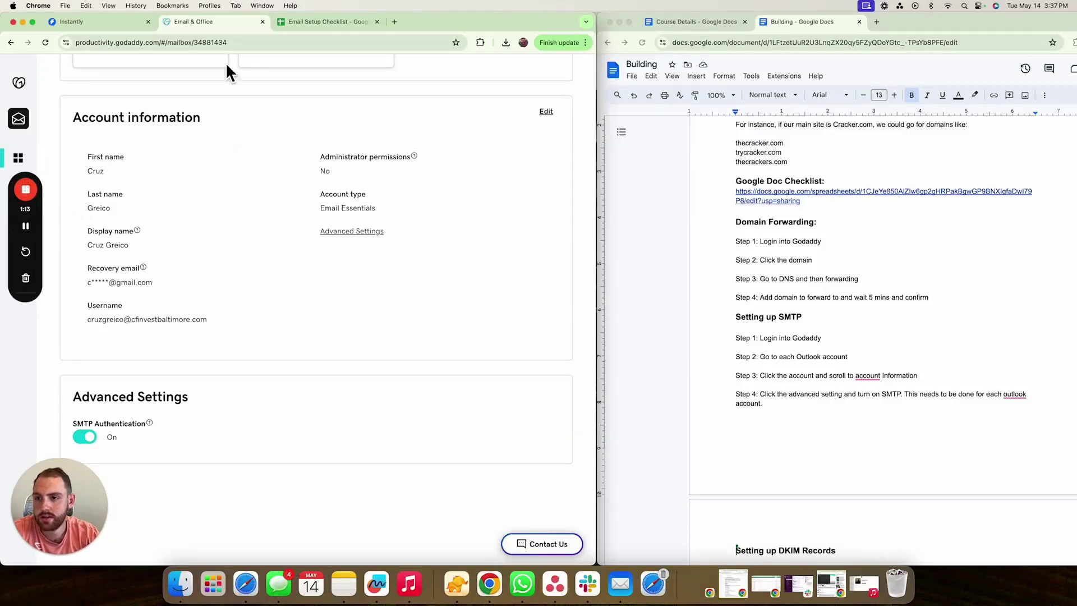
- Tick SMTP for both cfinvestbaltimore.com rows (E2 and E3) in the Email Setup Checklist
left_click(300, 23)
left_click(347, 149)
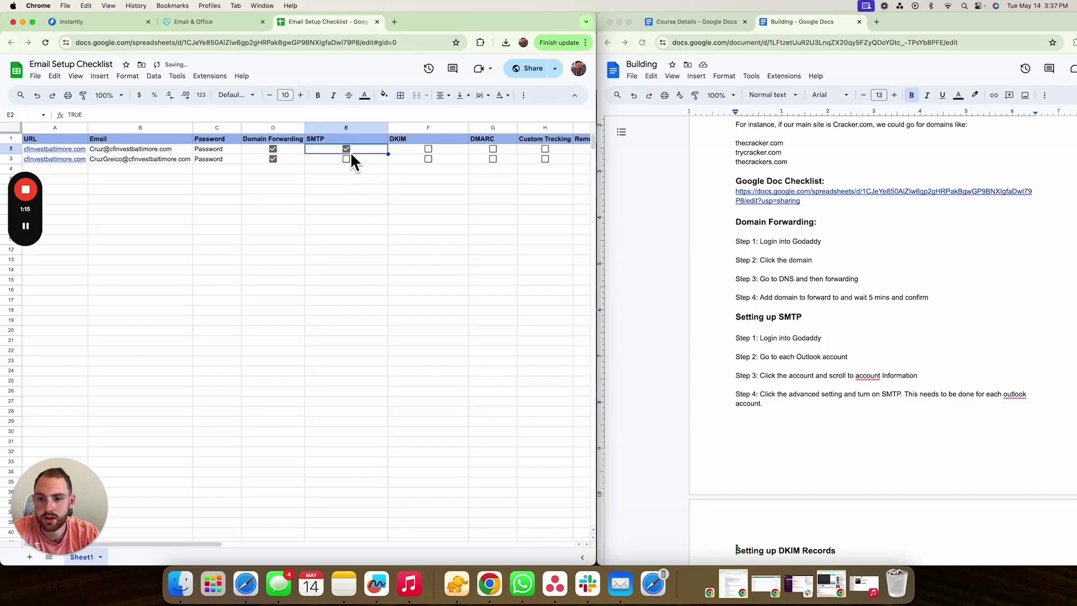
left_click(347, 159)
mouse_move(24, 196)
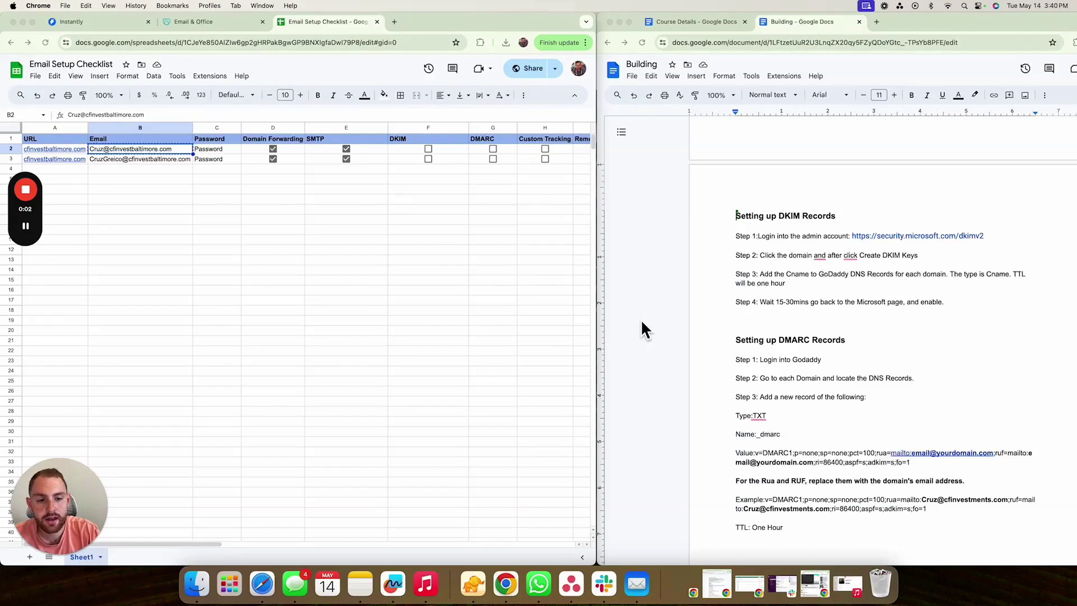
- Copy the Step 1 DKIM admin link from the Google Docs notes and load it in a new Chrome tab
right_click(896, 241)
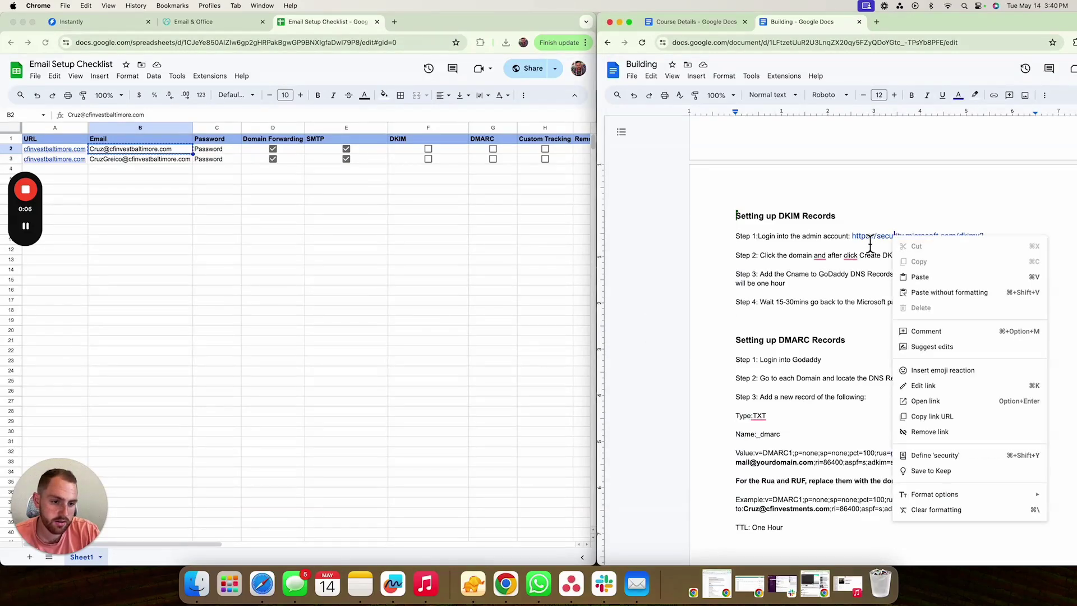
left_click_drag(853, 240, 982, 240)
key("super+c")
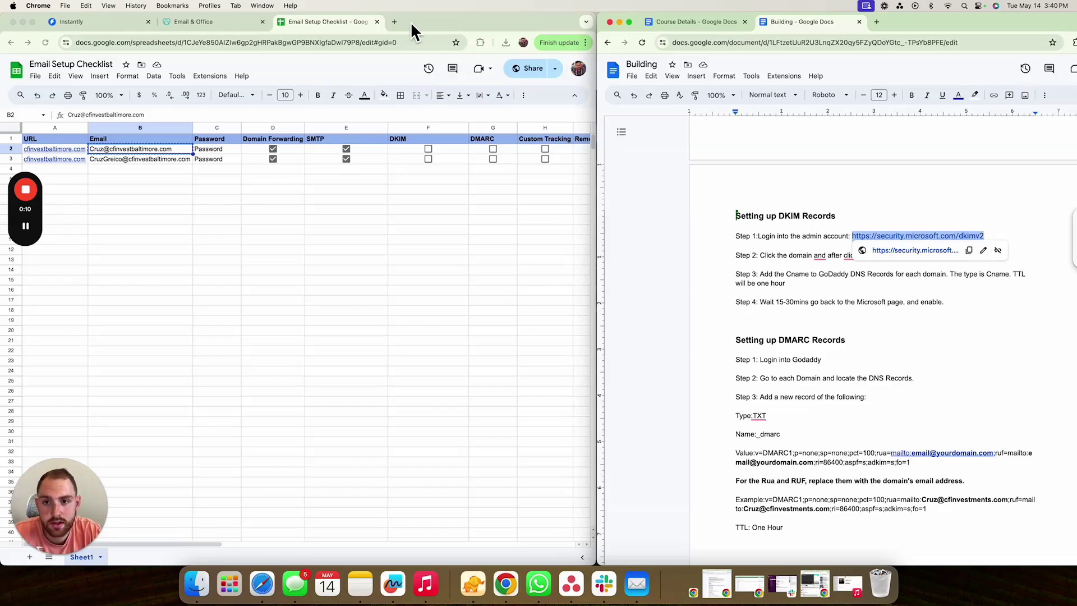
left_click(396, 25)
key("super+v")
key("Return")
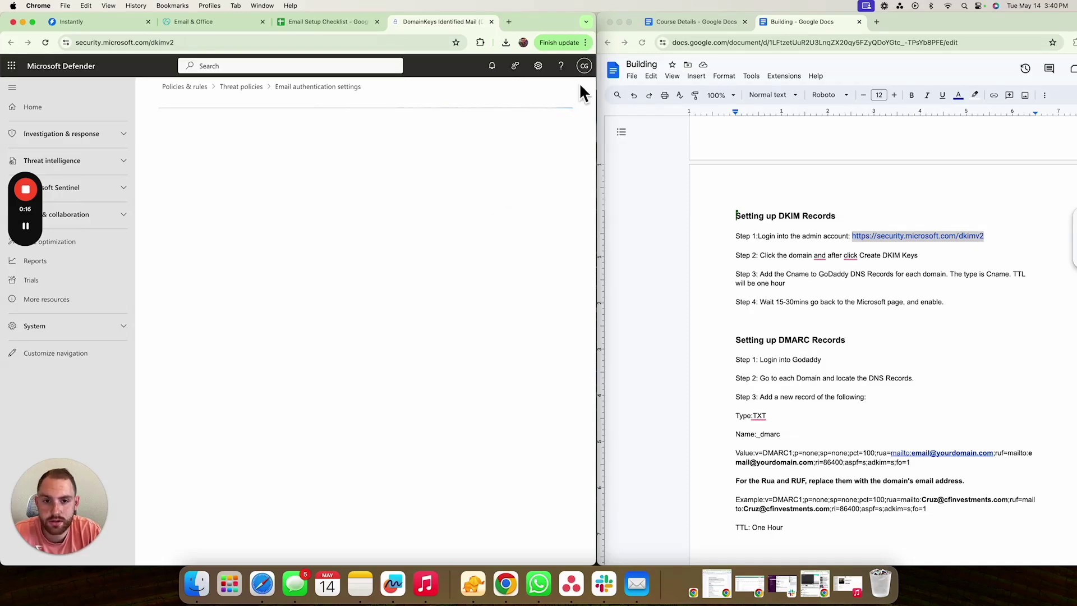
- Sign out of the current Microsoft account and reload the DKIM admin URL in a new tab
left_click(583, 66)
left_click(576, 90)
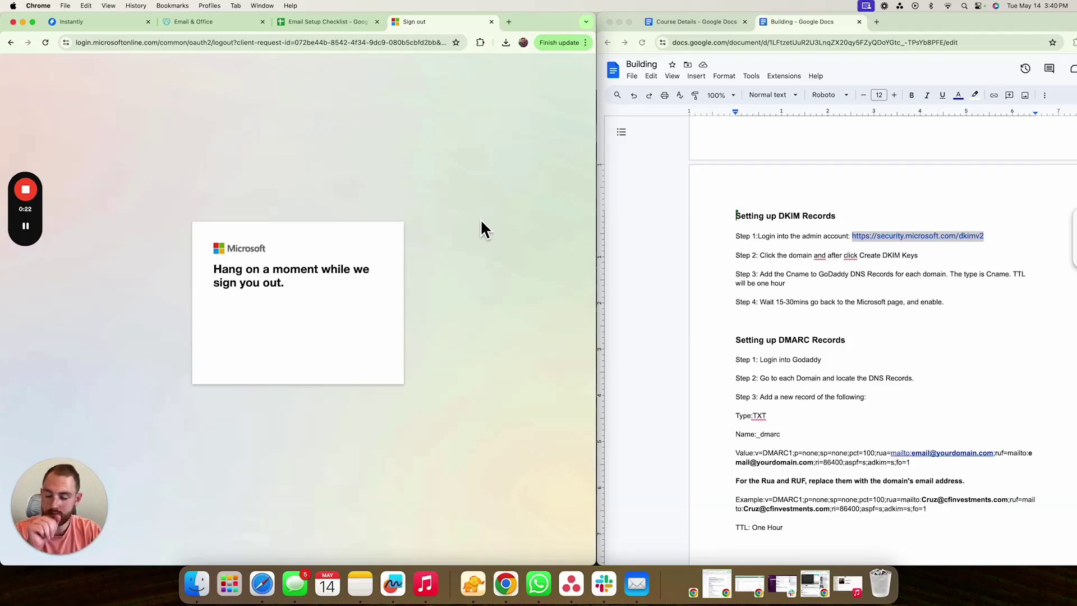
left_click(492, 22)
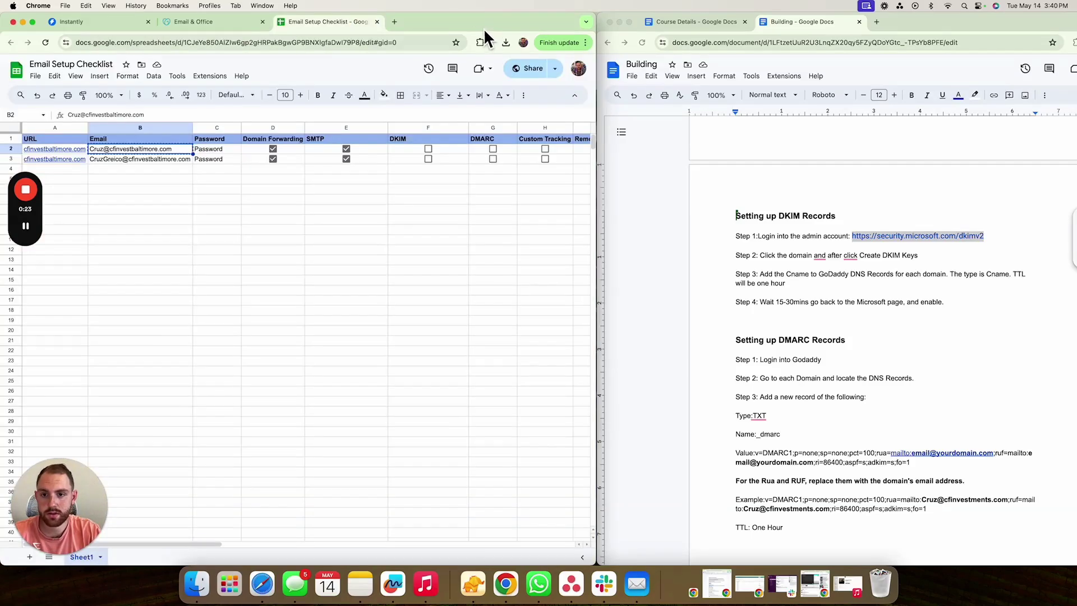
left_click(398, 21)
key("super+v")
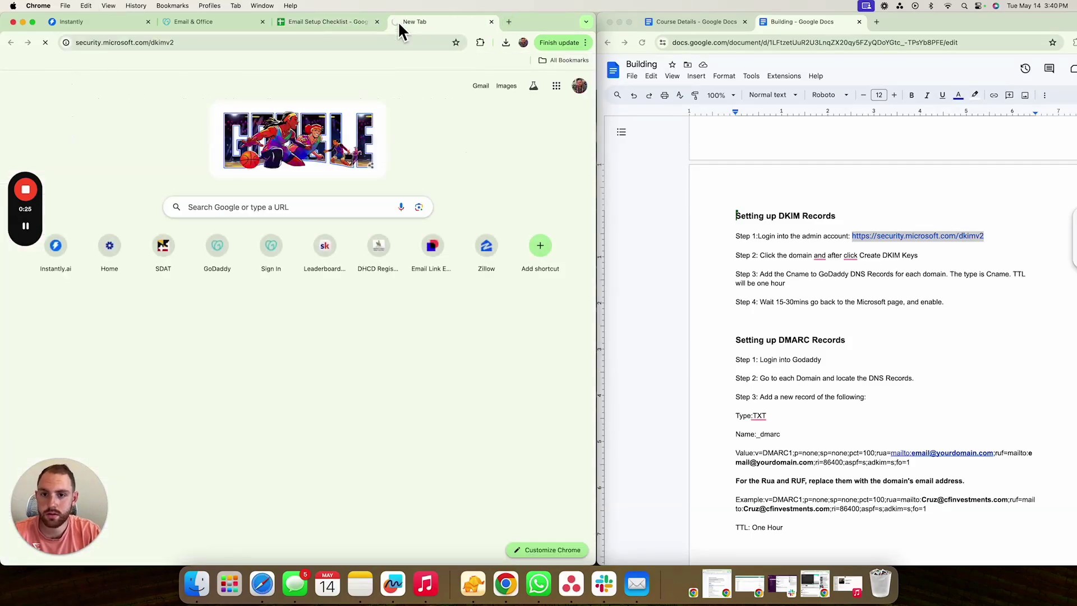
key("Return")
- Sign in with another account using the admin e-mail and password from the checklist, declining to stay signed in
left_click(277, 401)
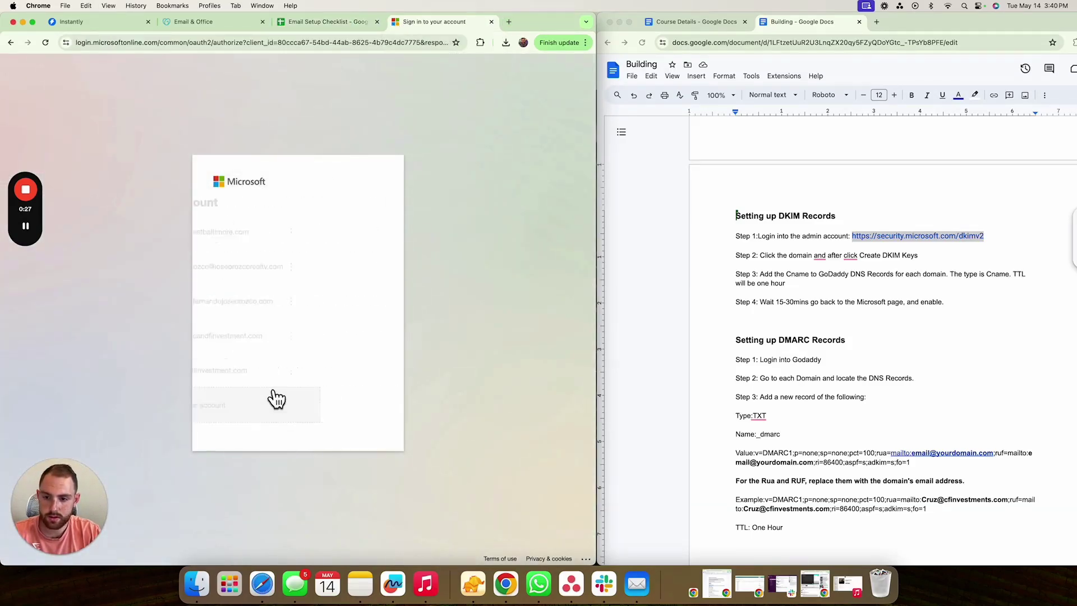
left_click(180, 22)
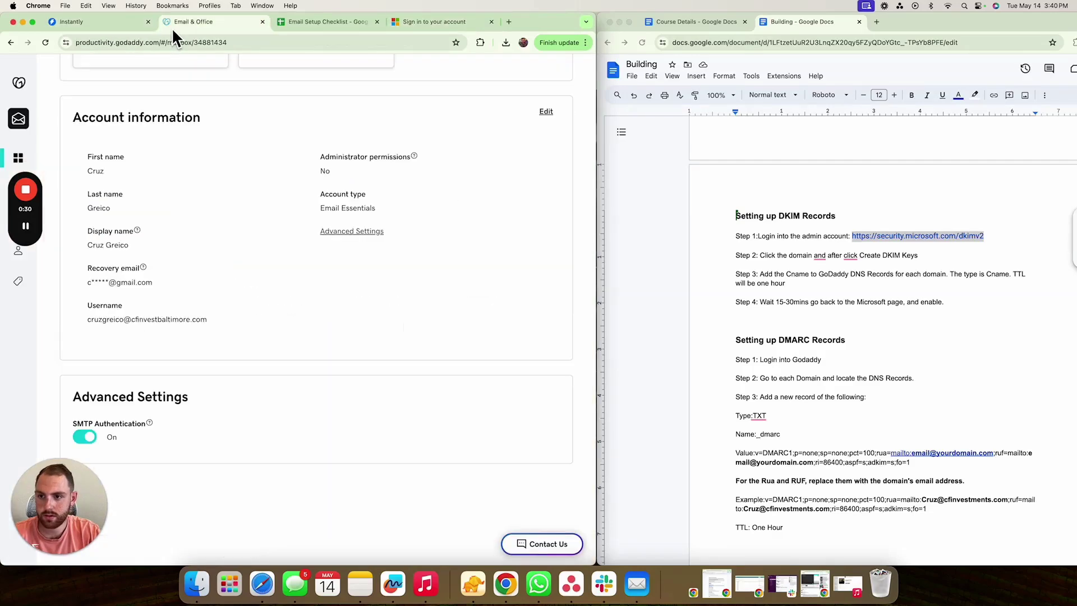
left_click(309, 24)
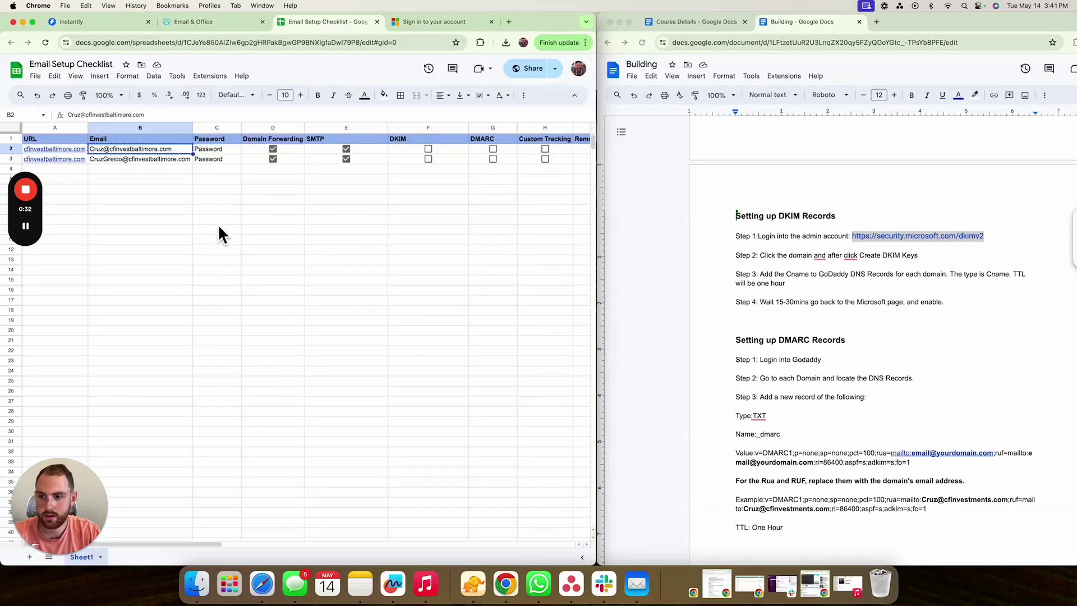
left_click(436, 26)
key("super+v")
left_click(352, 338)
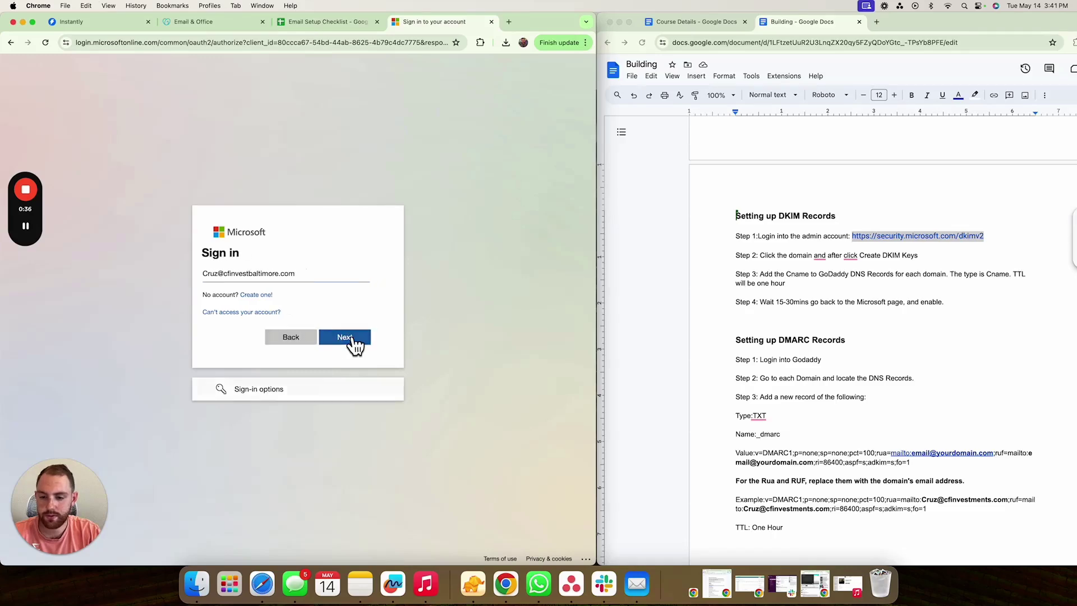
left_click(296, 22)
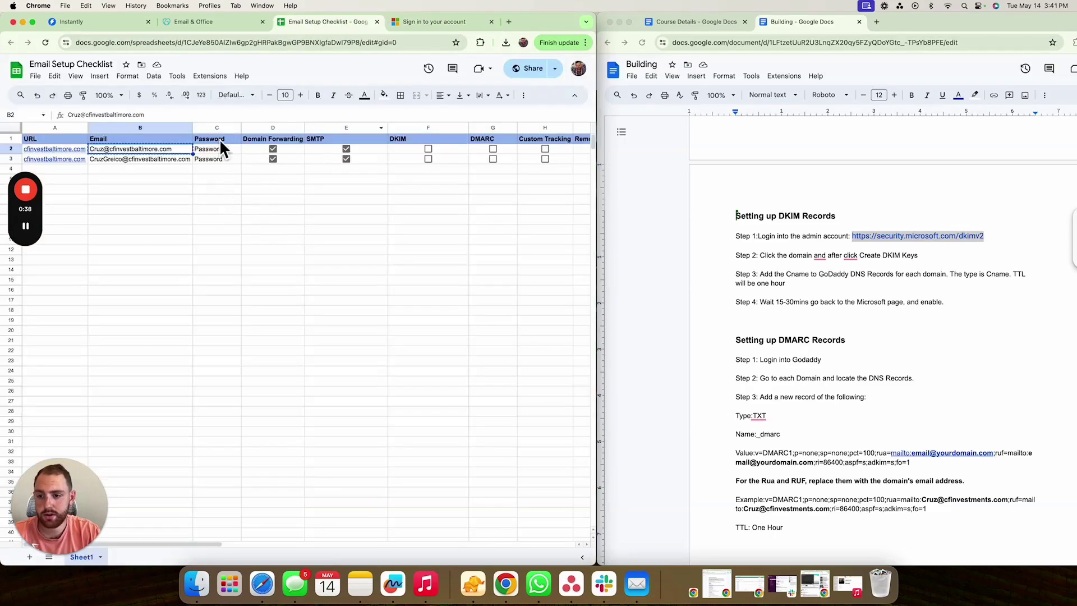
left_click(421, 23)
left_click(440, 274)
type("••")
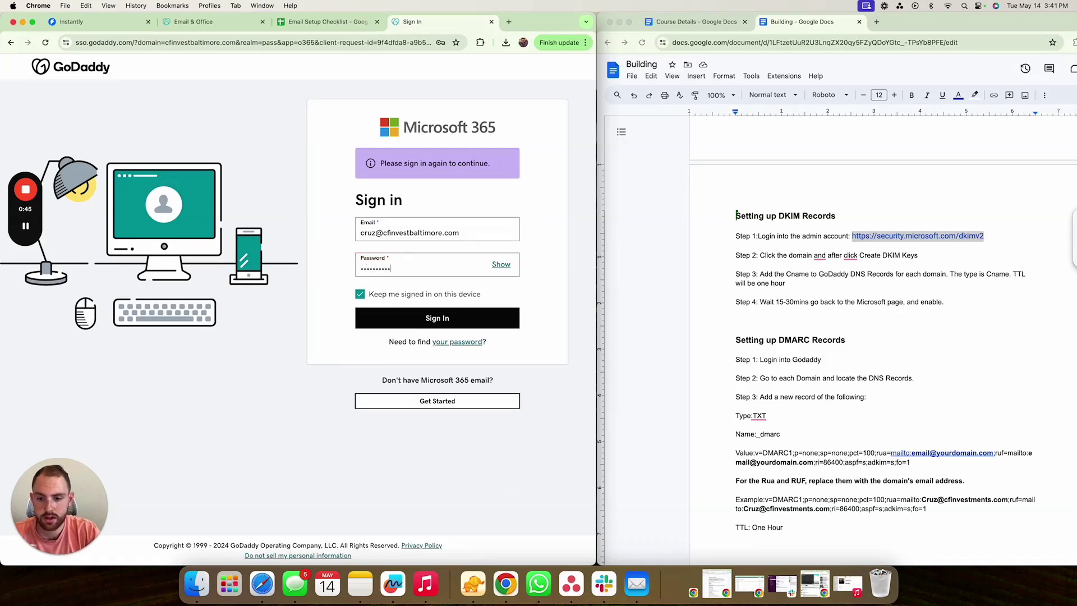
key("Return")
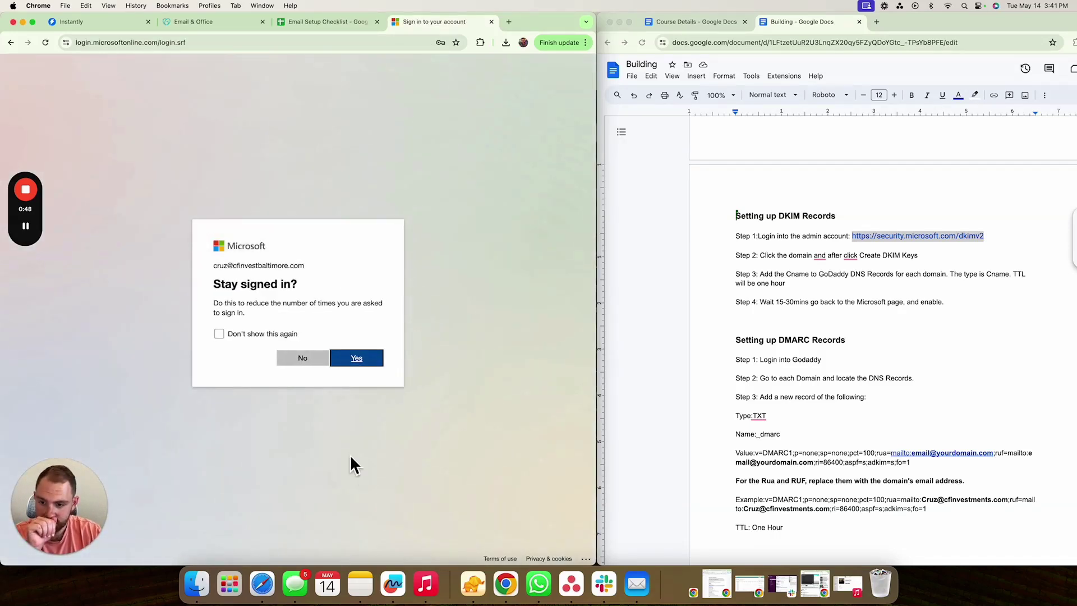
left_click(305, 359)
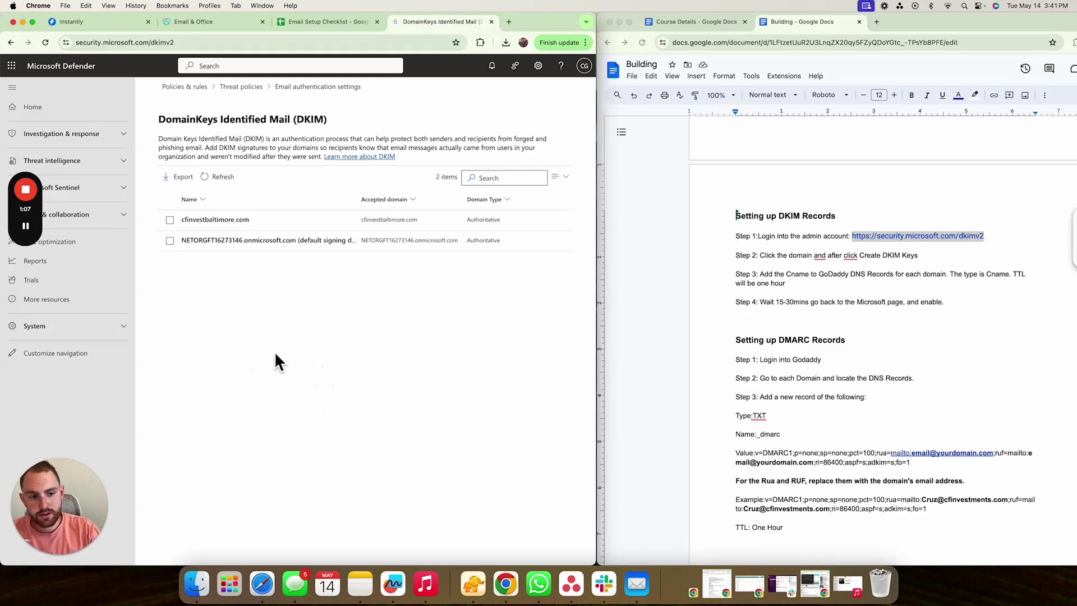
- Create DKIM keys for cfinvestbaltimore.com to get its selector1 and selector2 CNAME records
left_click(170, 220)
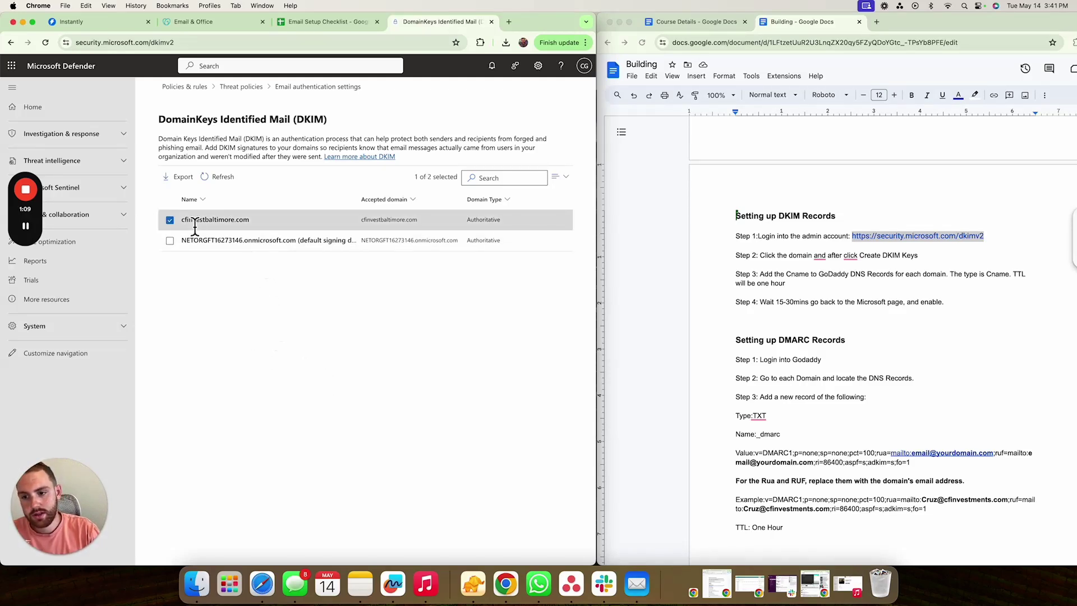
left_click(207, 225)
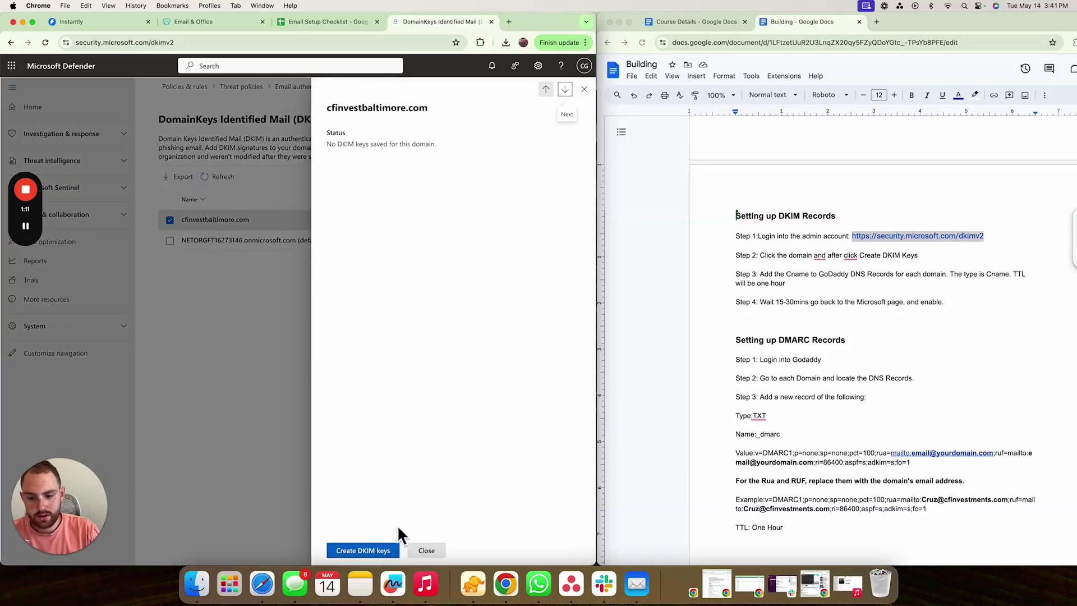
left_click(362, 553)
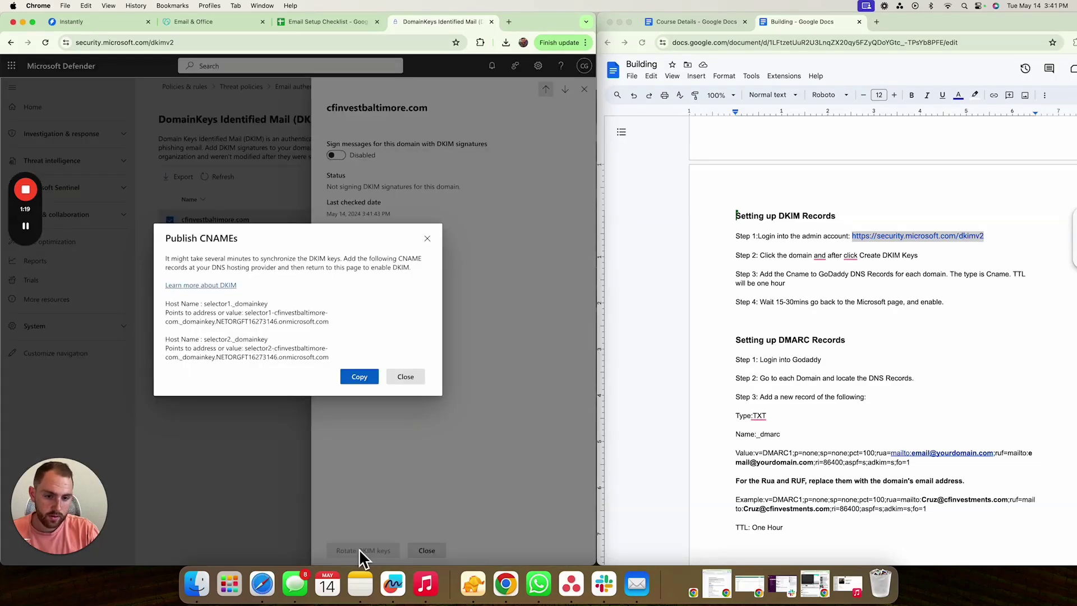
left_click_drag(197, 18, 694, 25)
- Open cfinvestbaltimore.com from GoDaddy's Domain Portfolio and show its DNS records beside Defender's instructions
scroll(705, 228, "up", 5)
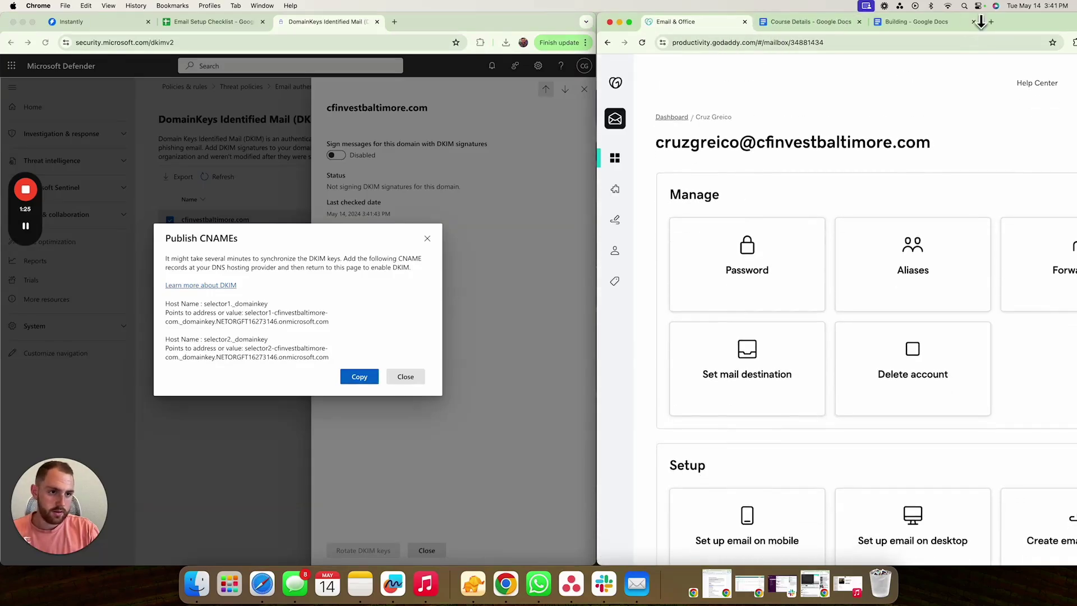
left_click_drag(1020, 27, 908, 16)
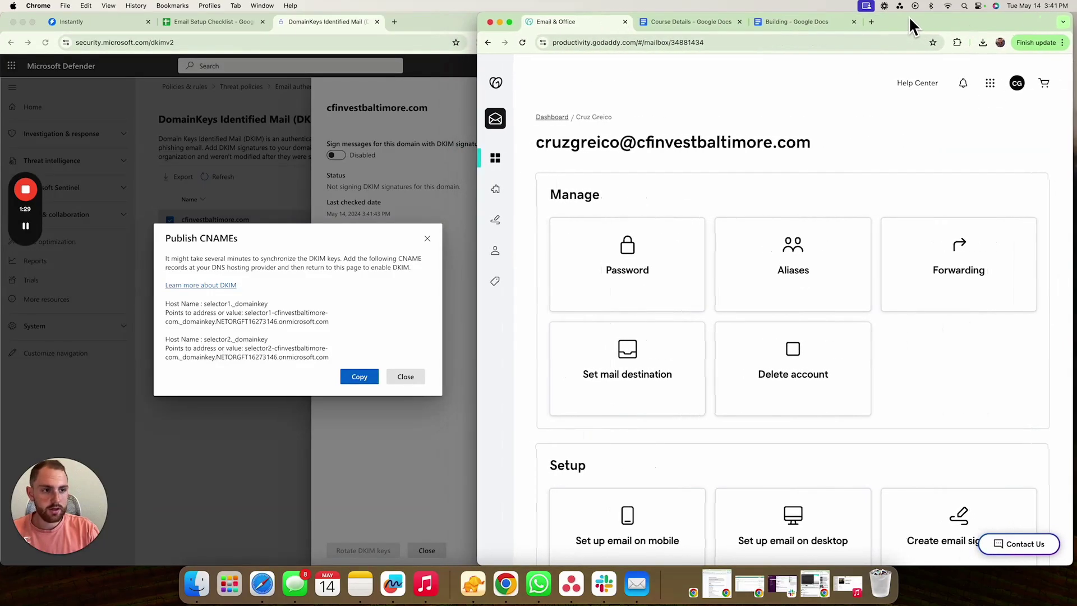
left_click(991, 84)
left_click(948, 181)
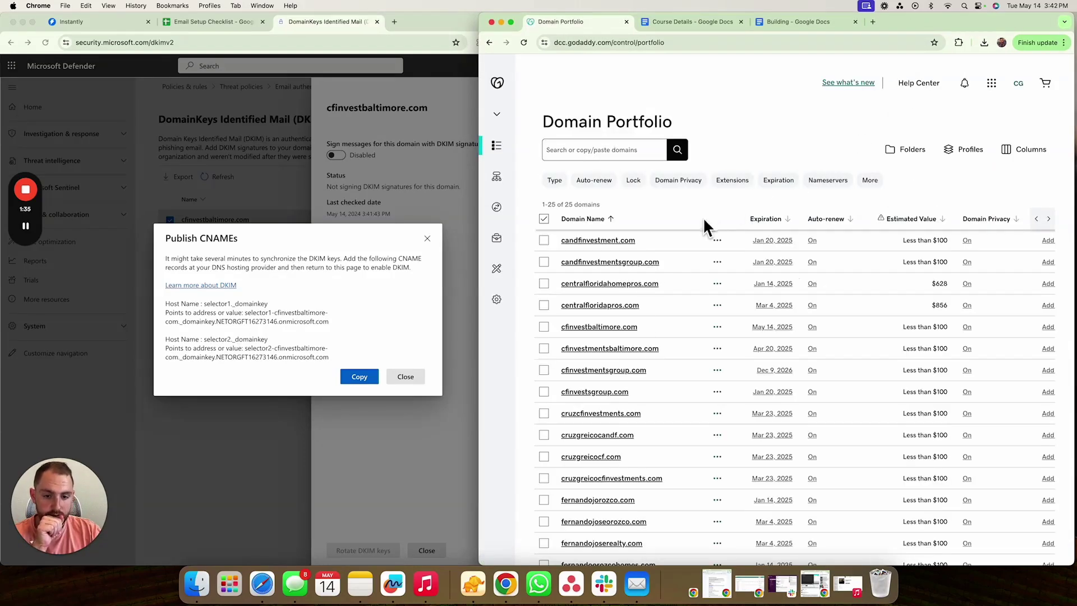
scroll(625, 347, "down", 2)
left_click(612, 285)
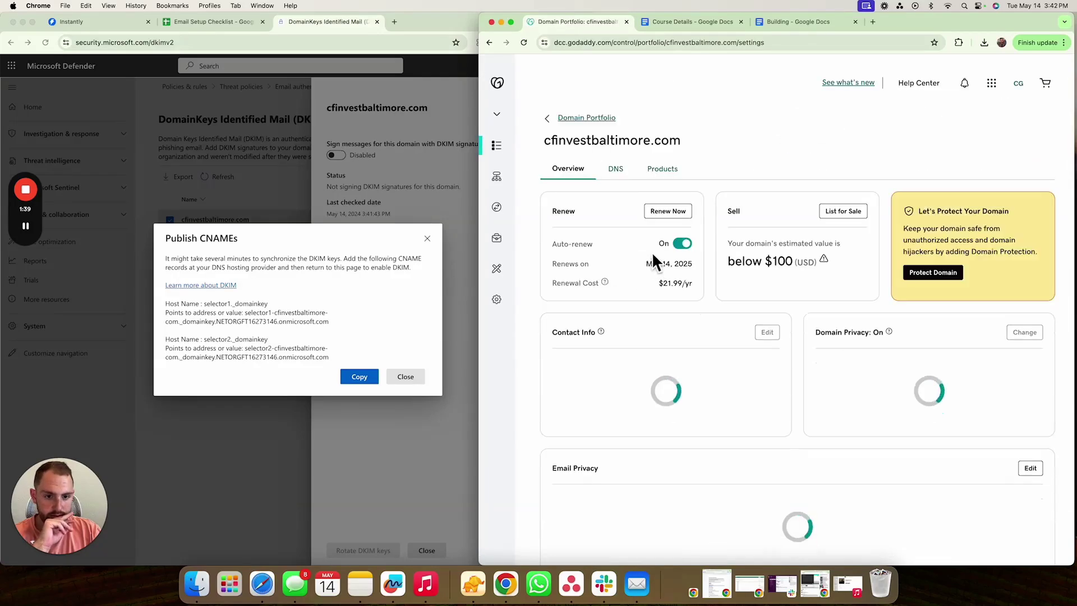
left_click(615, 169)
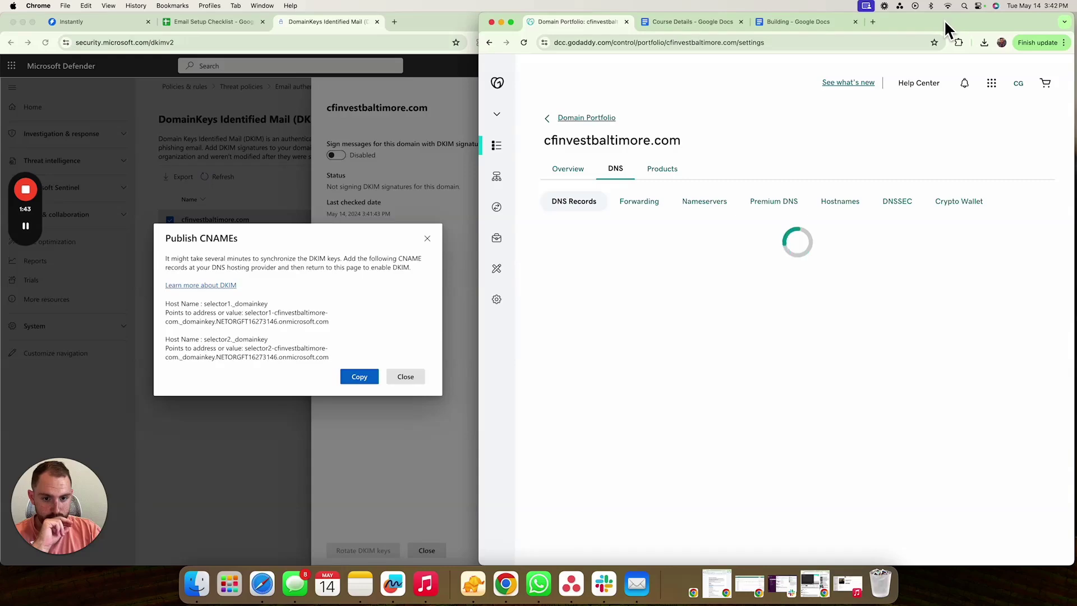
left_click_drag(947, 29, 963, 13)
left_click(793, 23)
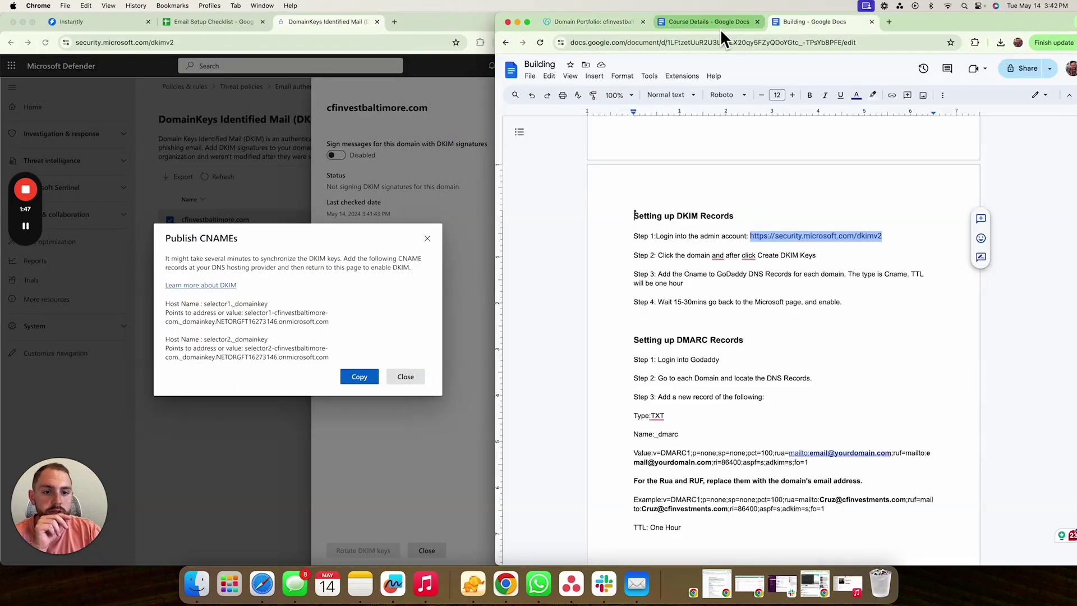
left_click(576, 23)
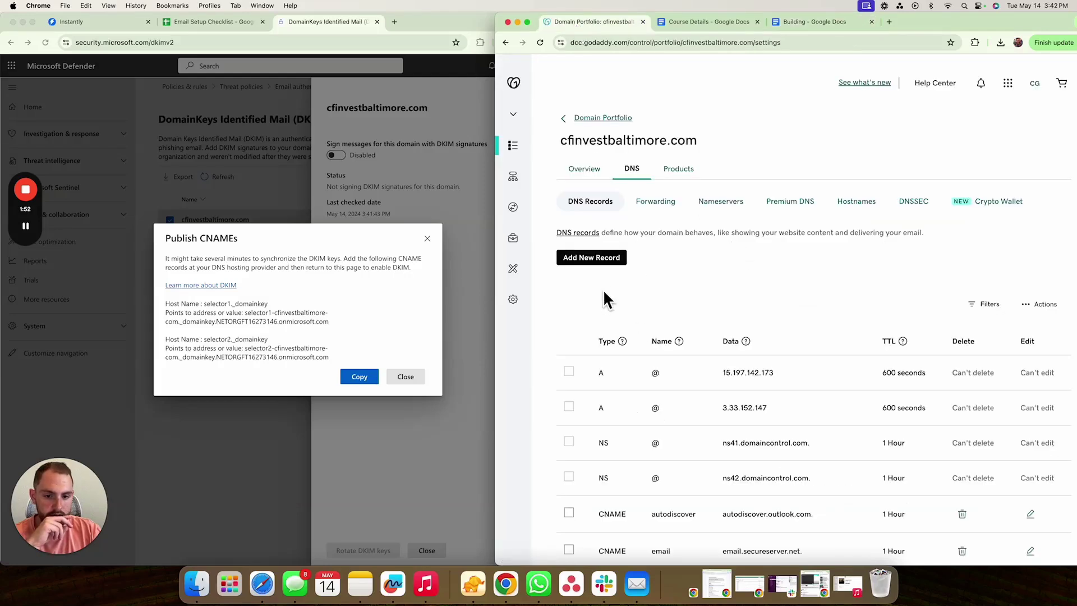
- Add two new DNS record rows and set both record types to CNAME
left_click(595, 267)
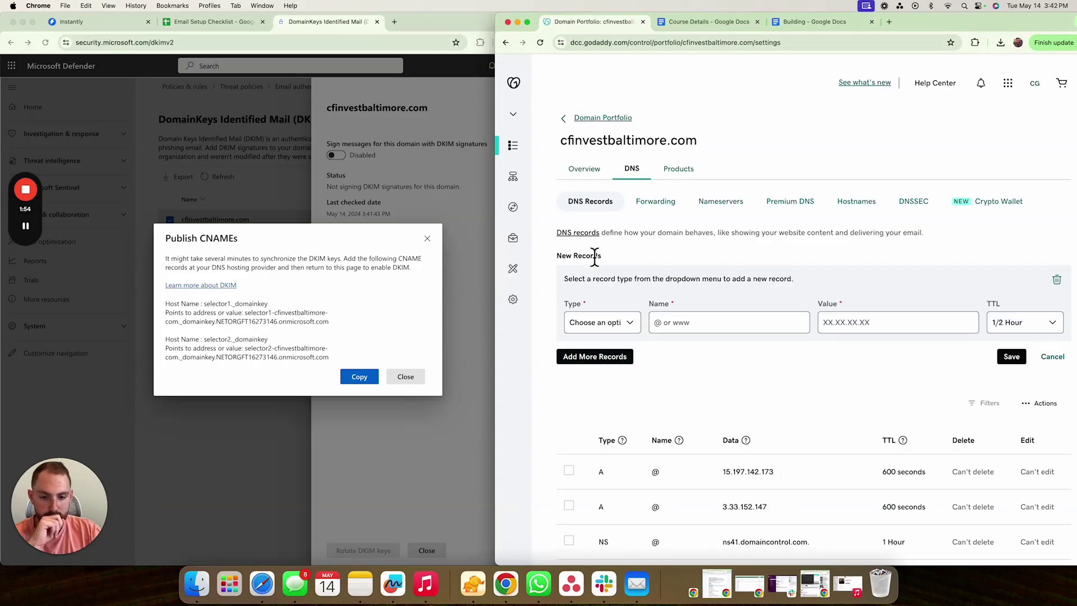
left_click(615, 359)
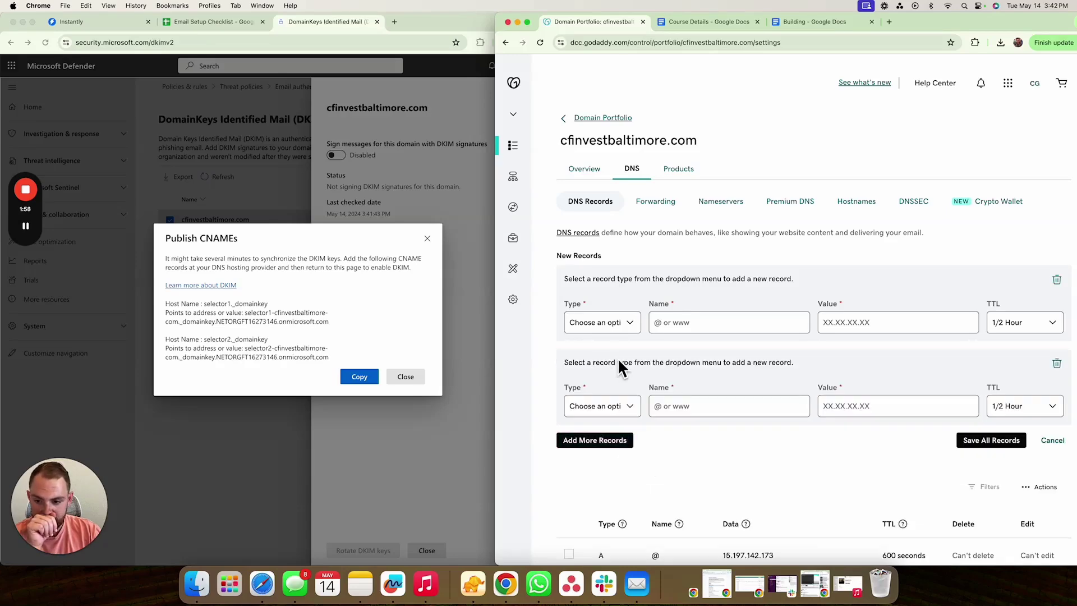
left_click(617, 324)
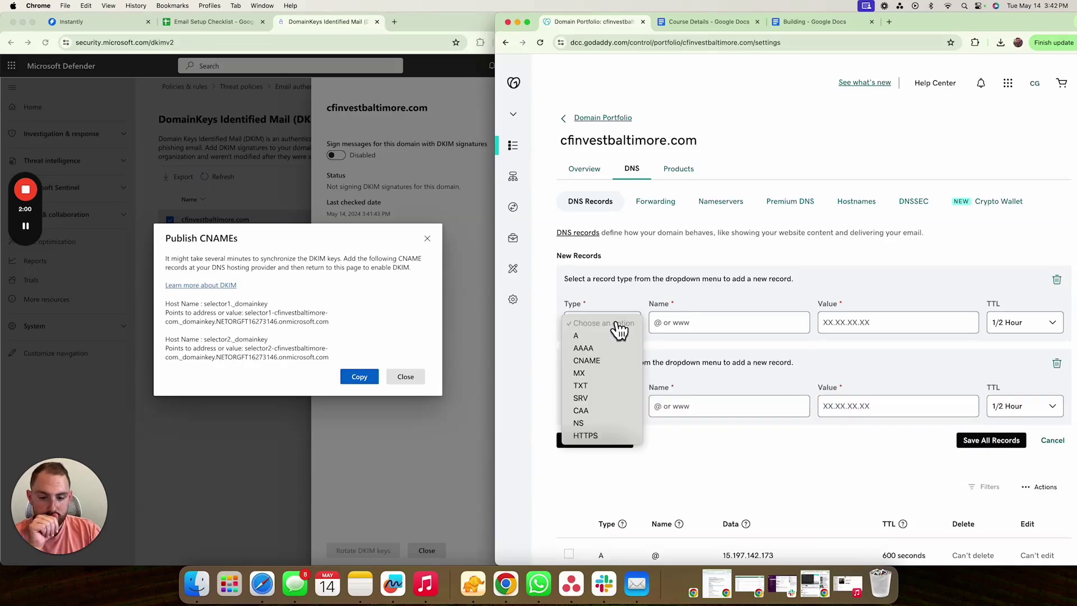
left_click(618, 361)
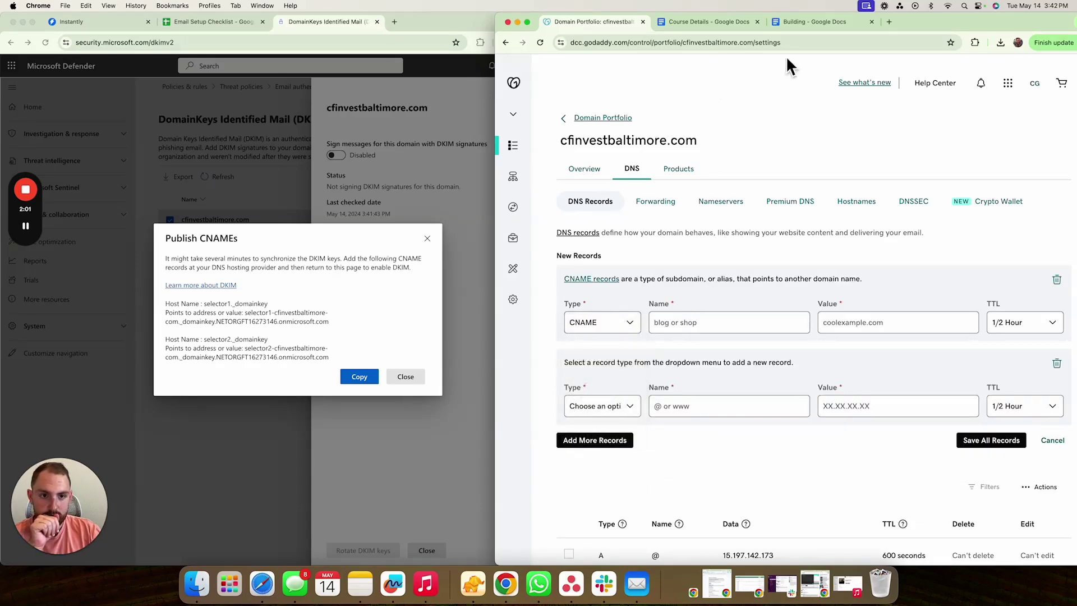
left_click(784, 26)
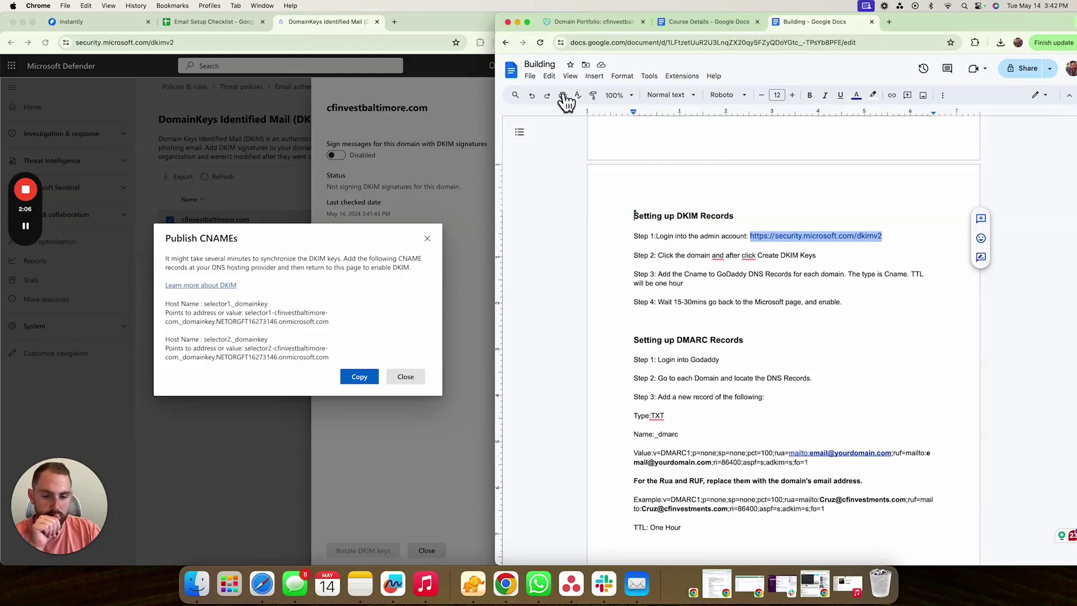
left_click(578, 22)
left_click(620, 414)
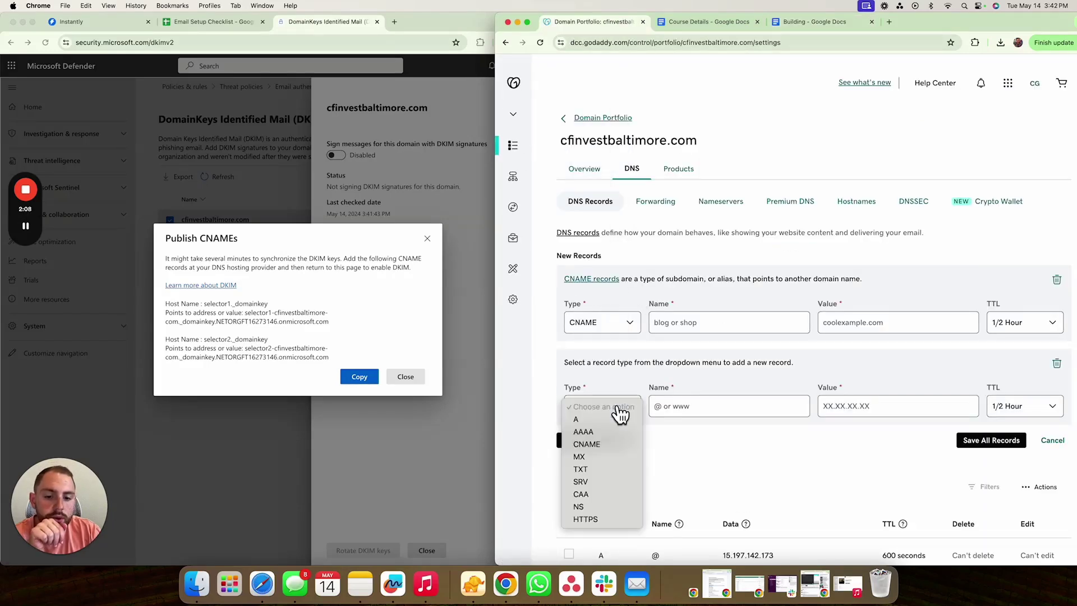
left_click(609, 445)
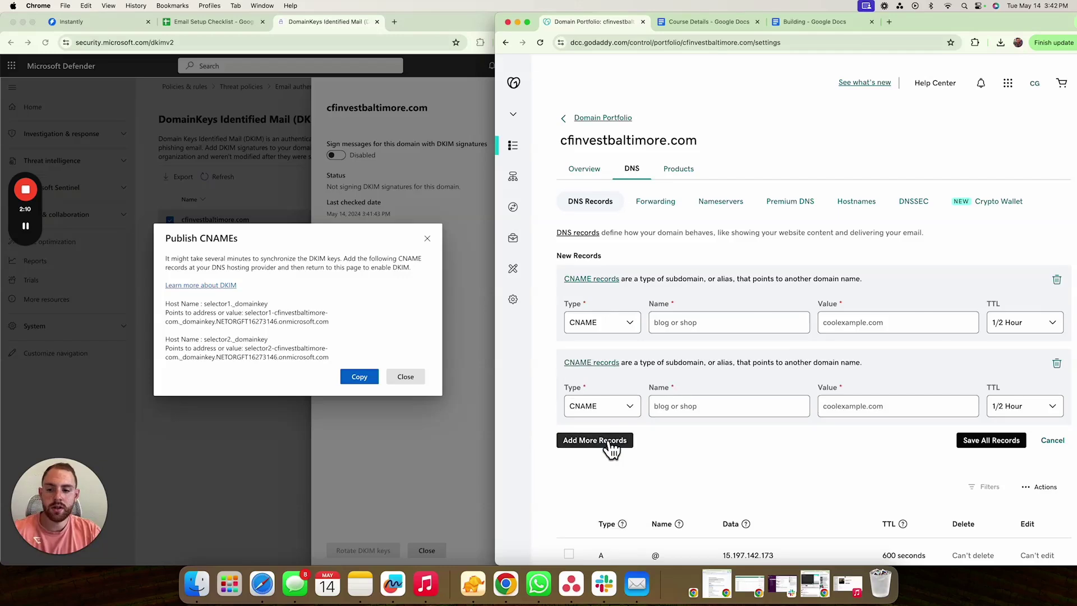
- Fill the first record with selector1._domainkey, Defender's selector1 target, and a 1 Hour TTL
left_click(273, 304)
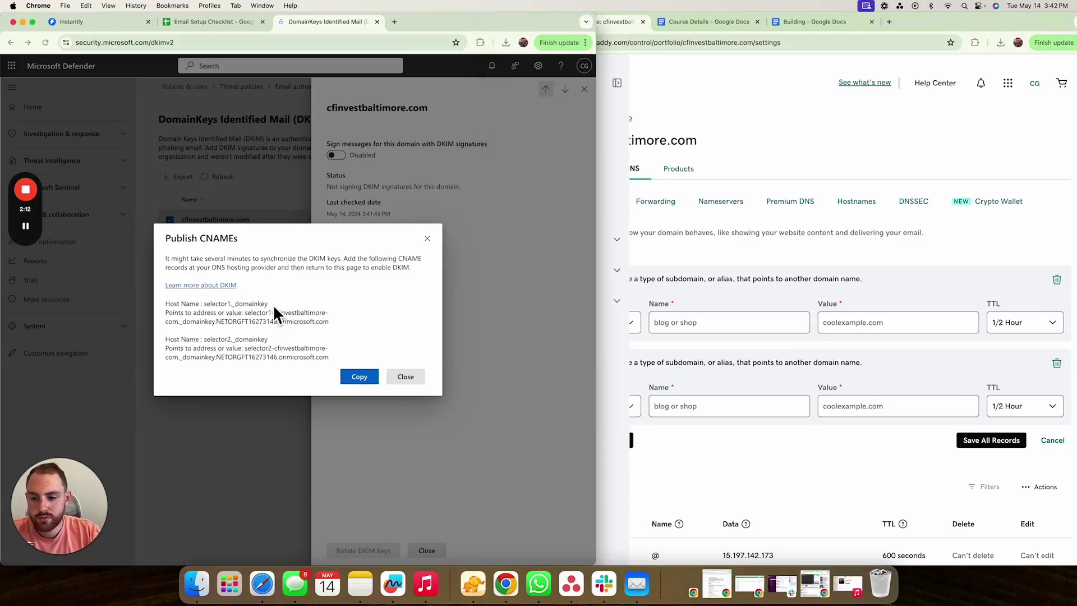
left_click_drag(269, 304, 216, 307)
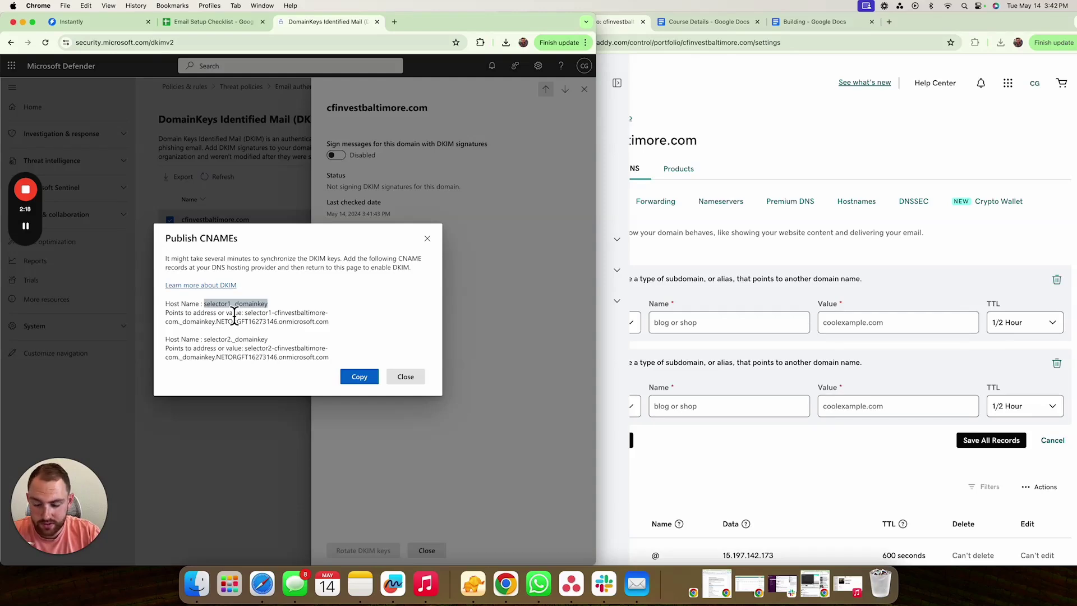
key("super+c")
left_click(679, 332)
key("super+v")
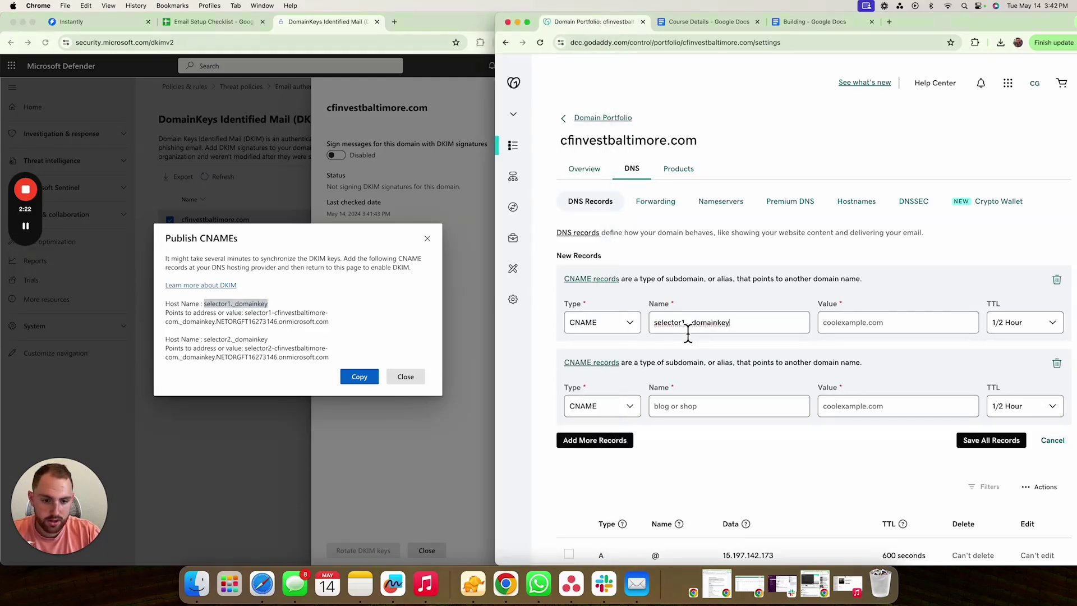
left_click(267, 315)
left_click_drag(245, 313, 344, 335)
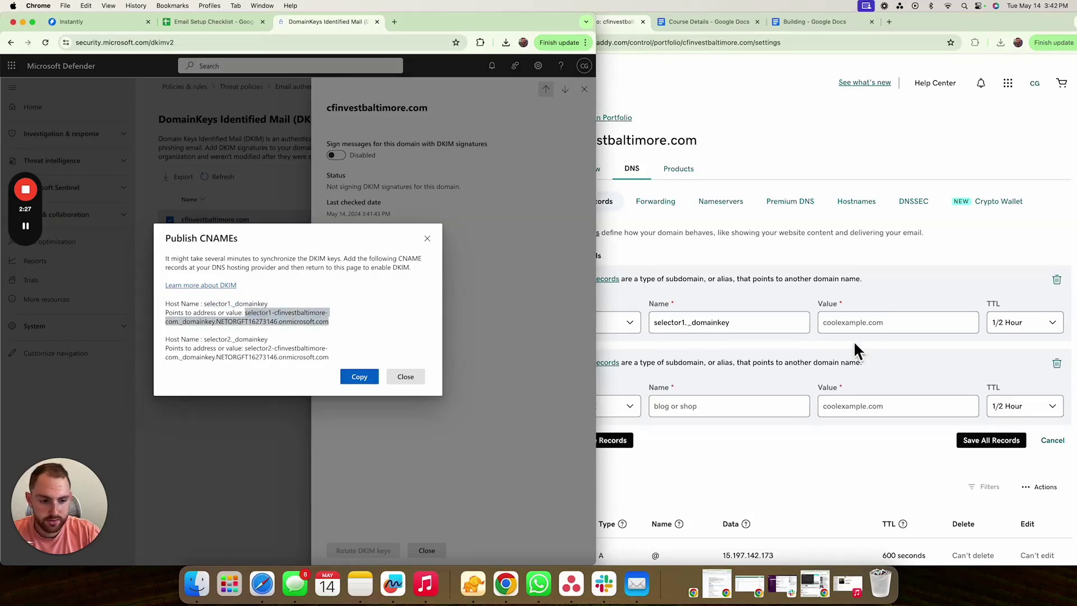
key("super+c")
left_click(890, 328)
key("super+v")
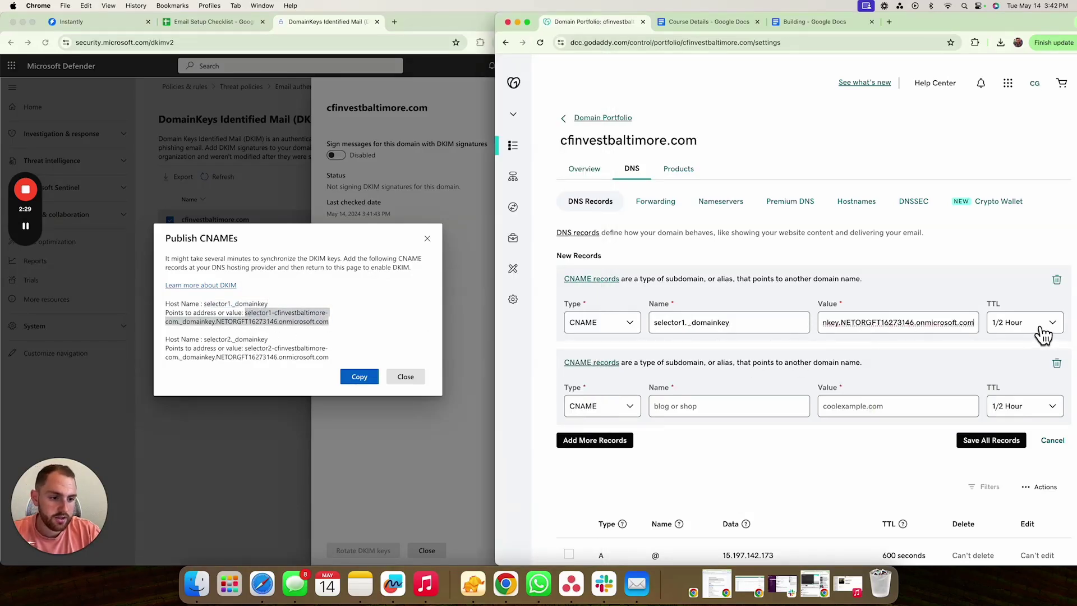
left_click(1042, 332)
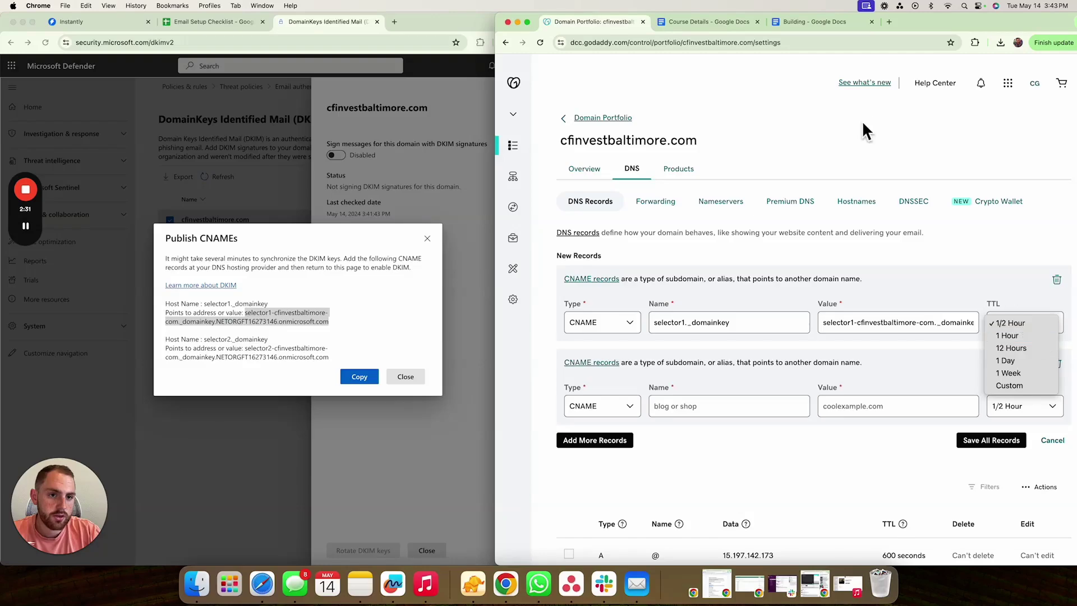
left_click(796, 19)
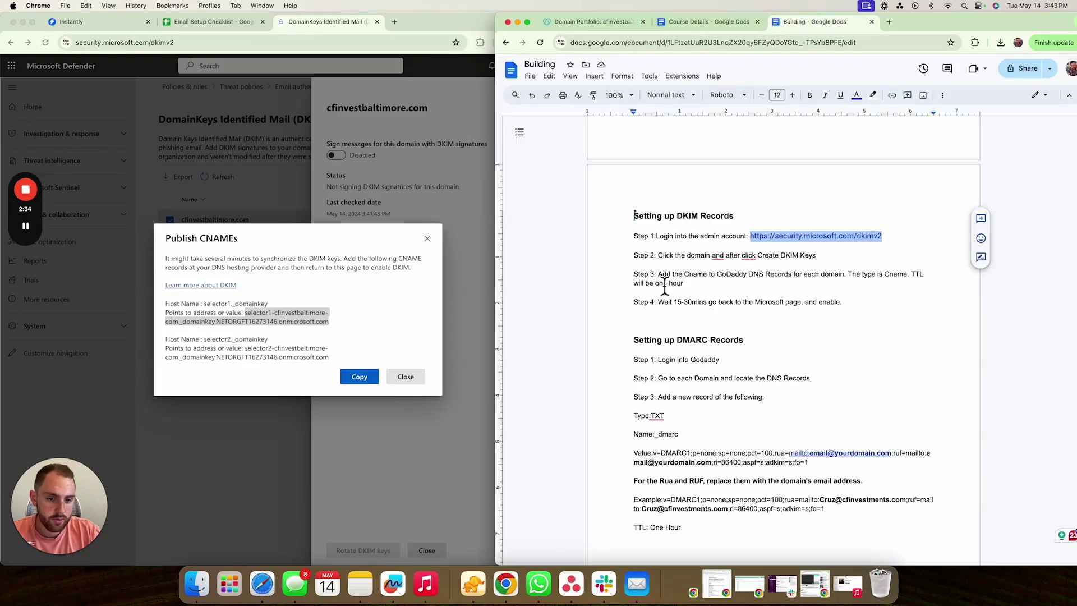
left_click(589, 20)
left_click(1049, 324)
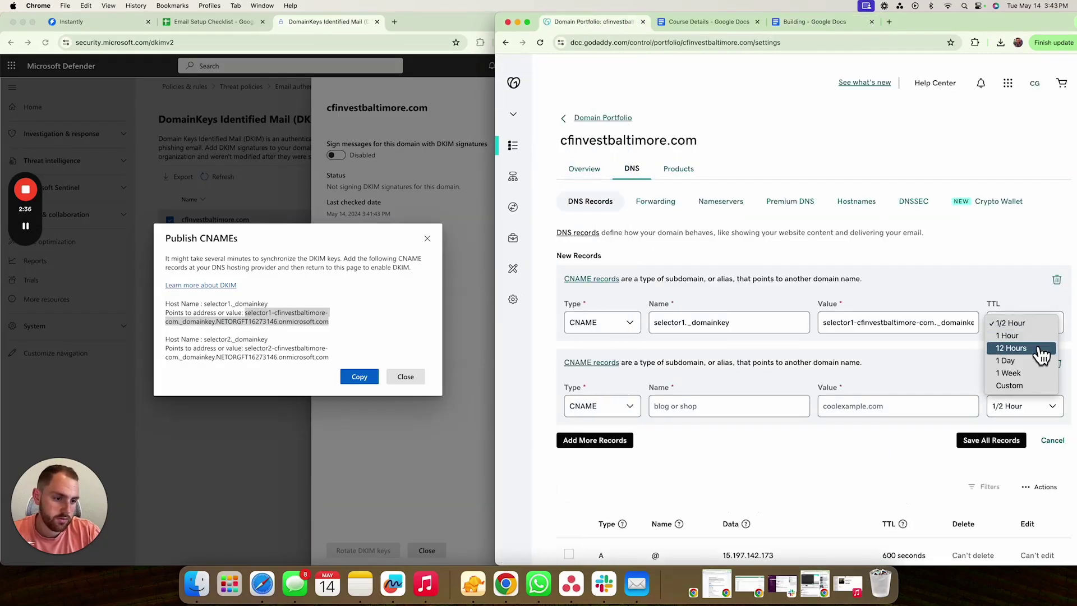
left_click(1035, 336)
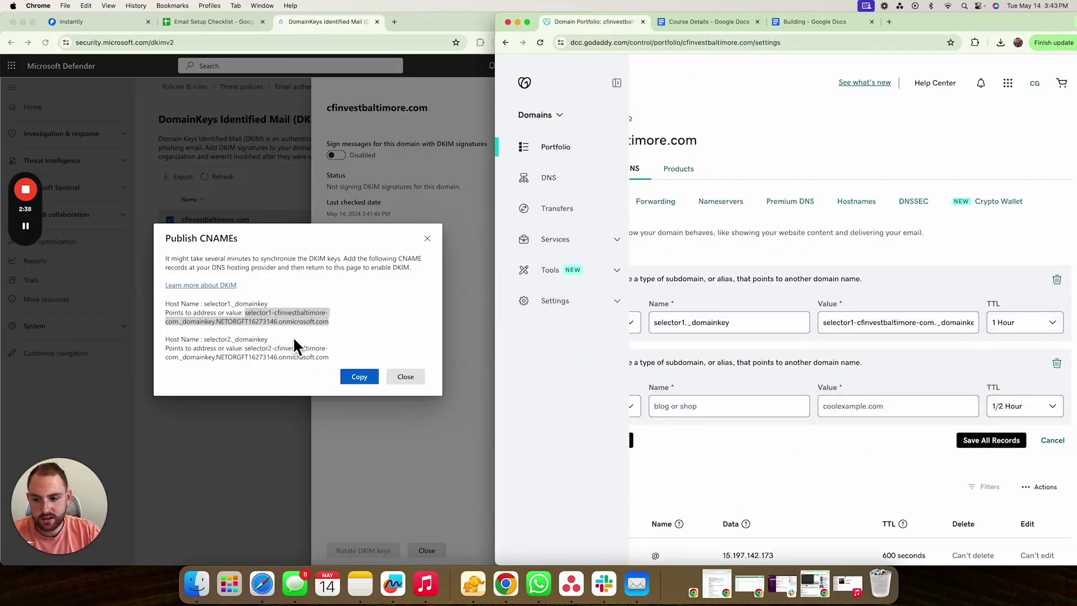
- Fill the second record with selector2._domainkey, its Defender target, 1 Hour TTL, and save both records
left_click(292, 337)
left_click_drag(269, 339, 208, 343)
key("super+c")
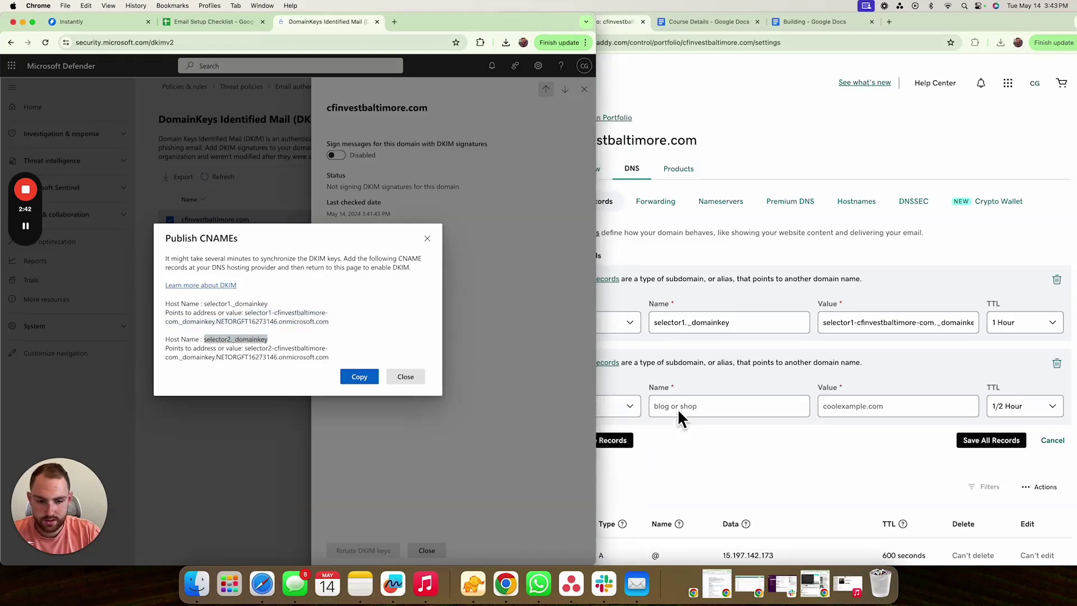
left_click(678, 408)
key("super+v")
left_click(258, 362)
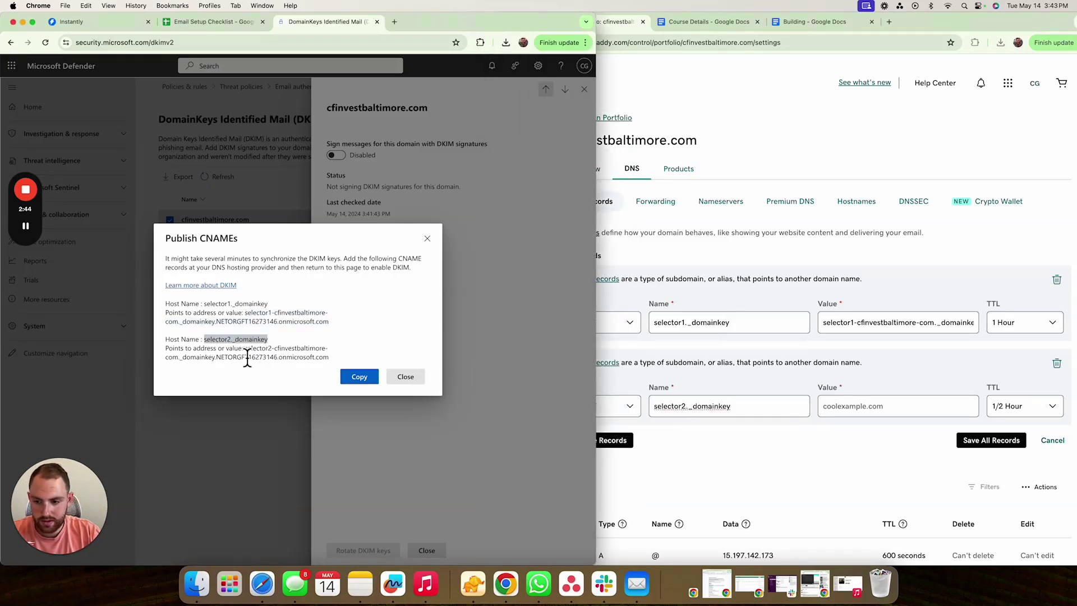
left_click_drag(245, 348, 292, 364)
left_click(359, 377)
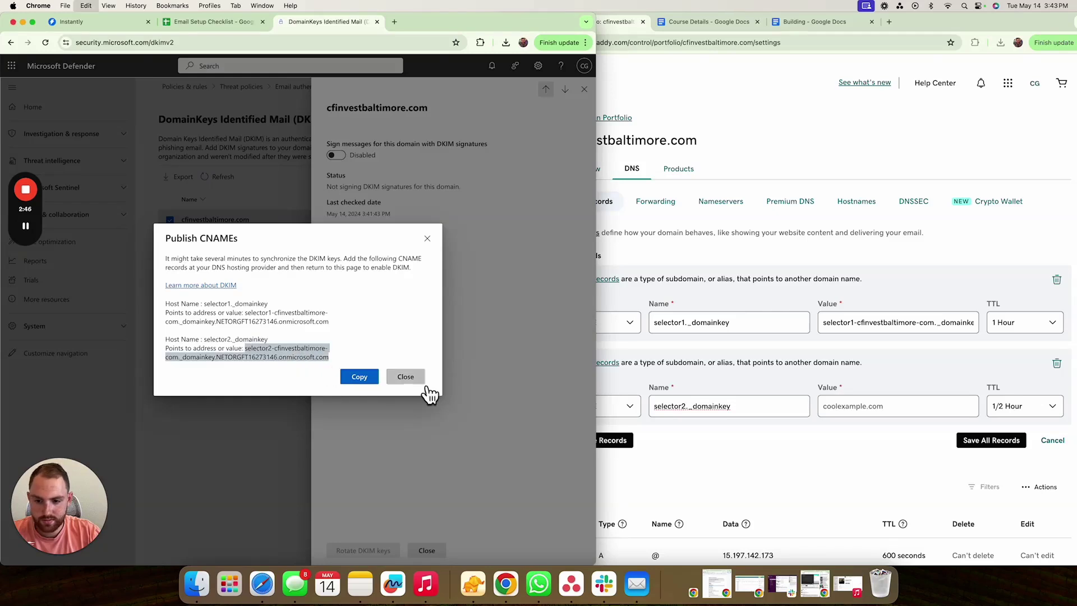
left_click(807, 413)
left_click(820, 410)
key("super+v")
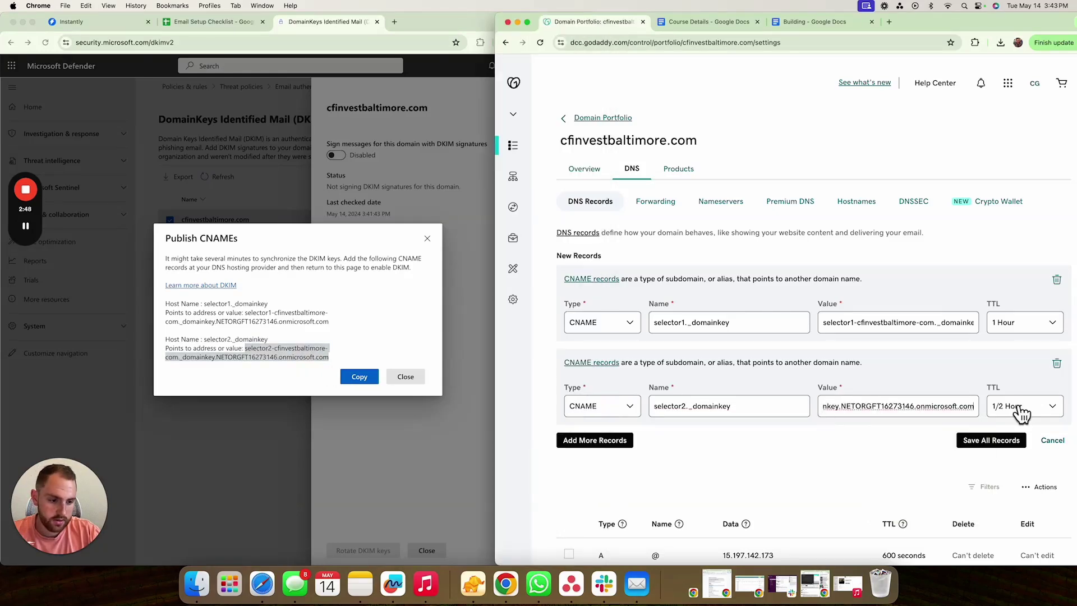
left_click(1020, 405)
left_click(1020, 426)
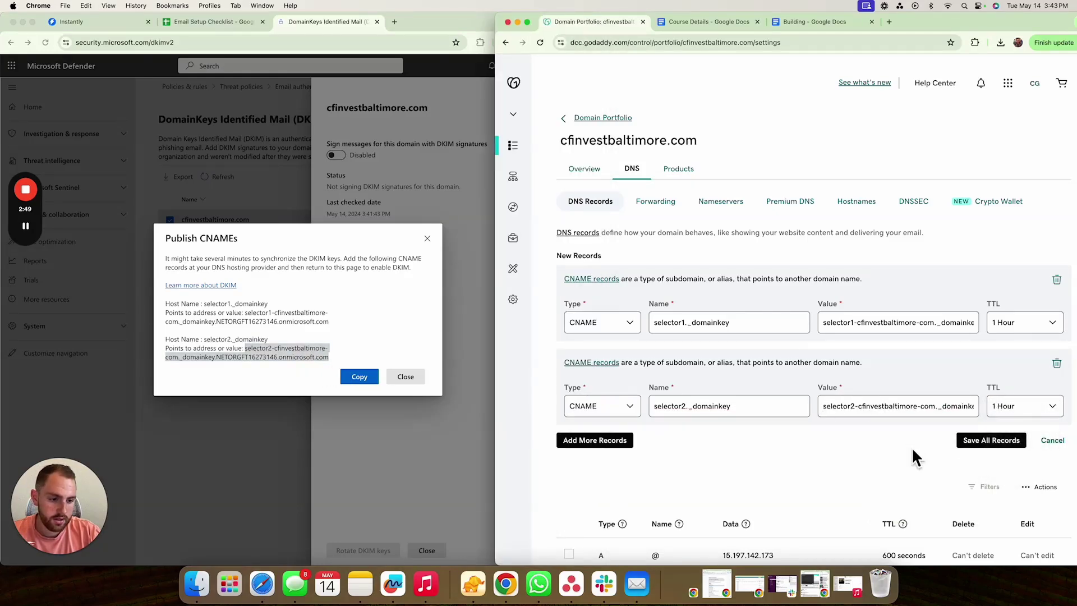
left_click(973, 449)
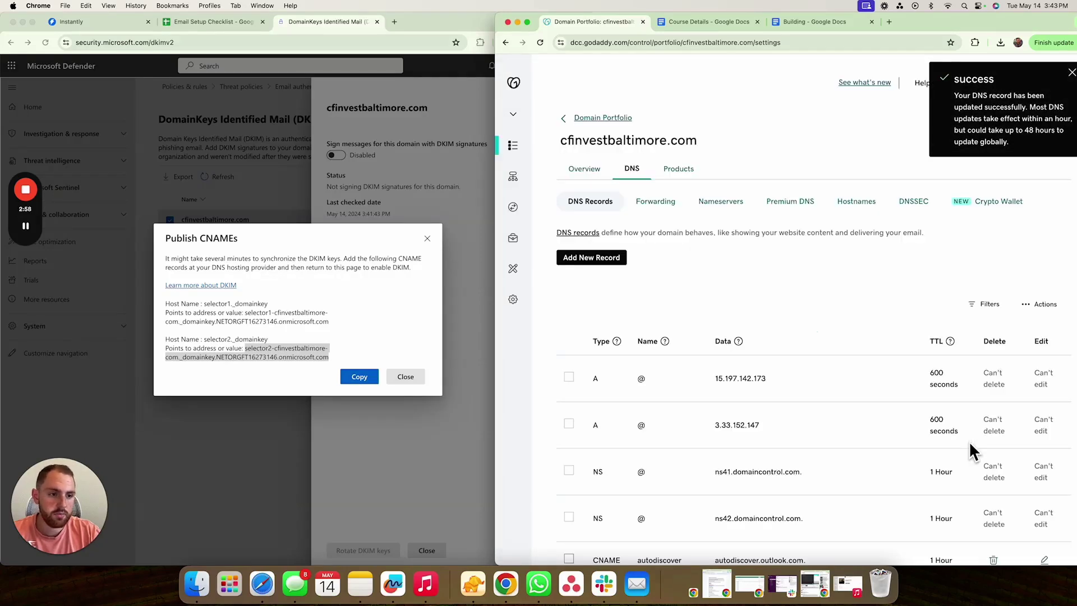
- Close the CNAME instructions and try enabling DKIM signing, dismissing the missing-CNAME error
left_click(458, 304)
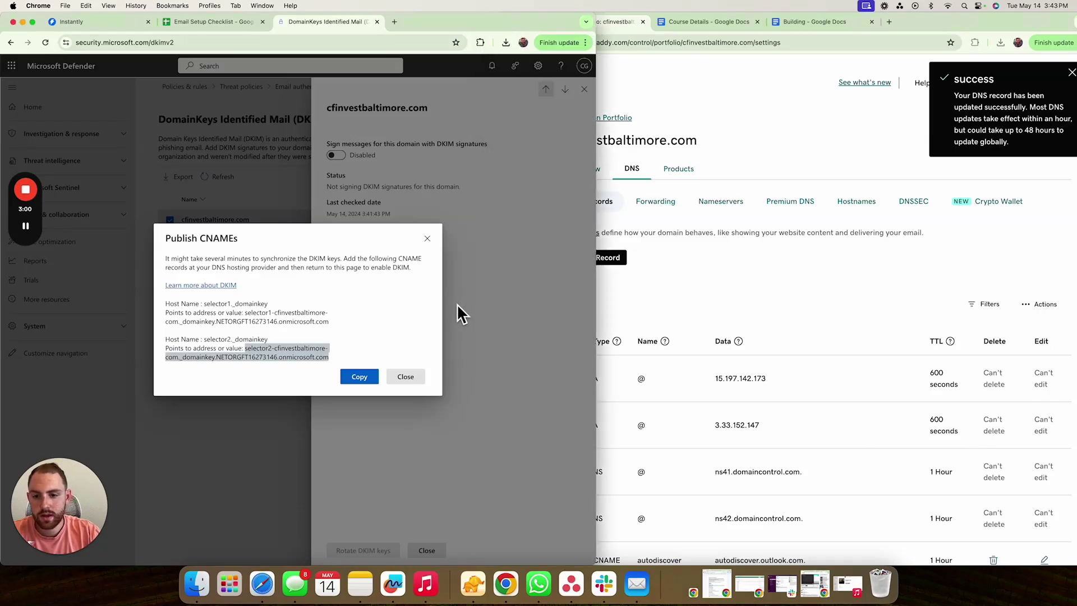
left_click(428, 239)
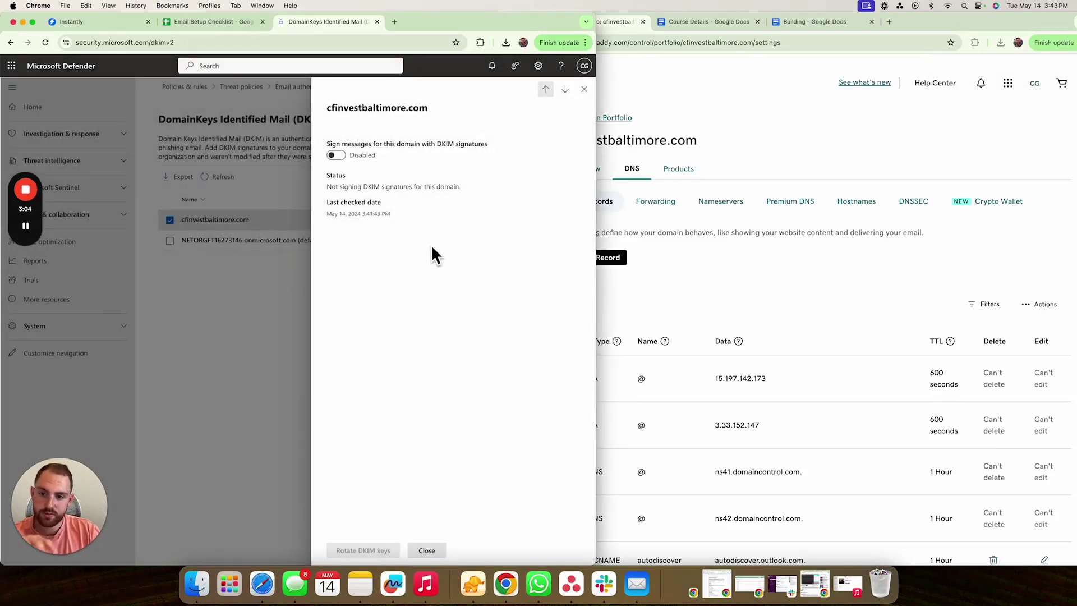
left_click(336, 156)
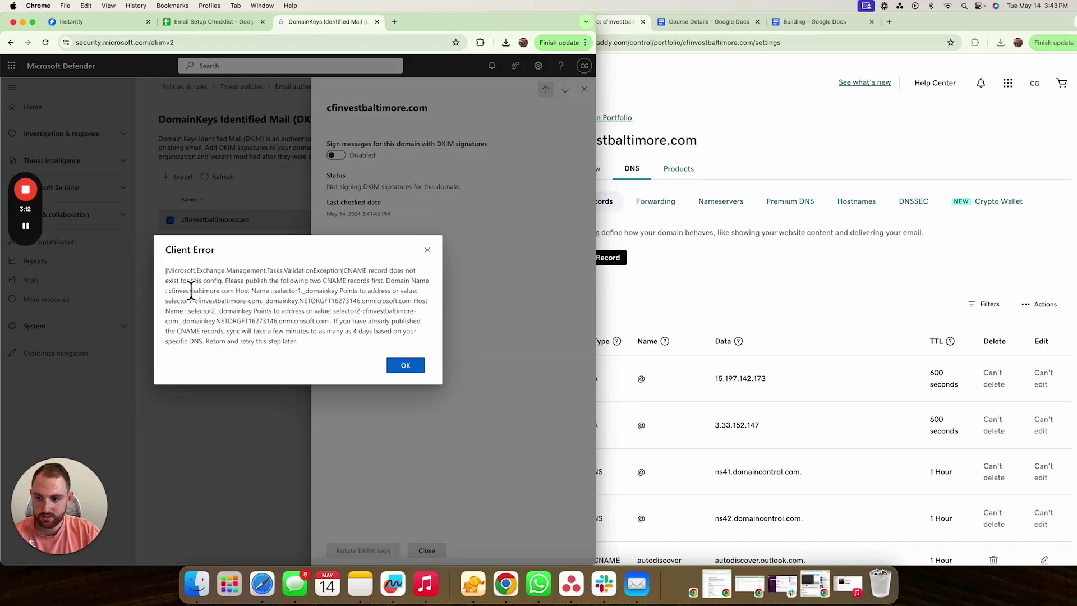
left_click(407, 368)
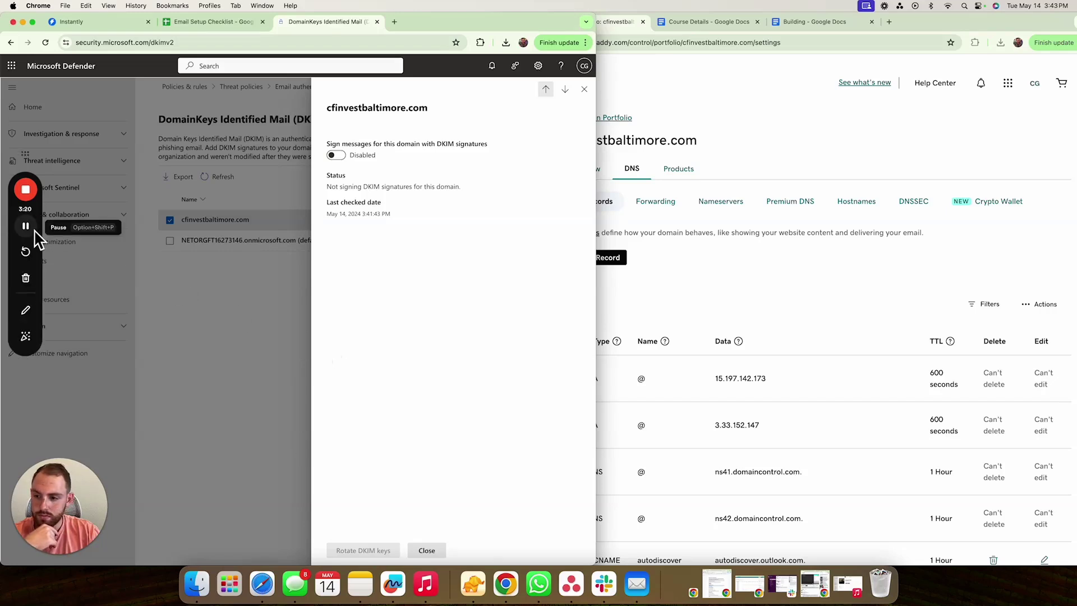
- Retry the 'Sign messages with DKIM signatures' toggle until enabled, then dismiss the synchronization notice
left_click(34, 231)
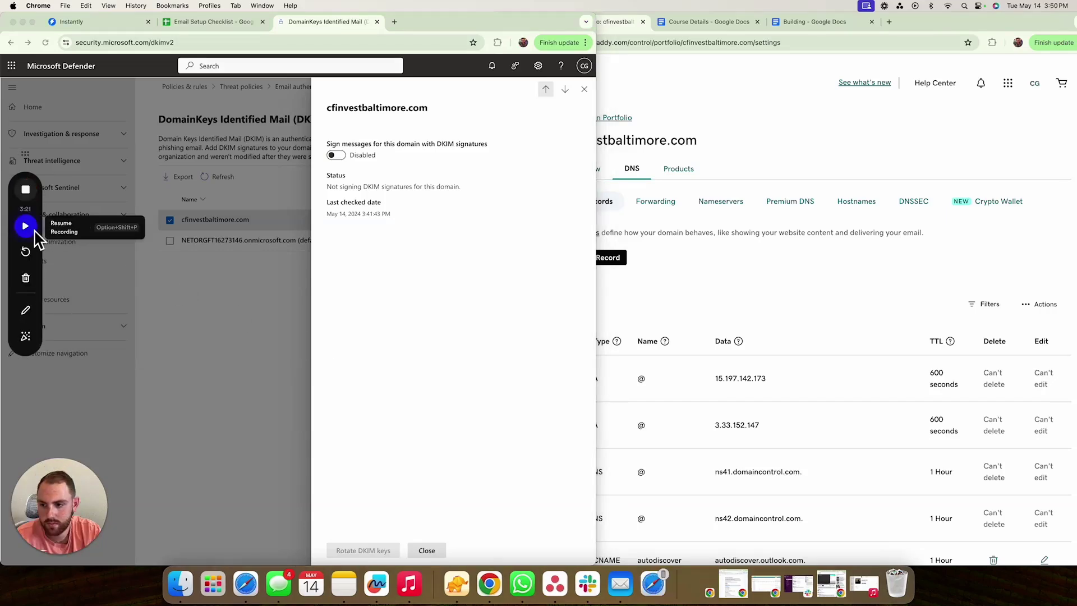
left_click(34, 231)
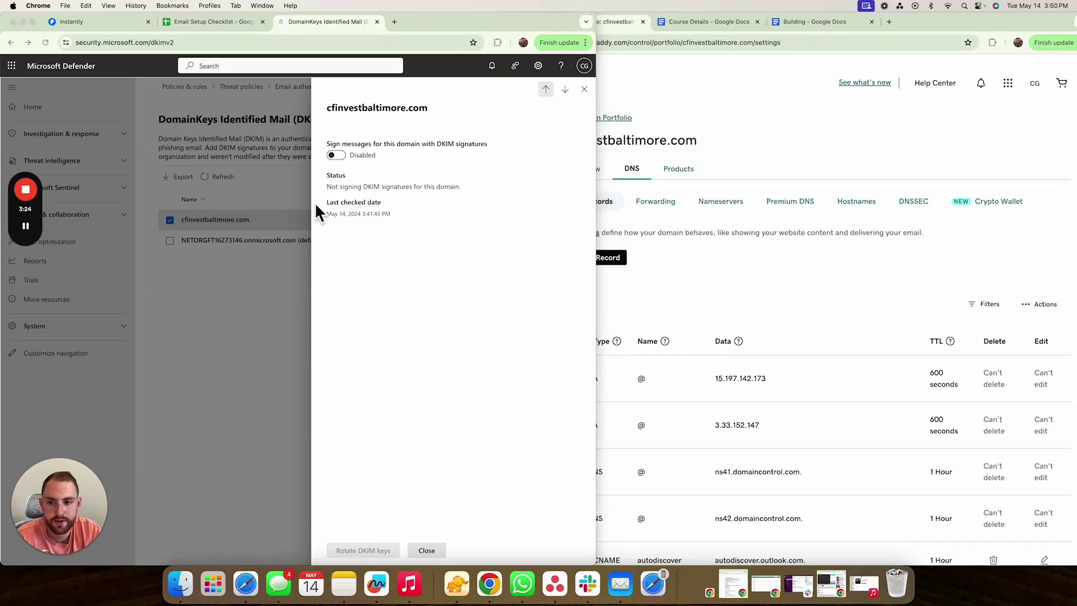
left_click(335, 156)
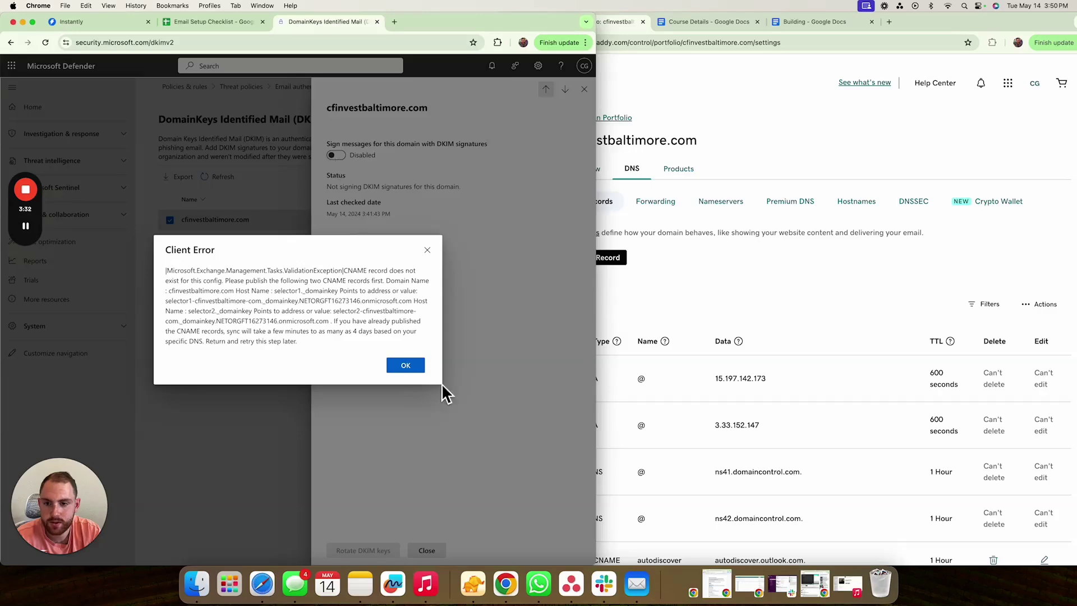
left_click(406, 366)
mouse_move(26, 227)
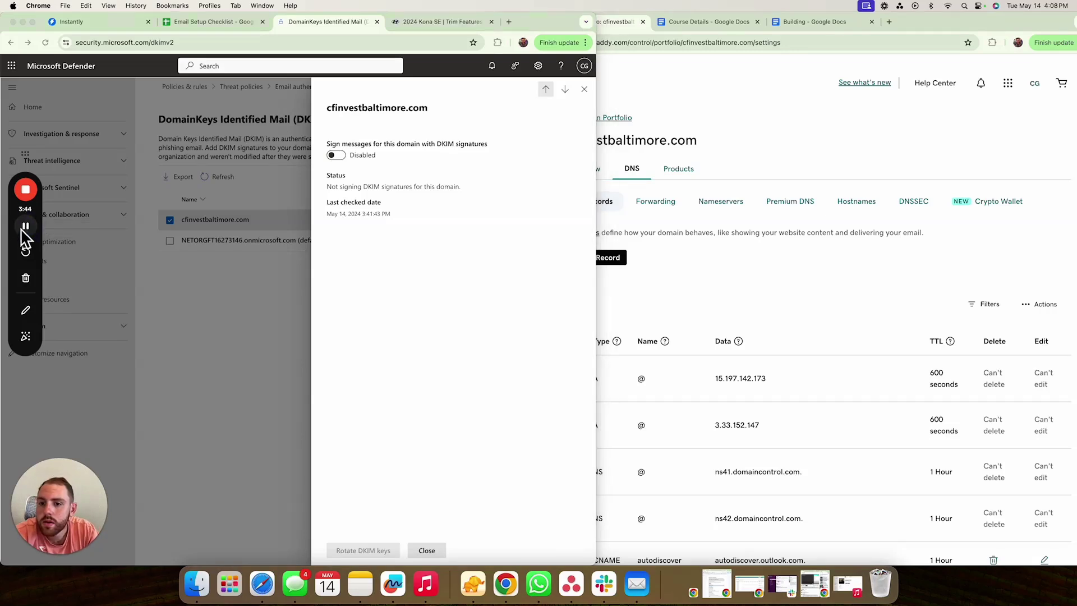
left_click(26, 226)
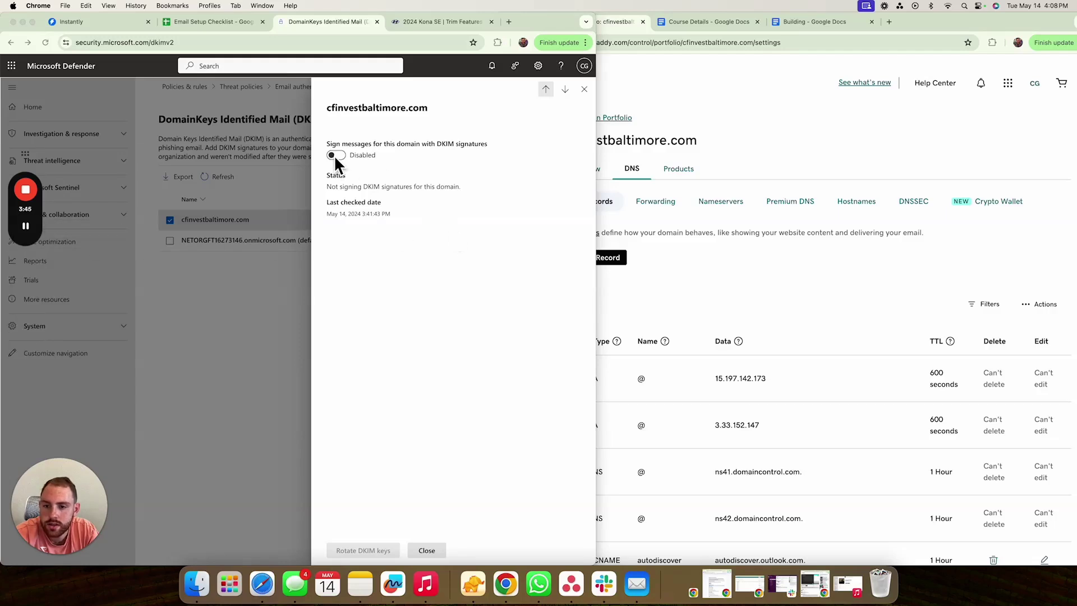
left_click(335, 156)
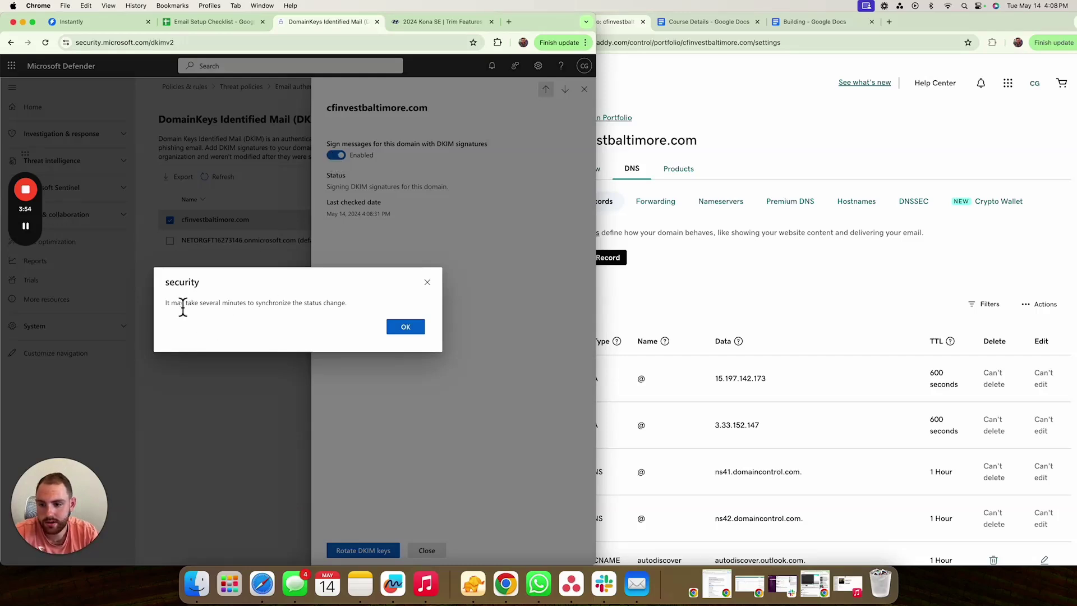
left_click(406, 329)
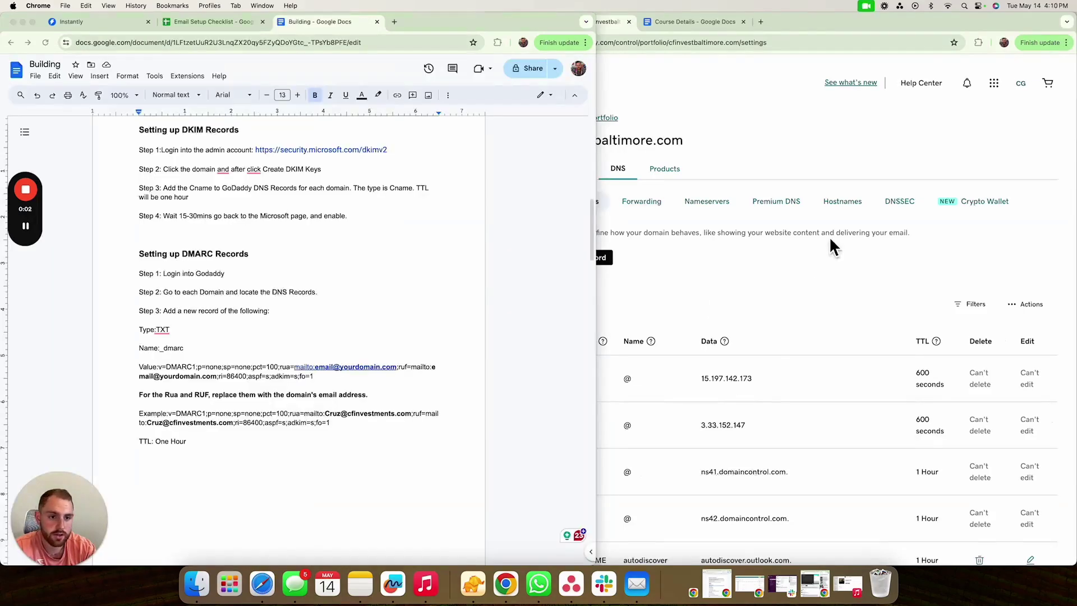
- Return to cfinvestbaltimore.com's DNS records in GoDaddy and start a new DNS record
left_click(820, 287)
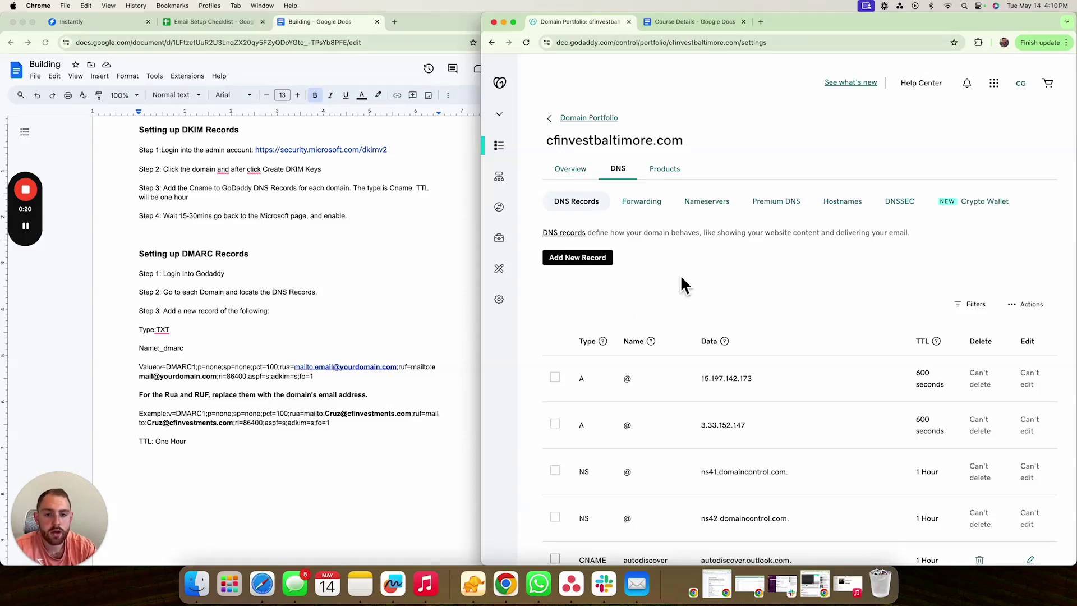
left_click(557, 172)
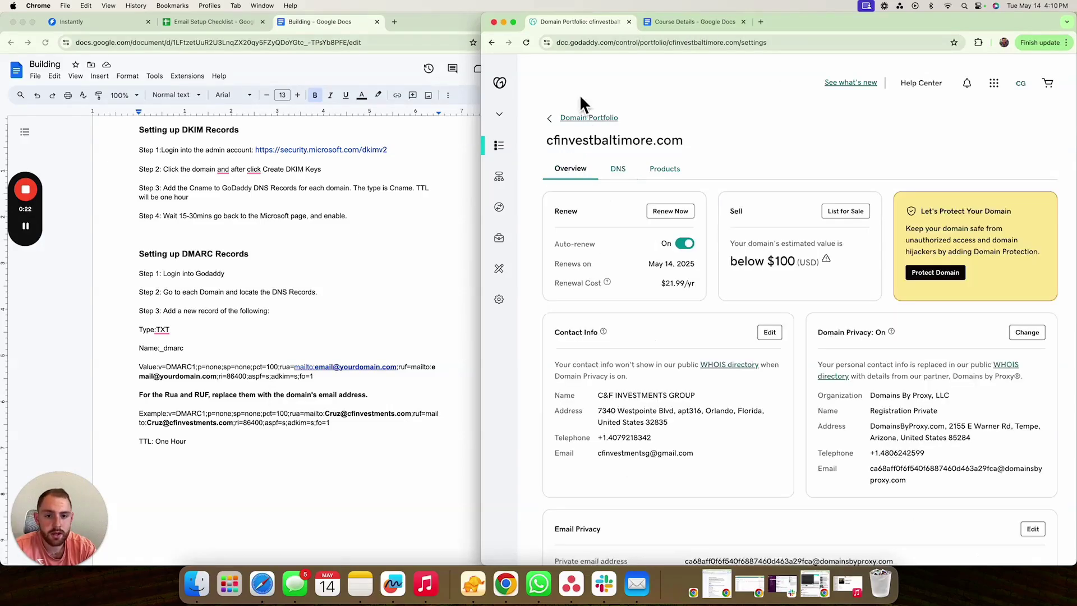
left_click(619, 170)
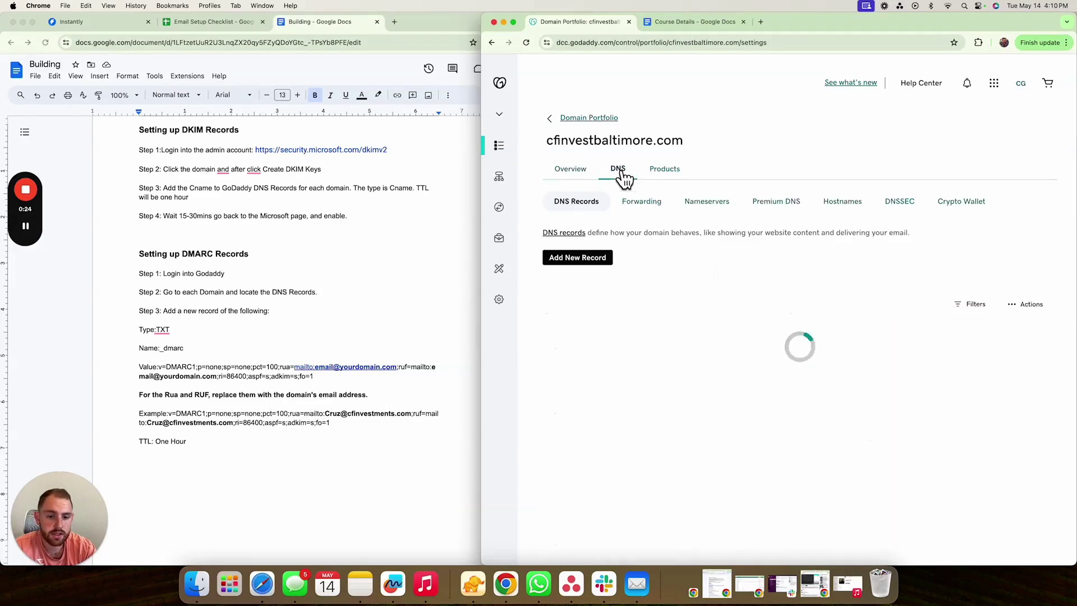
left_click(596, 268)
- Make the new record a TXT record named _dmarc, copied from the setup guide
left_click(598, 335)
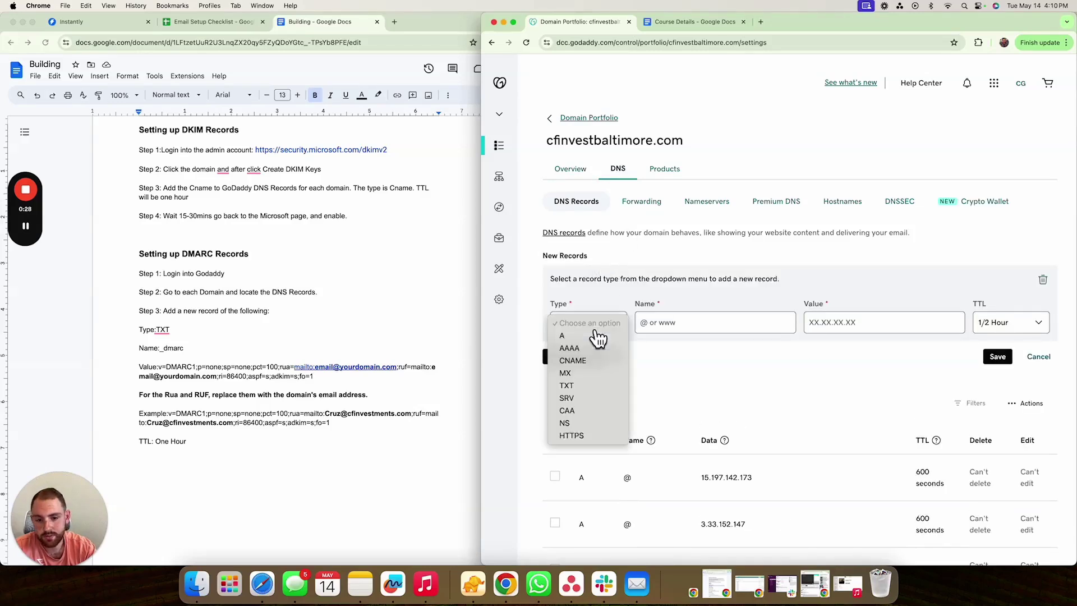
left_click(600, 385)
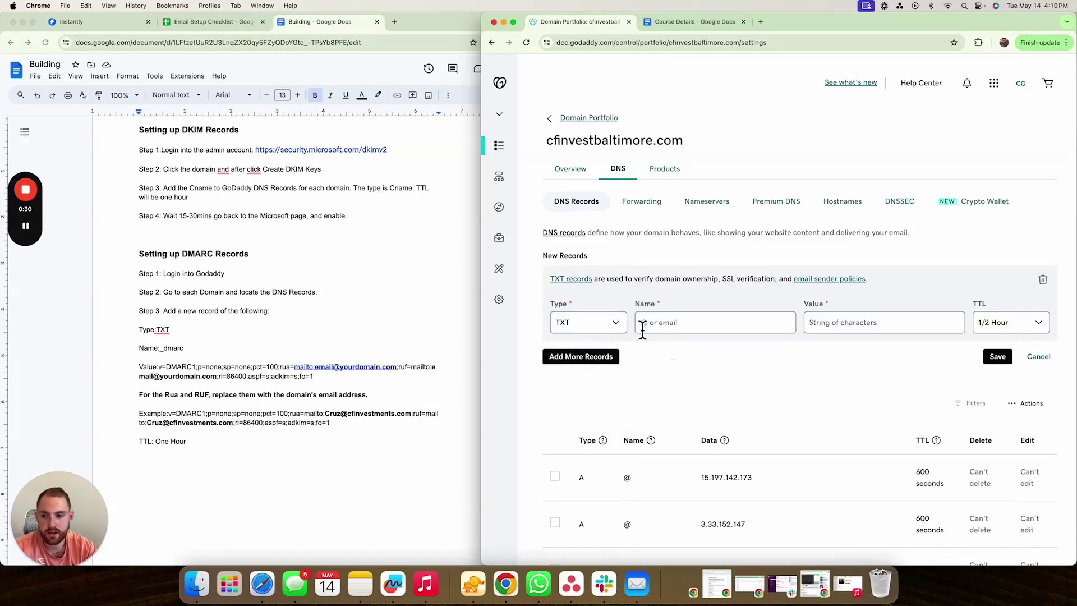
left_click(231, 362)
left_click_drag(184, 355, 161, 358)
key("super+c")
left_click(683, 331)
key("super+v")
- Copy the v=DMARC1 policy line from the guide into the record's Value field
left_click(304, 449)
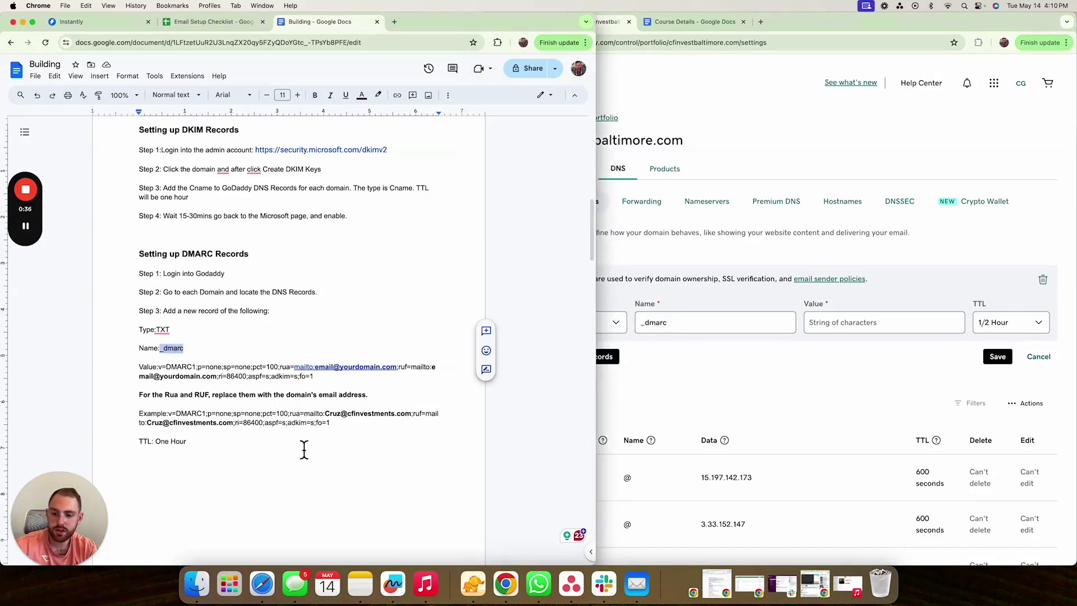
double_click(382, 392)
left_click_drag(138, 370, 329, 381)
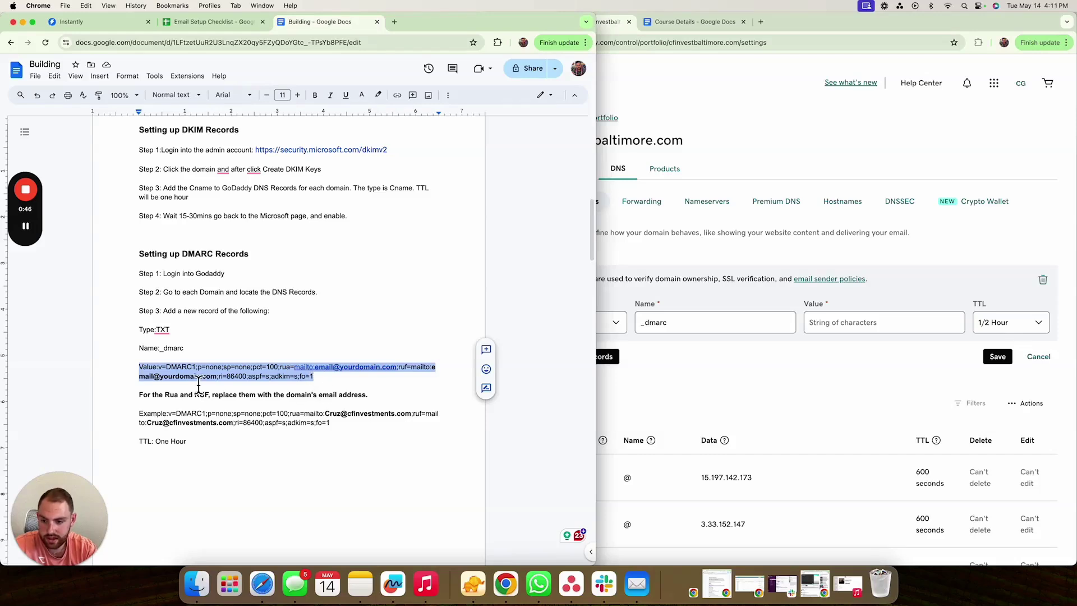
left_click_drag(157, 368, 322, 385)
left_click(180, 376)
left_click_drag(160, 373, 319, 381)
key("super+c")
left_click(160, 373)
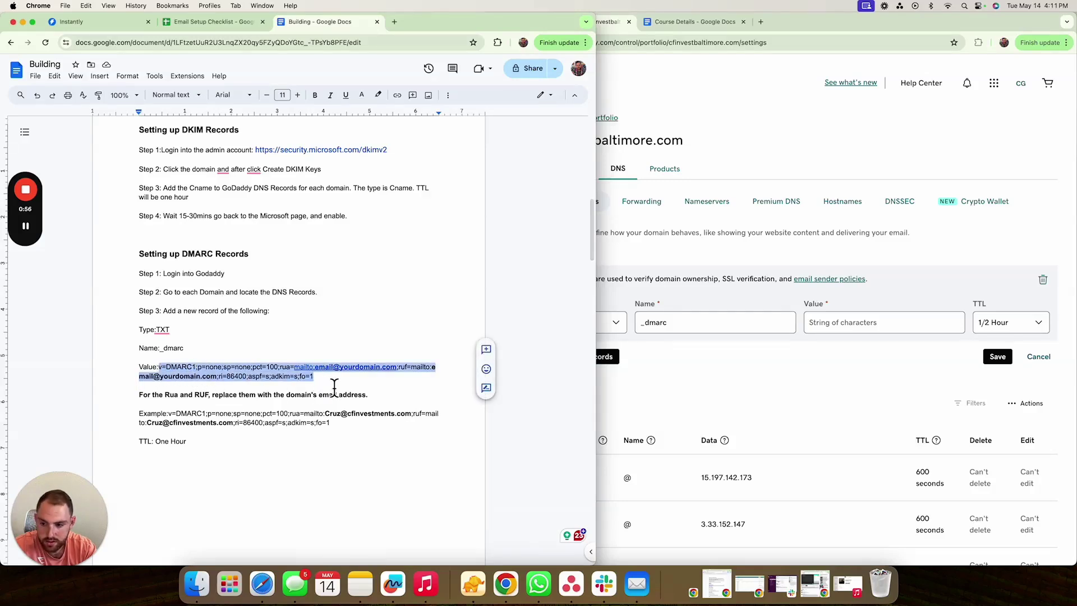
left_click(847, 320)
key("super+v")
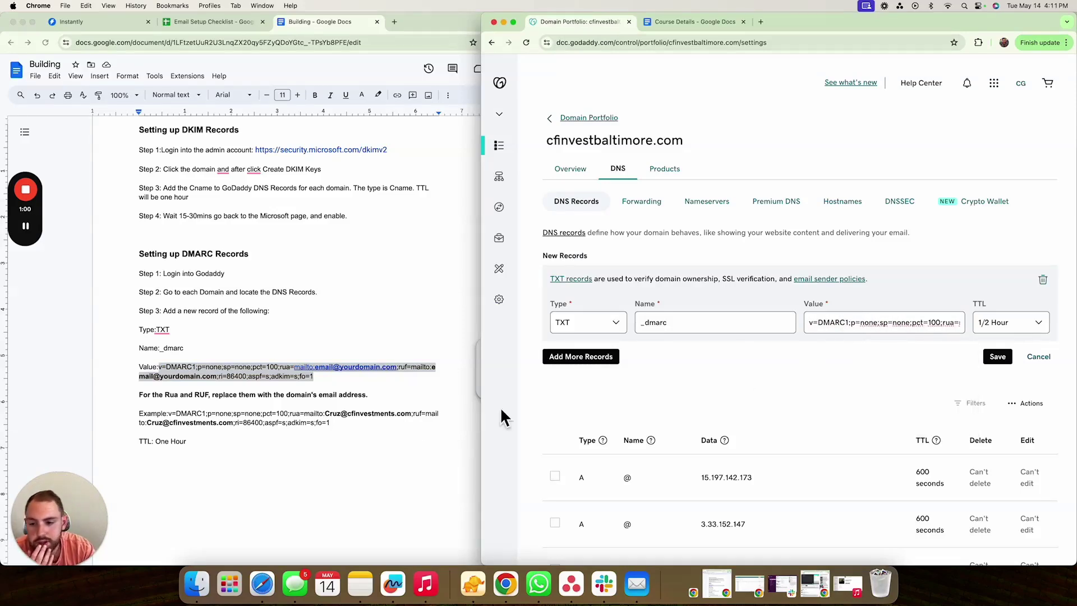
- Check Instantly's DMARC setup page and the Email Setup Checklist, then return to the record form
scroll(325, 426, "down", 1)
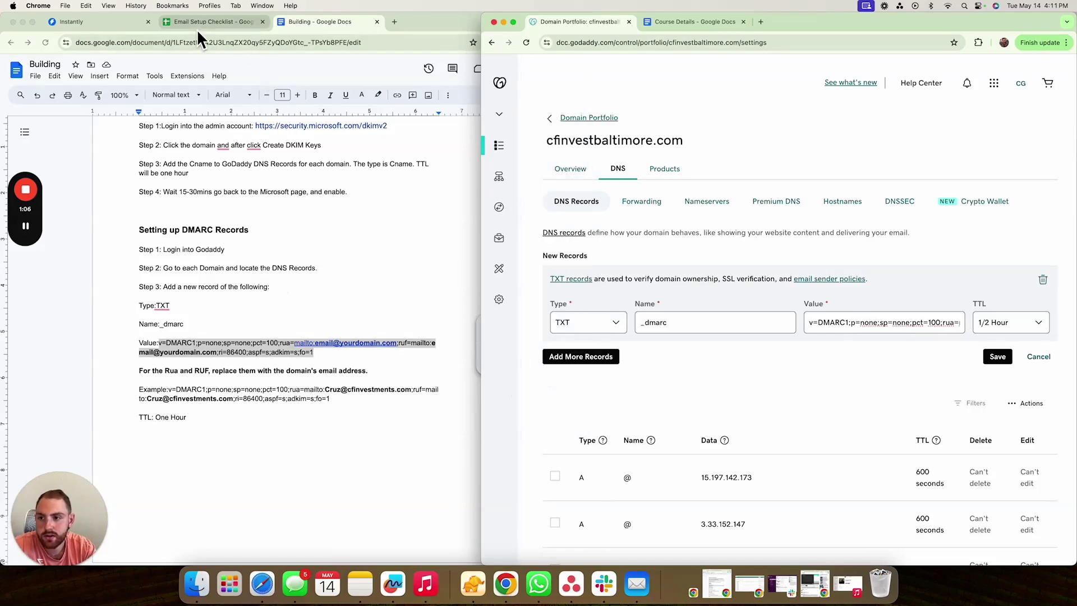
left_click(132, 24)
left_click(179, 26)
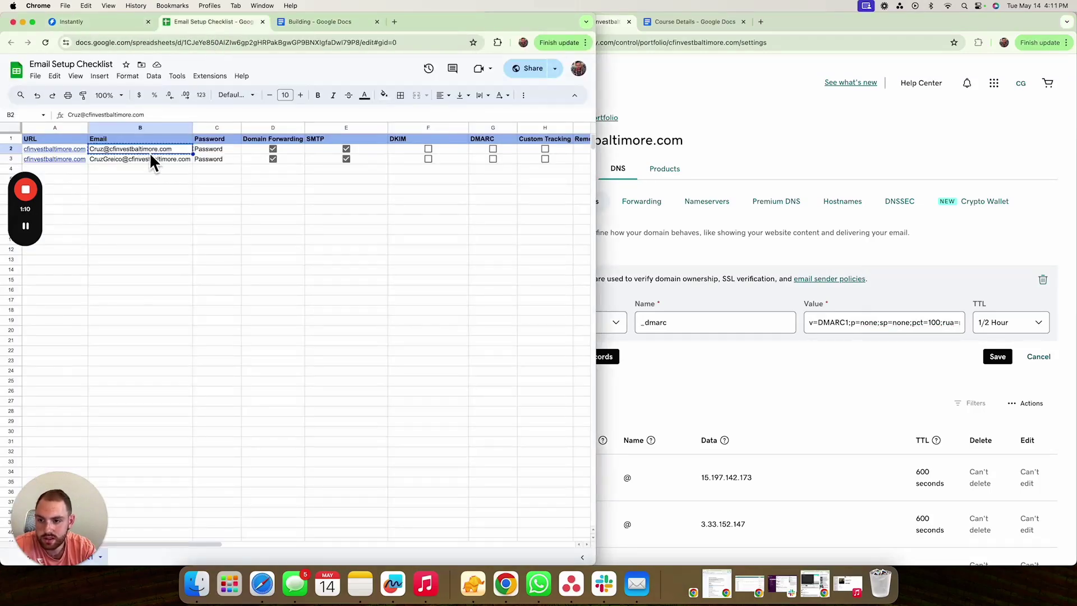
left_click(315, 24)
left_click(759, 356)
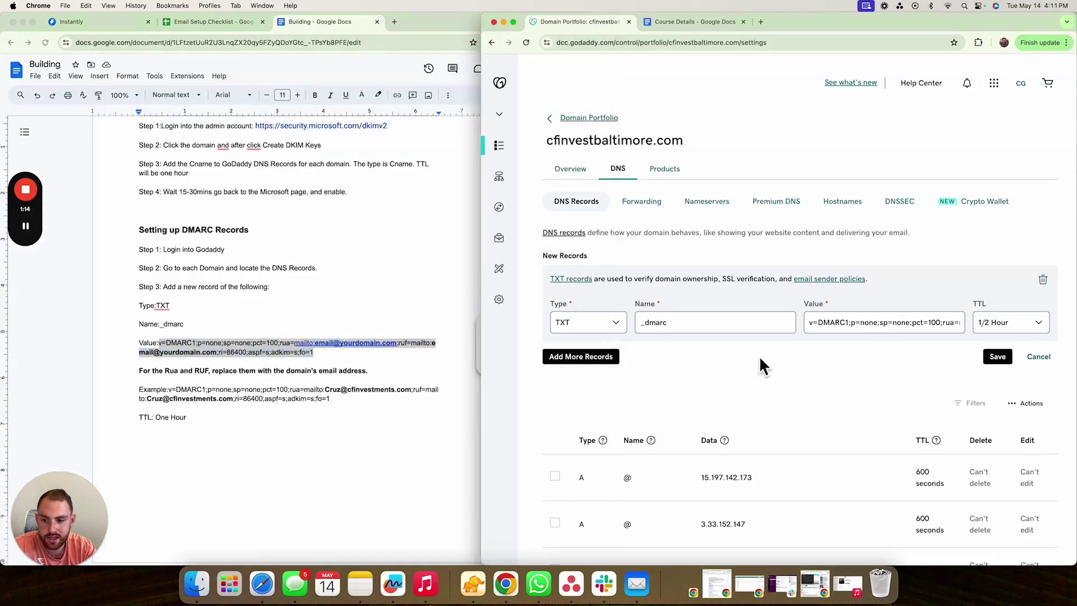
left_click(836, 328)
key("Right")
key("Right")
key("Right")
key("Right")
key("Right")
key("Right")
key("Right")
key("Right")
key("Right")
key("Right")
key("Right")
key("Right")
key("Right")
key("Right")
key("Right")
key("Right")
key("Right")
key("Right")
key("Right")
key("Right")
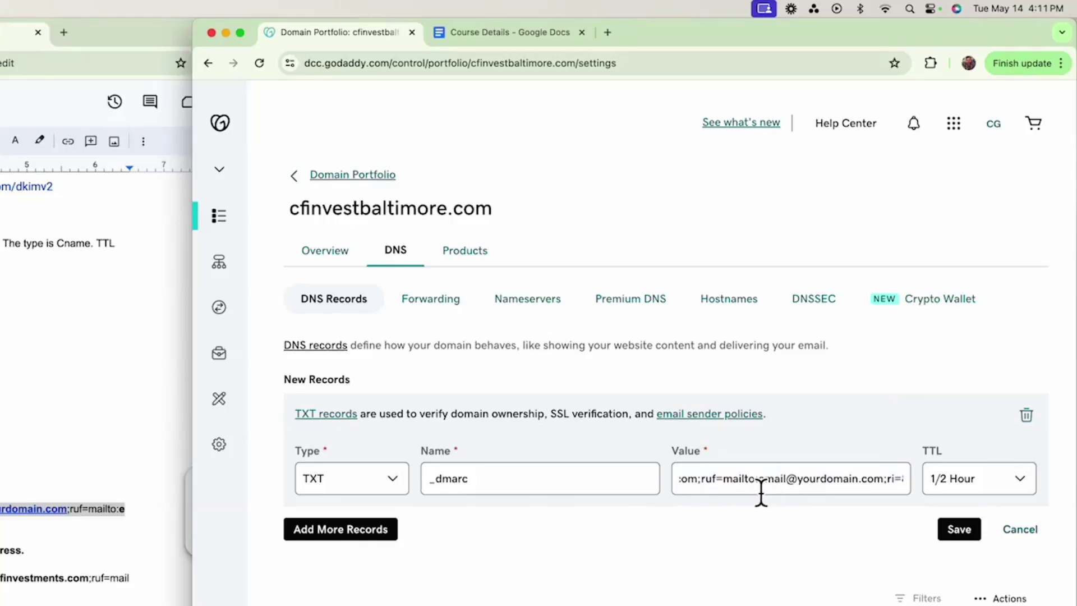
key("Right")
key("Right")
key("Right")
key("Right")
key("Right")
key("Right")
key("Right")
key("Right")
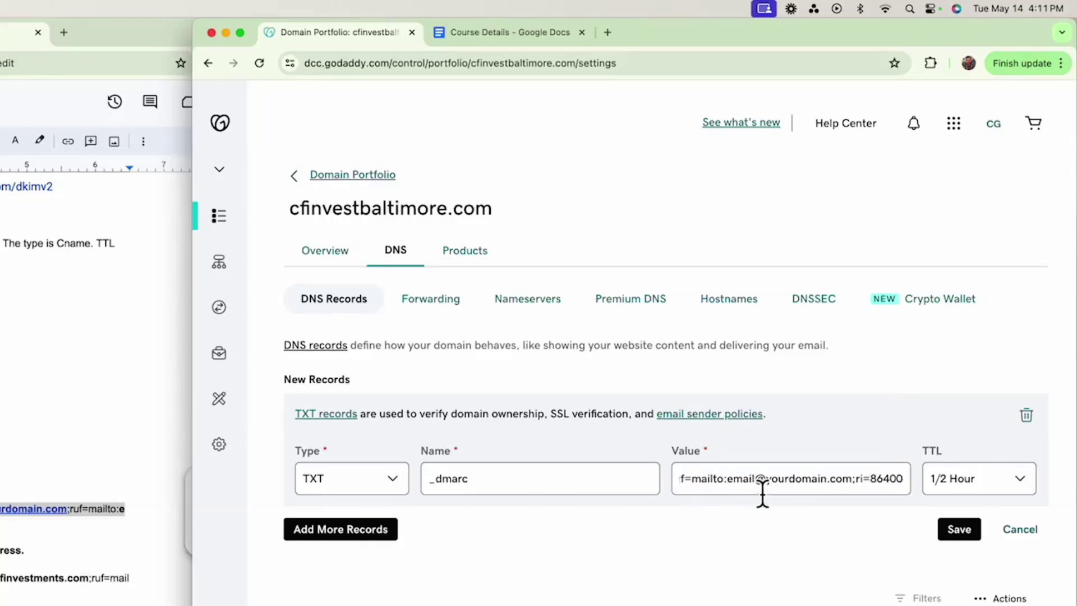
left_click_drag(853, 487, 731, 492)
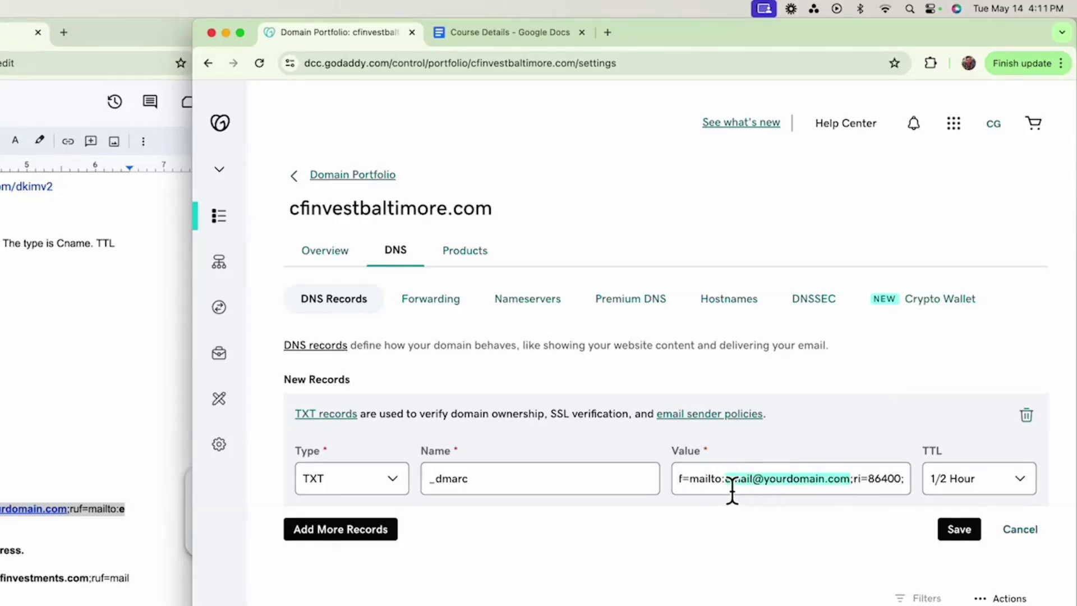
key("super+v")
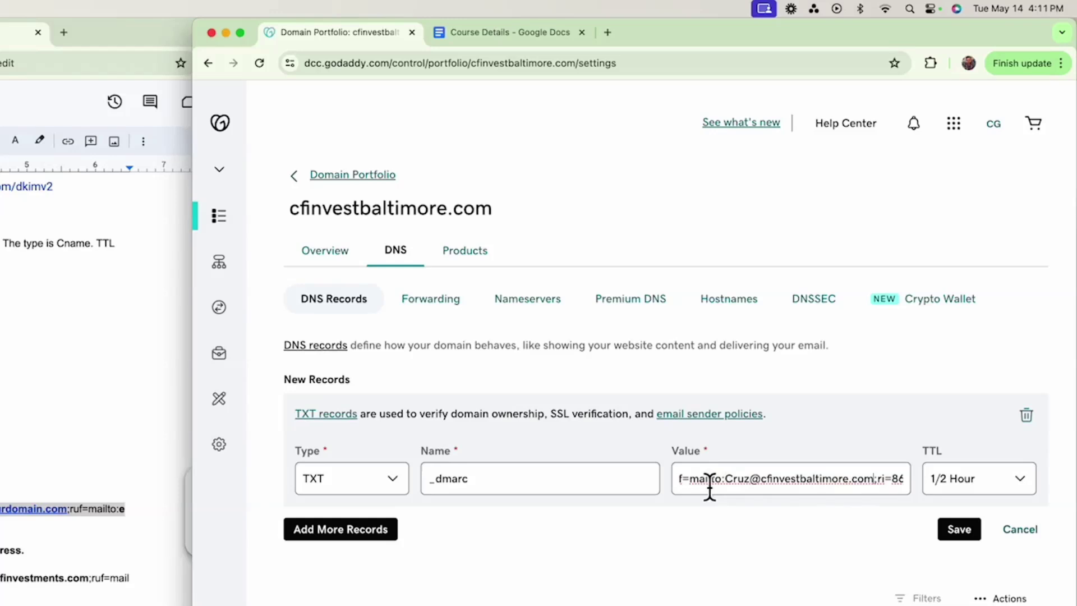
scroll(756, 488, "right", 5)
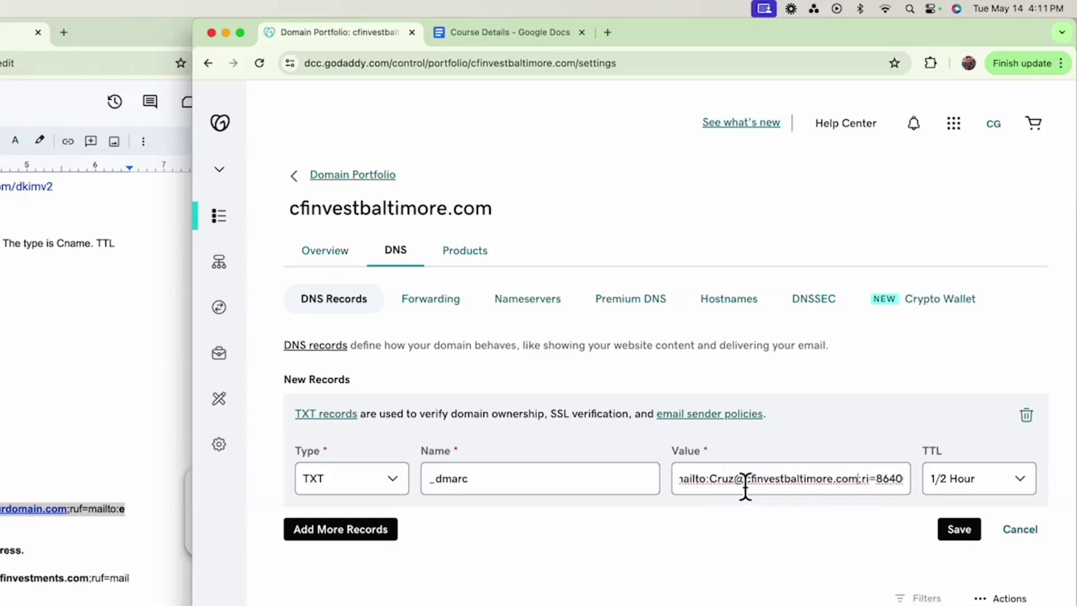
scroll(746, 488, "left", 5)
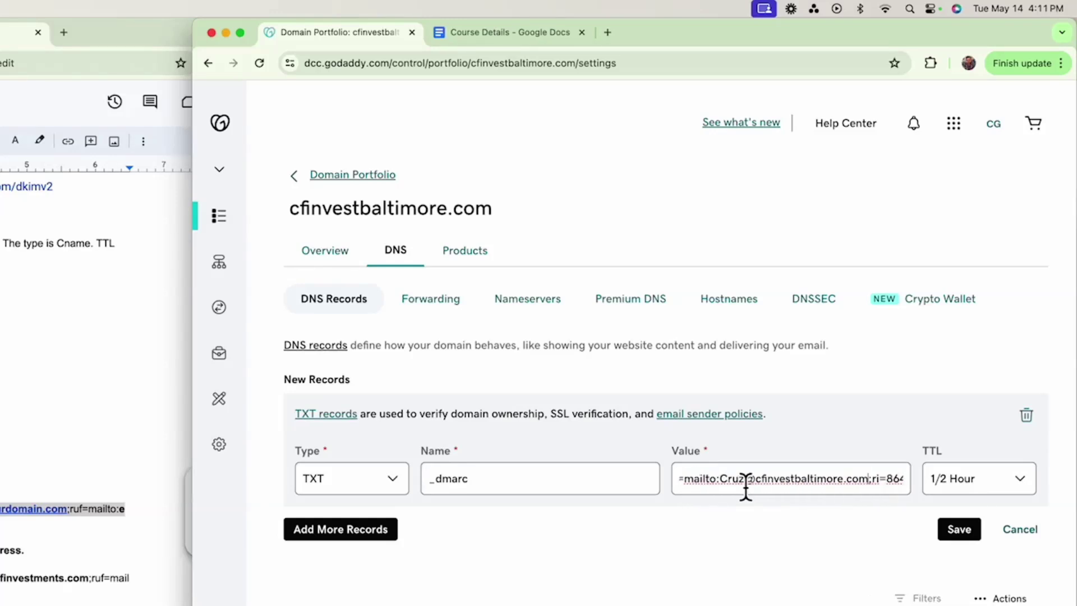
scroll(746, 489, "left", 5)
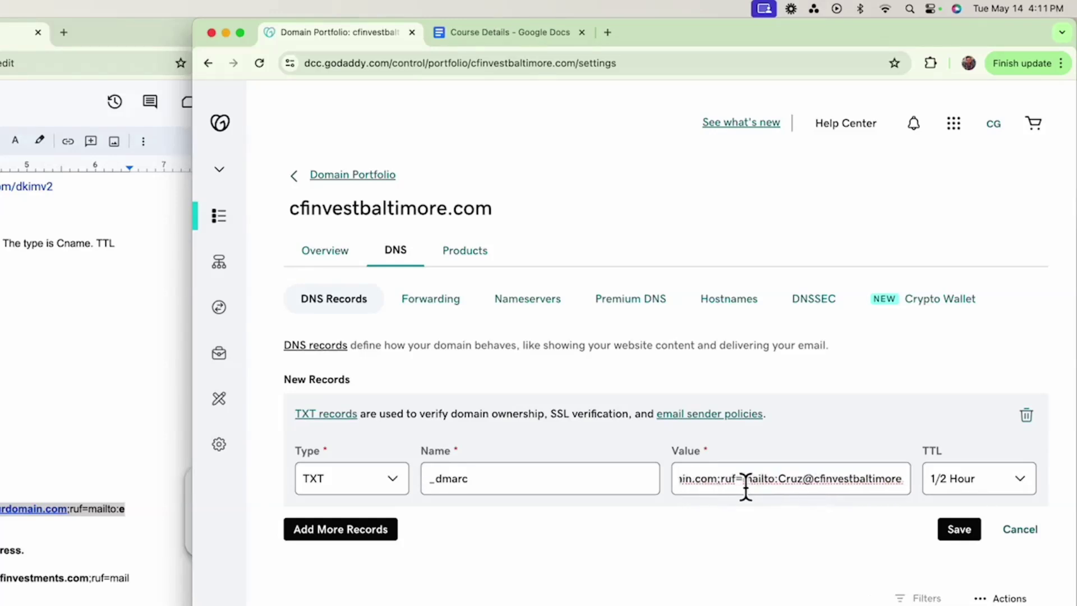
scroll(746, 488, "right", 2)
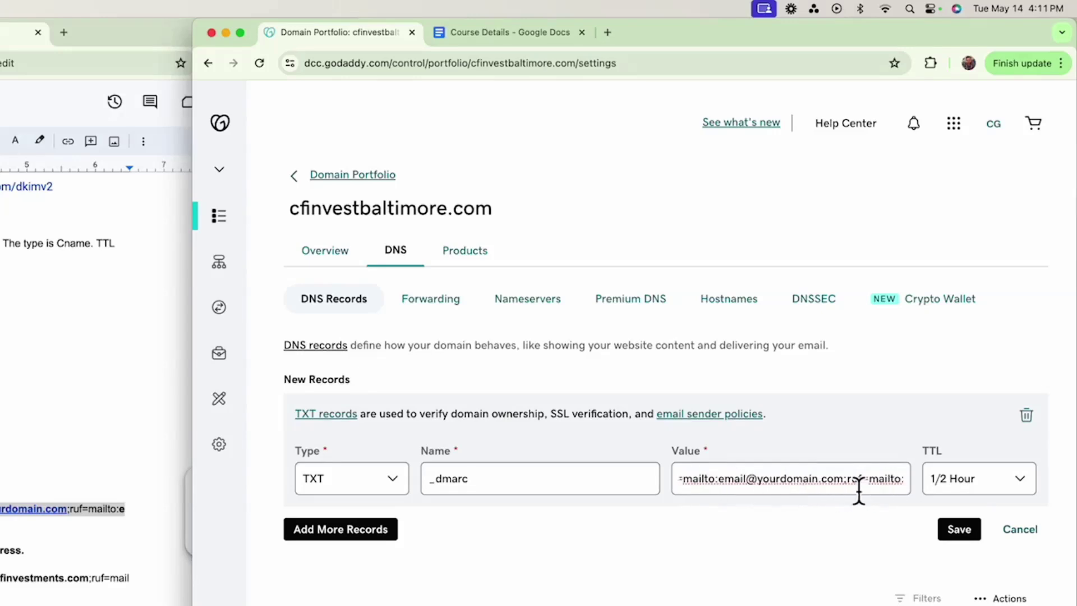
left_click_drag(845, 484, 722, 489)
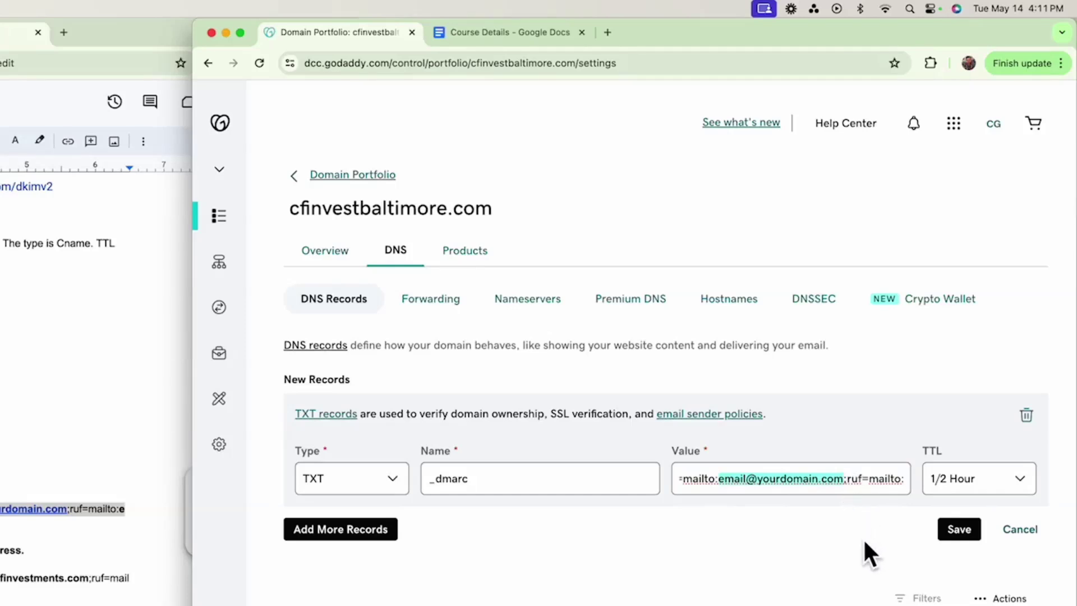
key("super+v")
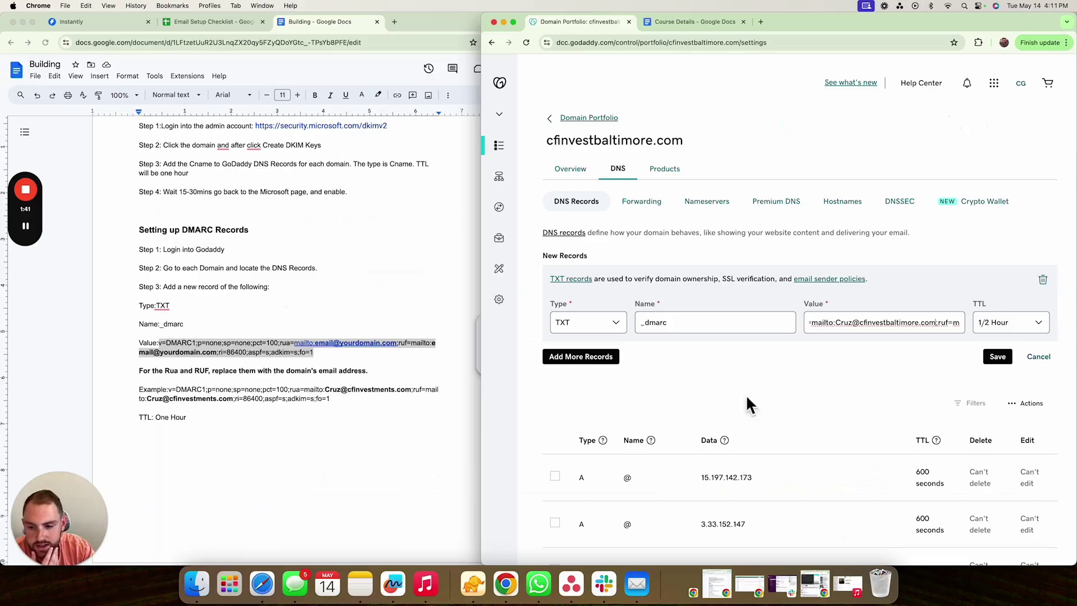
- Set the _dmarc record's TTL to 1 Hour and save it
left_click(1012, 324)
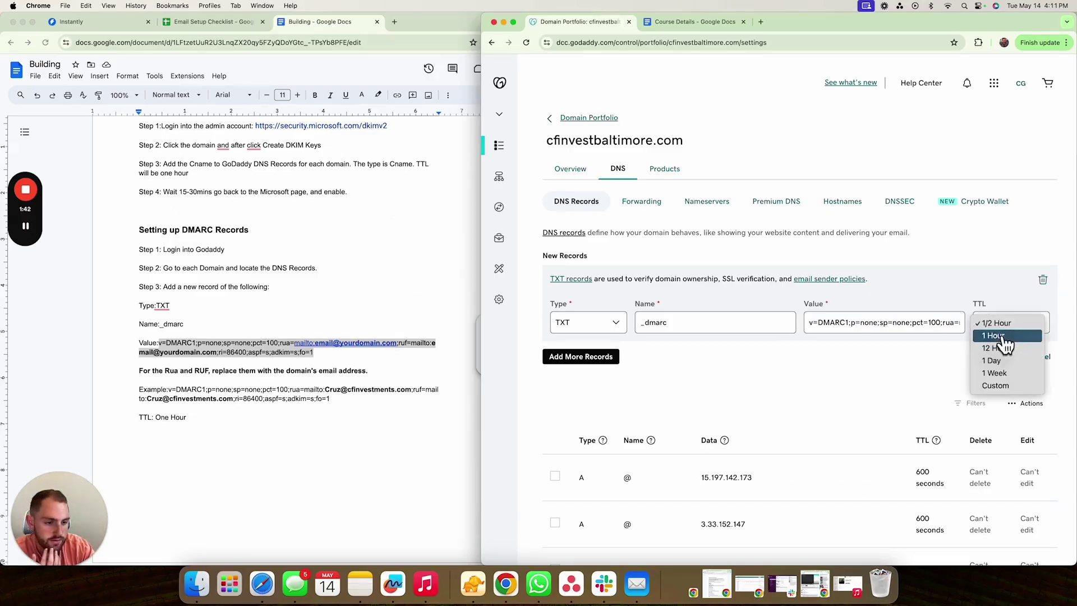
left_click(1000, 344)
left_click(992, 355)
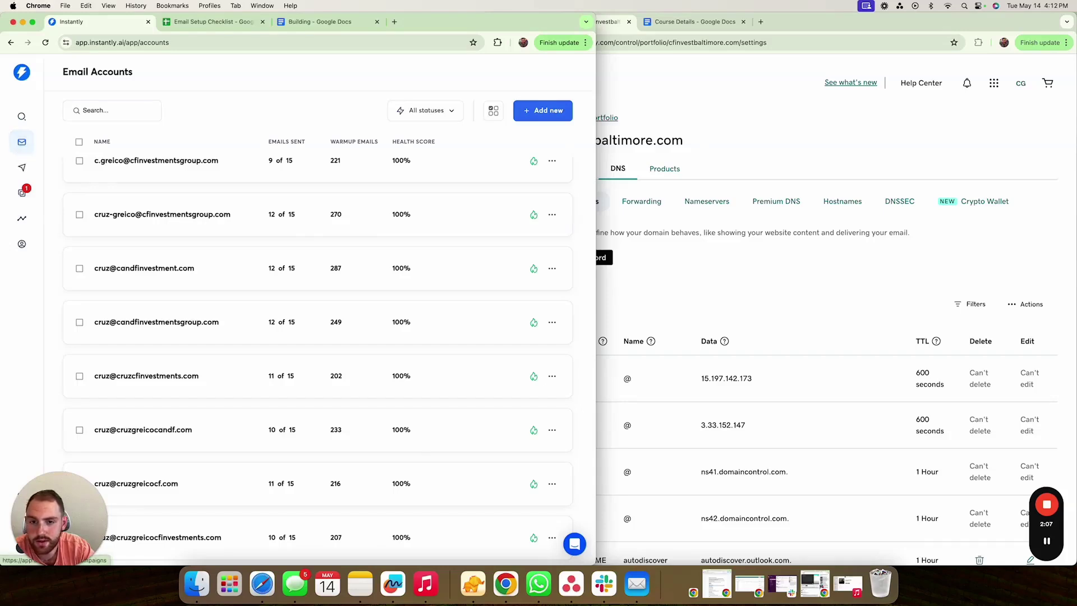
- Run Instantly's domain test for MX, SPF, DKIM and DMARC and review the checklist columns
left_click(493, 112)
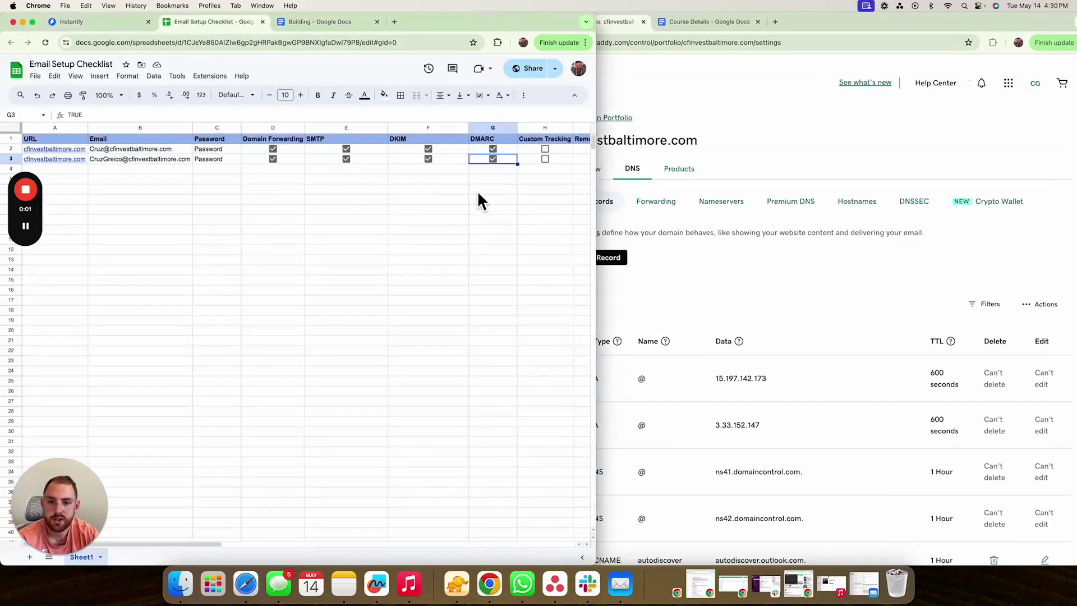
scroll(478, 194, "right", 3)
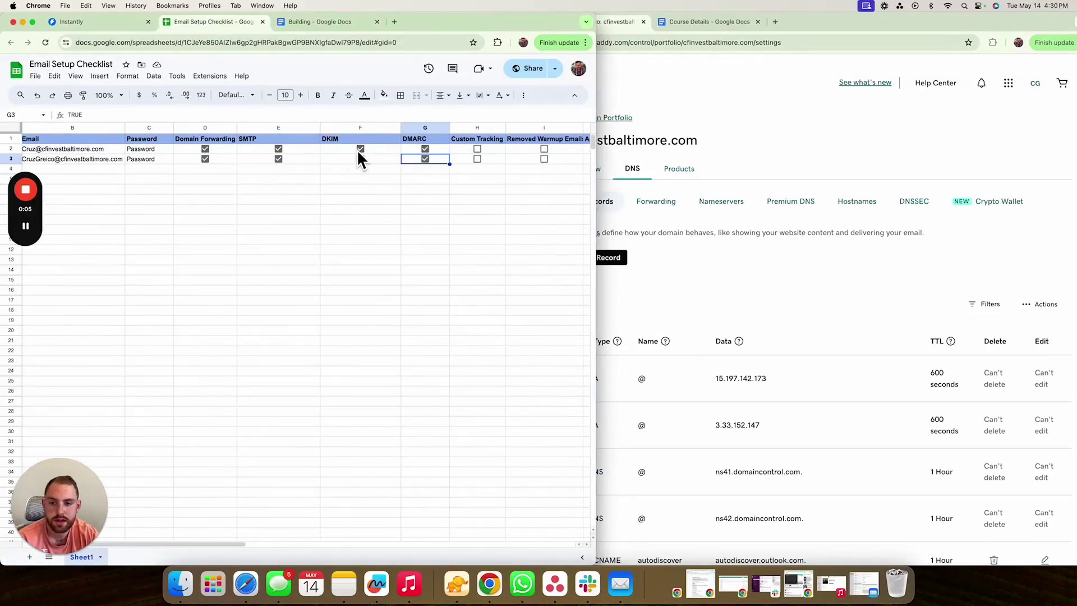
- Go to the Building guide's Setting Up Custom Tracking Domain section
left_click(335, 20)
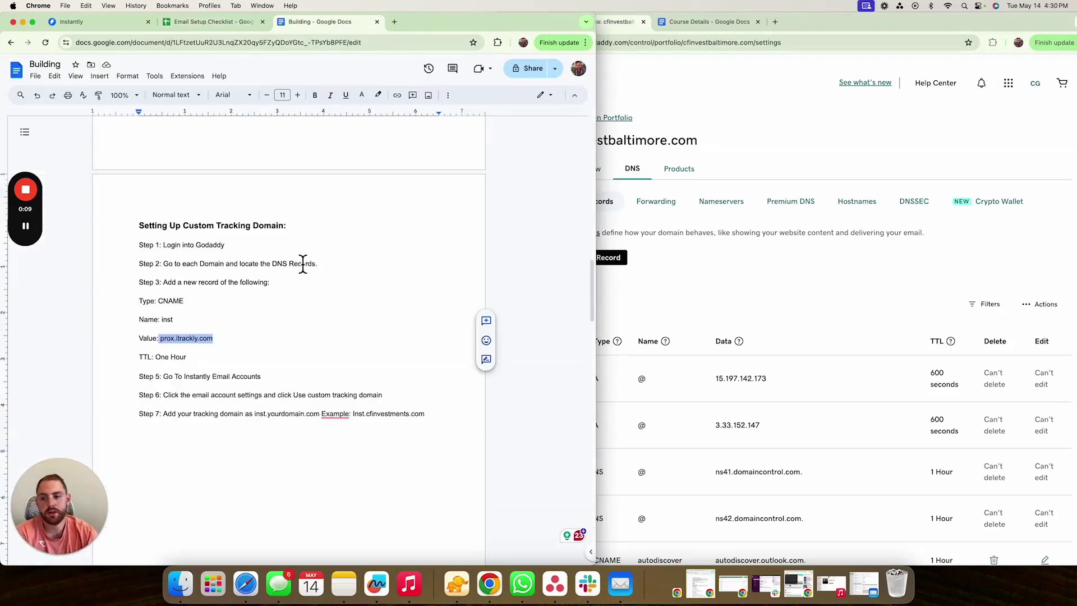
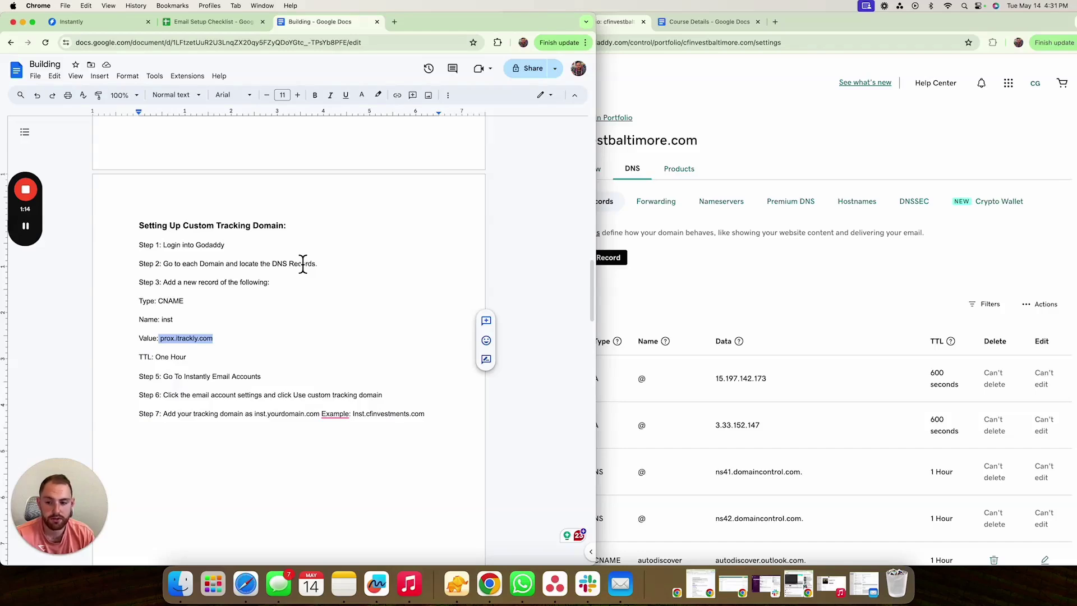
- Start a new DNS record for cfinvestbaltimore.com and set its type to CNAME
left_click(716, 302)
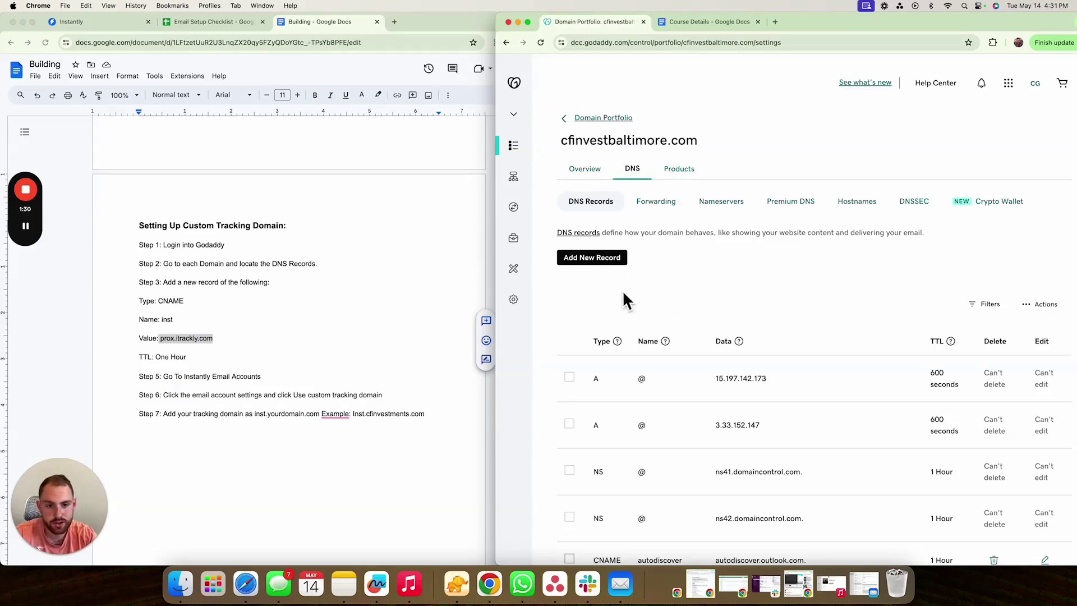
left_click(605, 261)
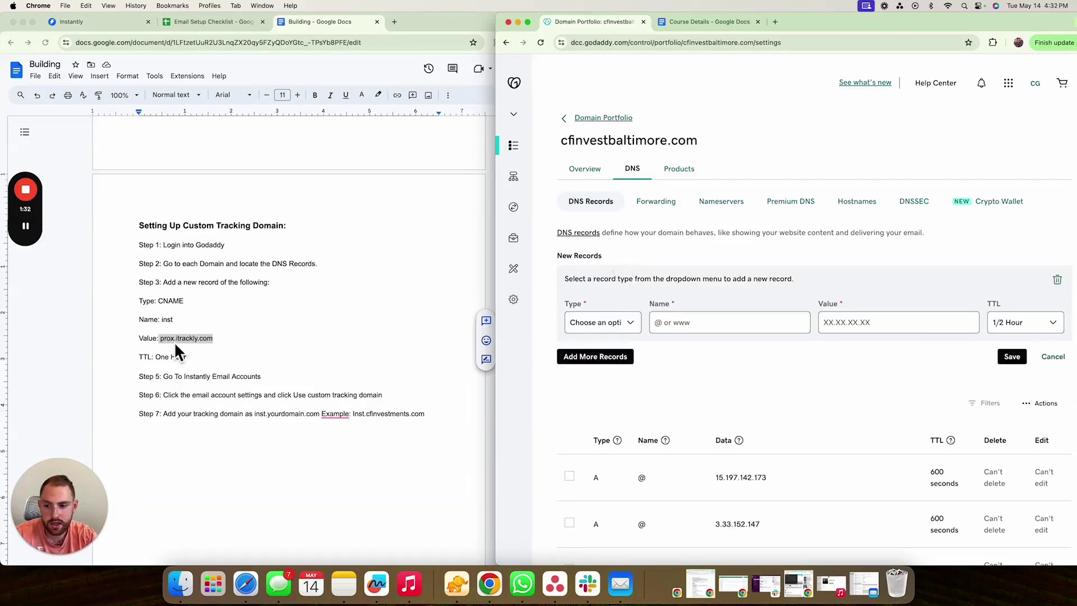
left_click(196, 339)
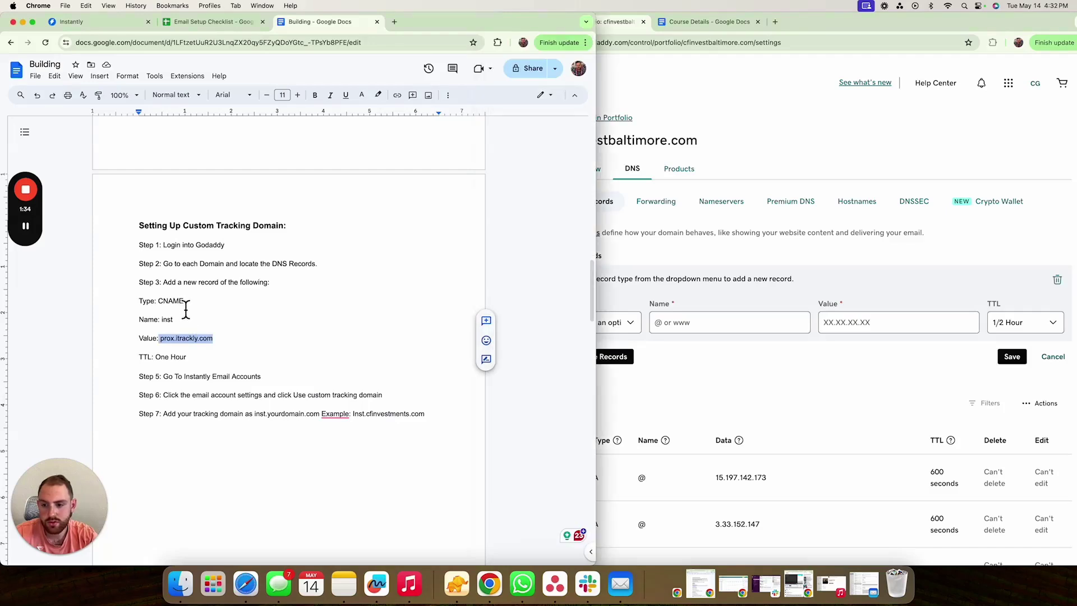
left_click_drag(185, 302, 164, 301)
left_click(624, 324)
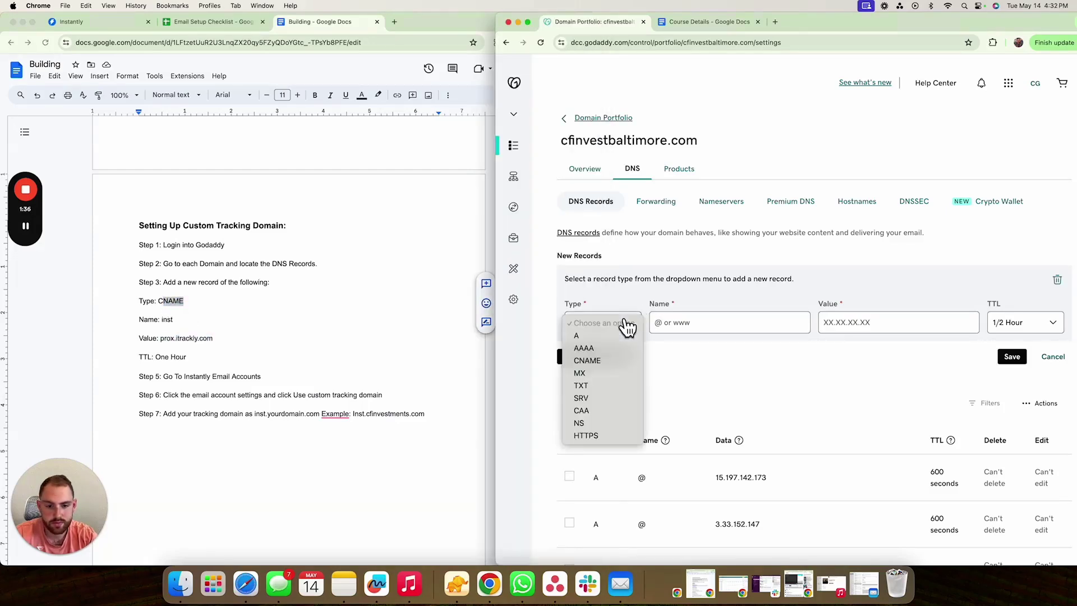
left_click(618, 365)
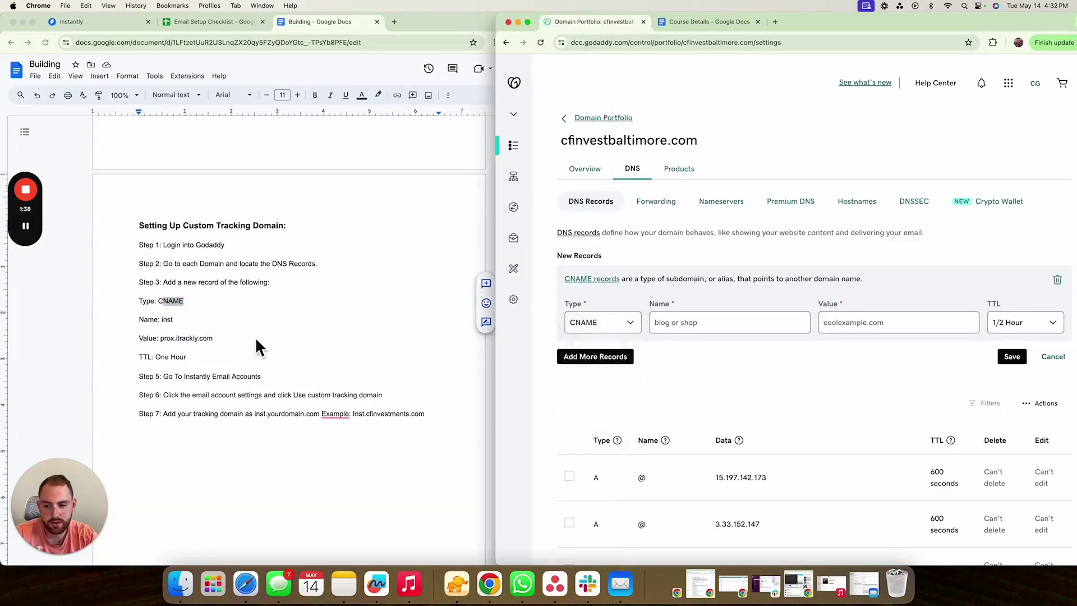
- Fill in name inst and value prox.itrackly.com, copied from the setup instructions
left_click(193, 336)
left_click(171, 328)
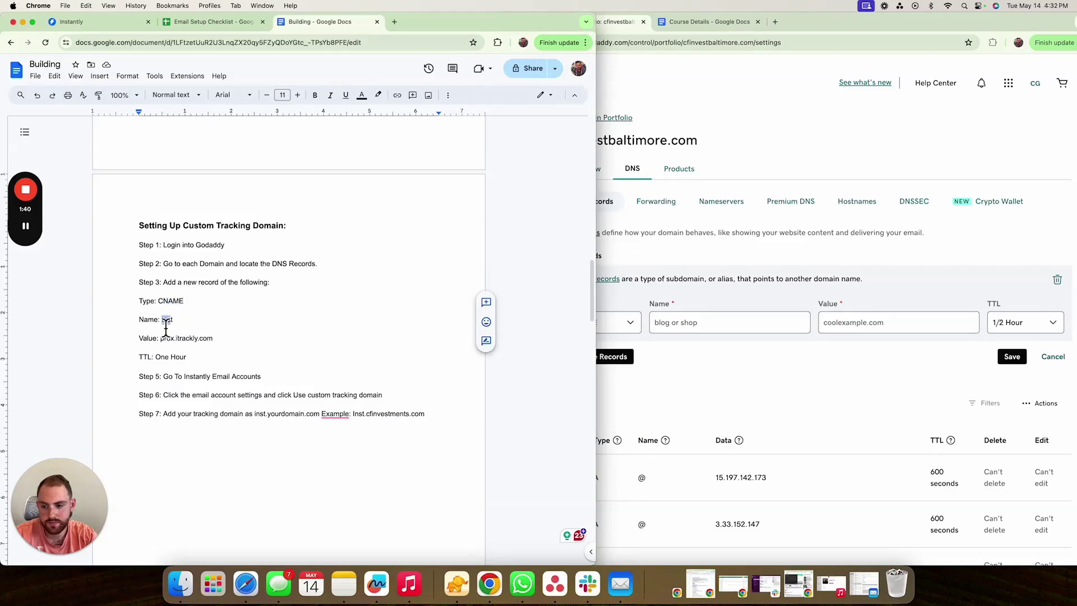
double_click(167, 320)
key("super+c")
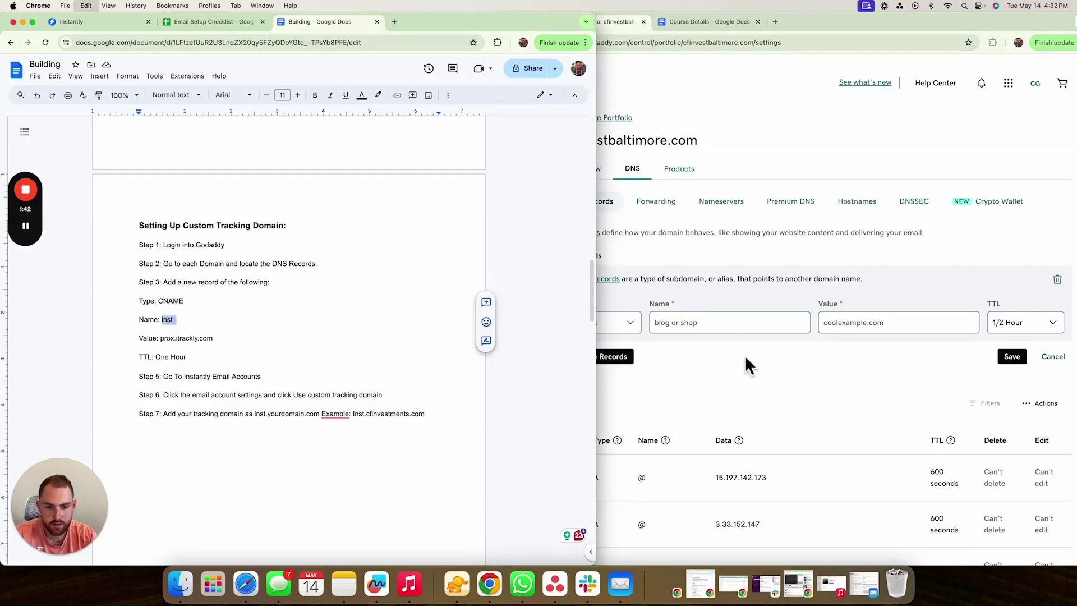
left_click(722, 324)
key("super+v")
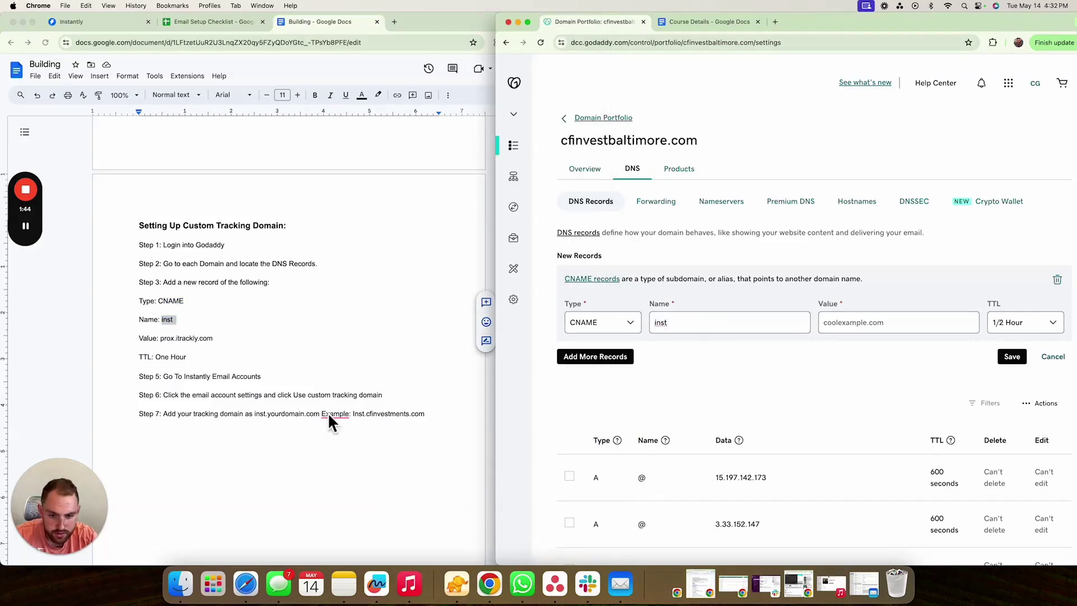
left_click(166, 344)
left_click_drag(163, 338, 214, 344)
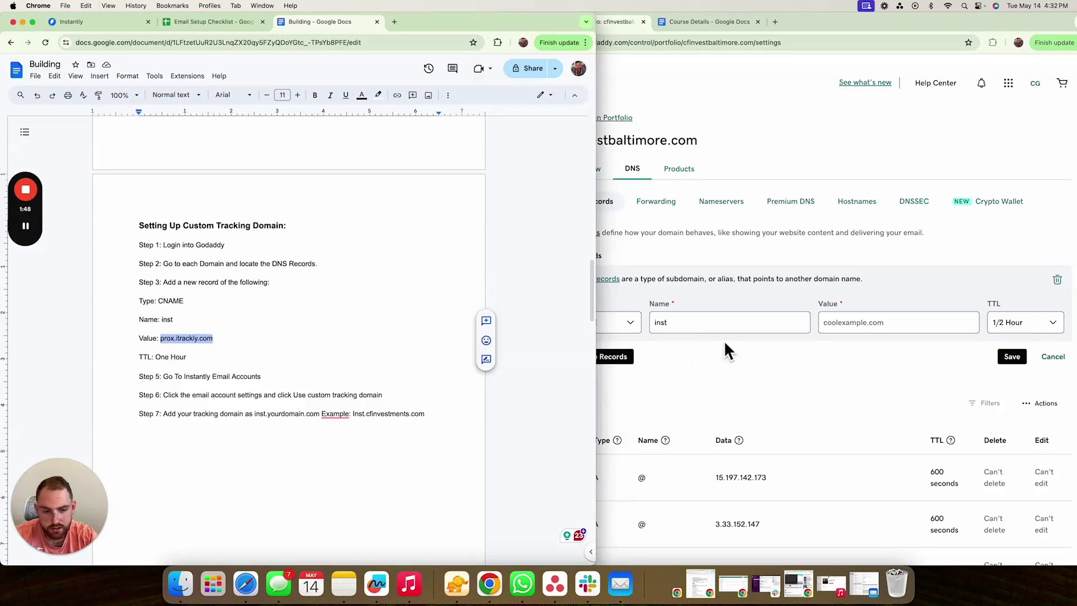
left_click(829, 331)
key("super+v")
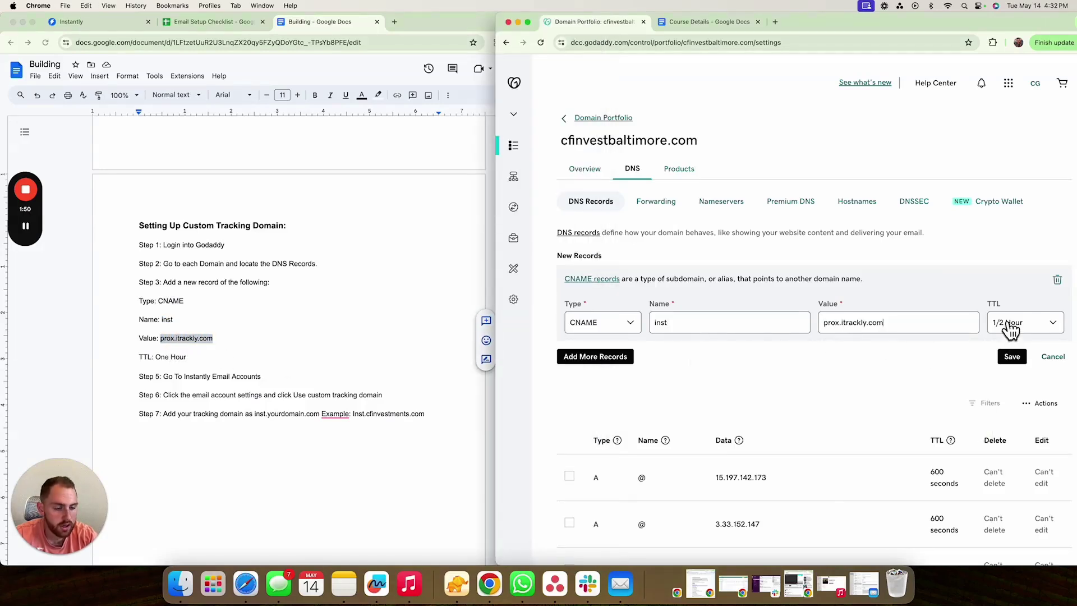
- Set the CNAME record's TTL to 1 Hour and save it, then find Step 6 in the guide
left_click(1010, 330)
left_click(1007, 335)
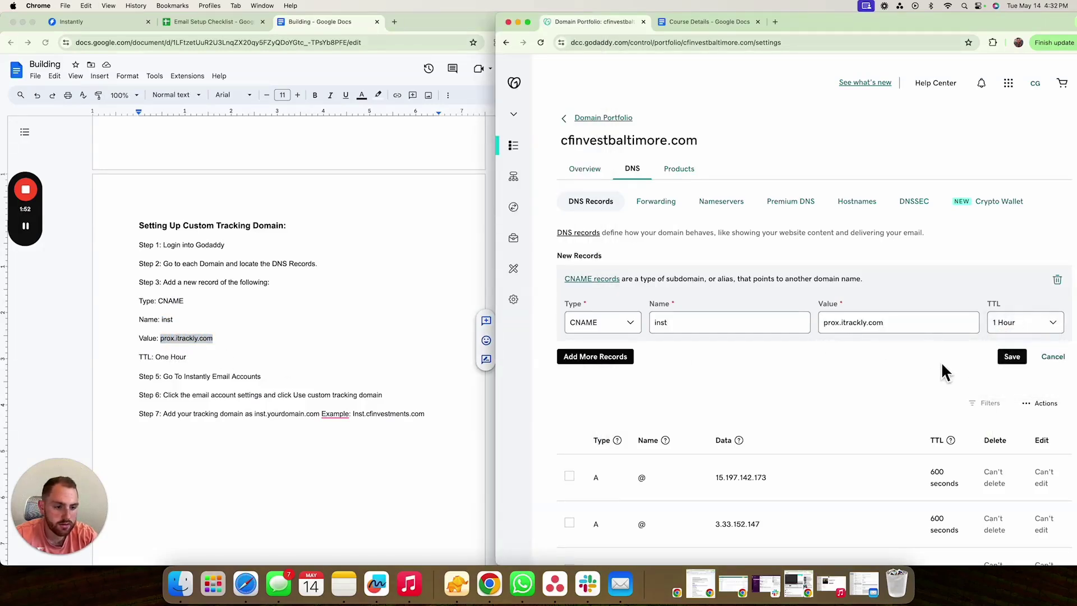
left_click(1005, 360)
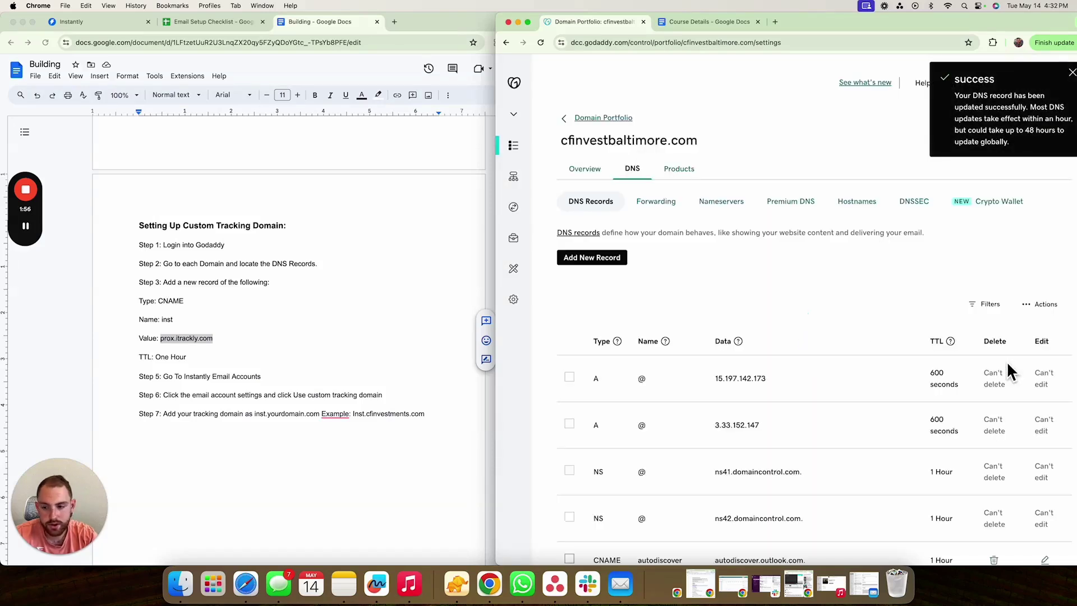
scroll(325, 379, "down", 2)
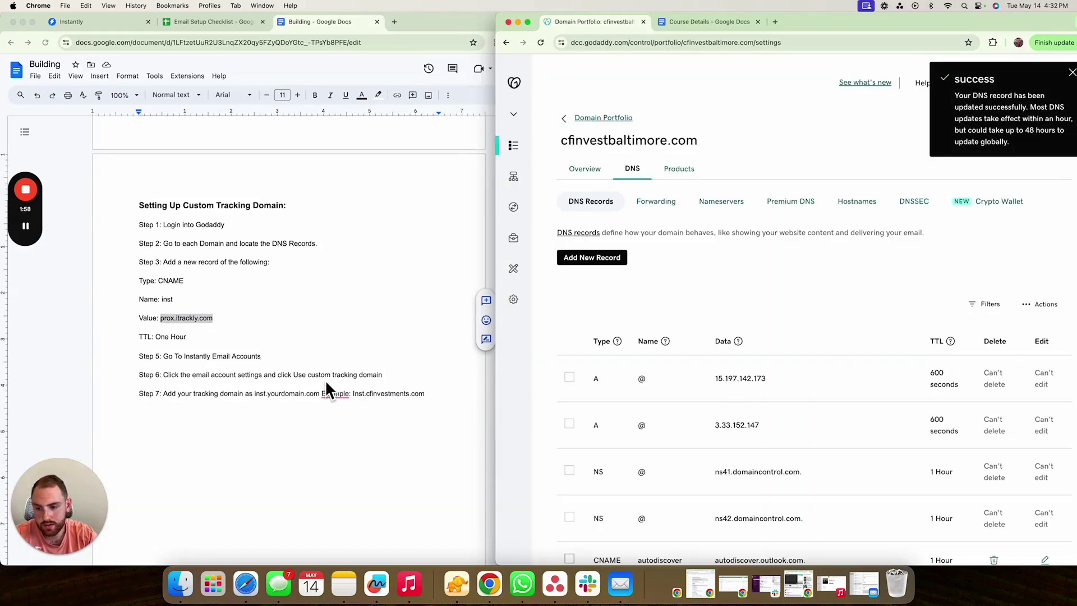
left_click(230, 415)
left_click(401, 374)
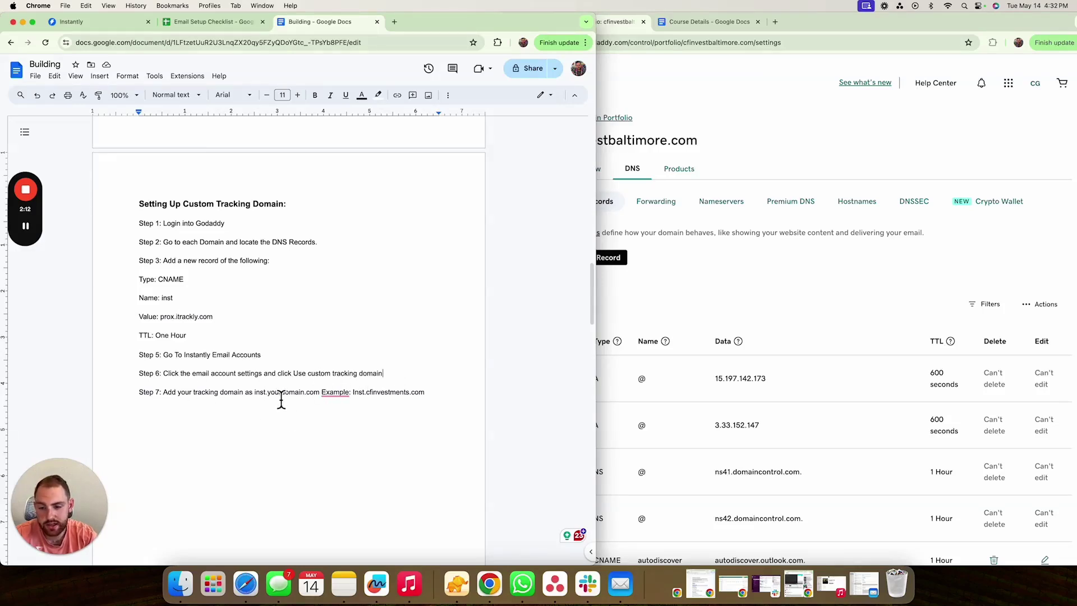
- Turn on Use custom tracking domain in the first sending account's settings
left_click(73, 22)
left_click(233, 216)
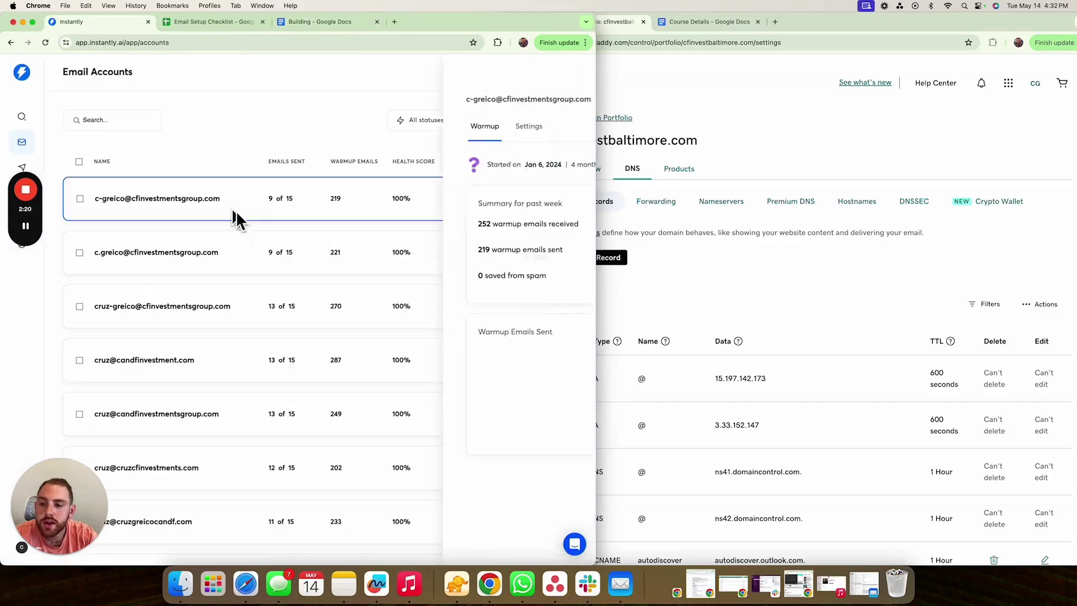
left_click(379, 130)
scroll(407, 359, "down", 2)
scroll(406, 358, "down", 5)
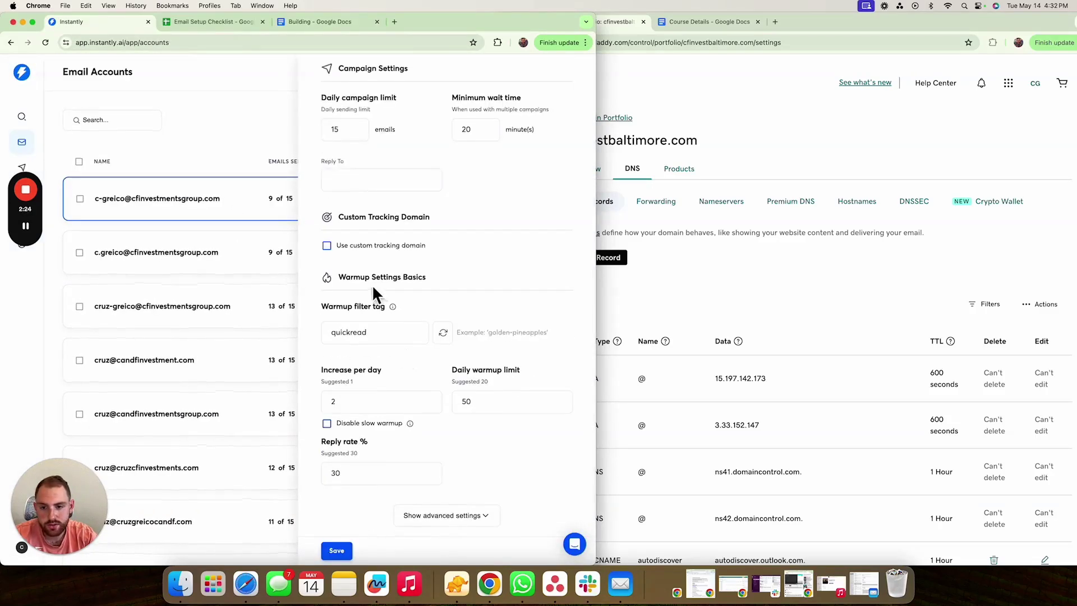
left_click(326, 246)
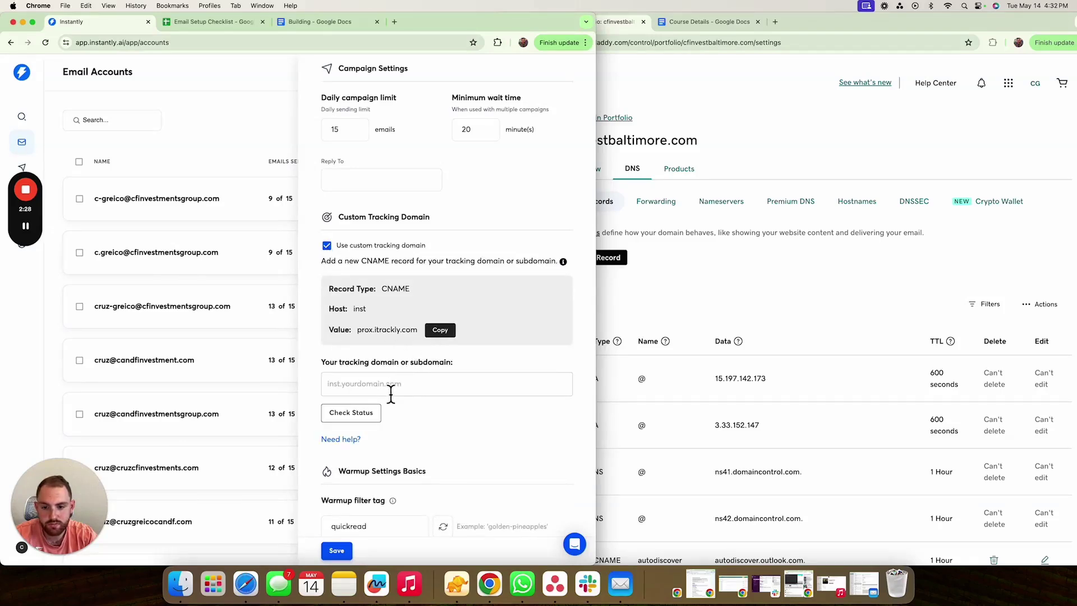
- Enter inst.cfinvestbaltimore.com as the tracking domain, taking the domain from the checklist sheet
left_click(388, 393)
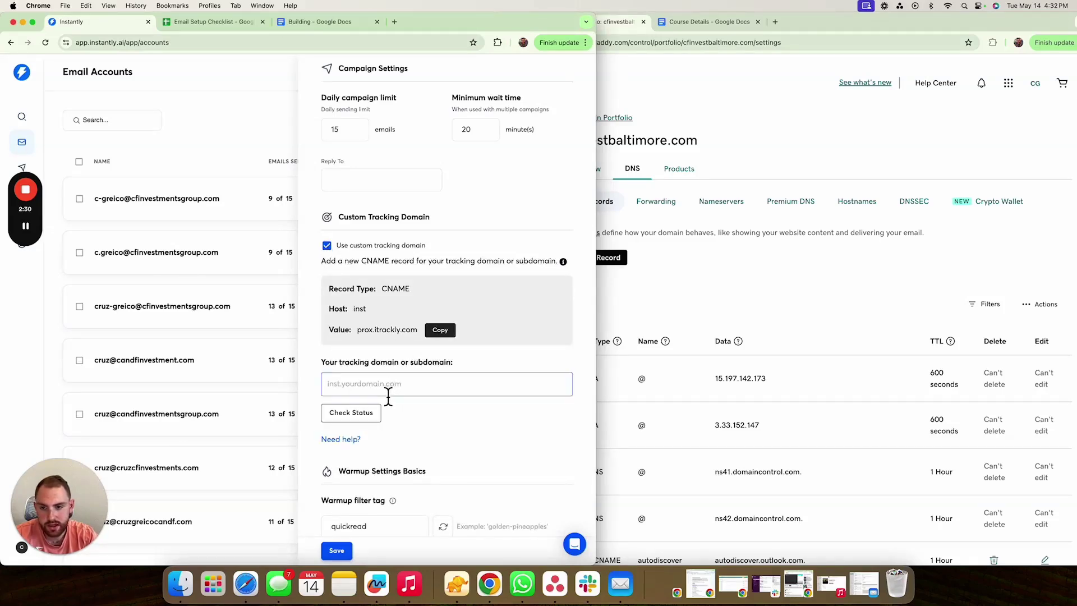
type("ins")
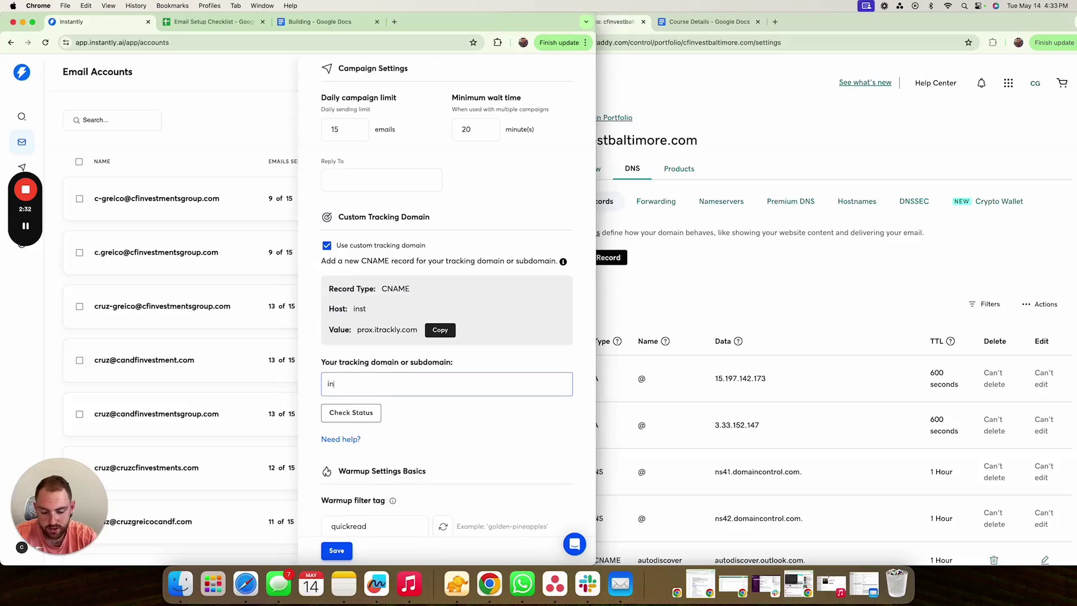
key("BackSpace")
key("BackSpace")
key("BackSpace")
key("BackSpace")
type("inst.")
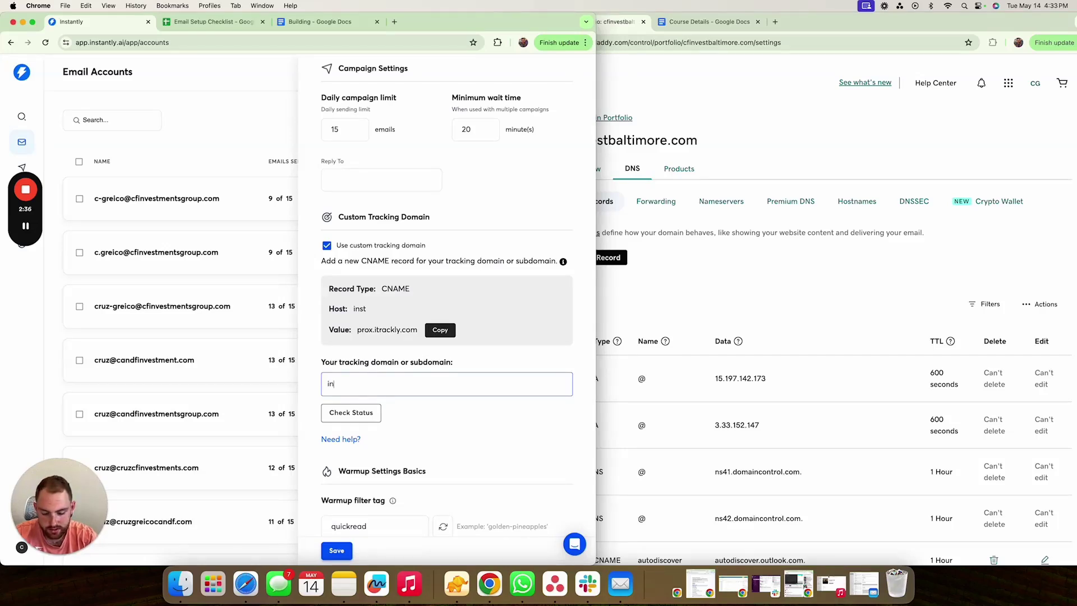
left_click(208, 22)
left_click(87, 150)
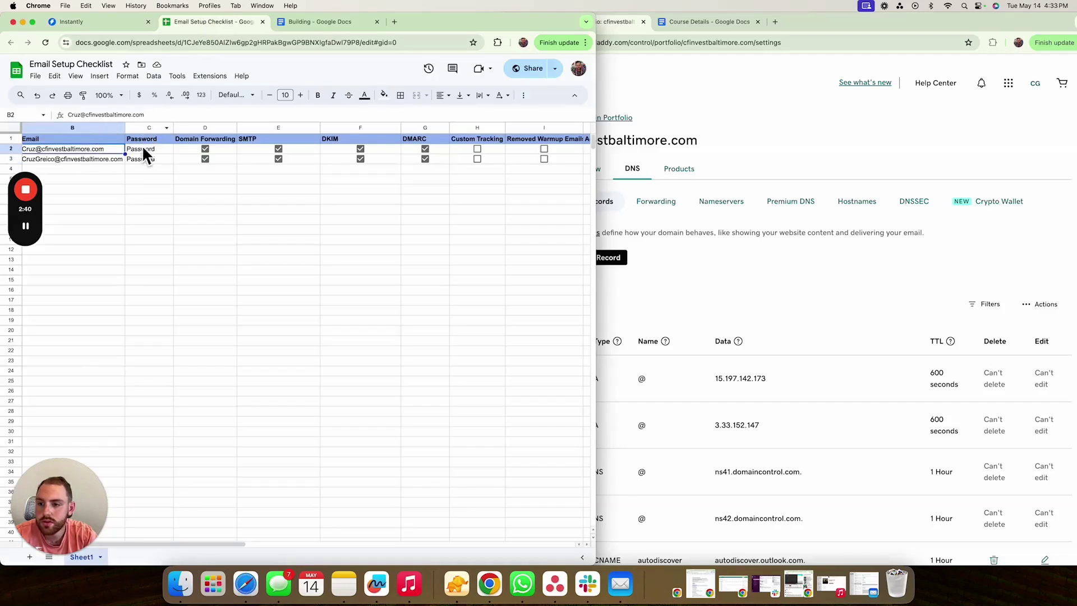
key("cmd+z")
left_click(127, 22)
left_click(452, 385)
type("cfinvestbaltimore.com")
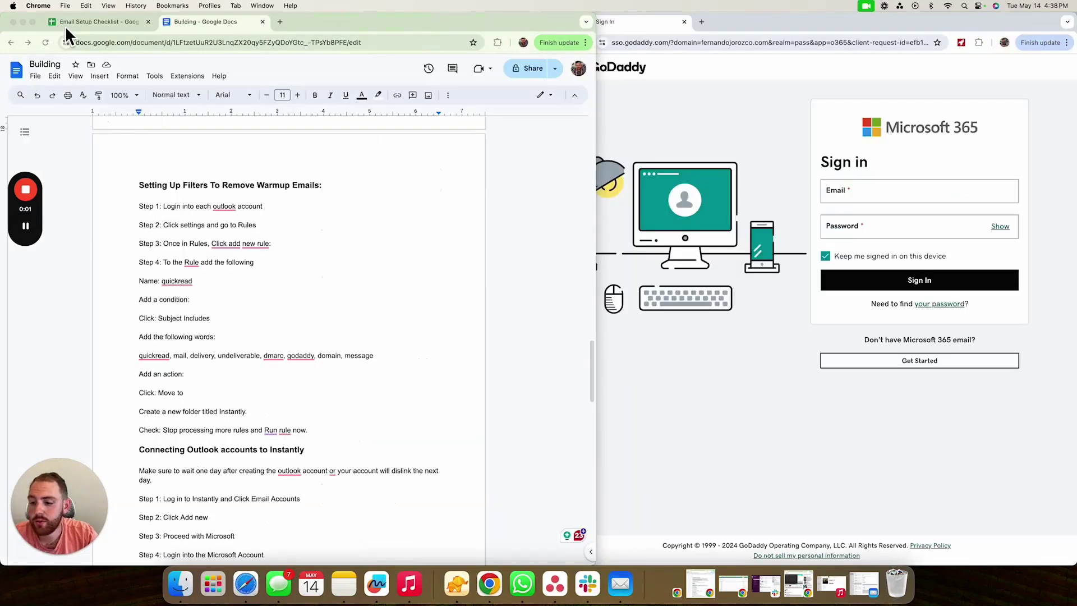
- Paste the account's email address from the checklist into the Microsoft 365 sign-in
left_click(65, 25)
scroll(332, 213, "right", 5)
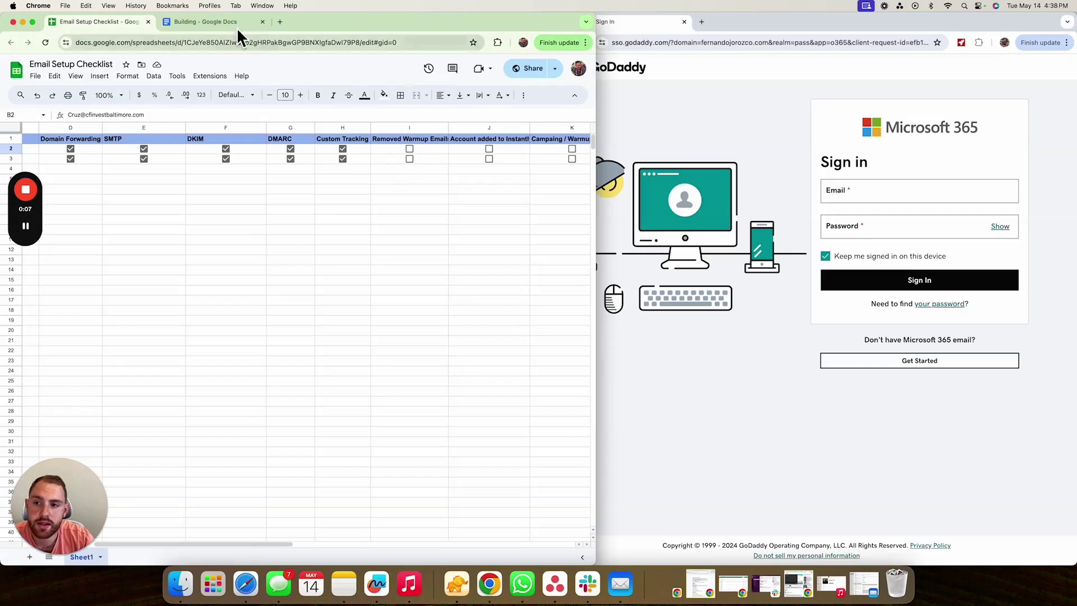
left_click(207, 23)
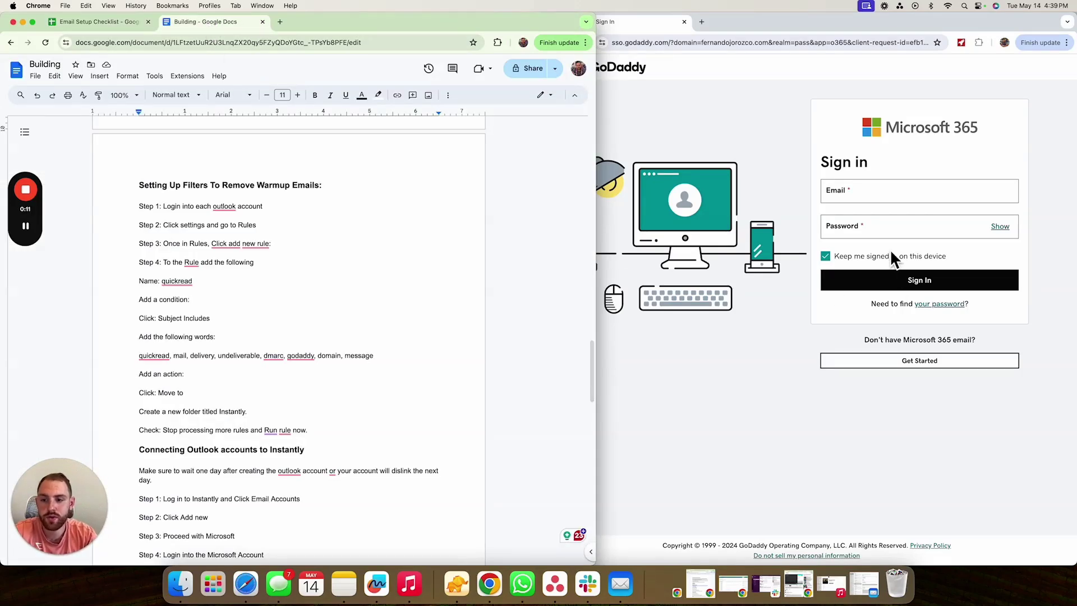
left_click(864, 192)
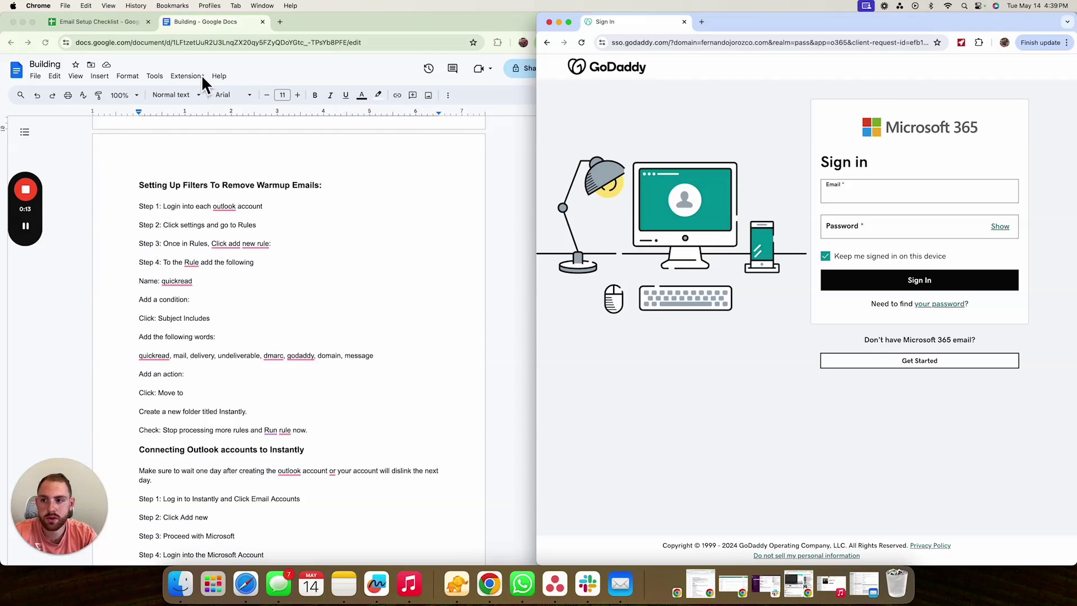
left_click(99, 25)
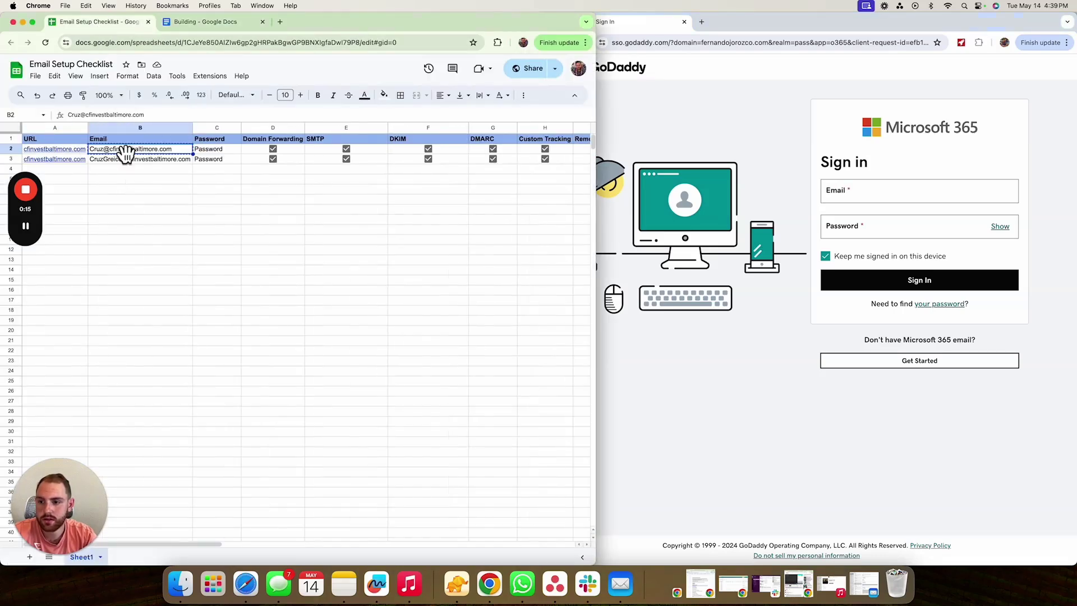
left_click(875, 197)
key("cmd+v")
- Enter the account password, submit, and confirm the trust prompt to finish signing in
left_click(853, 231)
type("••••••••••")
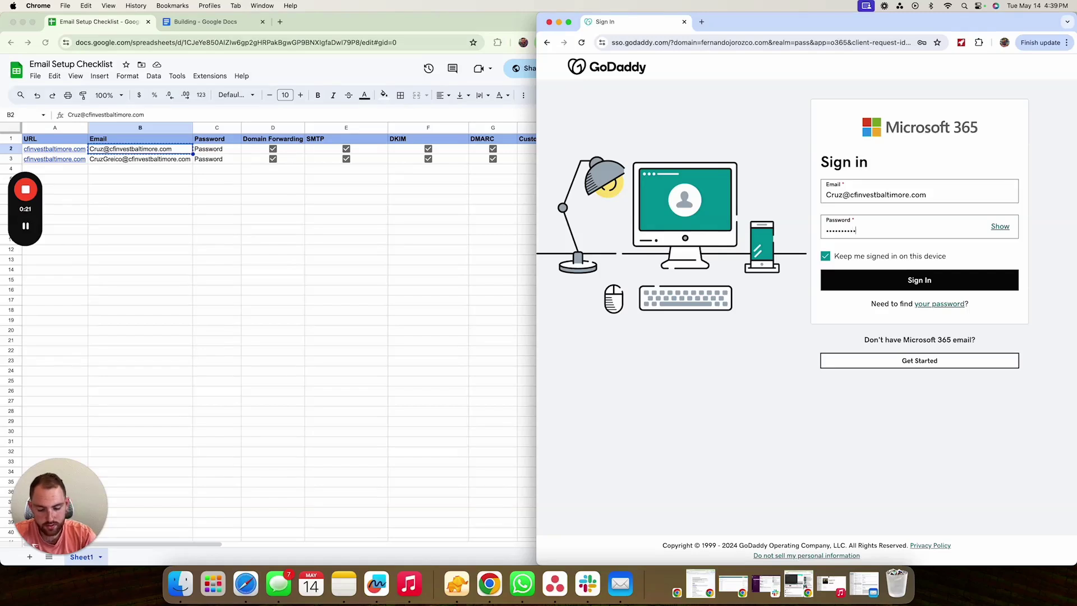
key("Return")
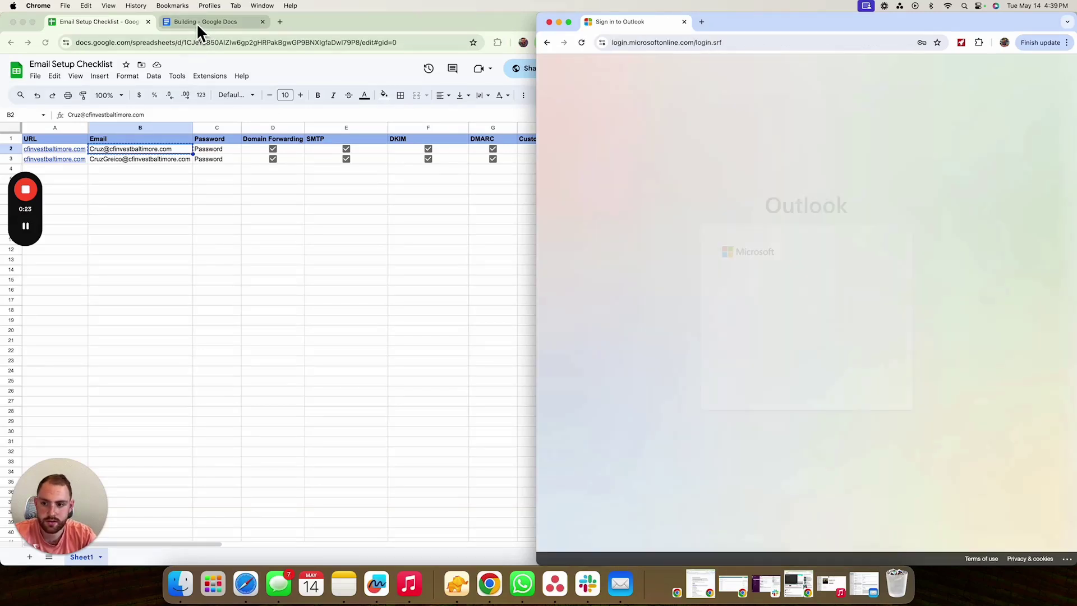
left_click(196, 23)
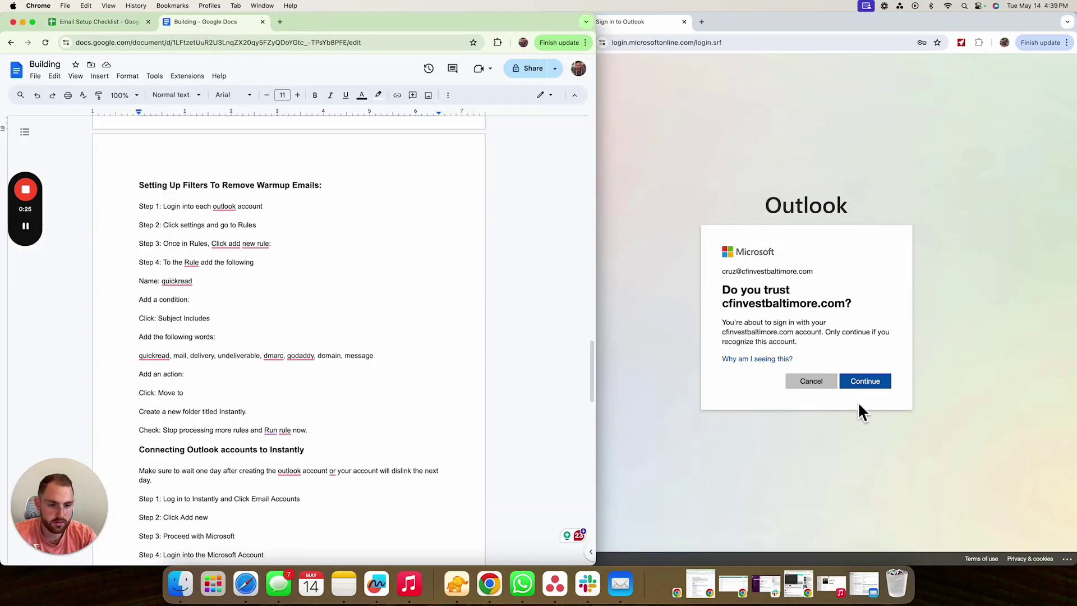
left_click(867, 383)
left_click(868, 383)
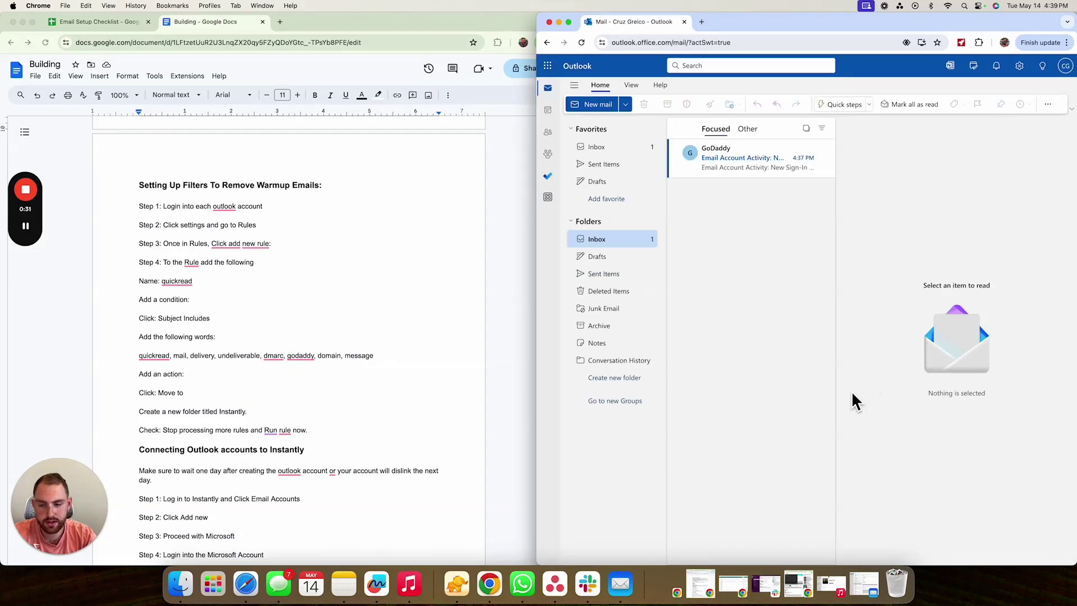
- Start a new Outlook mail rule named Instantly under Settings > Mail > Rules
left_click(1019, 75)
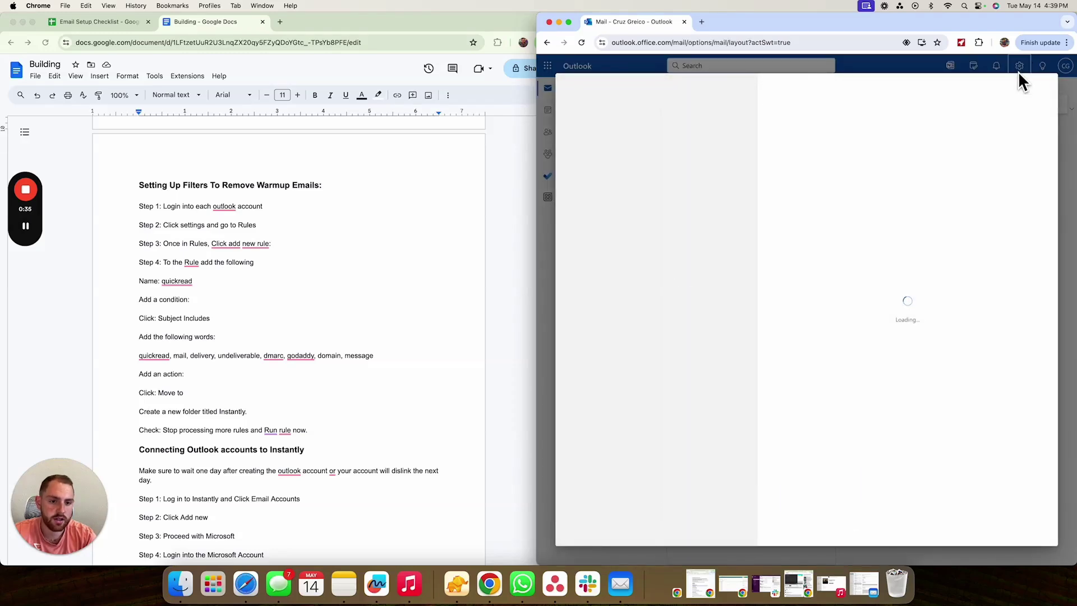
left_click(676, 154)
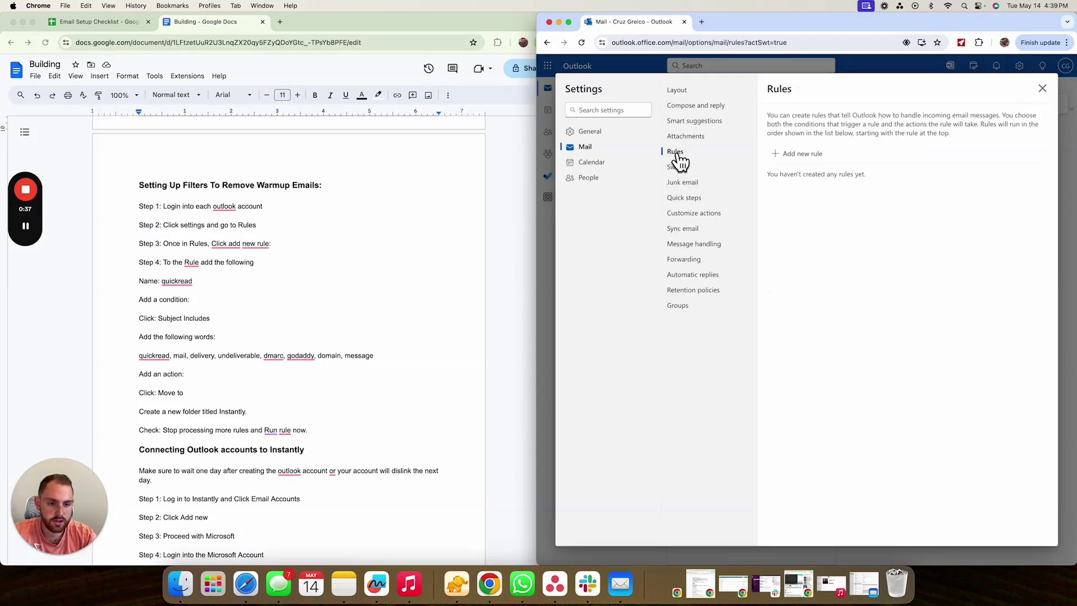
left_click(788, 160)
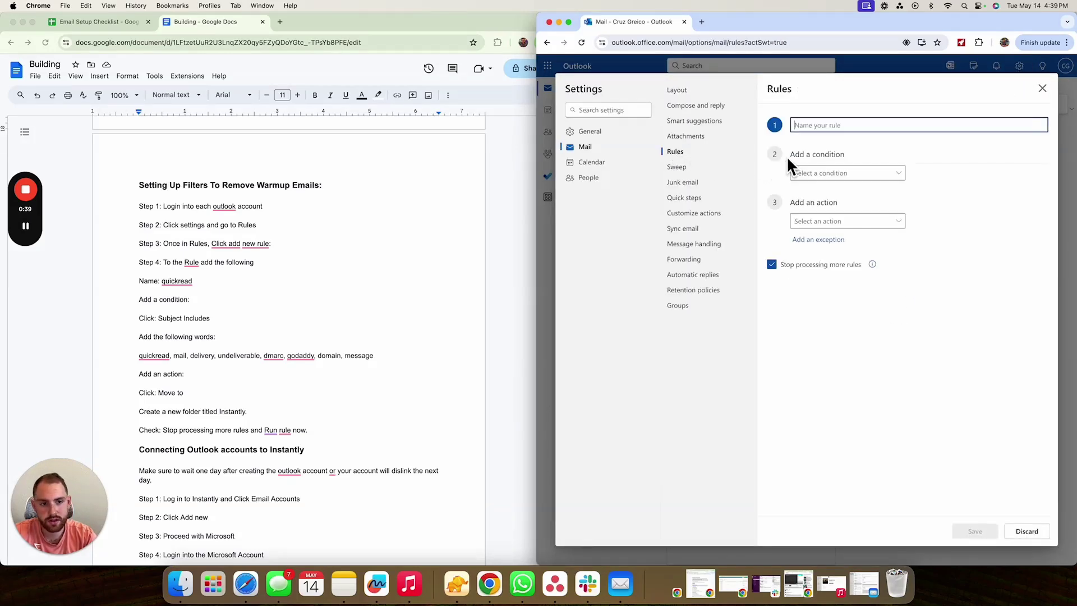
type("In")
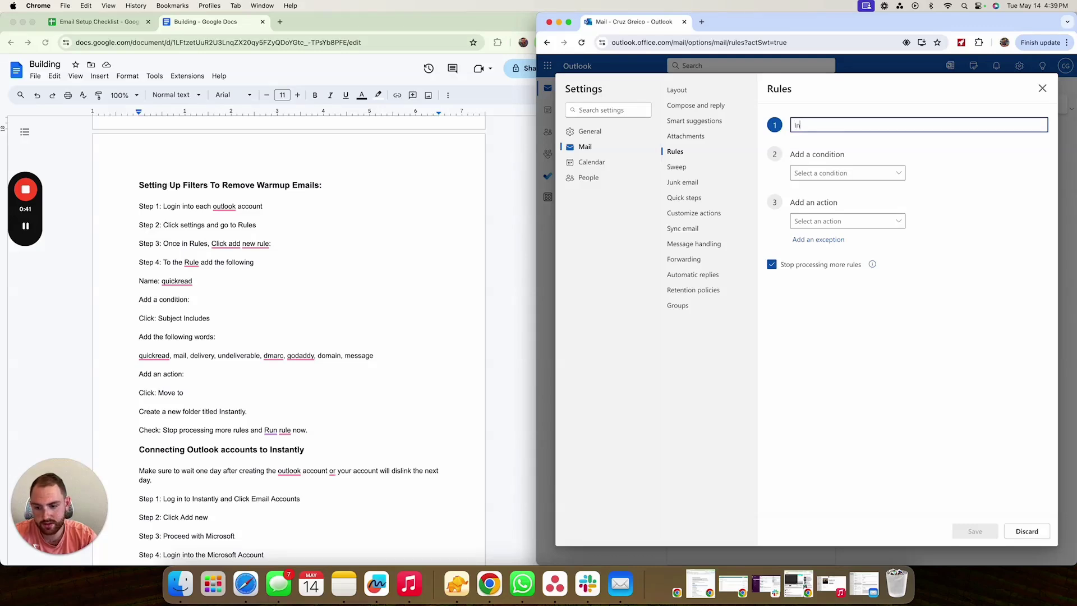
type("stantly")
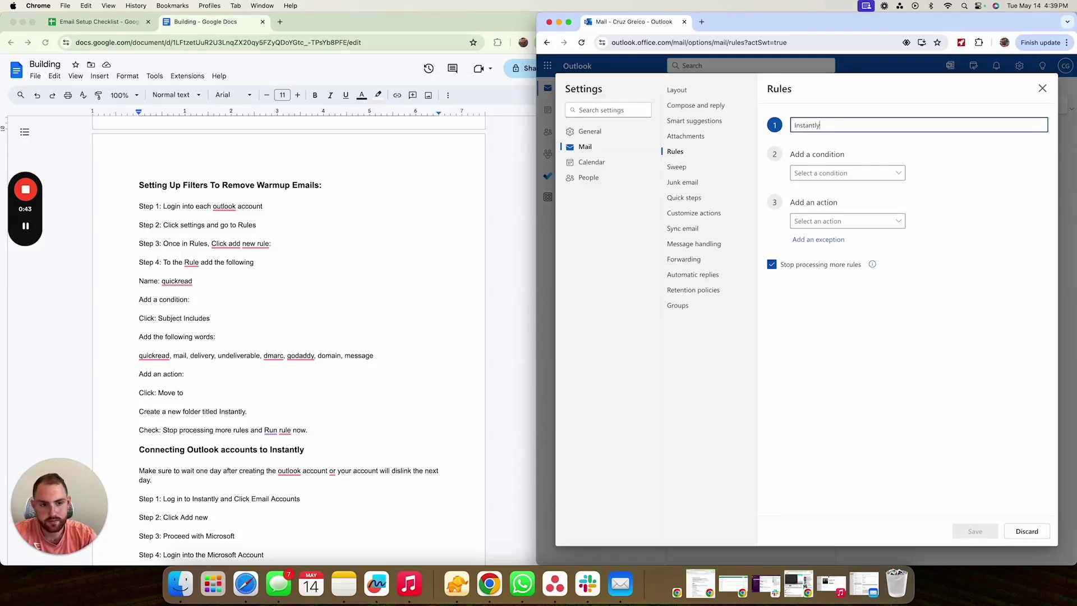
scroll(348, 368, "down", 5)
scroll(348, 371, "up", 5)
scroll(348, 371, "up", 1)
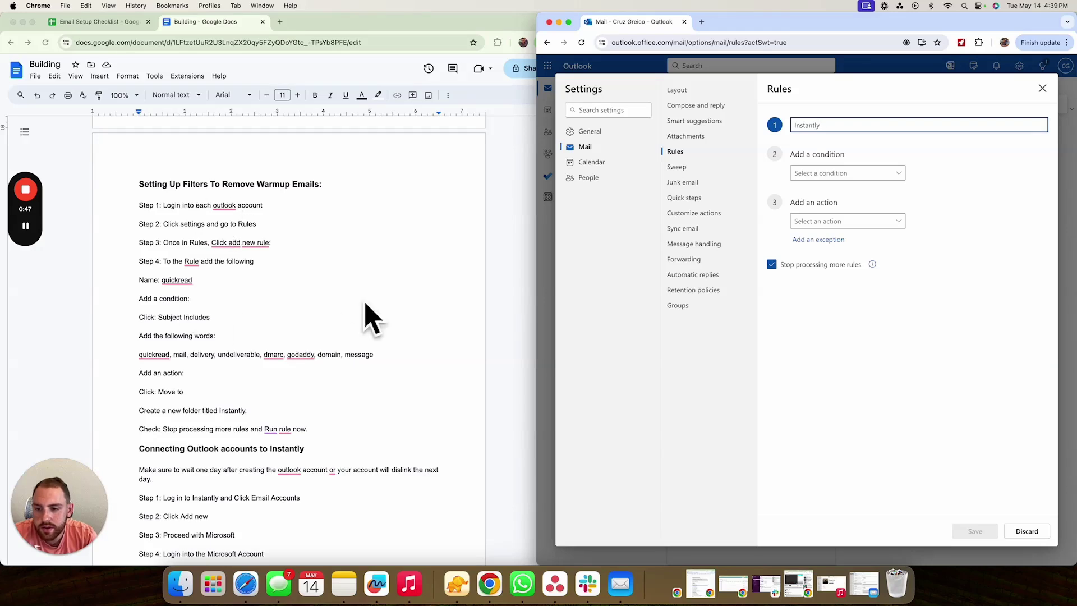
left_click(886, 266)
- Give the rule a Subject includes condition with the keyword quickread
left_click(856, 175)
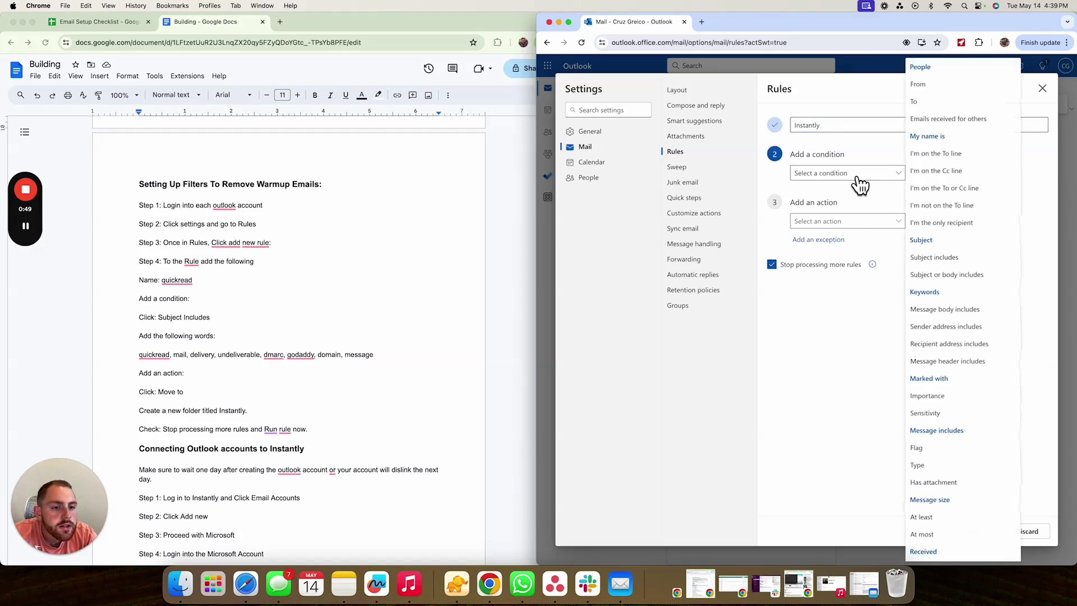
left_click(936, 258)
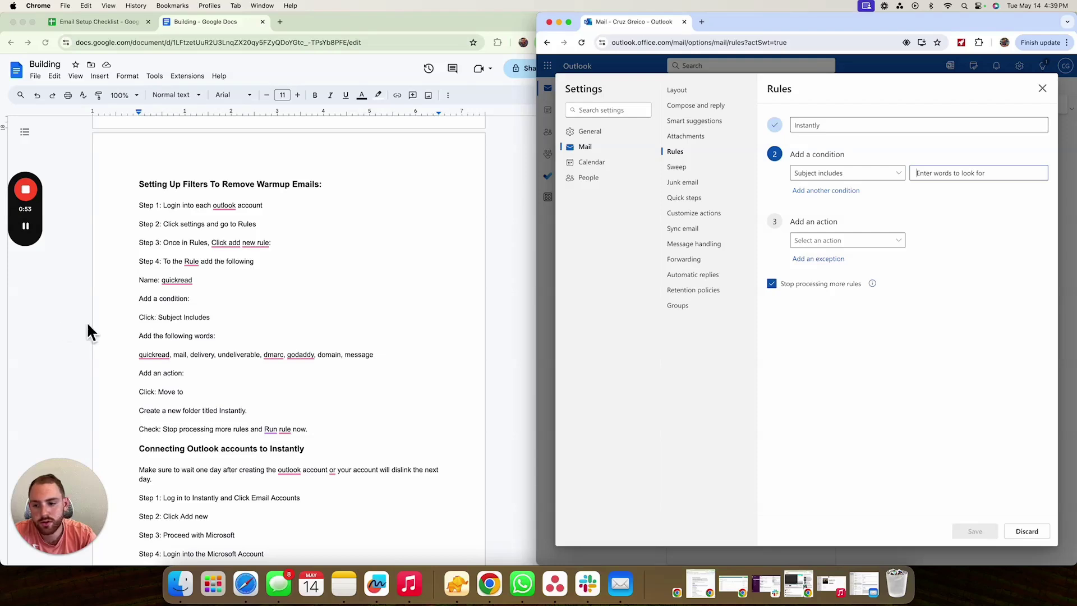
left_click(217, 371)
left_click_drag(377, 357, 134, 357)
key("super+c")
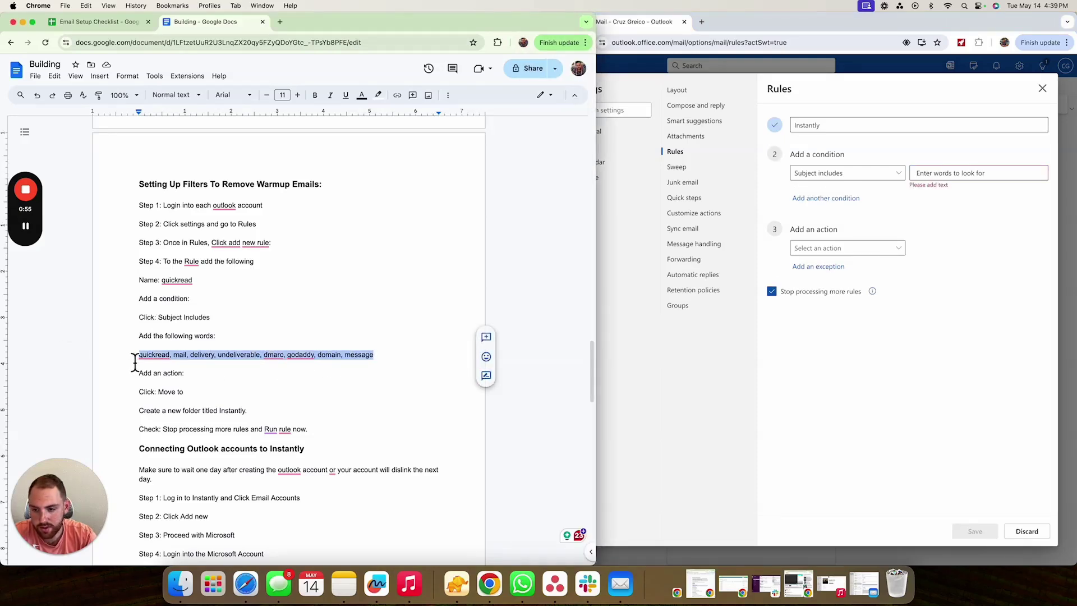
left_click(944, 169)
key("super+v")
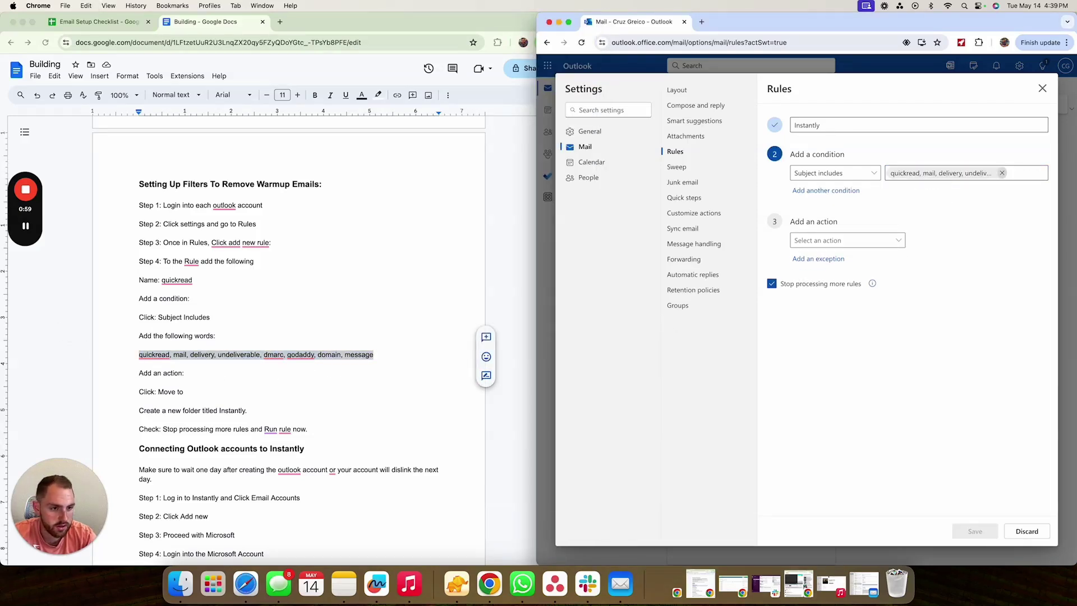
left_click(1003, 173)
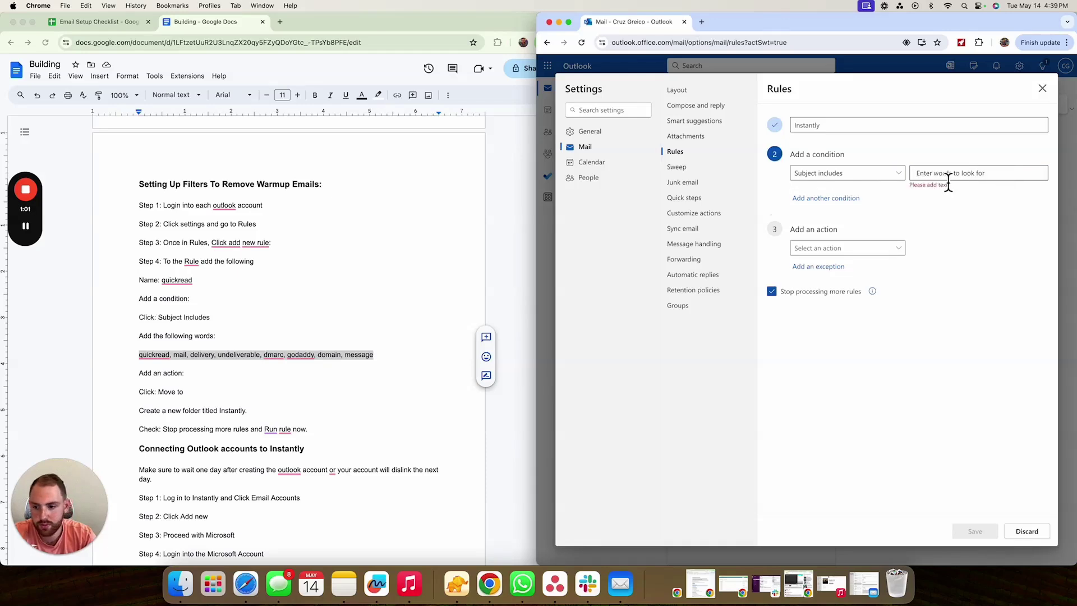
type("qui")
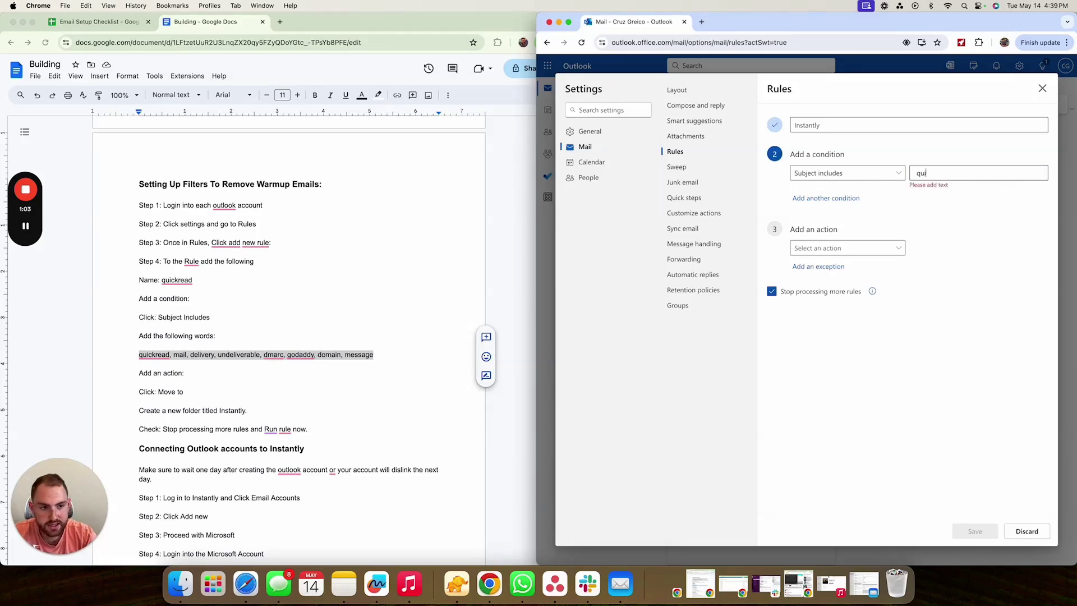
type("ckread")
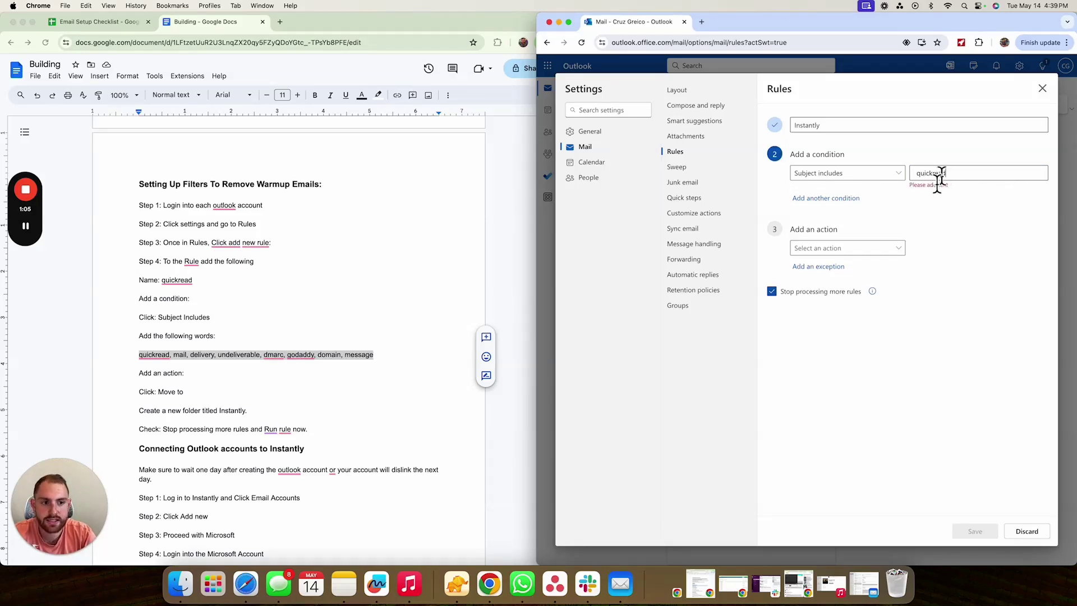
left_click(287, 22)
- Log in to app.instantly.ai and check the first account's quickread warmup filter tag, then return to the Building doc
type("ins")
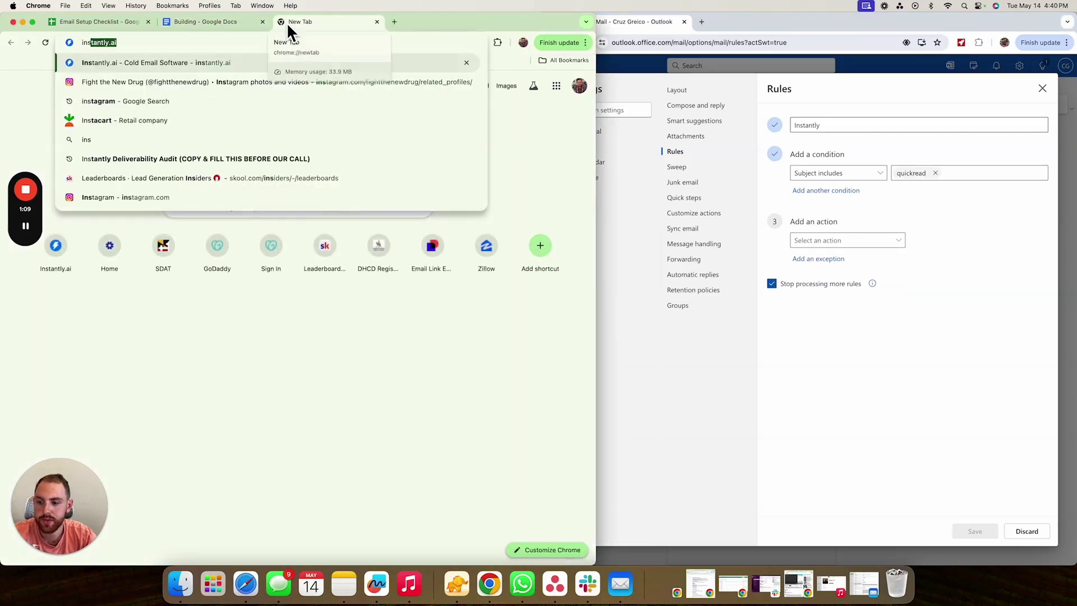
key("Return")
left_click(474, 79)
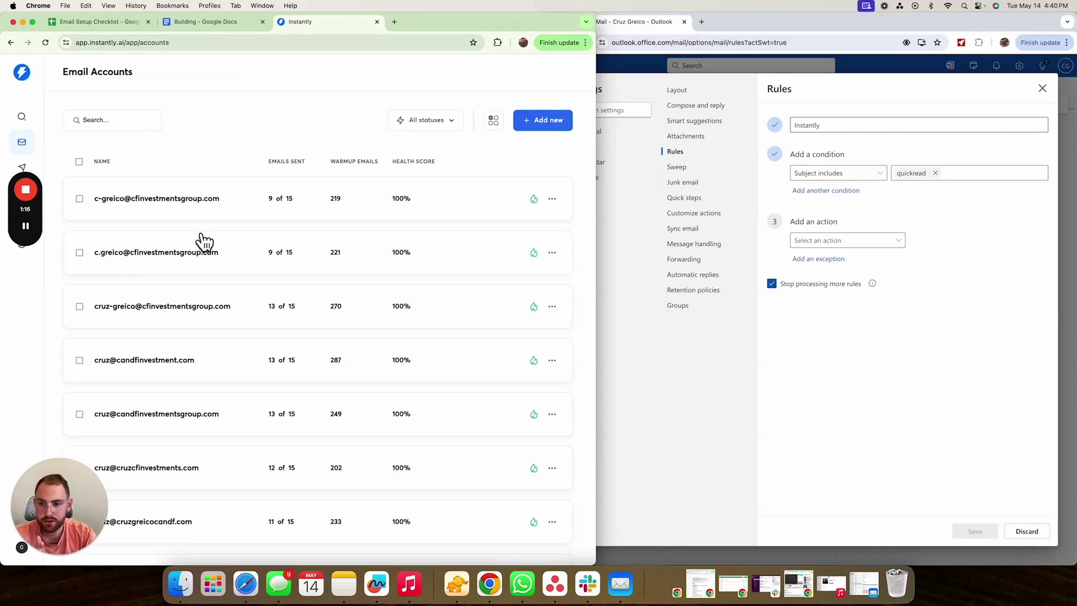
left_click(225, 216)
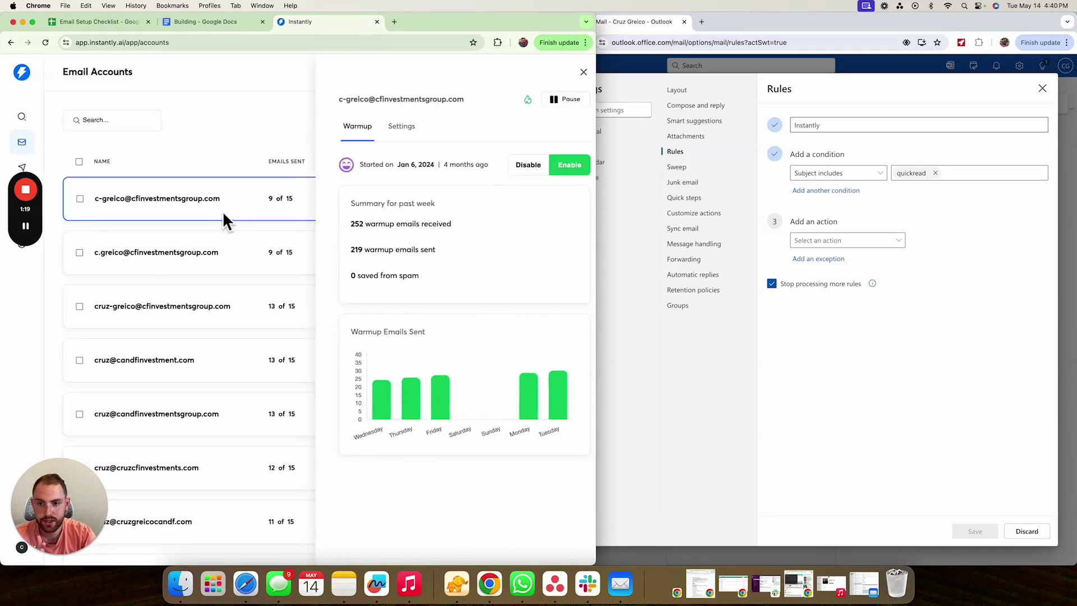
left_click(380, 129)
scroll(418, 394, "down", 6)
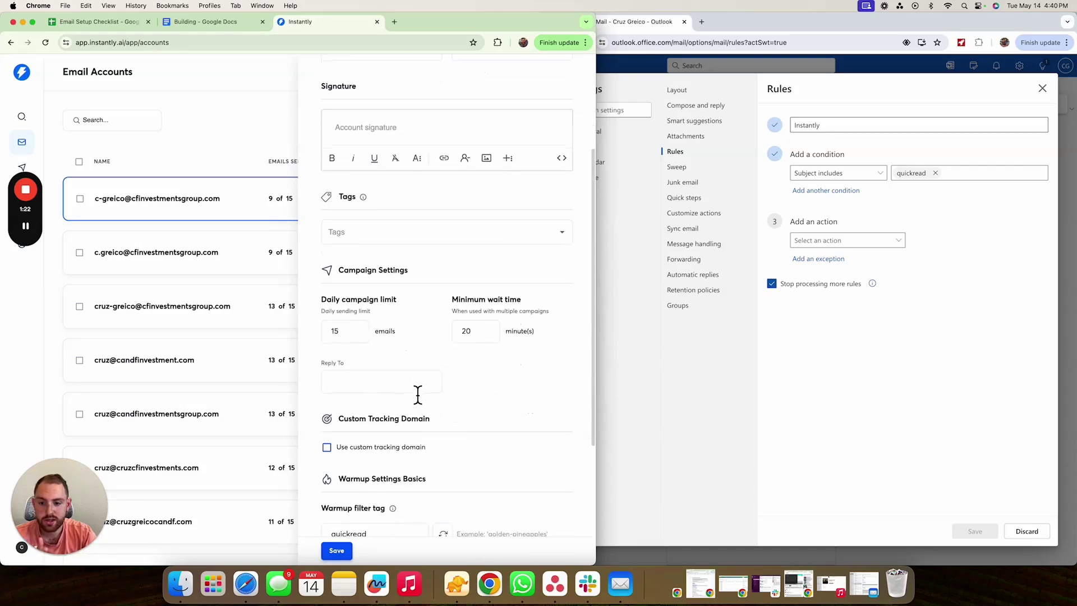
scroll(418, 392, "down", 1)
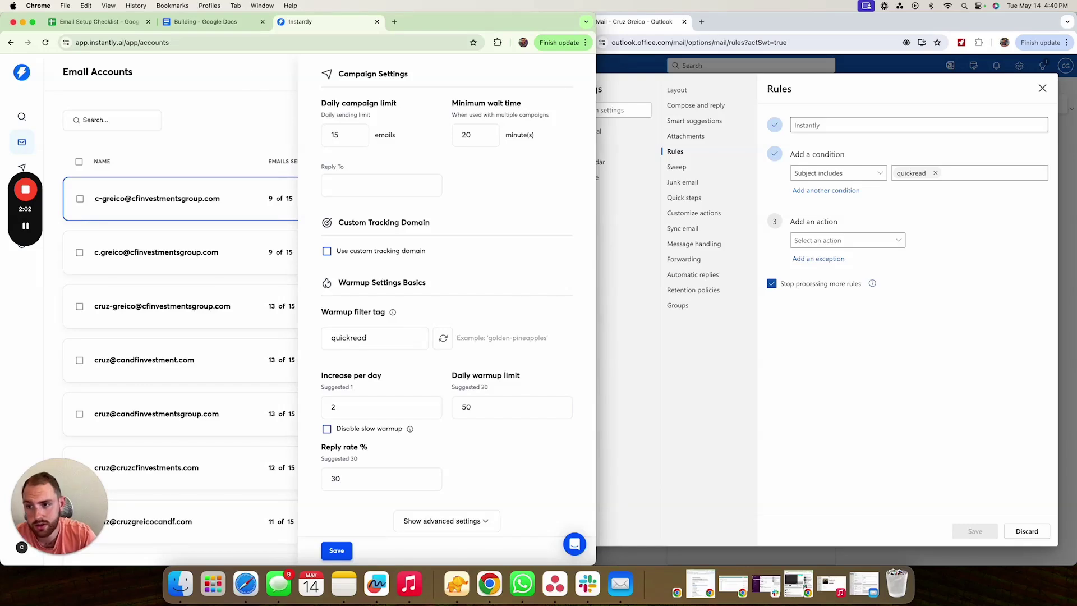
left_click(230, 23)
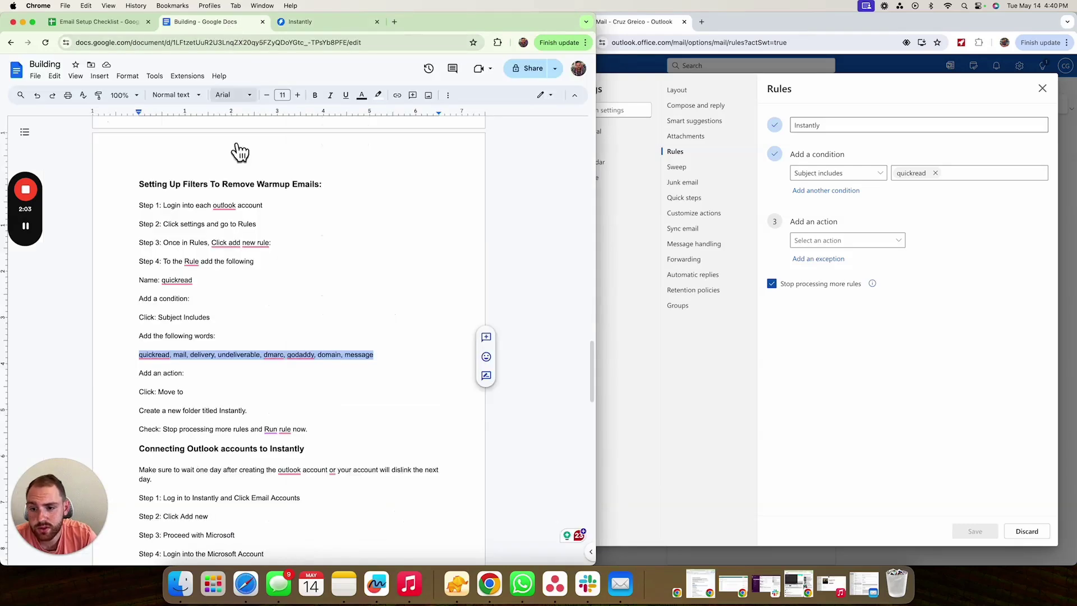
double_click(206, 363)
left_click_drag(175, 362, 378, 365)
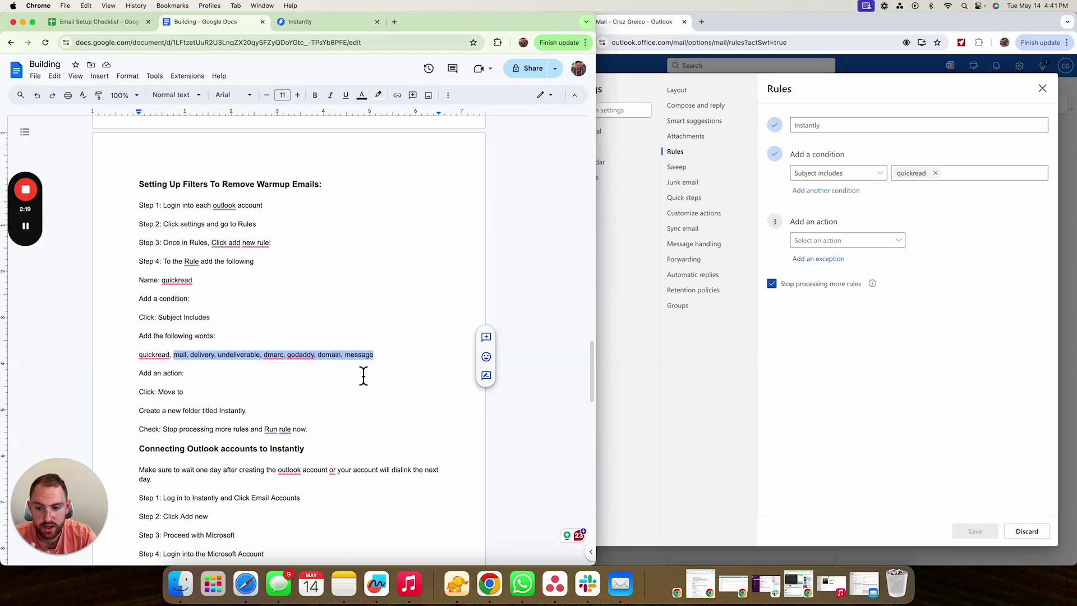
mouse_move(136, 360)
left_click_drag(136, 360, 388, 359)
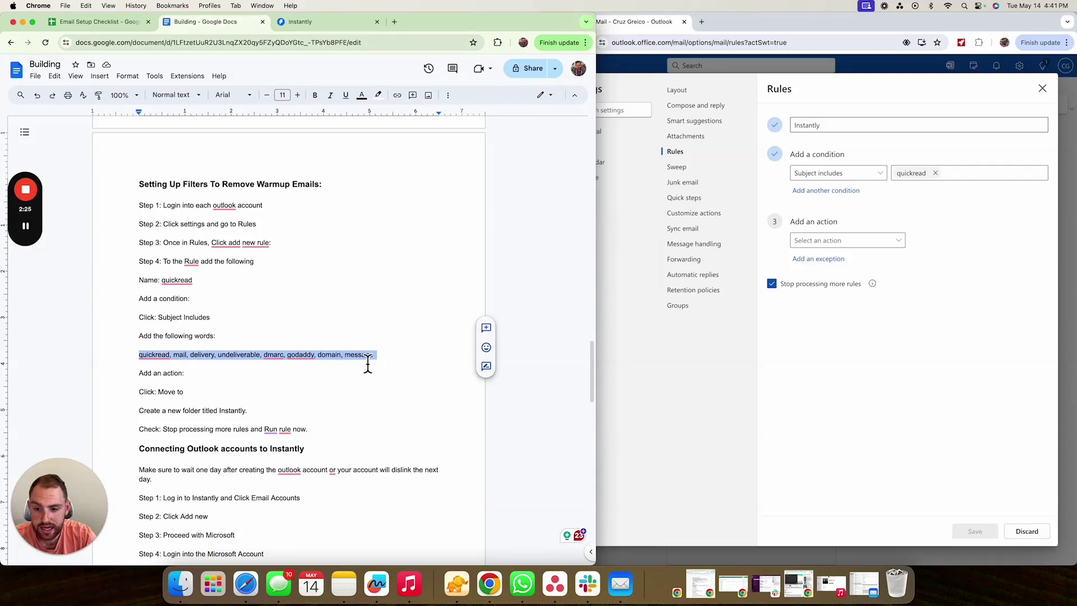
left_click(381, 363)
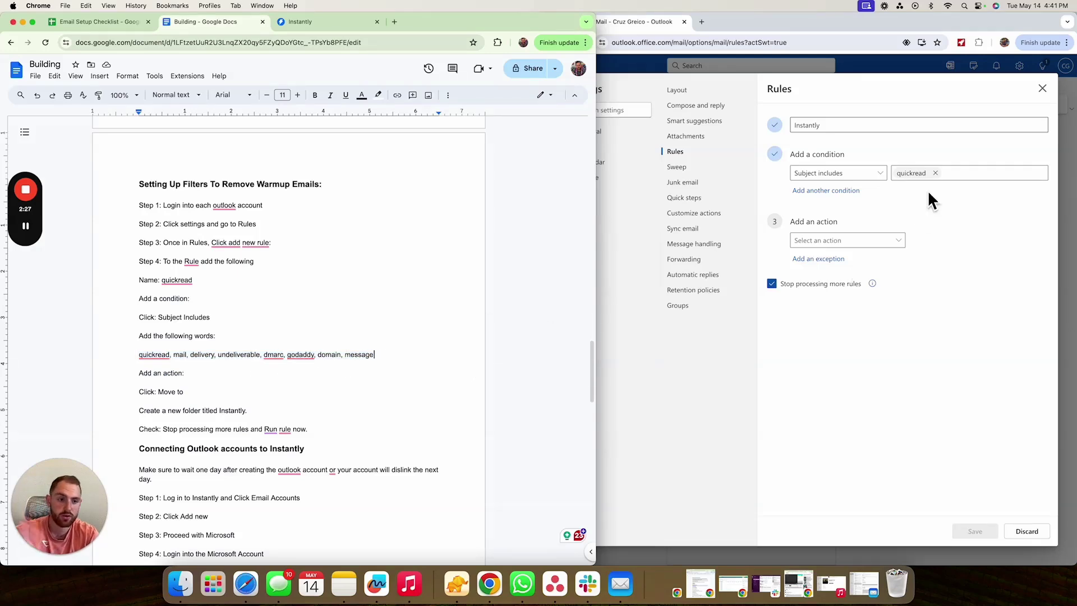
- Add subject keywords mail, delivery, undeliverable, dmarc, godaddy, domain and message to the rule
left_click(996, 177)
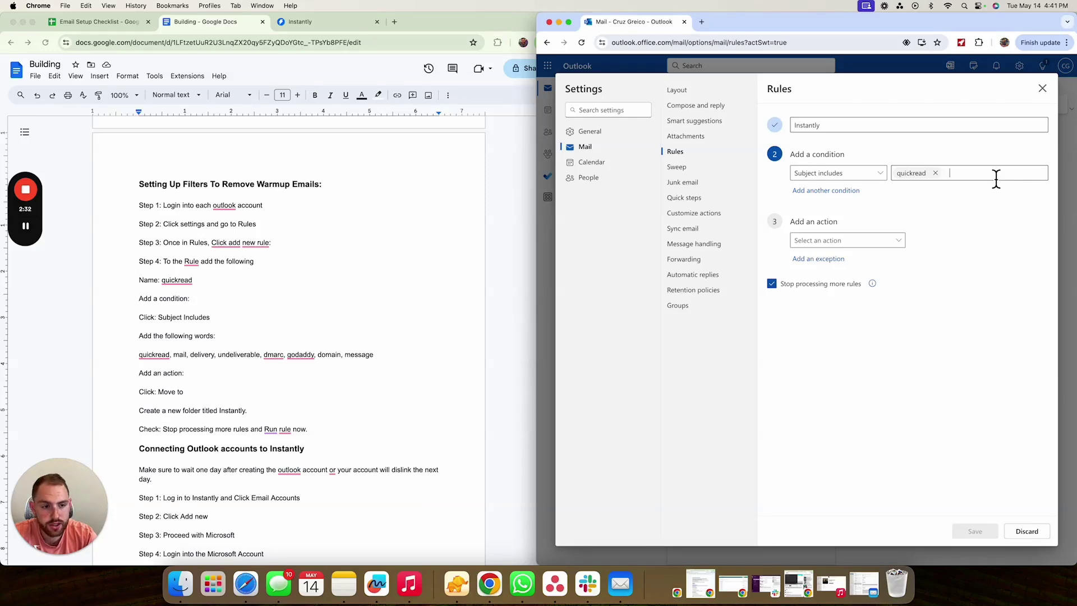
type("mail")
key("Return")
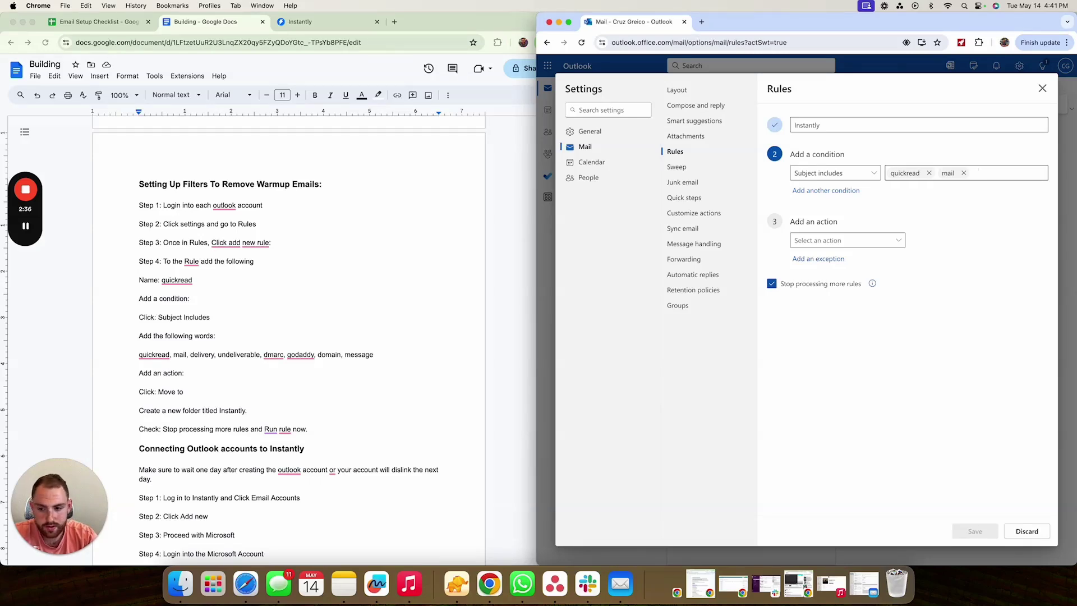
type("del")
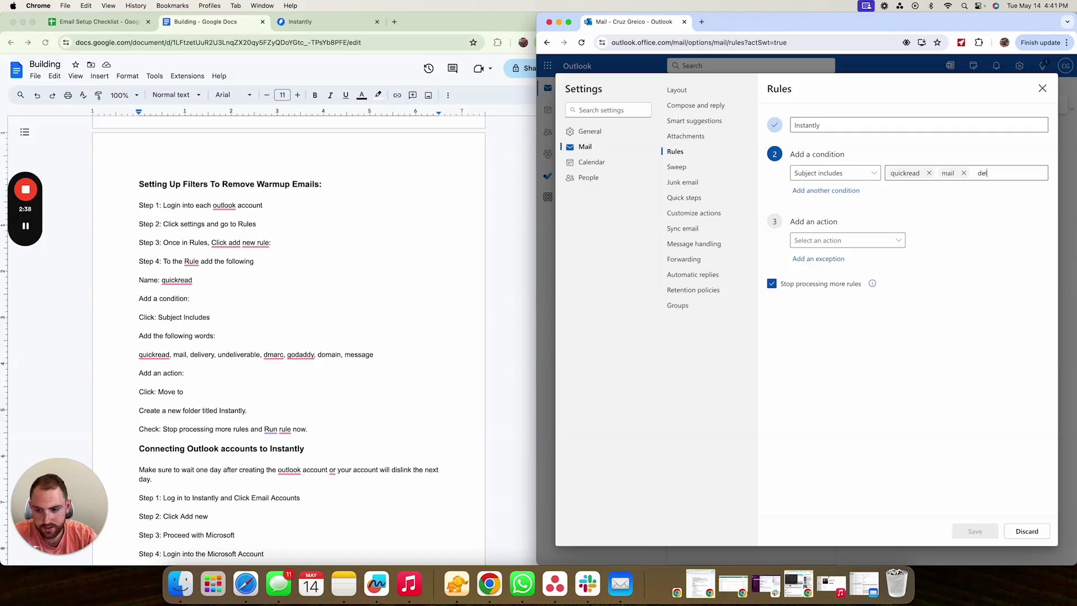
type("ivery")
key("Return")
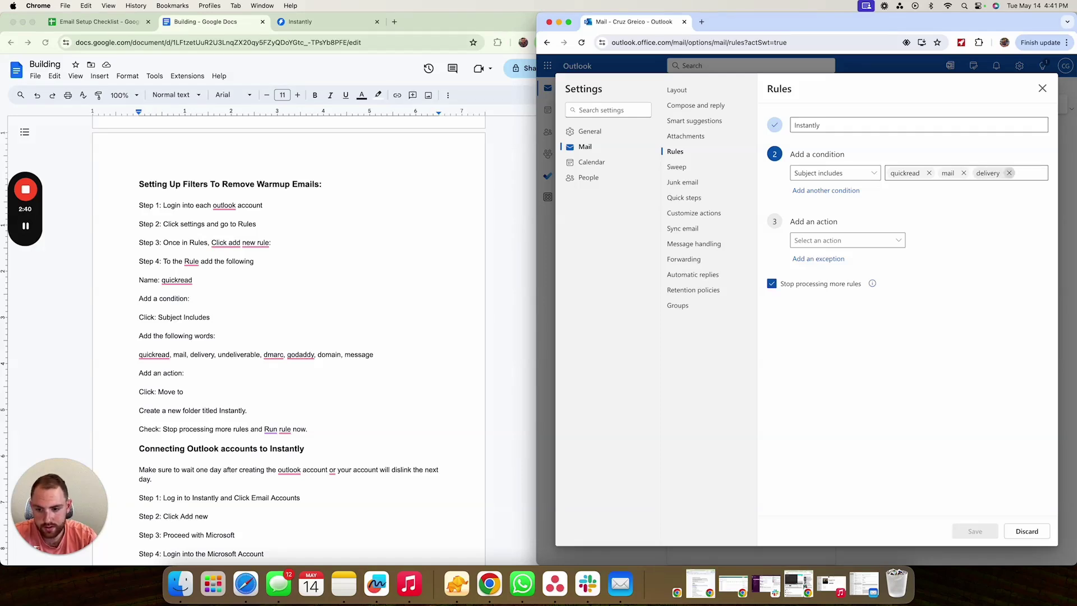
type("unde")
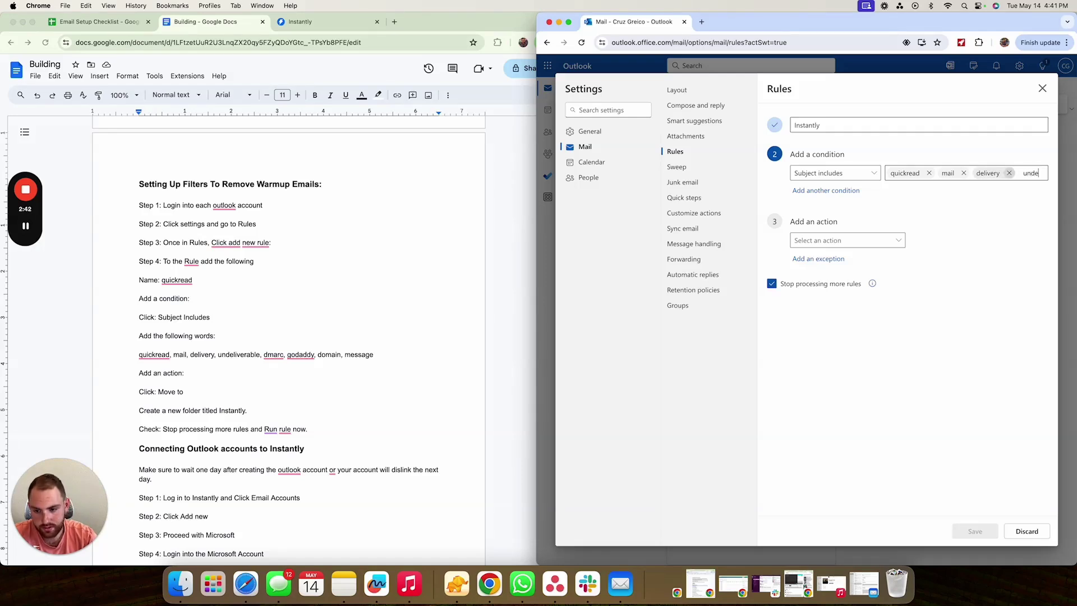
type("liverable")
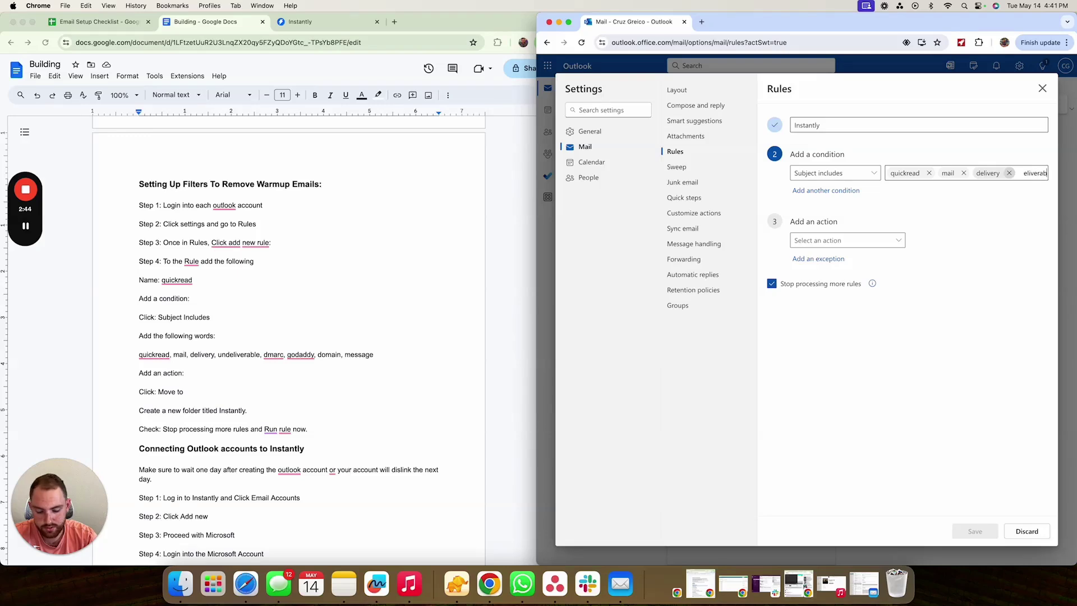
key("Return")
type("dmarc")
key("Return")
type("godaddy")
key("Return")
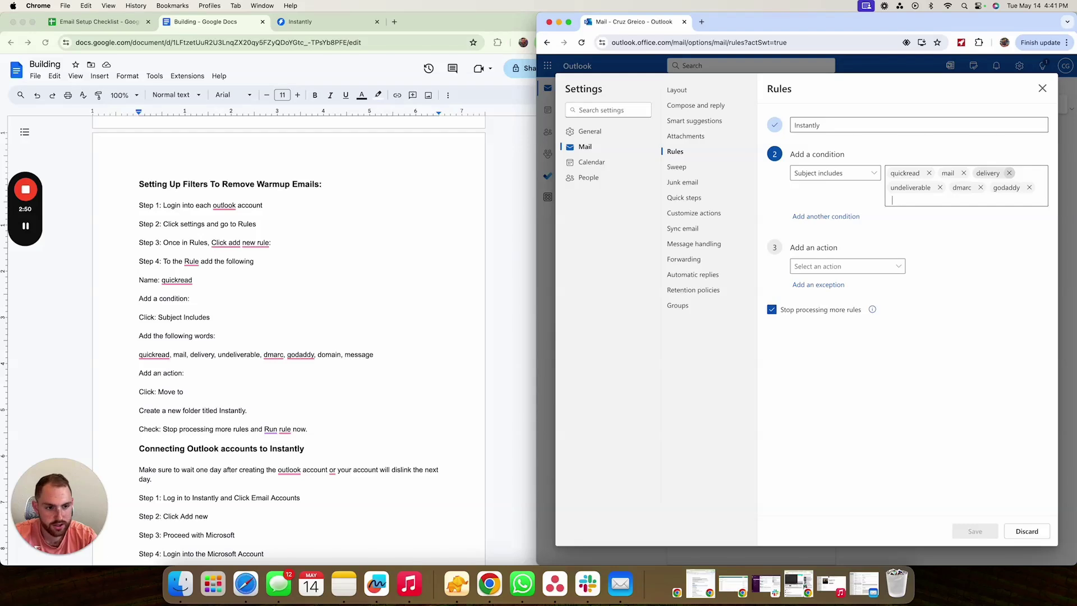
type("domain")
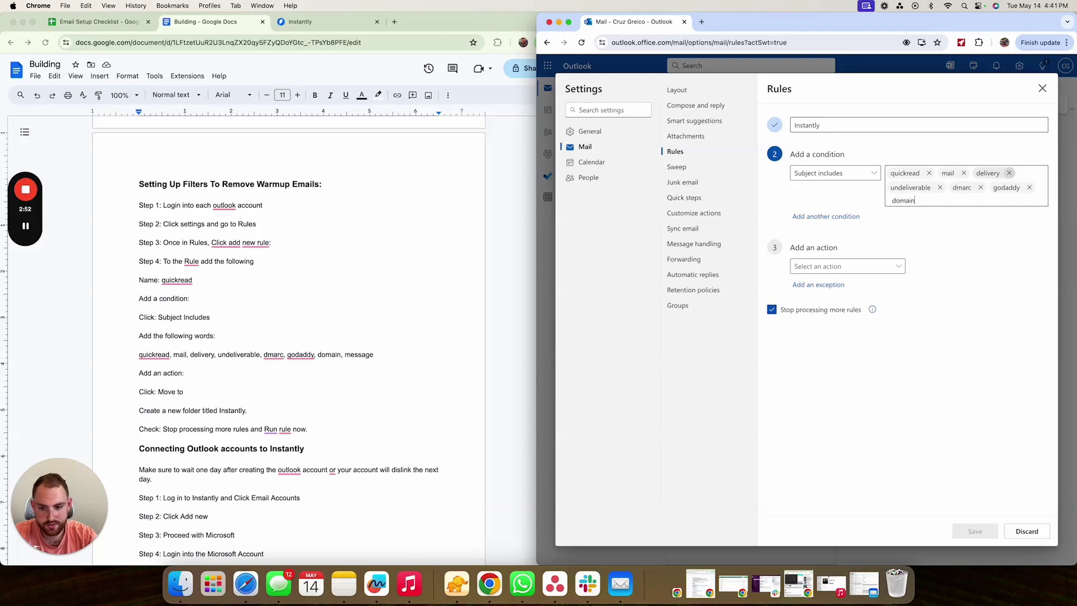
key("Return")
type("message")
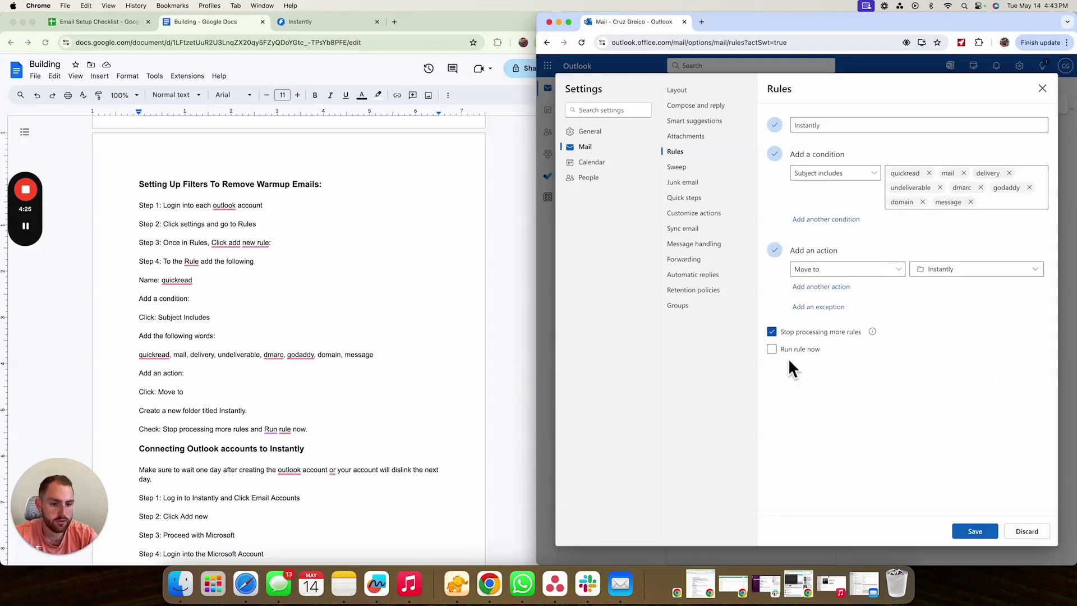
- Run the Instantly rule on existing mail, save it, and check the moved GoDaddy email in the Instantly folder
left_click(773, 350)
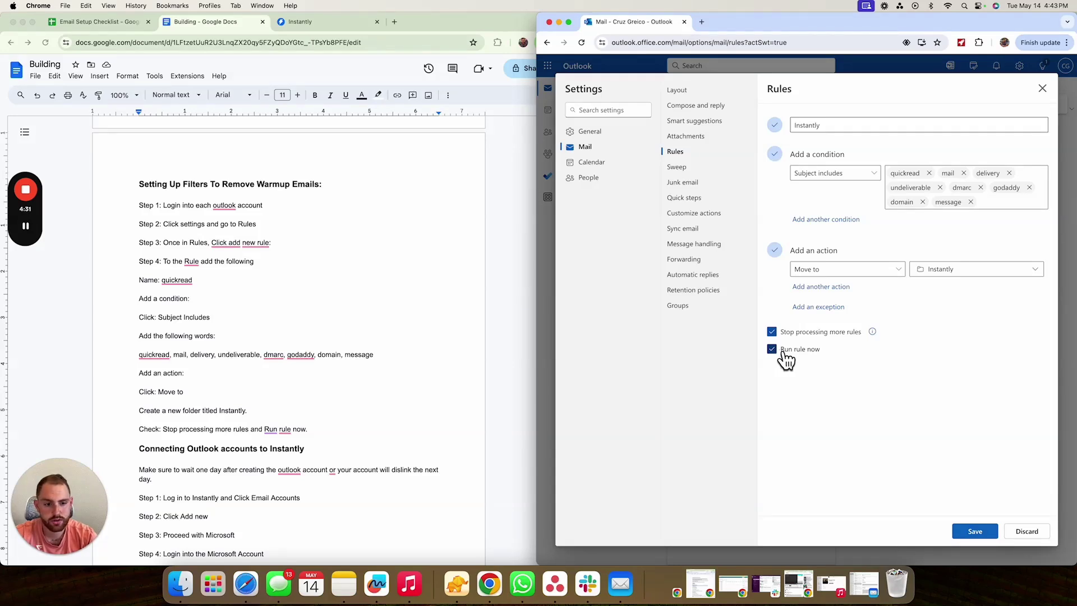
left_click(975, 531)
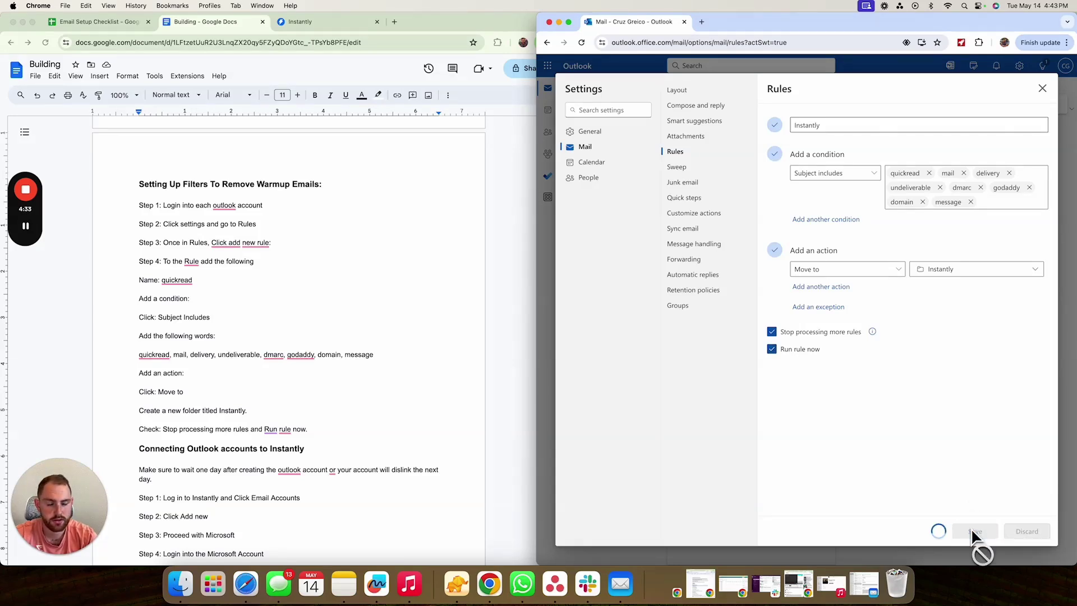
left_click(1042, 90)
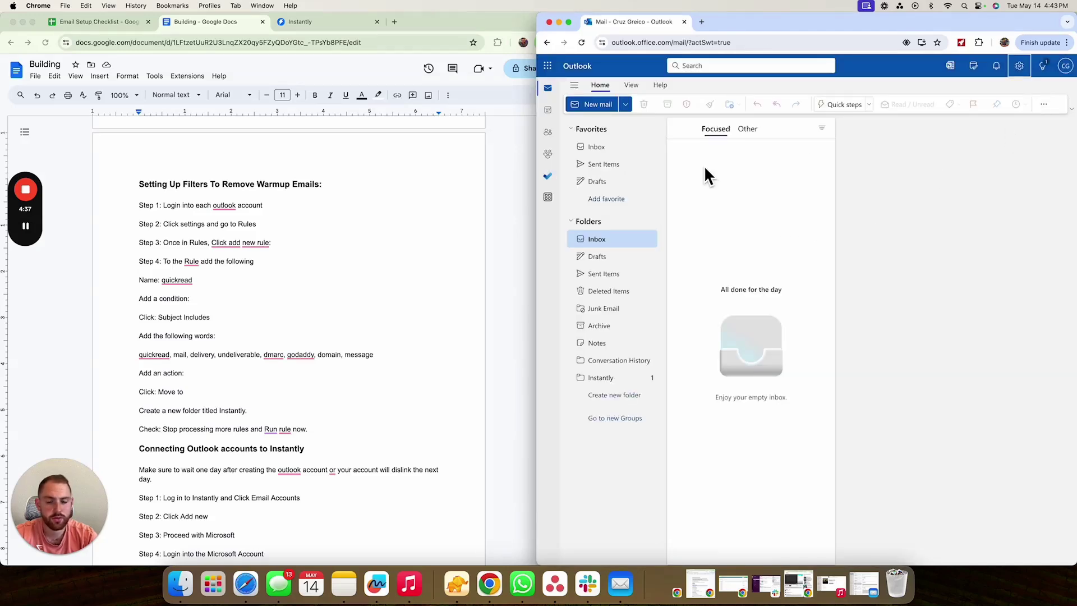
left_click(602, 379)
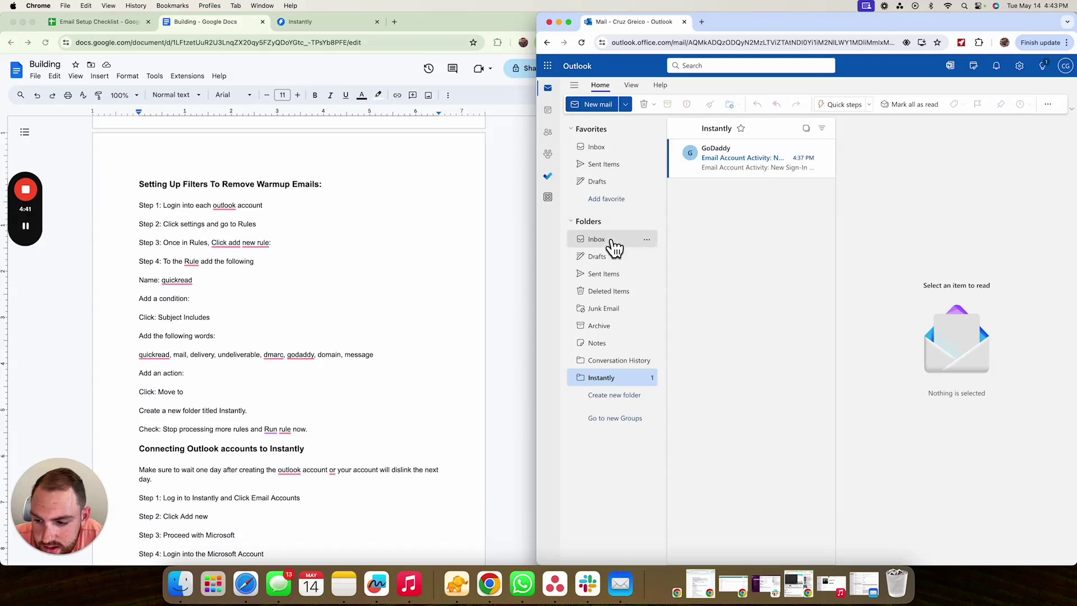
left_click(611, 242)
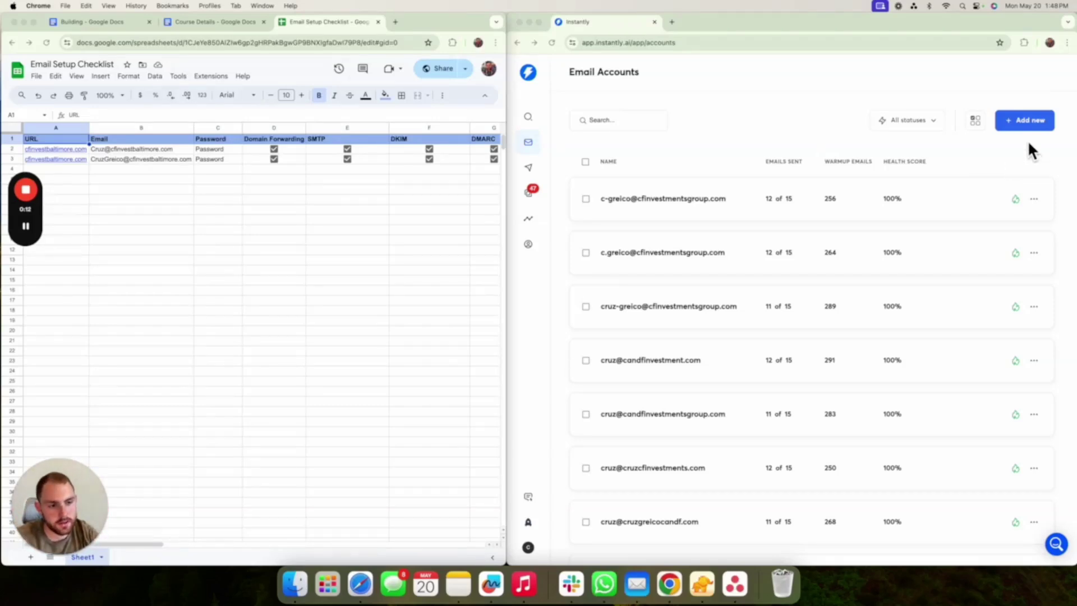
- Begin adding an Office 365 / Outlook account with SMTP enabled, signing in with another account
left_click(529, 144)
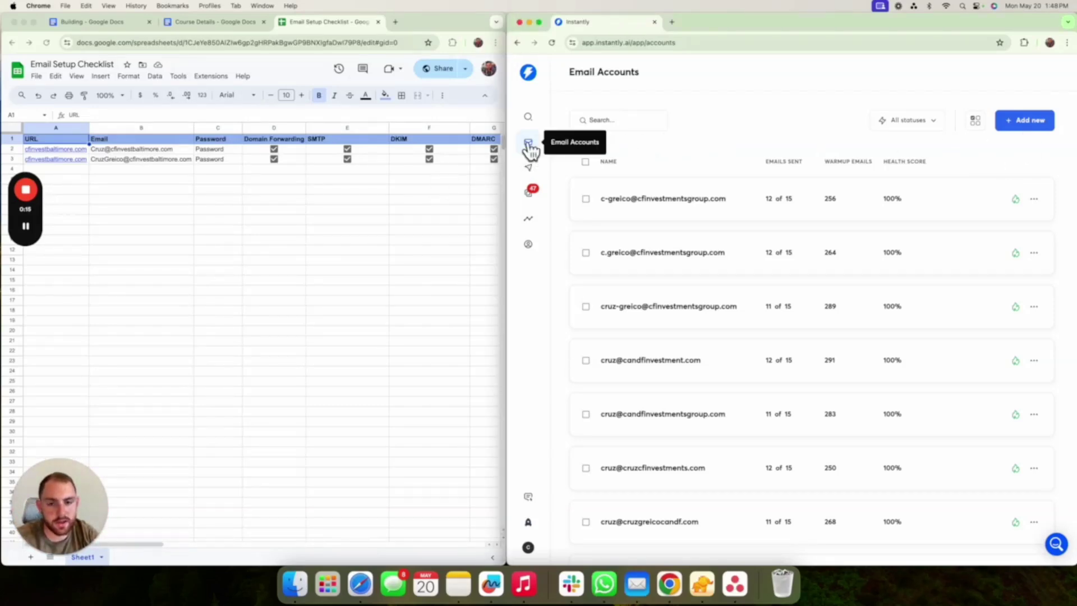
left_click(1030, 126)
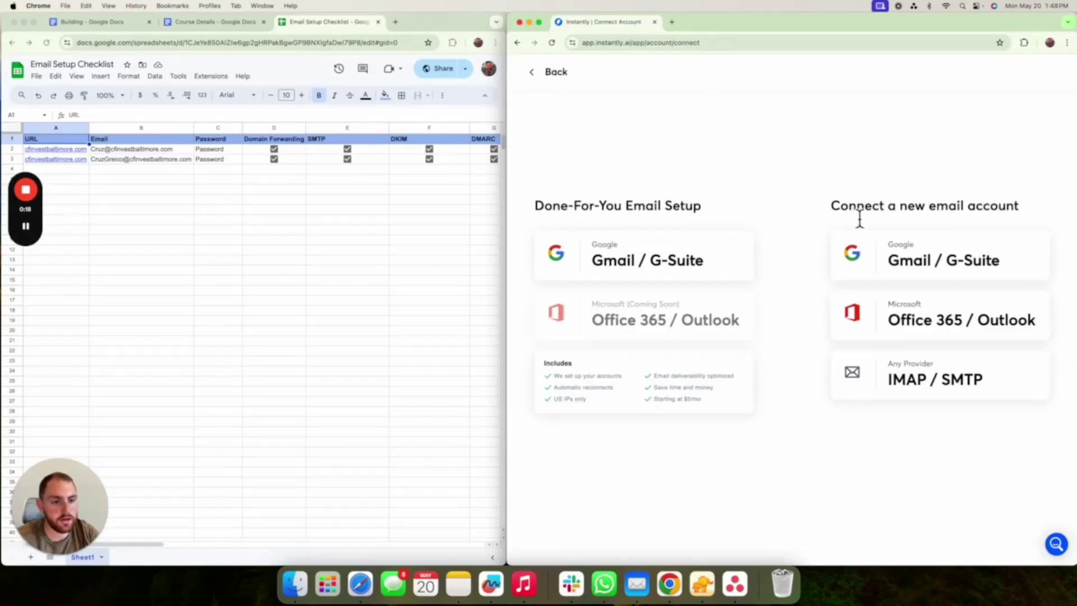
left_click(902, 328)
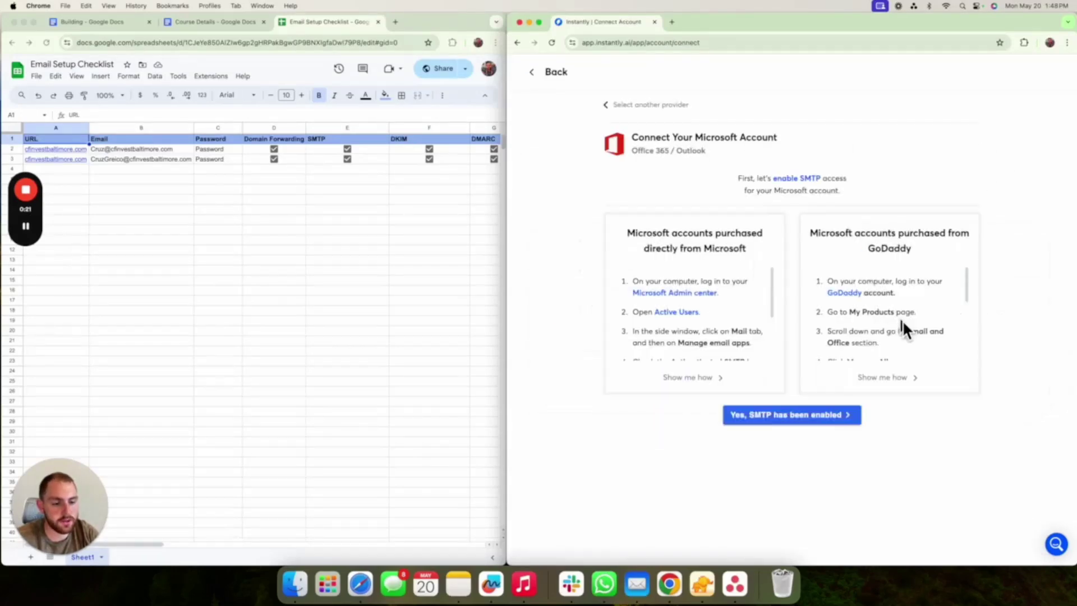
left_click(775, 418)
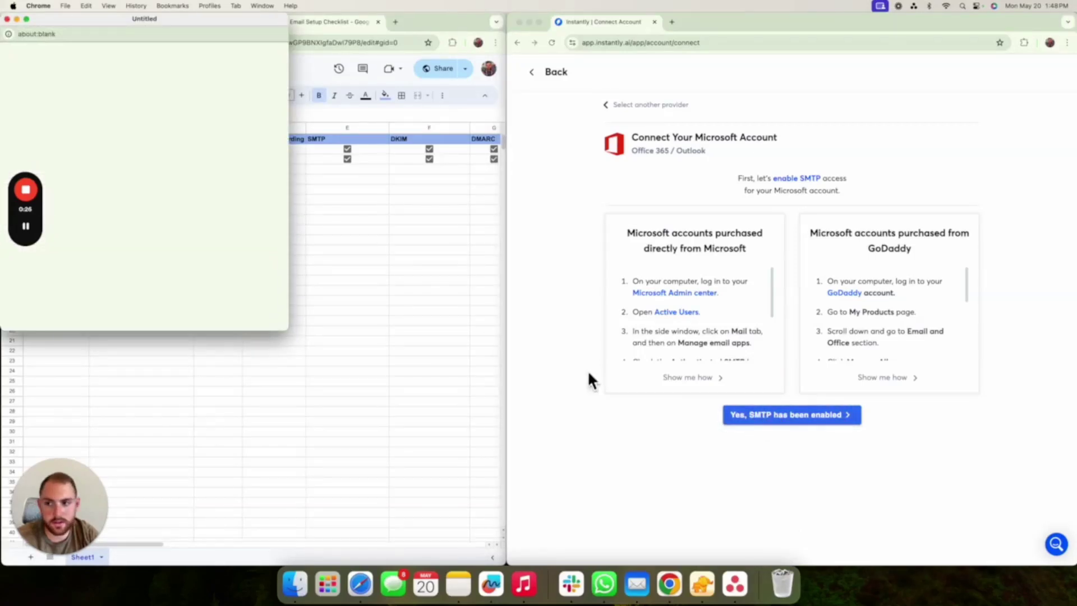
left_click_drag(116, 19, 668, 95)
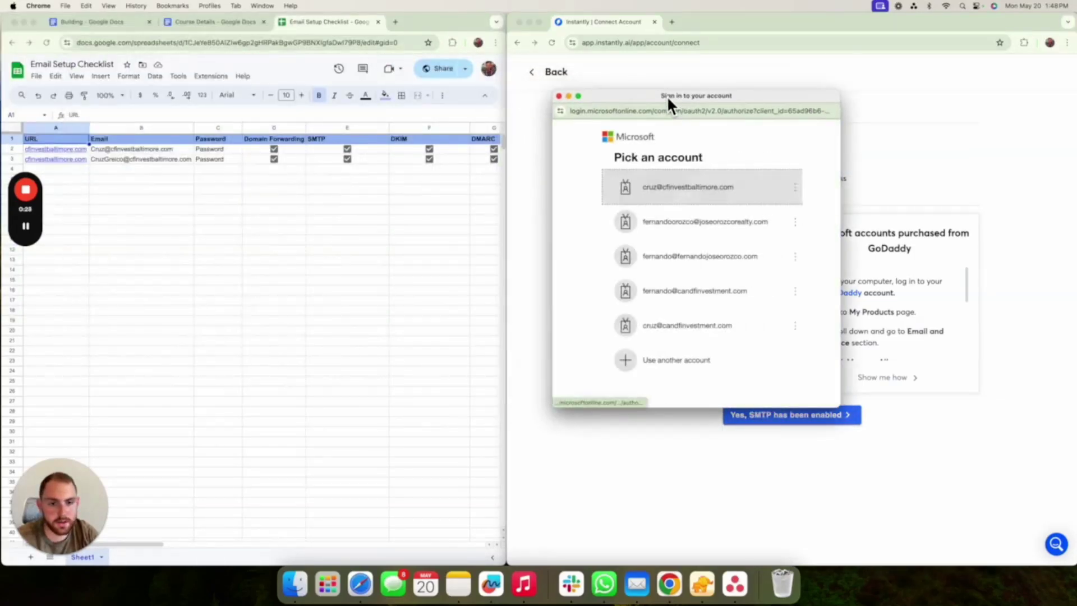
left_click(660, 368)
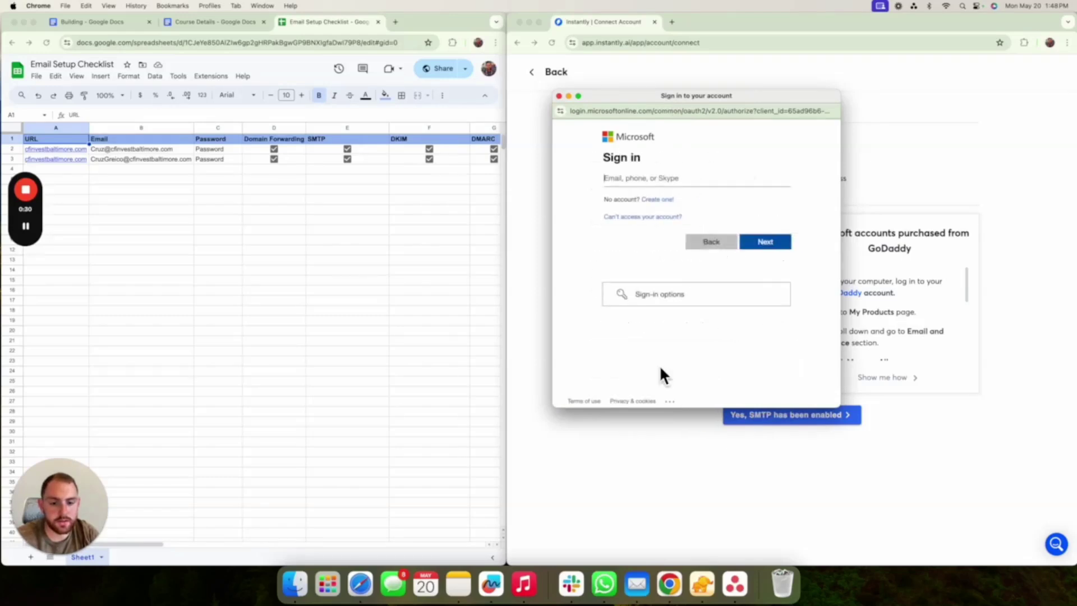
- Paste the first mailbox address from cell B2 into the Microsoft sign-in and continue
left_click(148, 153)
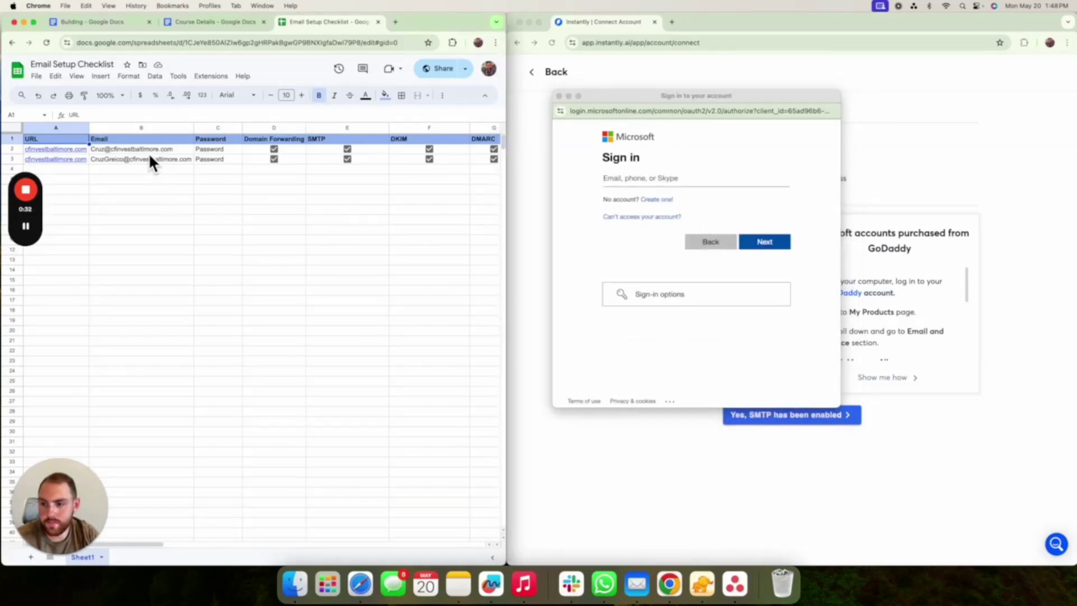
key("super+c")
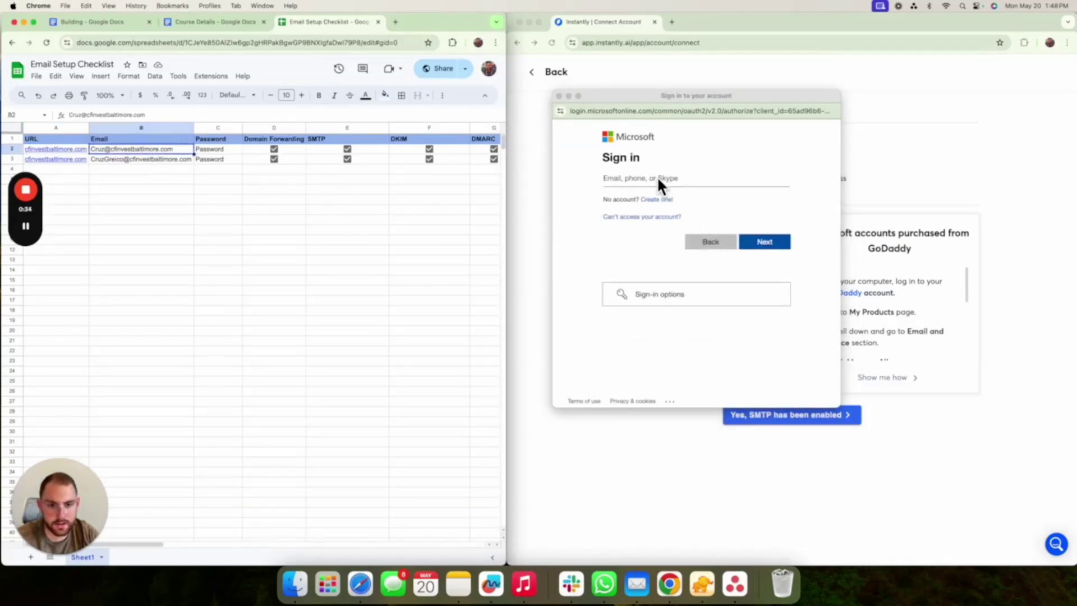
left_click(657, 178)
key("super+v")
left_click(766, 242)
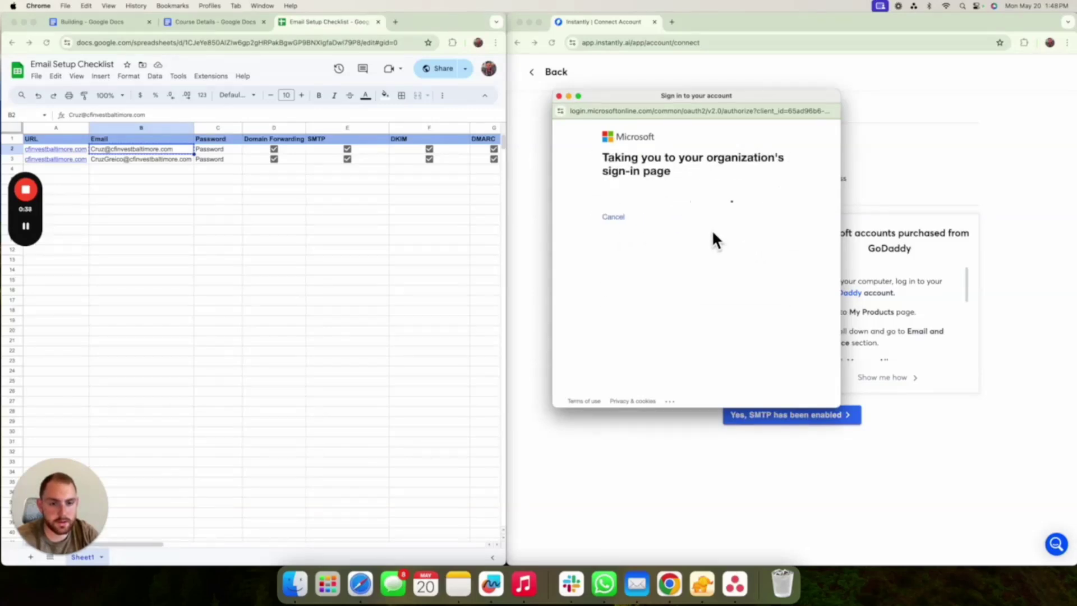
- Enter the mailbox password, consent on behalf of the organization, and accept Instantly's permissions
left_click(711, 316)
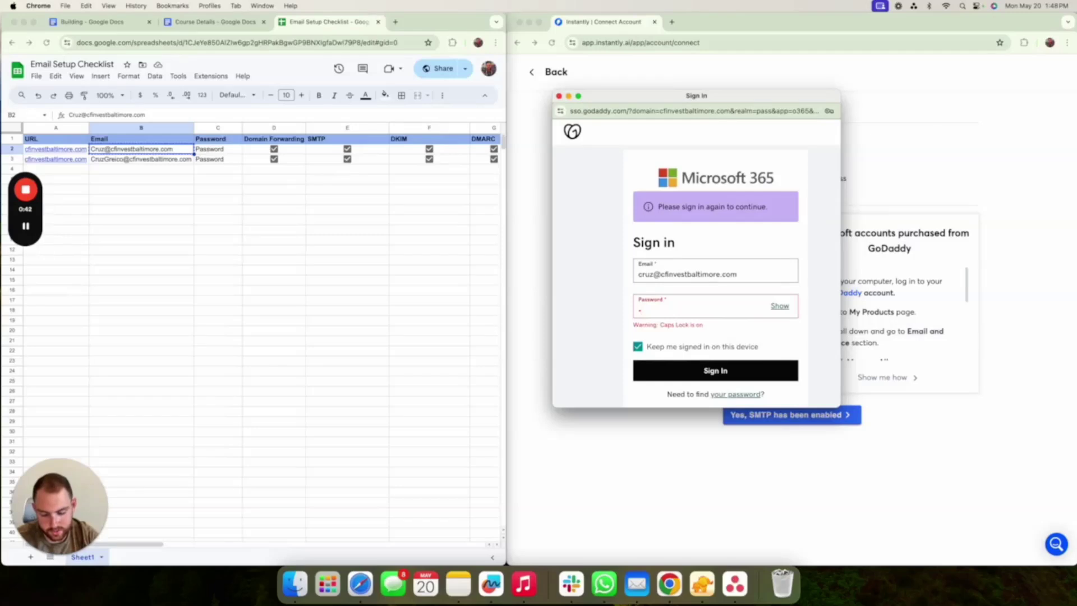
key("Caps_Lock")
type("••••••••••")
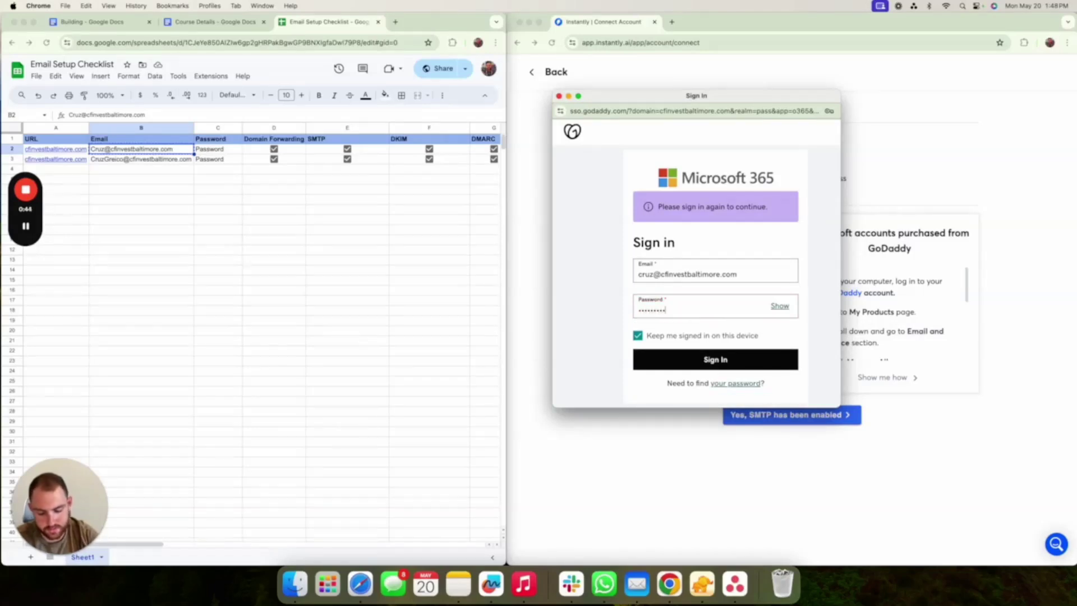
key("Return")
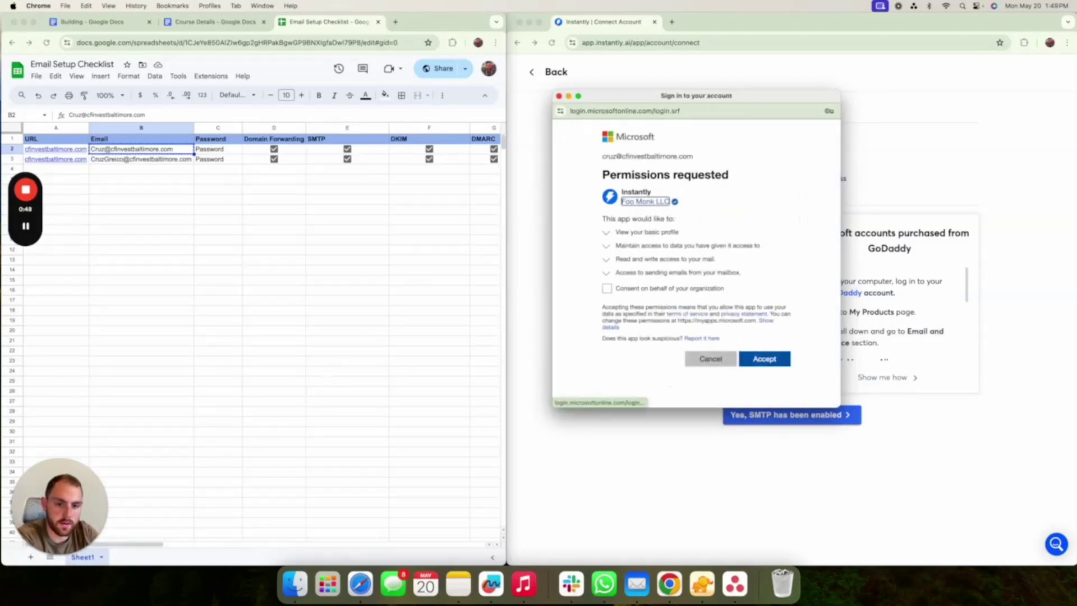
left_click(608, 288)
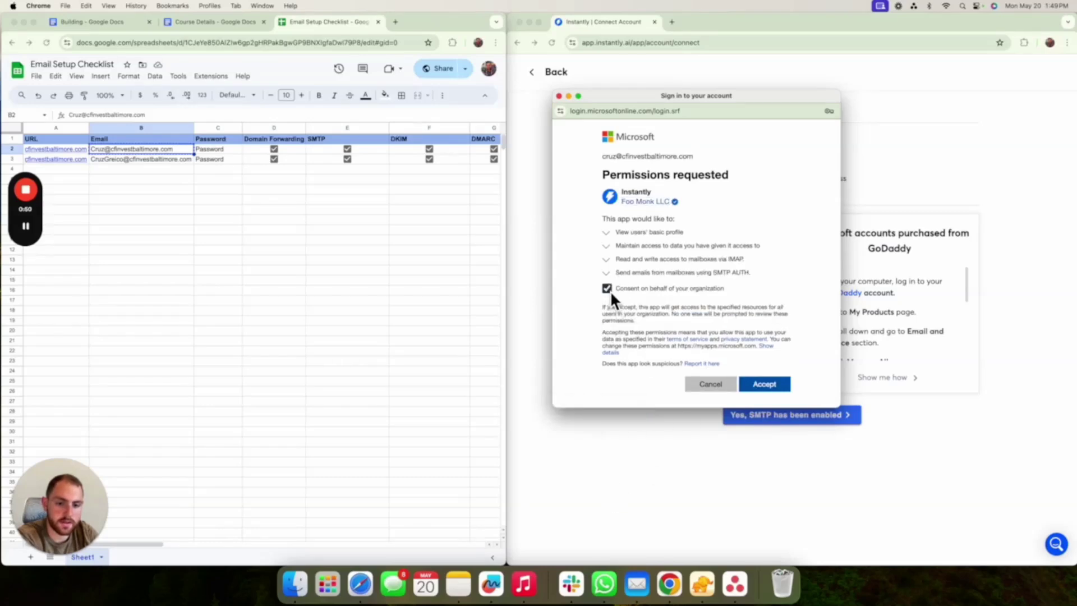
scroll(626, 303, "down", 2)
left_click(773, 362)
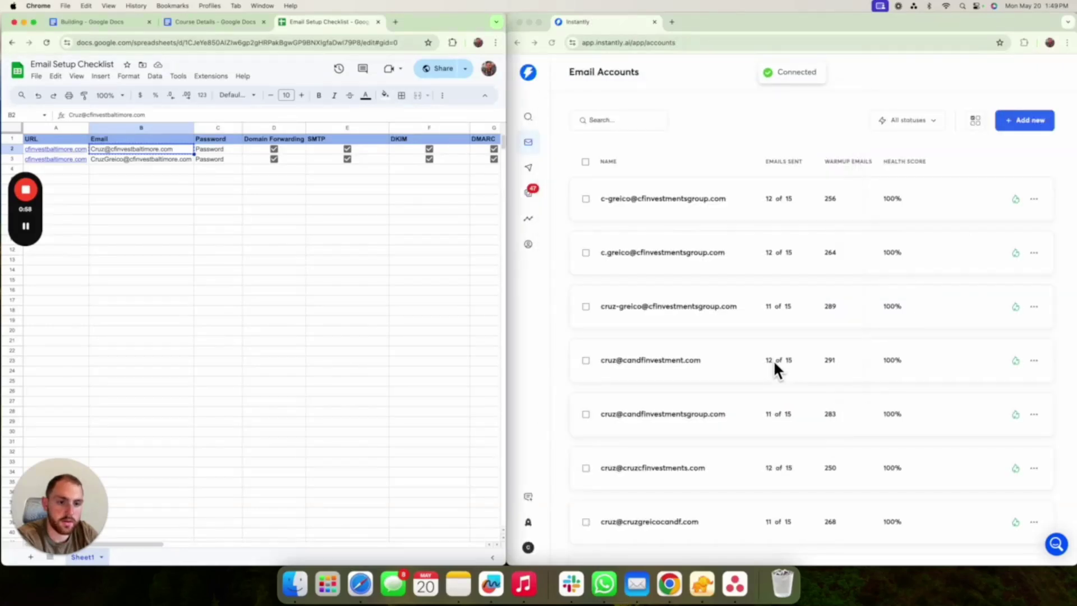
- Reload the accounts list, check the new mailbox's warmup panel at 0 of 50 sent, then select cell B3
scroll(773, 359, "down", 15)
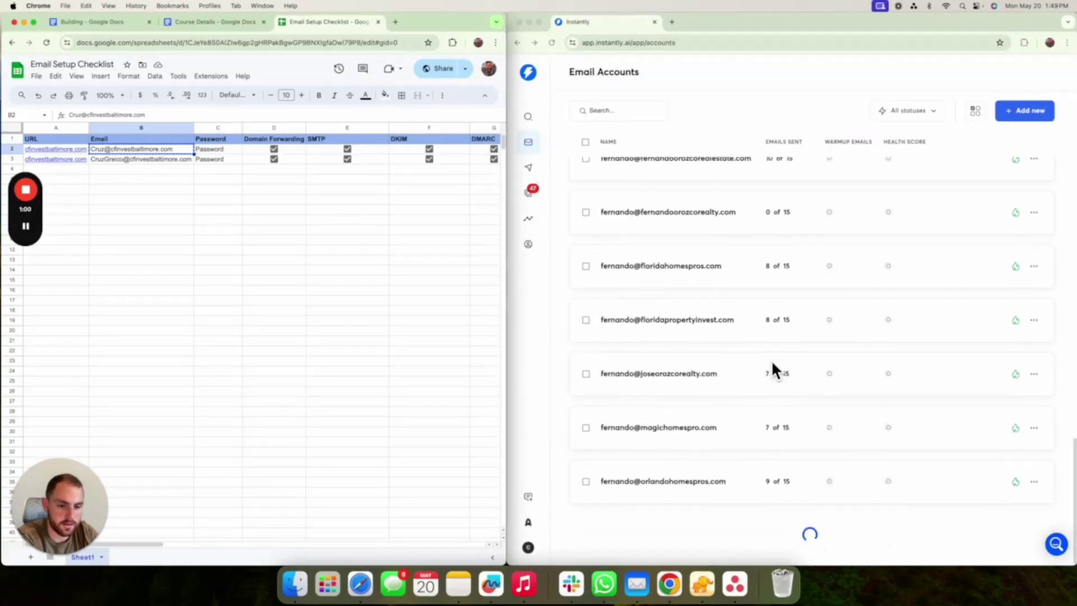
scroll(758, 368, "down", 10)
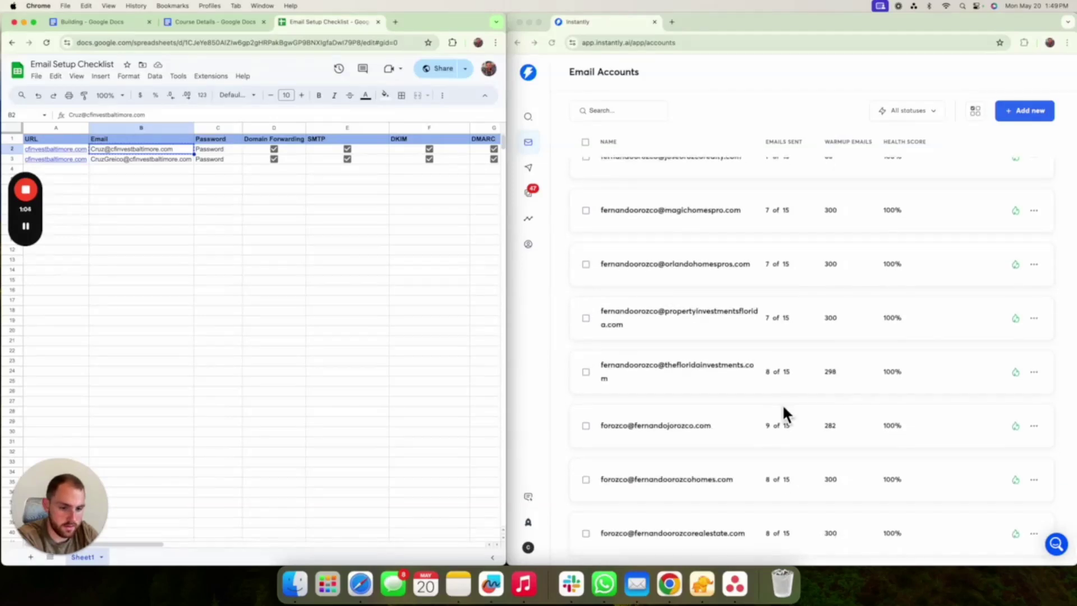
scroll(783, 404, "up", 7)
scroll(779, 404, "up", 15)
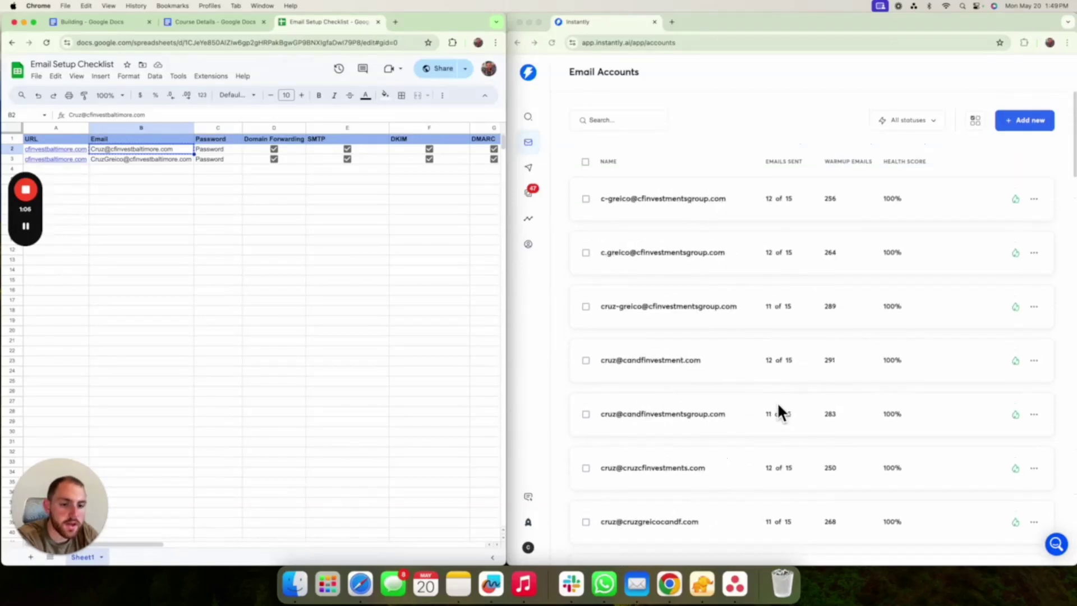
scroll(778, 402, "down", 2)
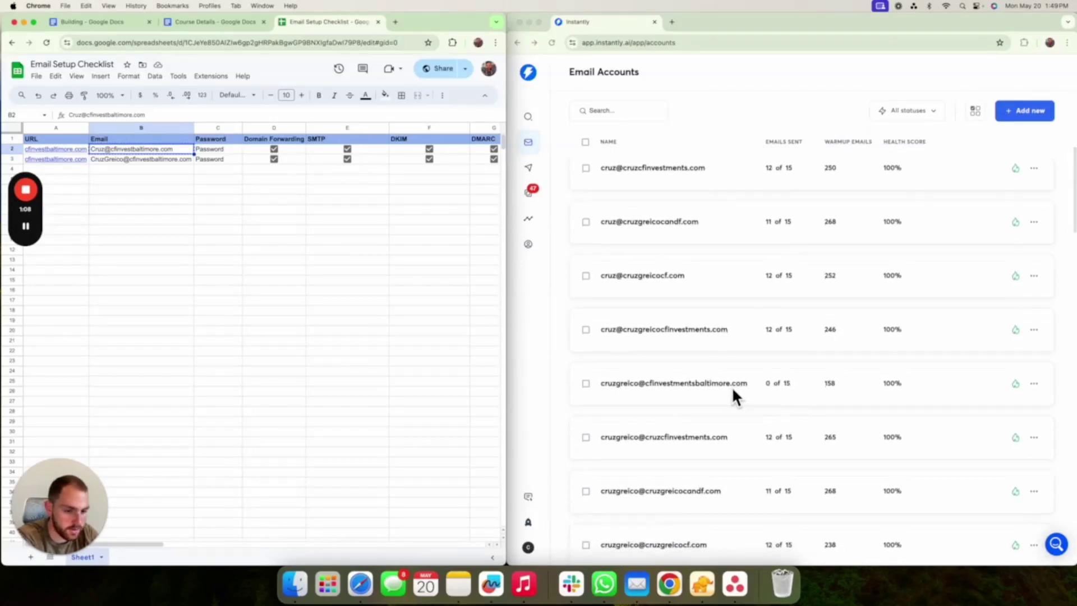
scroll(733, 387, "up", 5)
left_click(551, 44)
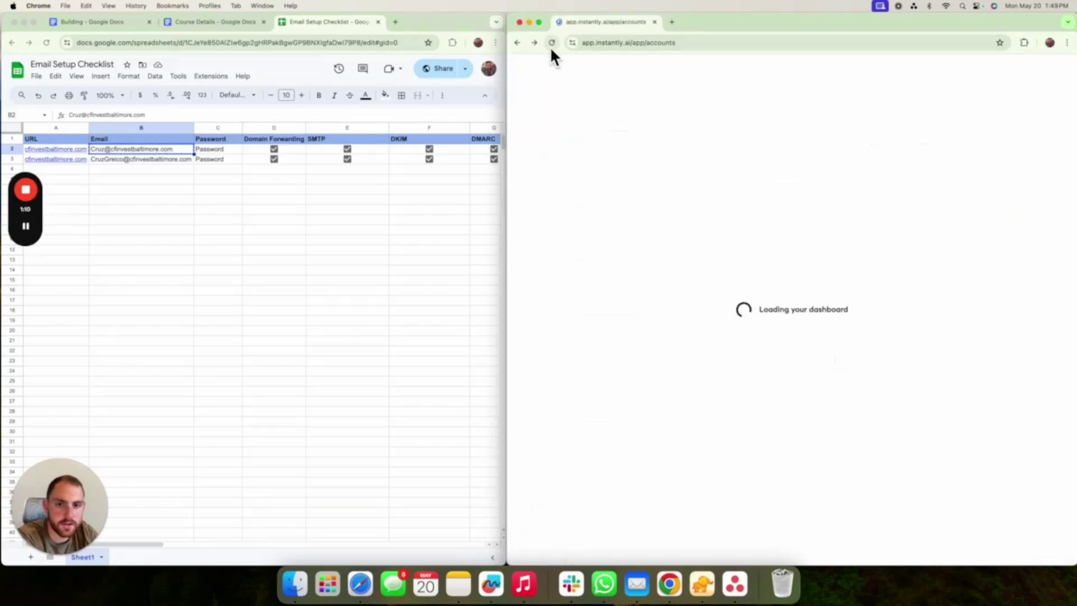
scroll(691, 313, "down", 4)
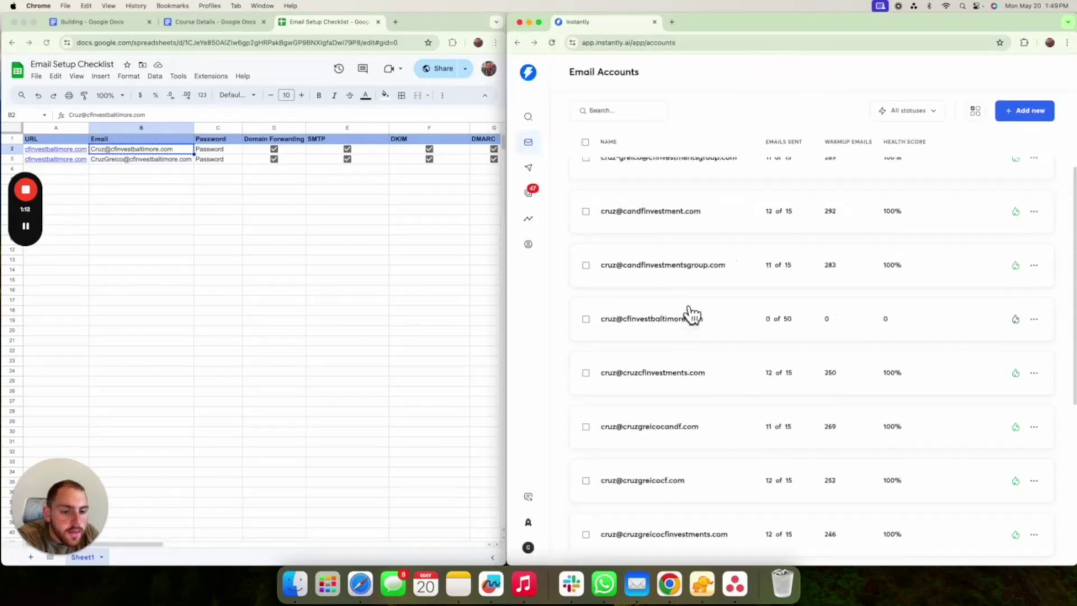
scroll(689, 304, "down", 1)
scroll(691, 312, "up", 3)
left_click(690, 315)
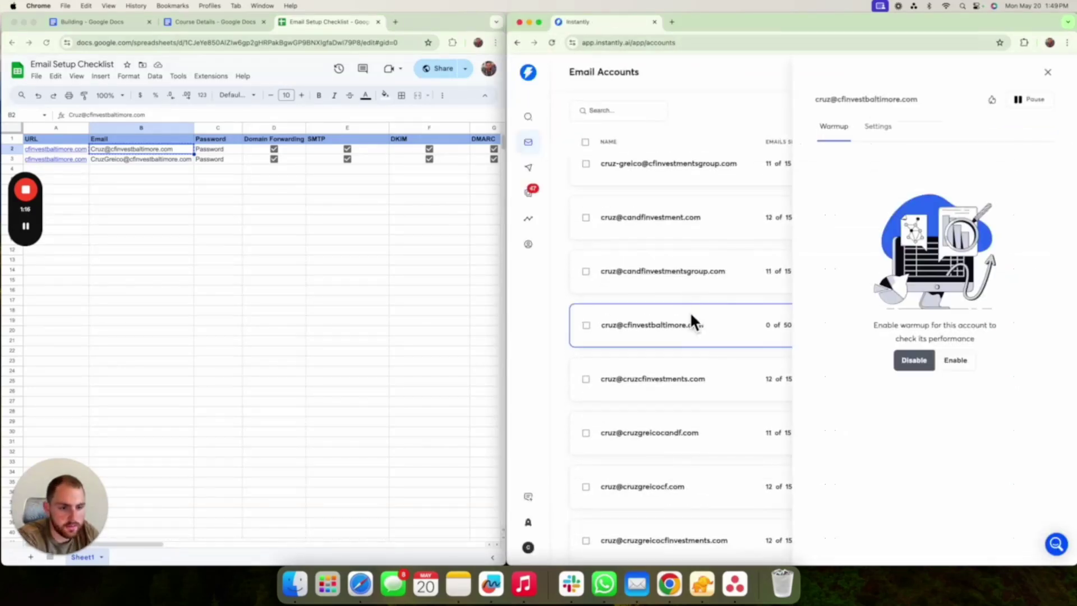
left_click(695, 299)
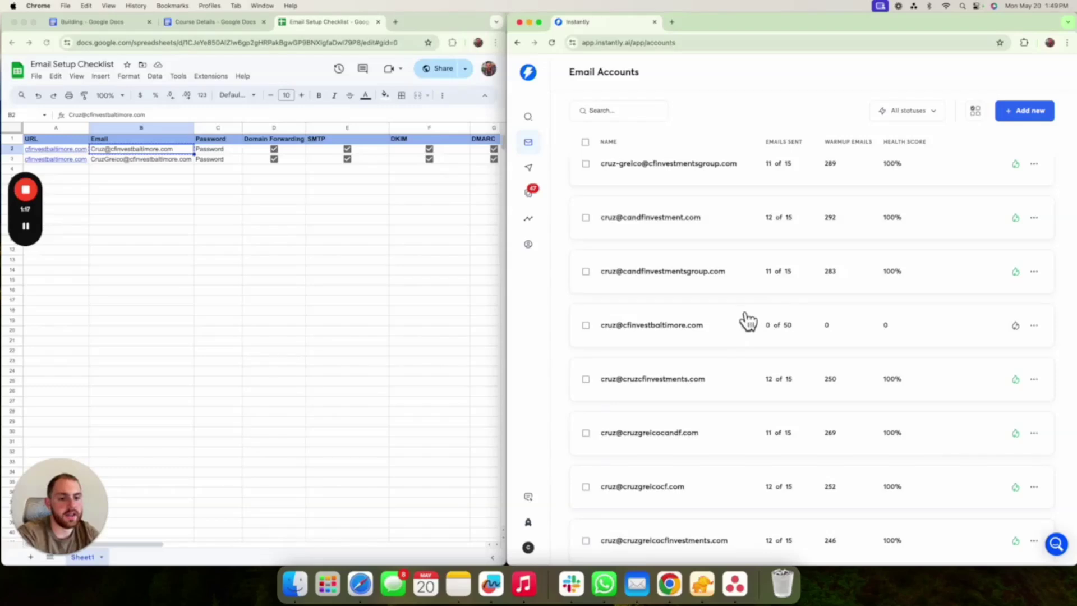
left_click(166, 162)
left_click(166, 160)
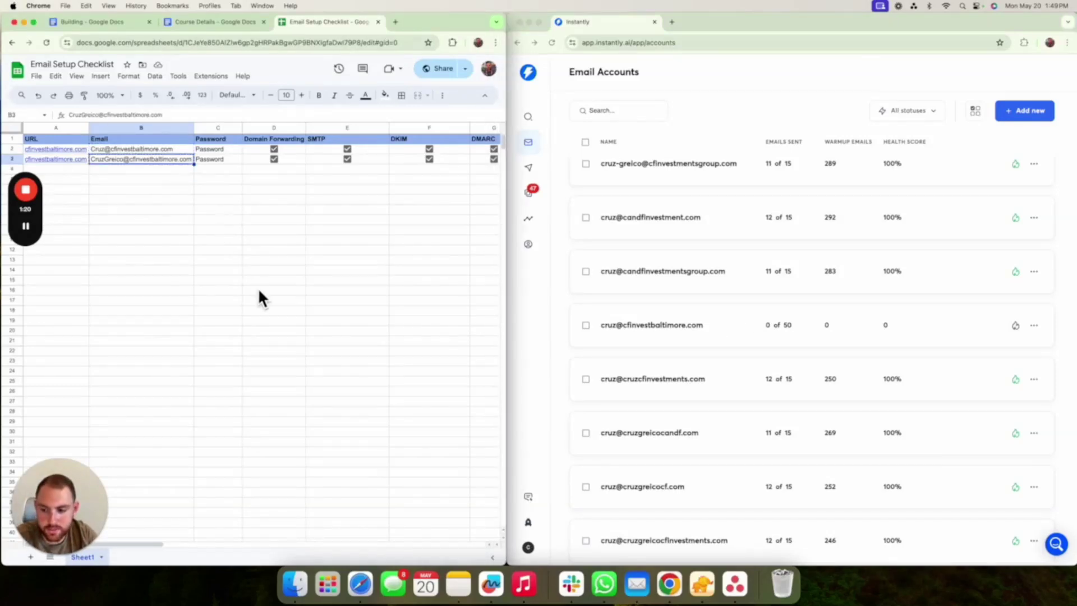
- Connect the second mailbox from cell B3 through Office 365 / Outlook sign-in, then reload the accounts list
left_click(1030, 110)
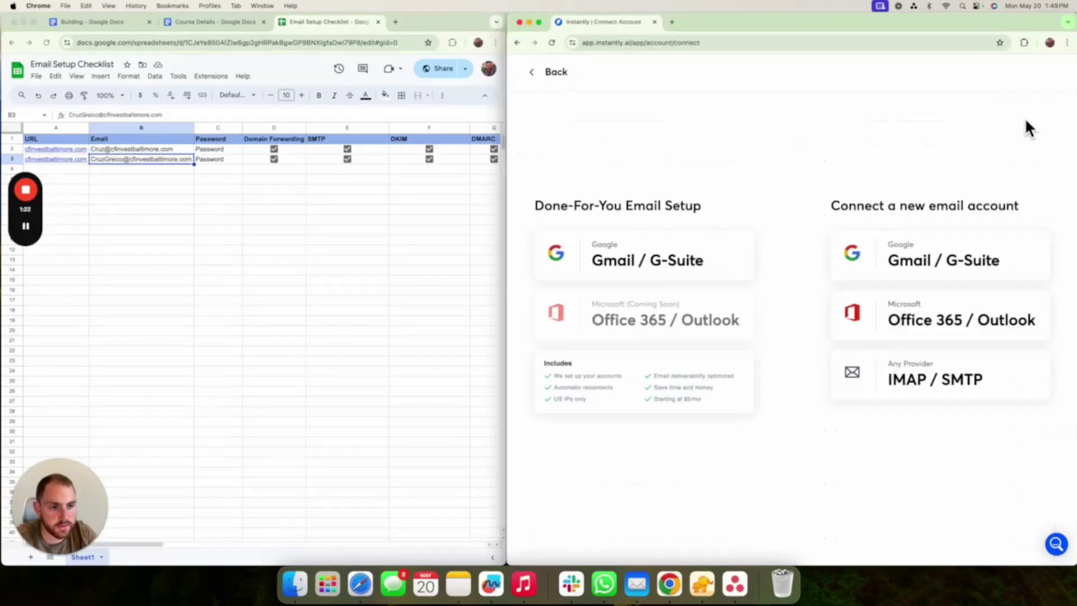
left_click(914, 331)
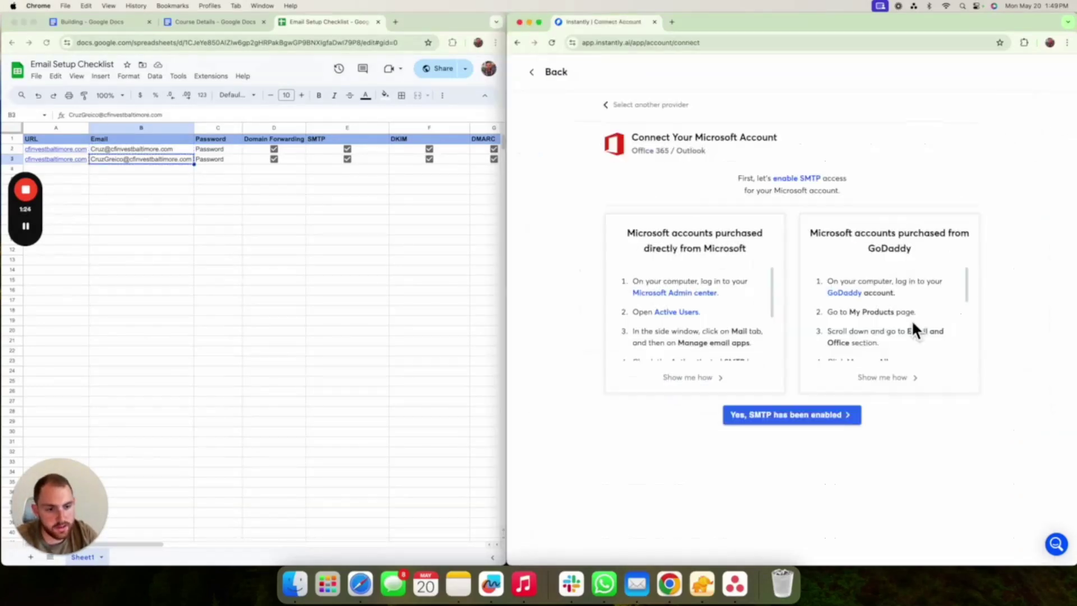
left_click(774, 419)
left_click_drag(116, 12, 612, 92)
left_click(582, 367)
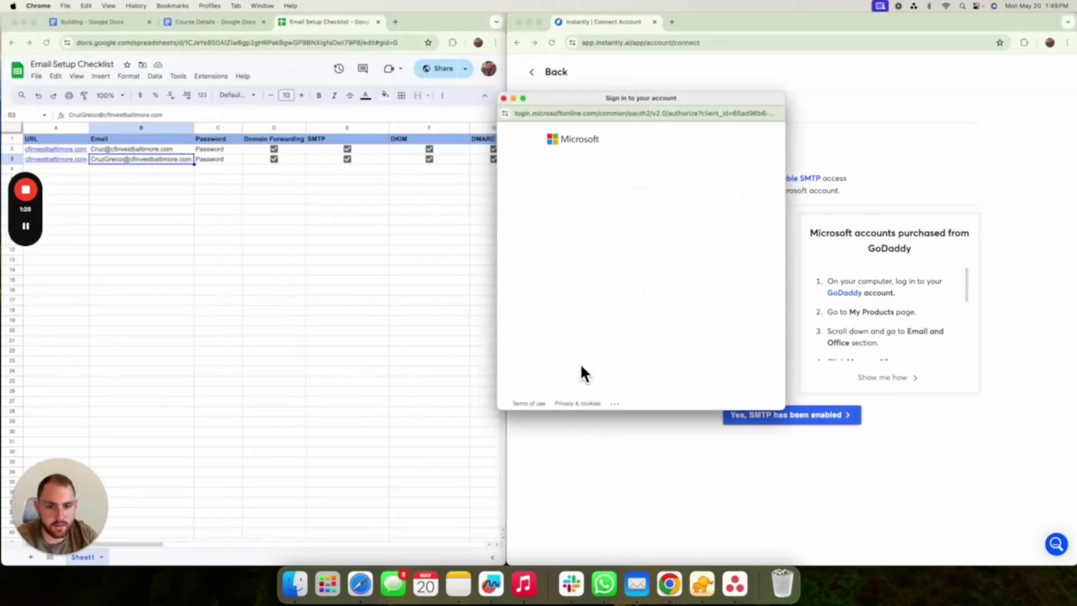
key("super+v")
left_click(733, 246)
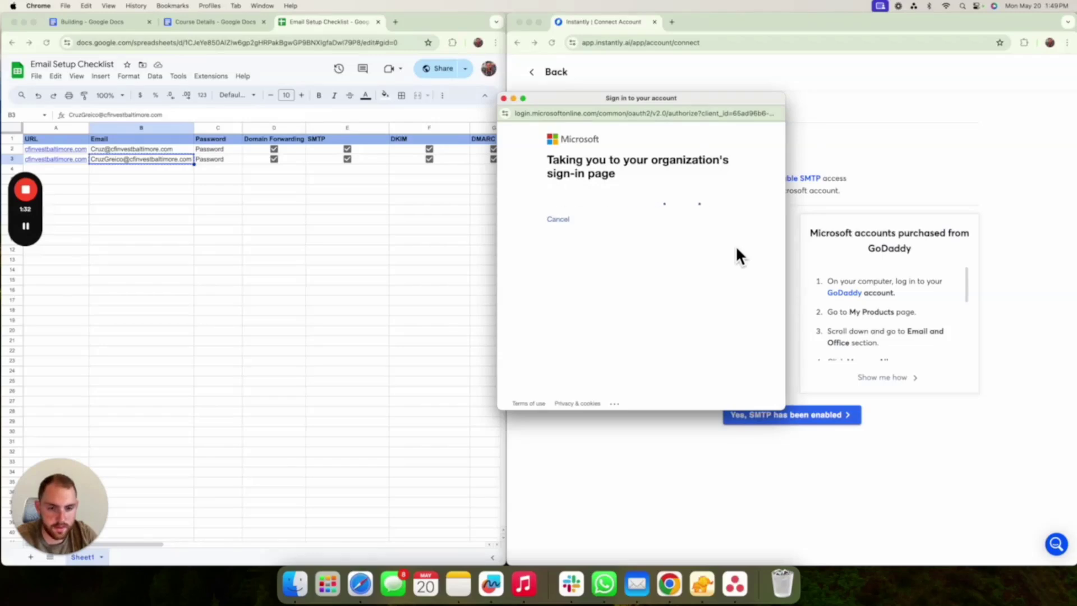
left_click(597, 317)
type("••••")
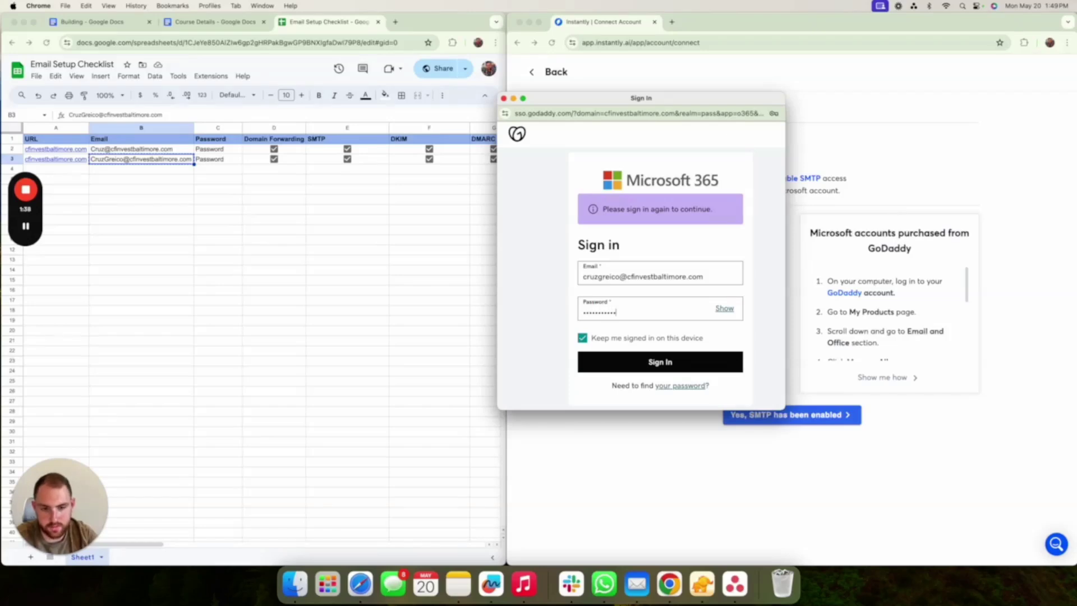
key("Return")
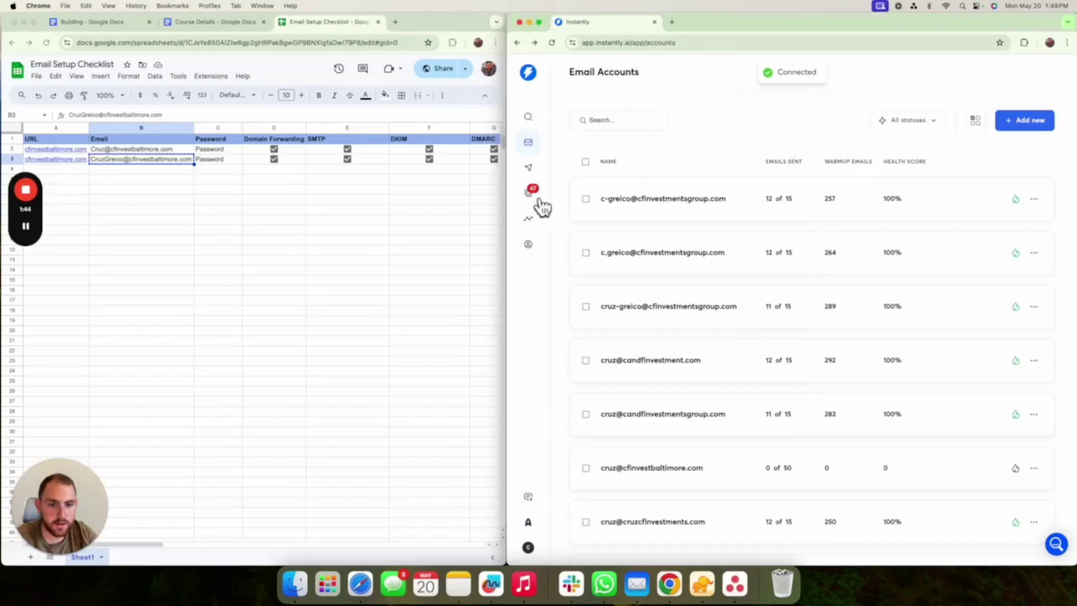
left_click(551, 43)
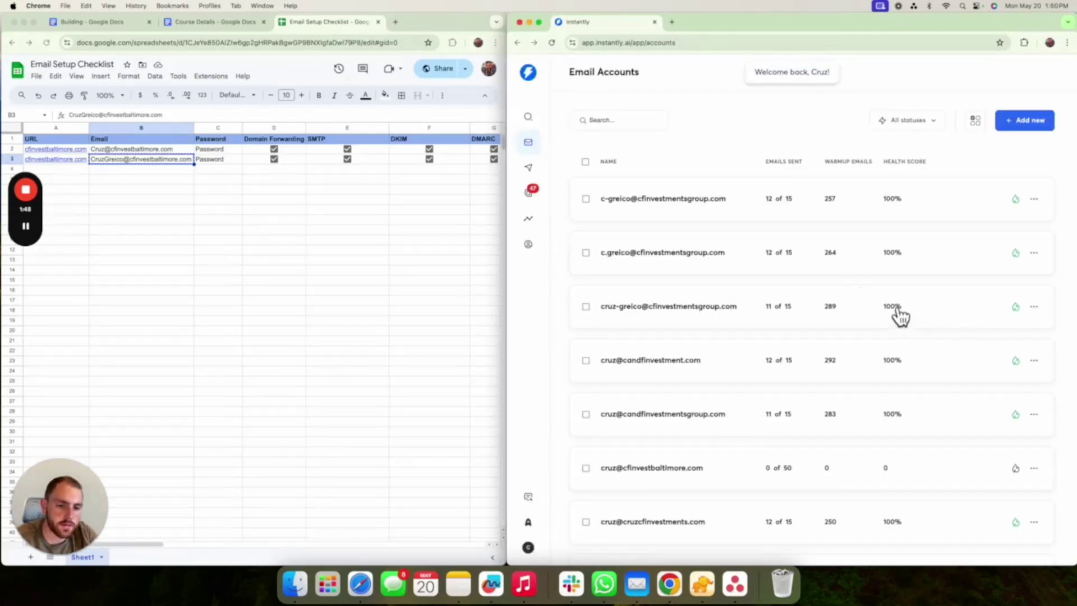
- Run the DNS record check on all domains and tick 'Account added to Instantly' for both mailboxes
scroll(806, 312, "down", 10)
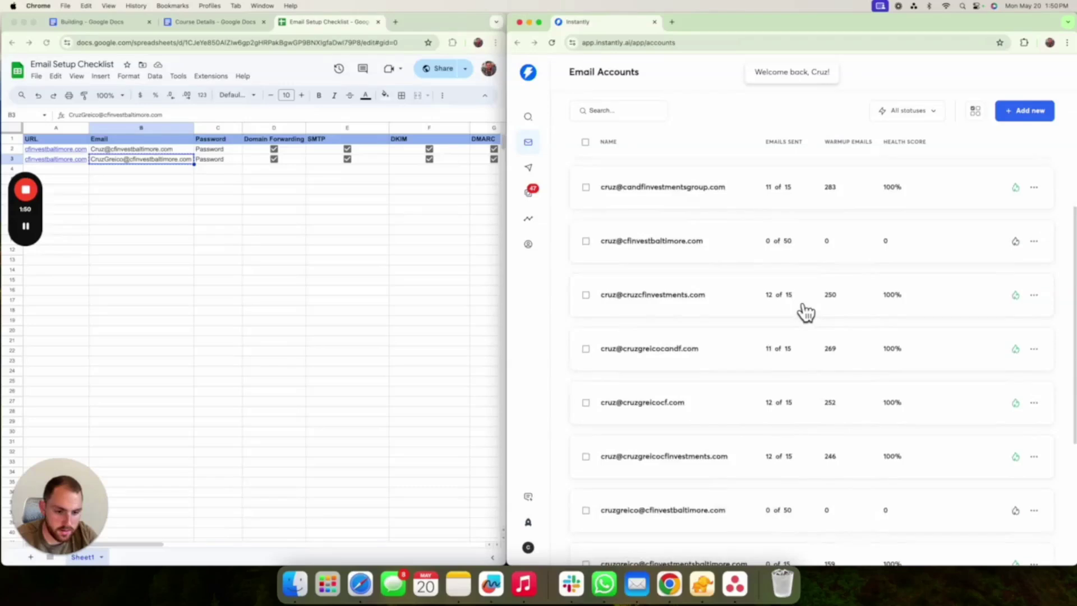
scroll(642, 476, "up", 10)
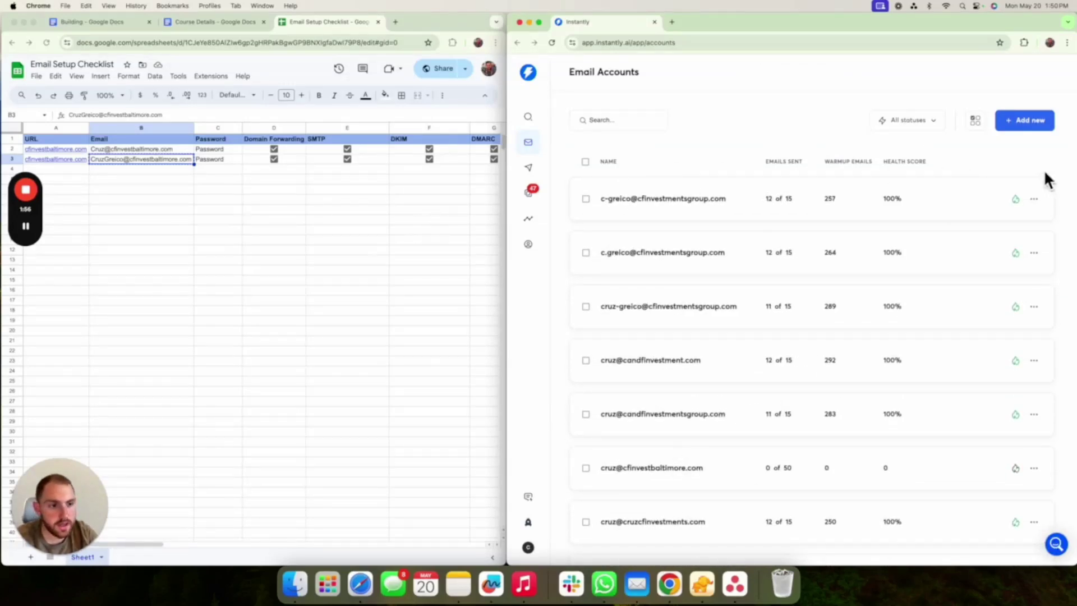
left_click(975, 129)
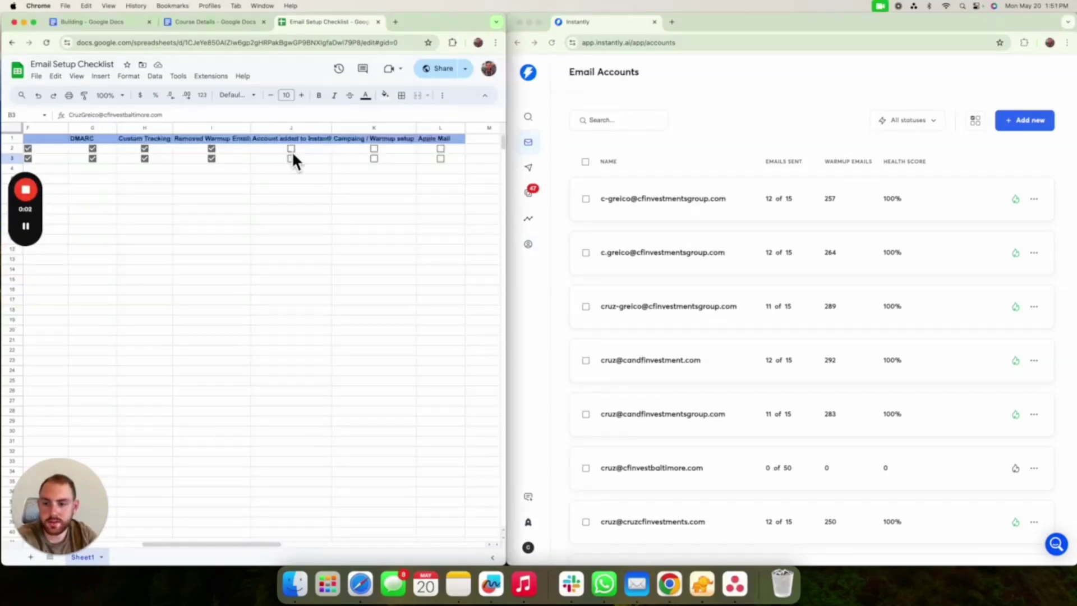
left_click(291, 148)
left_click(291, 159)
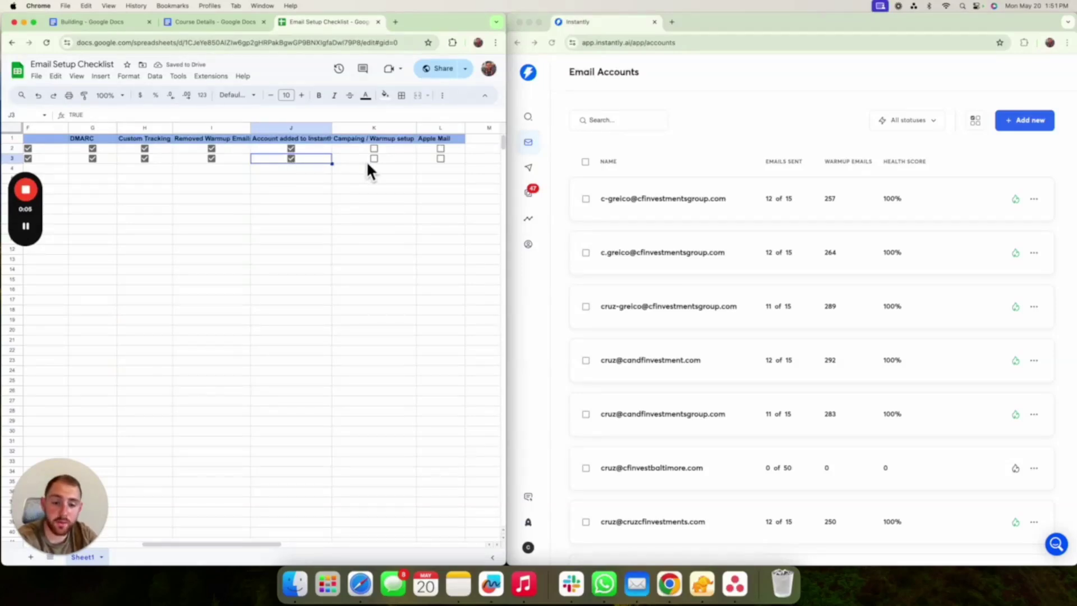
scroll(823, 317, "down", 3)
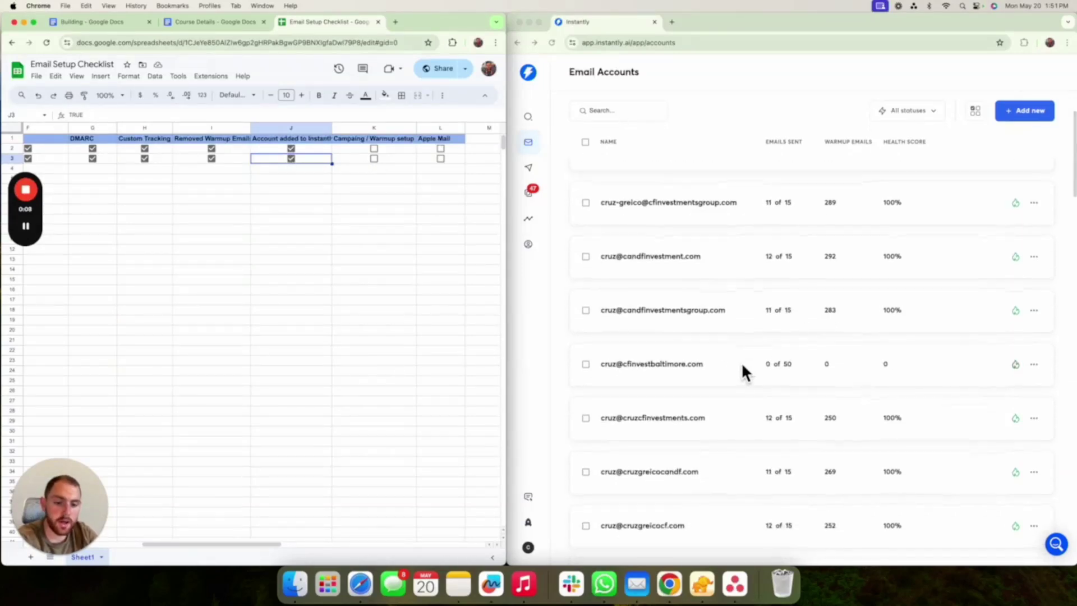
left_click(729, 371)
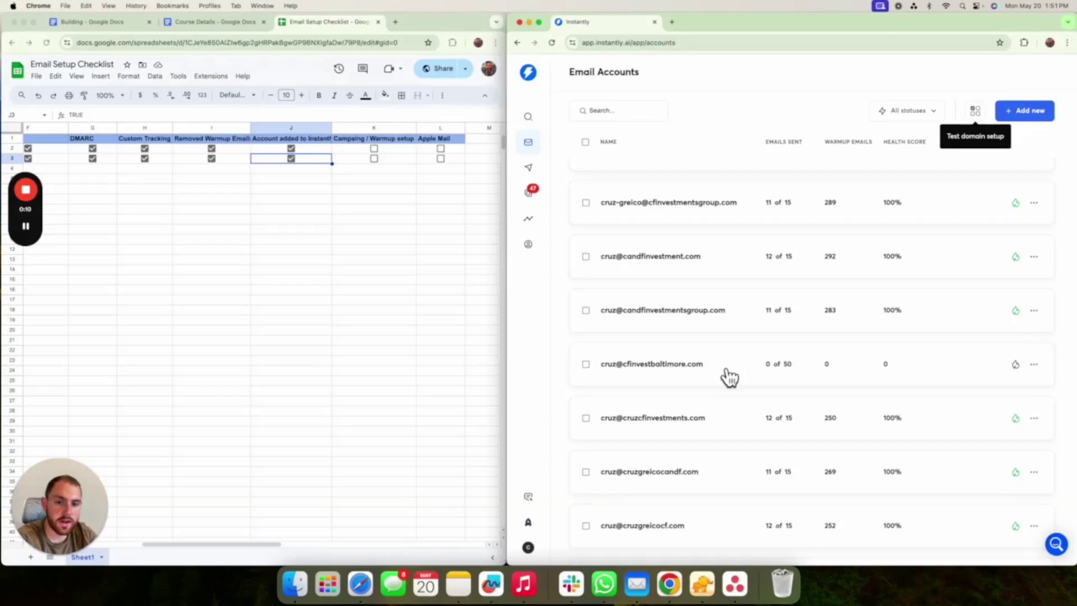
left_click(729, 374)
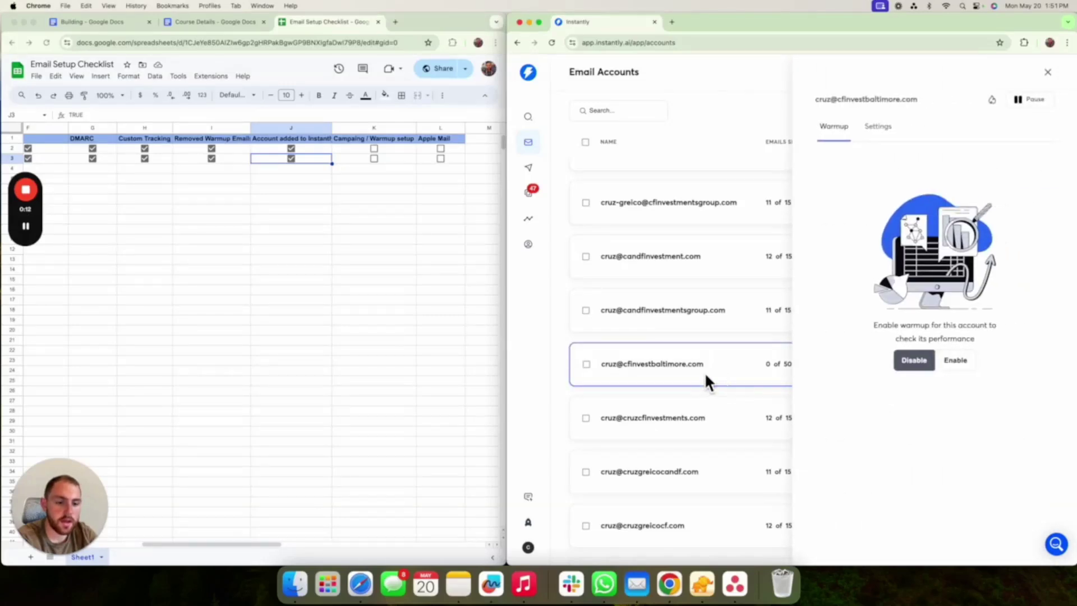
left_click(1048, 72)
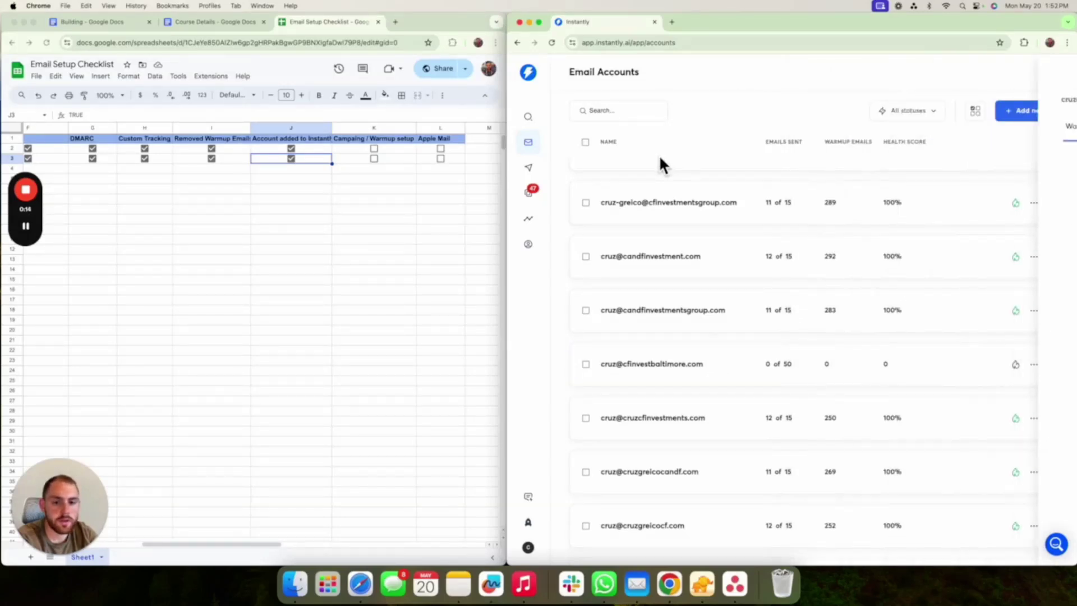
scroll(730, 311, "up", 2)
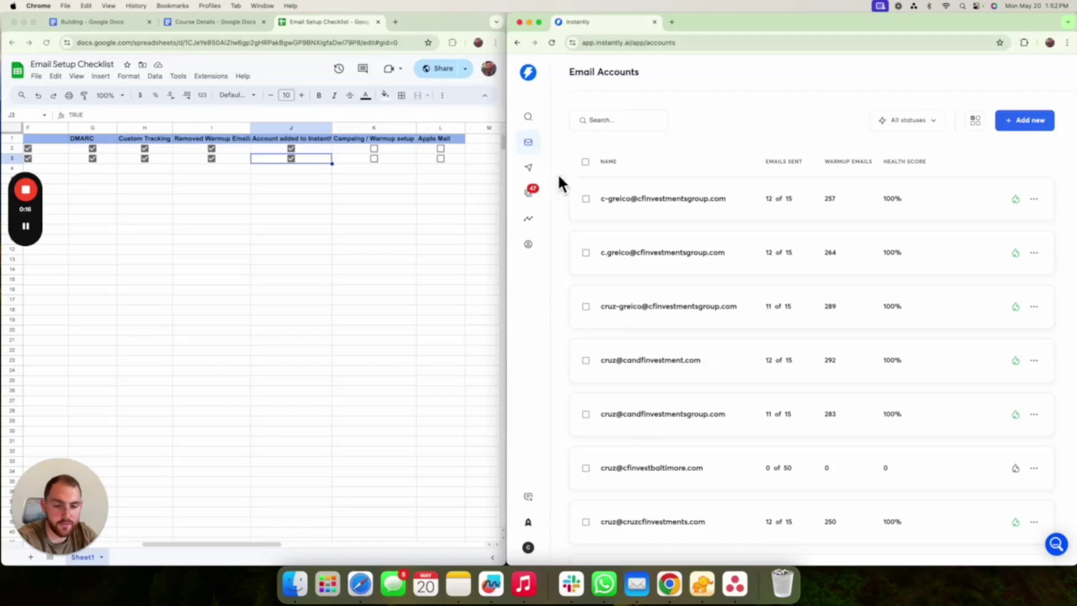
left_click(586, 162)
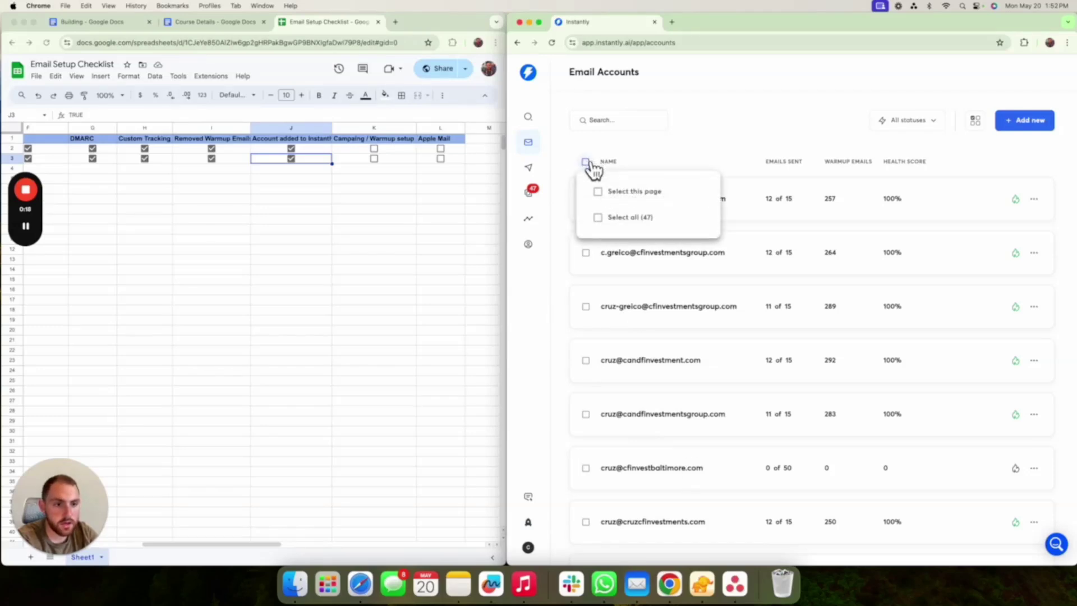
mouse_move(587, 168)
left_click(598, 219)
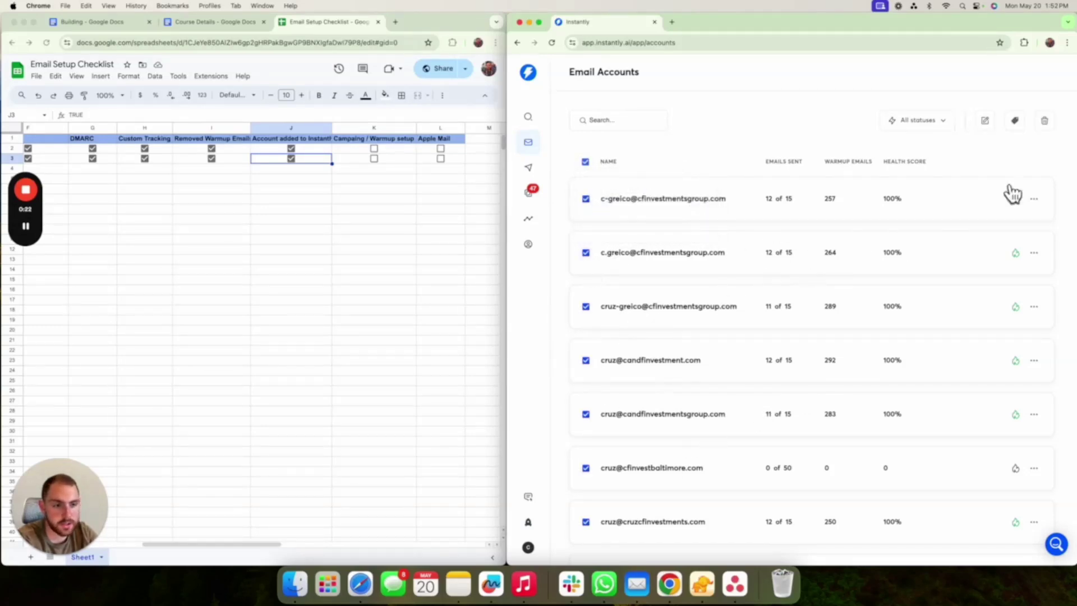
left_click(985, 121)
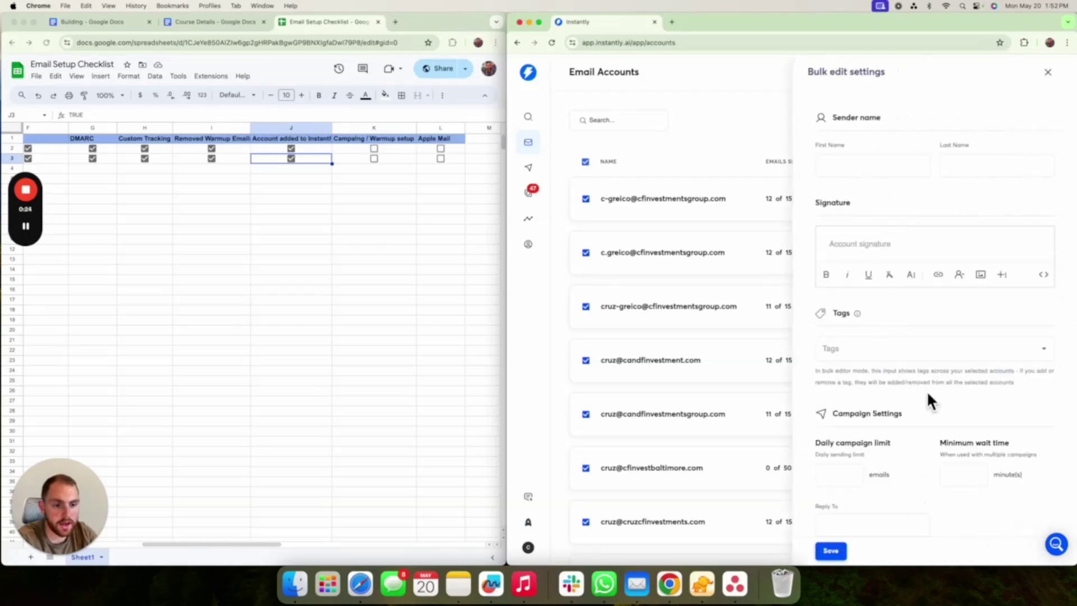
scroll(927, 392, "down", 6)
scroll(914, 392, "up", 6)
left_click(1048, 73)
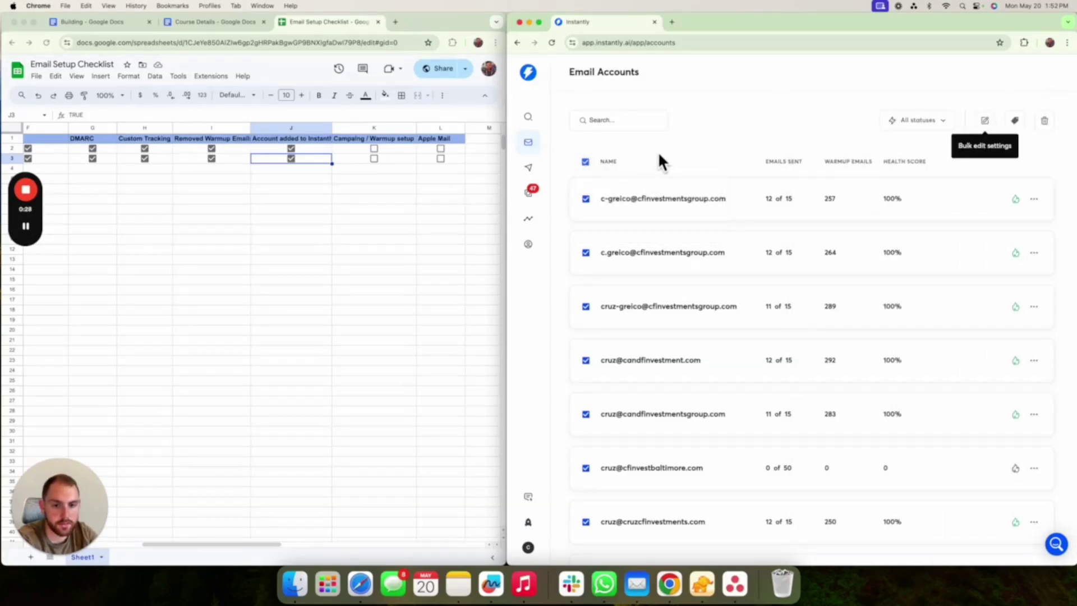
- Enable warmup for the newly added email account
left_click(587, 162)
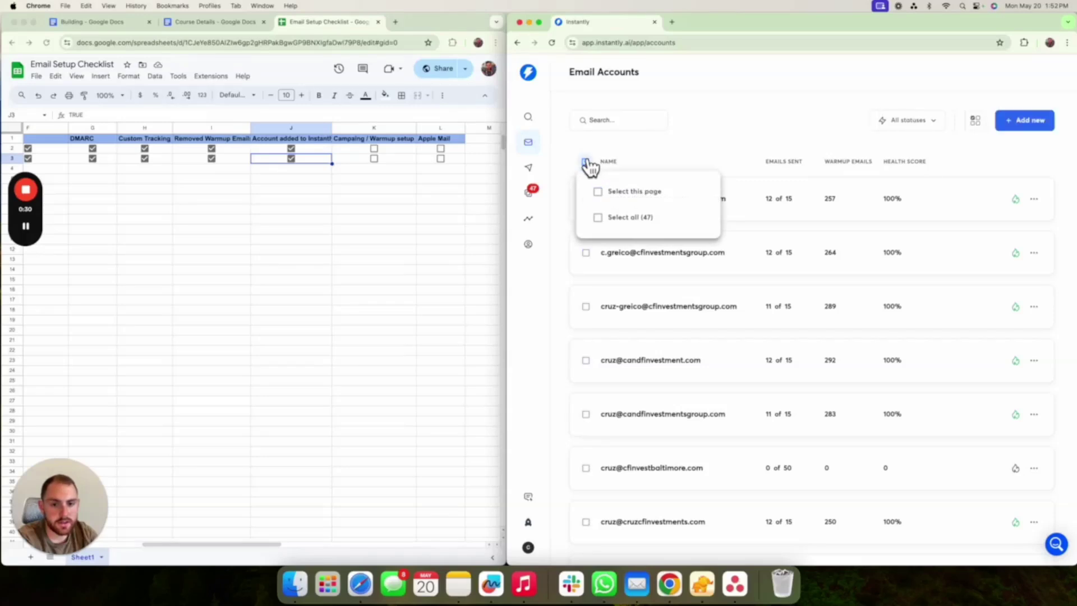
scroll(757, 277, "down", 2)
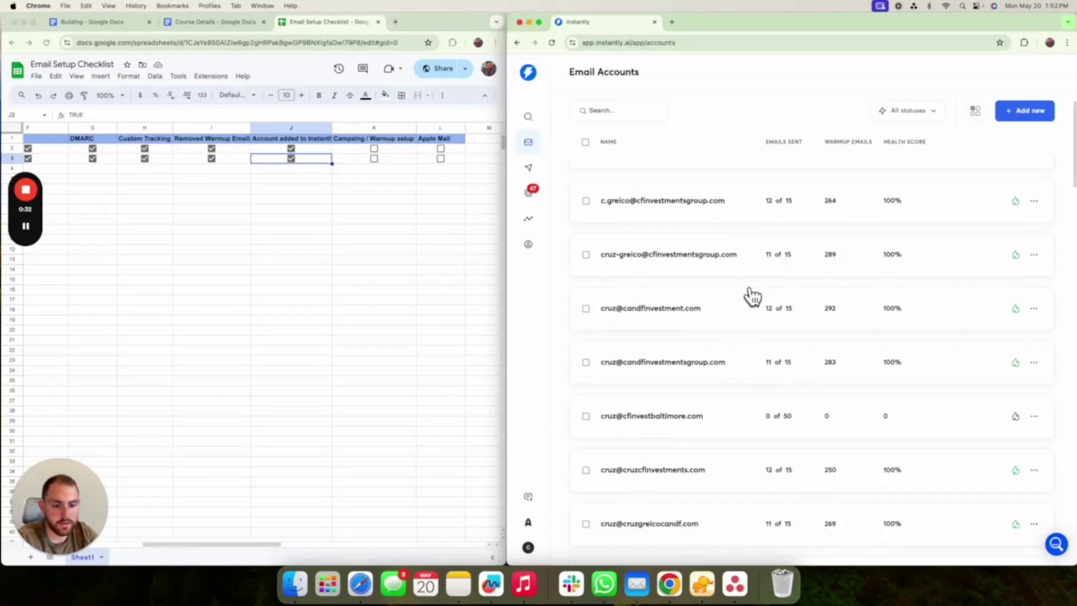
scroll(752, 296, "down", 4)
left_click(722, 308)
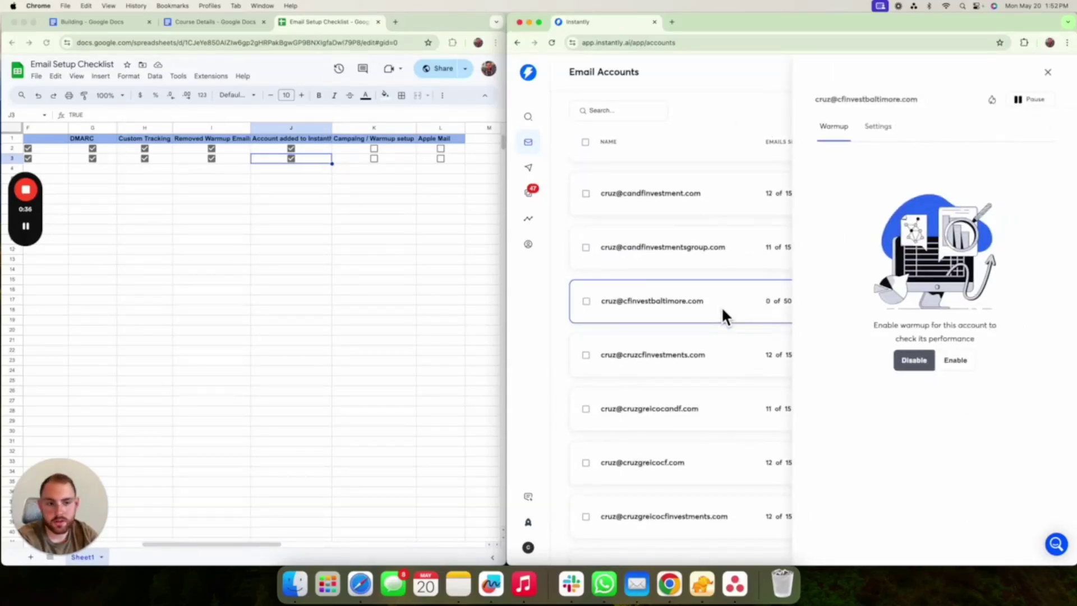
left_click(954, 363)
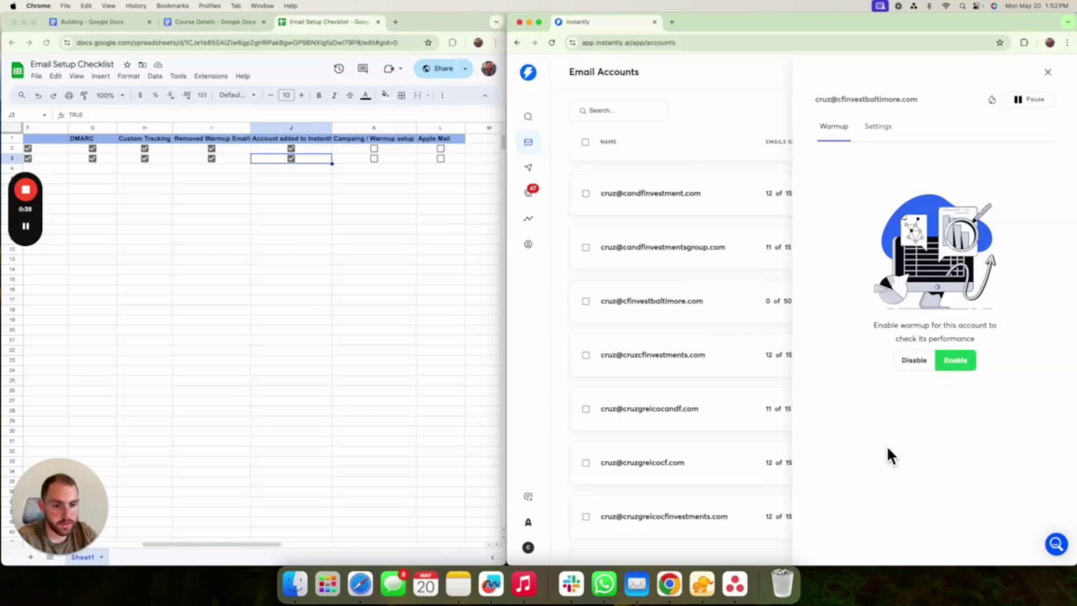
- Open the new account's Settings tab alongside the Building setup guide
left_click(740, 341)
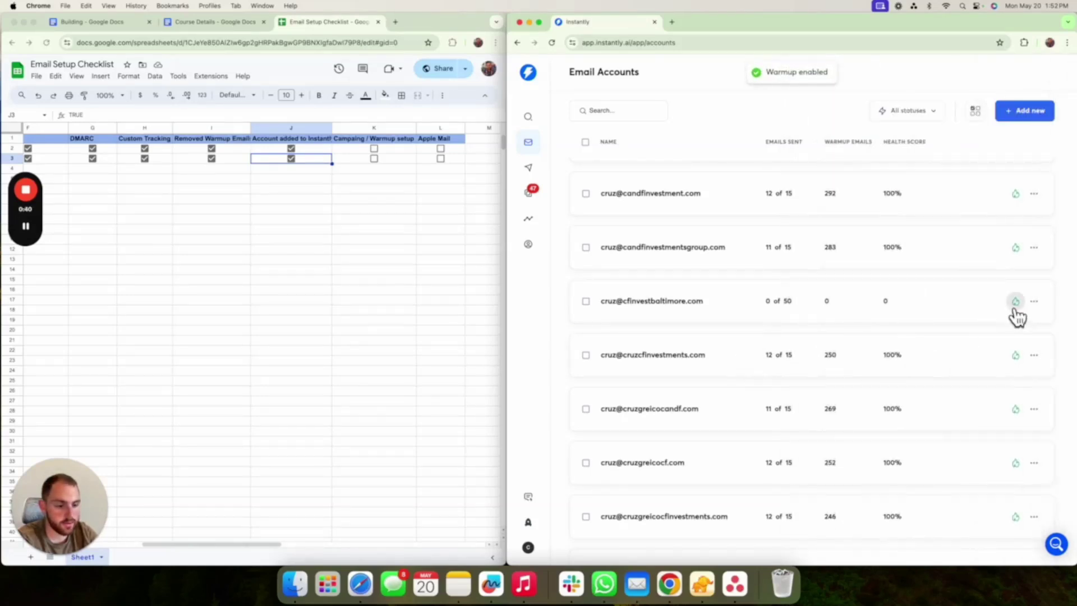
scroll(948, 505, "down", 2)
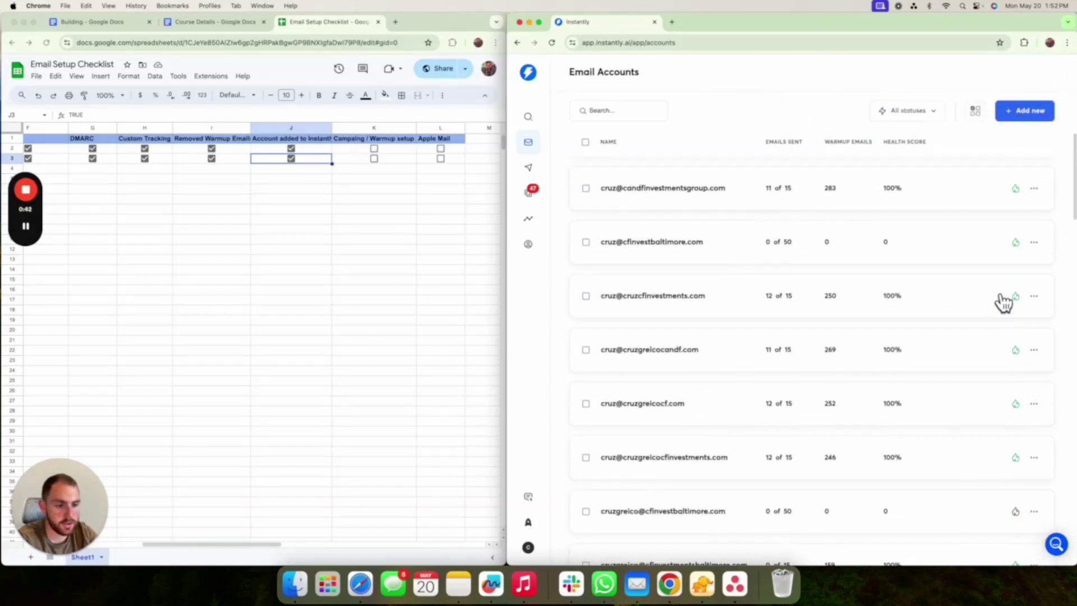
scroll(1003, 303, "up", 1)
left_click(853, 285)
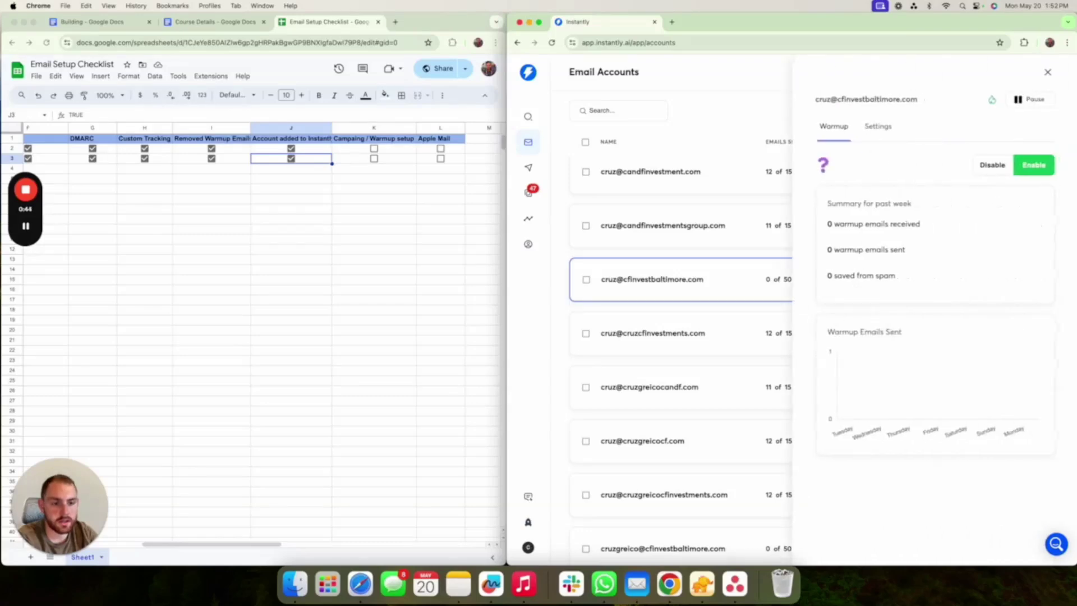
left_click(877, 126)
left_click(70, 25)
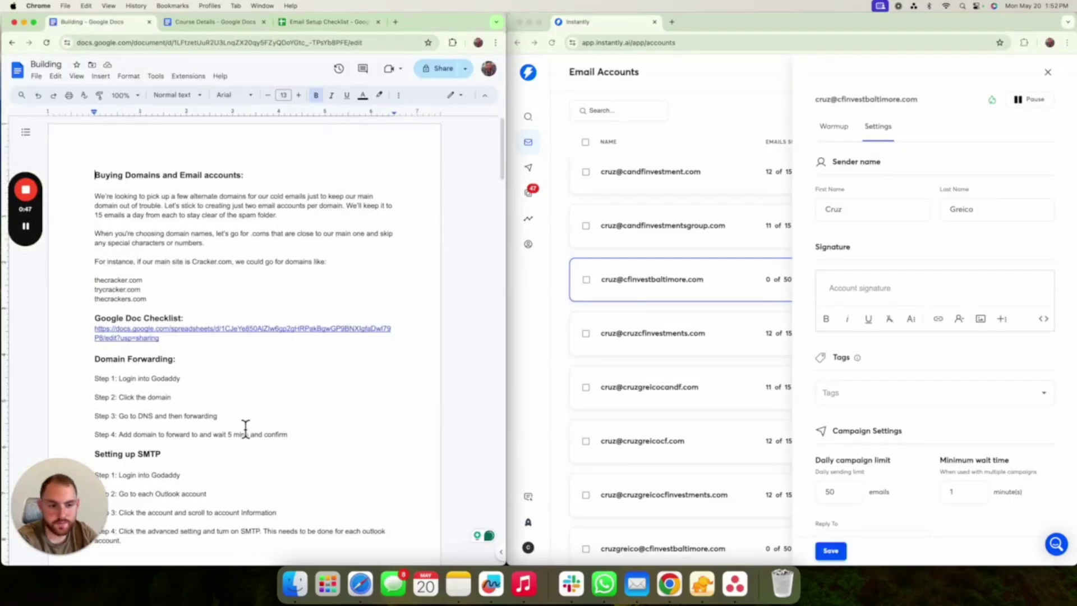
- Set the new account's daily campaign limit to 15 and minimum wait time to 20, leaving Reply To blank
scroll(245, 427, "down", 20)
scroll(245, 427, "down", 10)
scroll(242, 427, "down", 10)
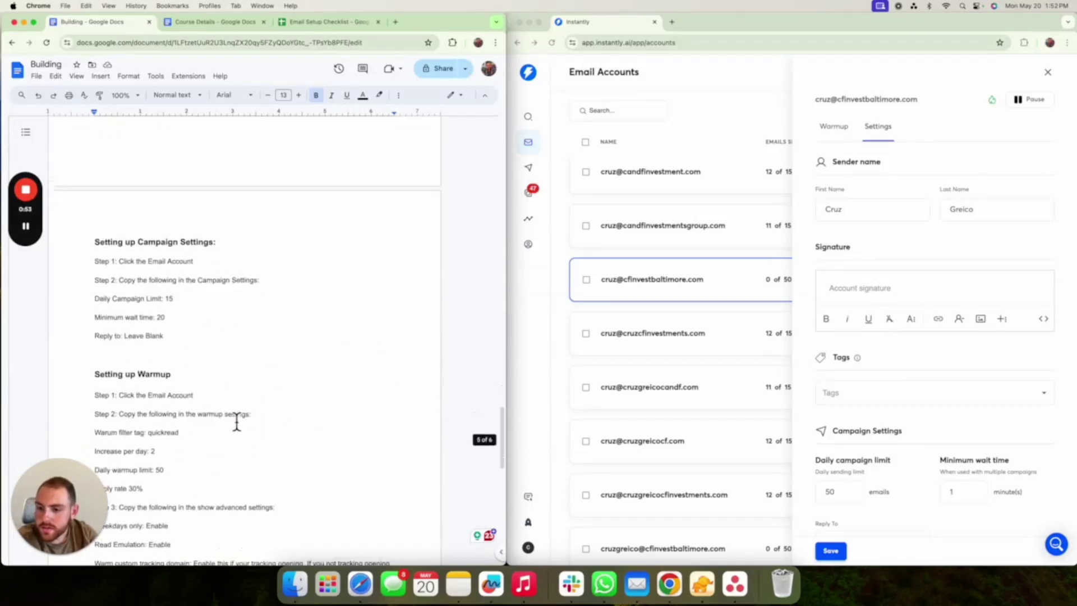
scroll(237, 421, "down", 1)
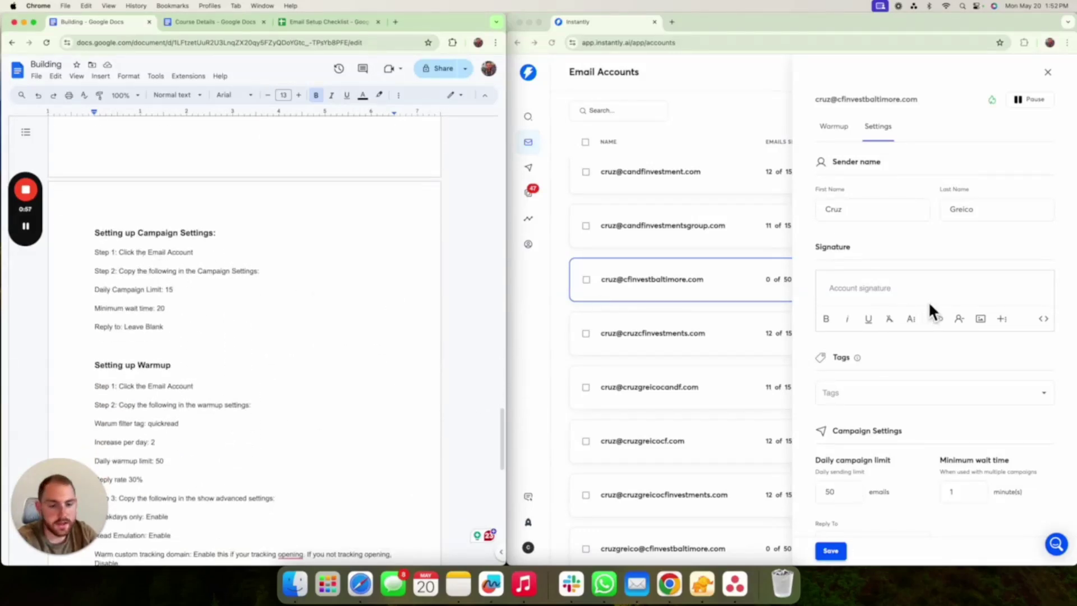
scroll(881, 302, "down", 4)
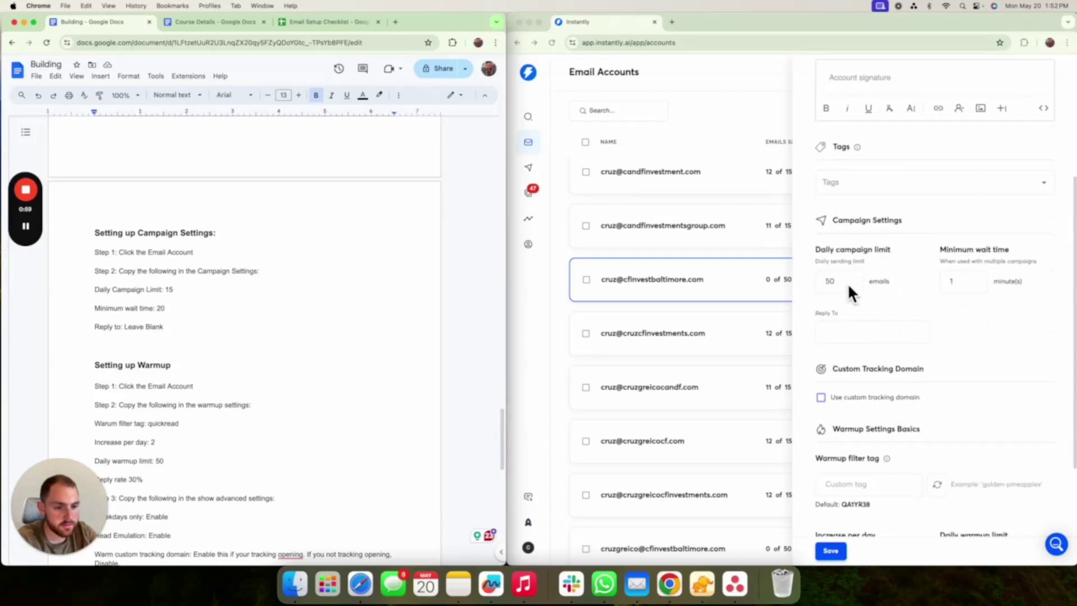
left_click(846, 282)
left_click(846, 284)
key("BackSpace")
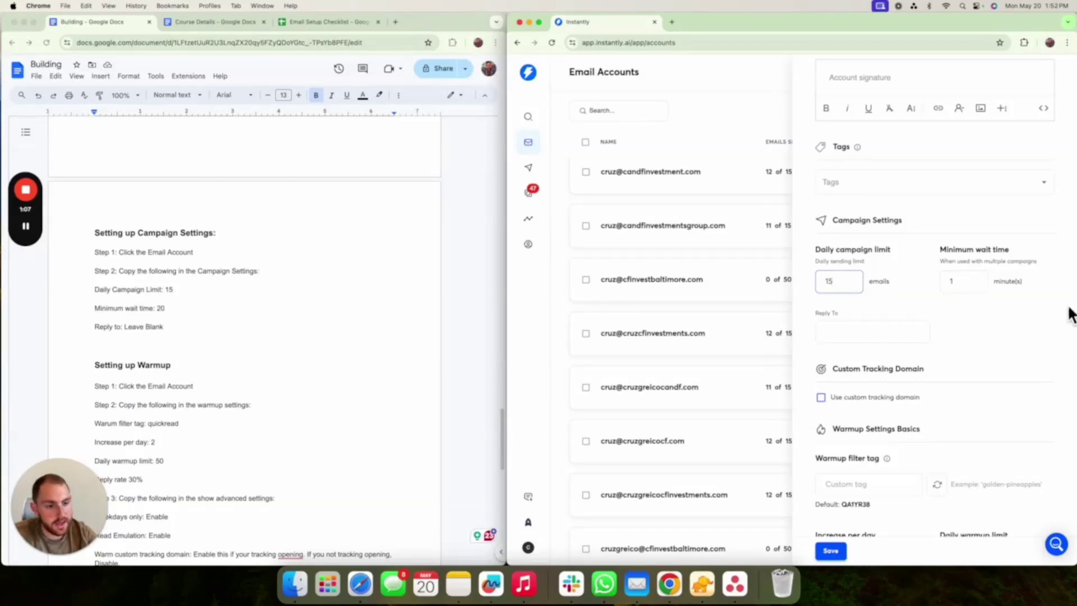
left_click(974, 284)
key("BackSpace")
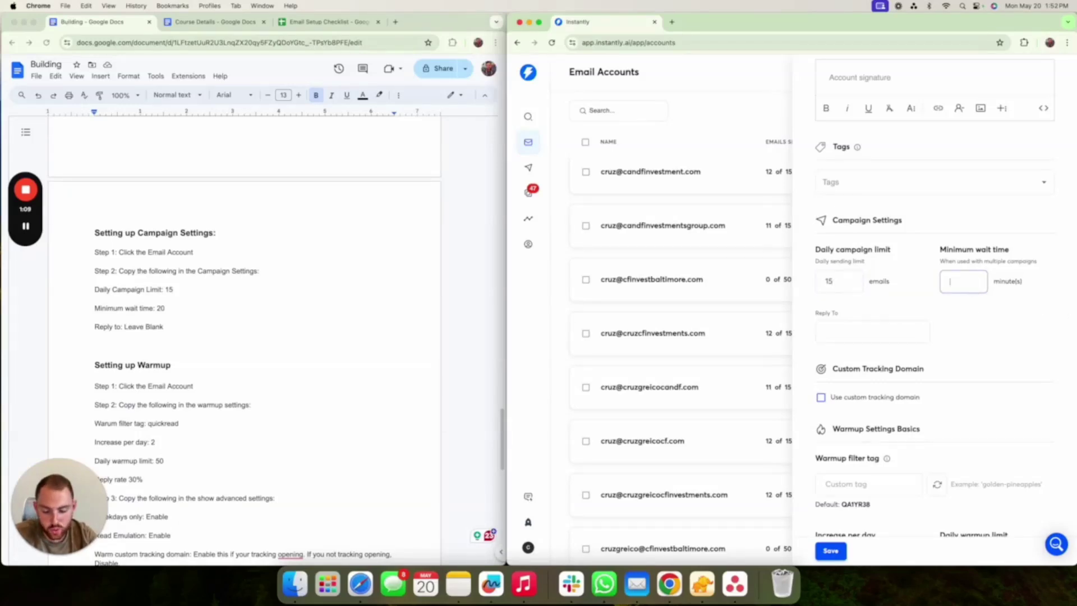
type("20")
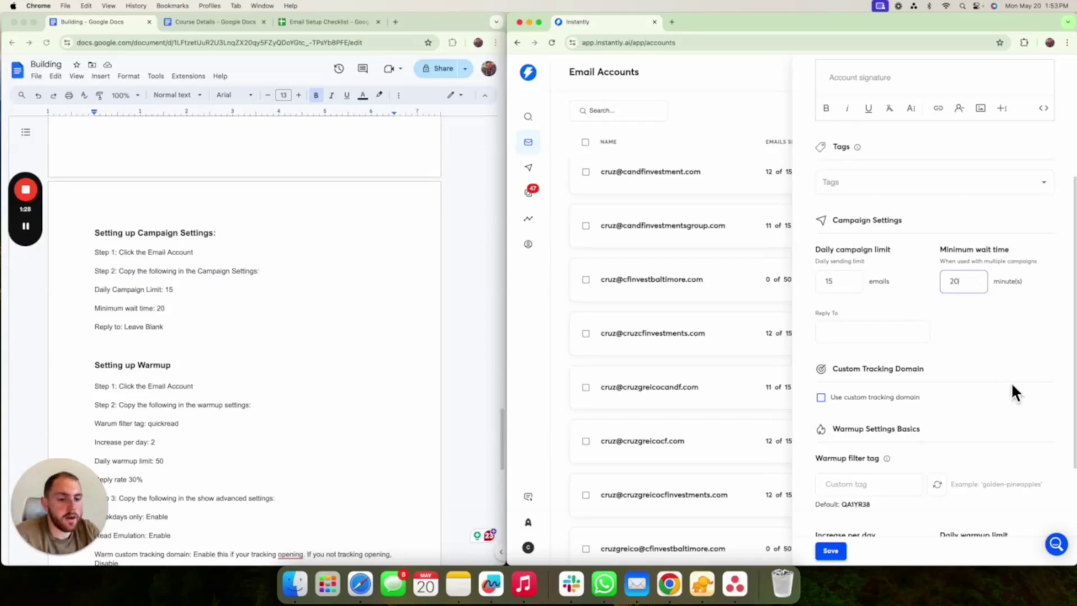
scroll(991, 378, "down", 2)
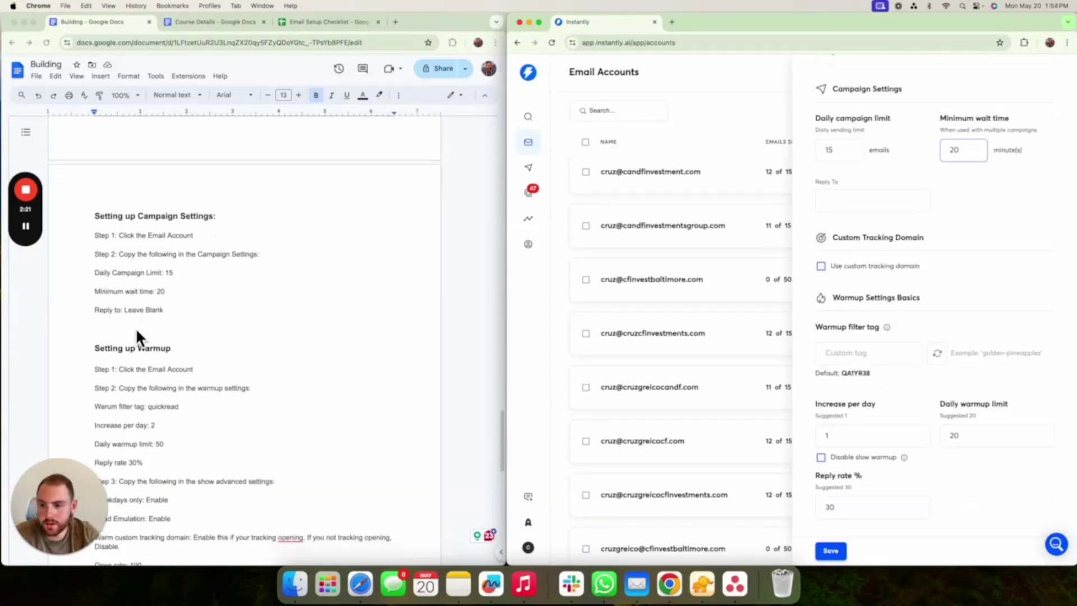
- Set warmup increase per day to 2 and daily warmup limit to 50
scroll(136, 327, "down", 5)
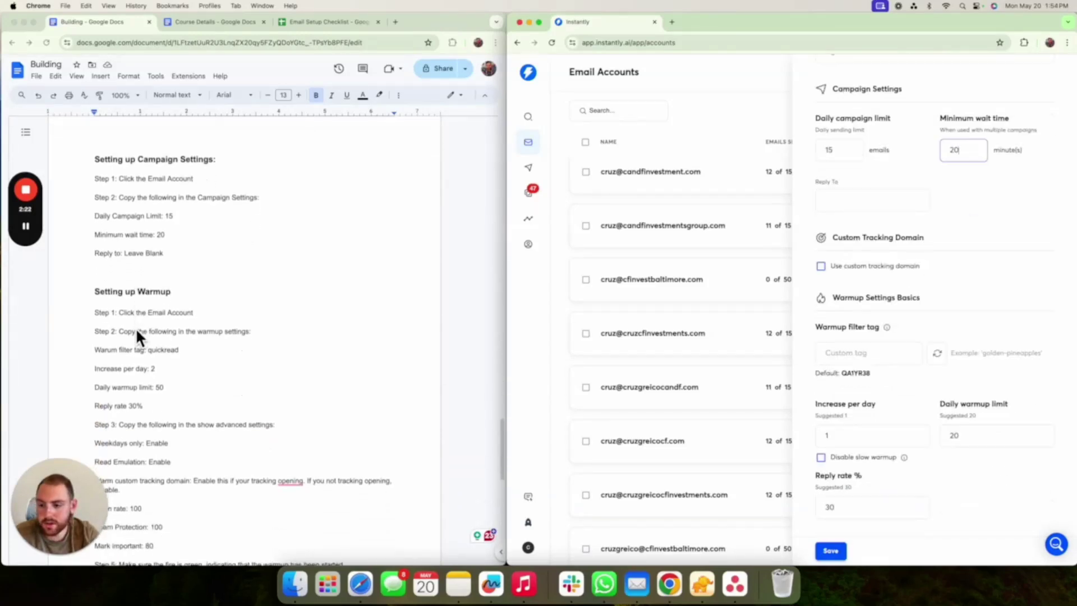
scroll(136, 327, "up", 2)
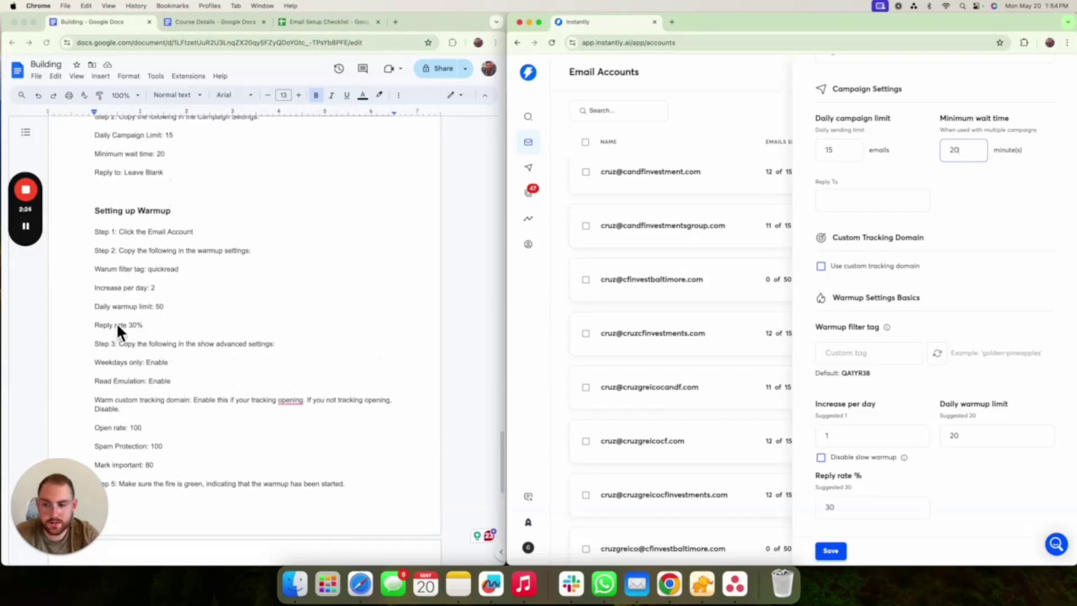
scroll(876, 370, "down", 2)
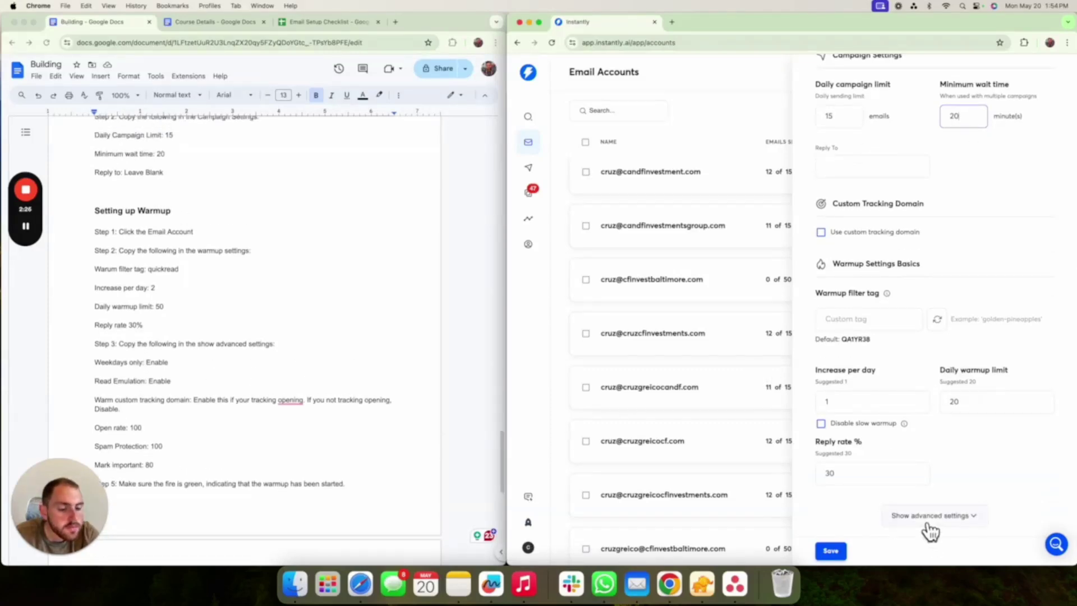
left_click(881, 410)
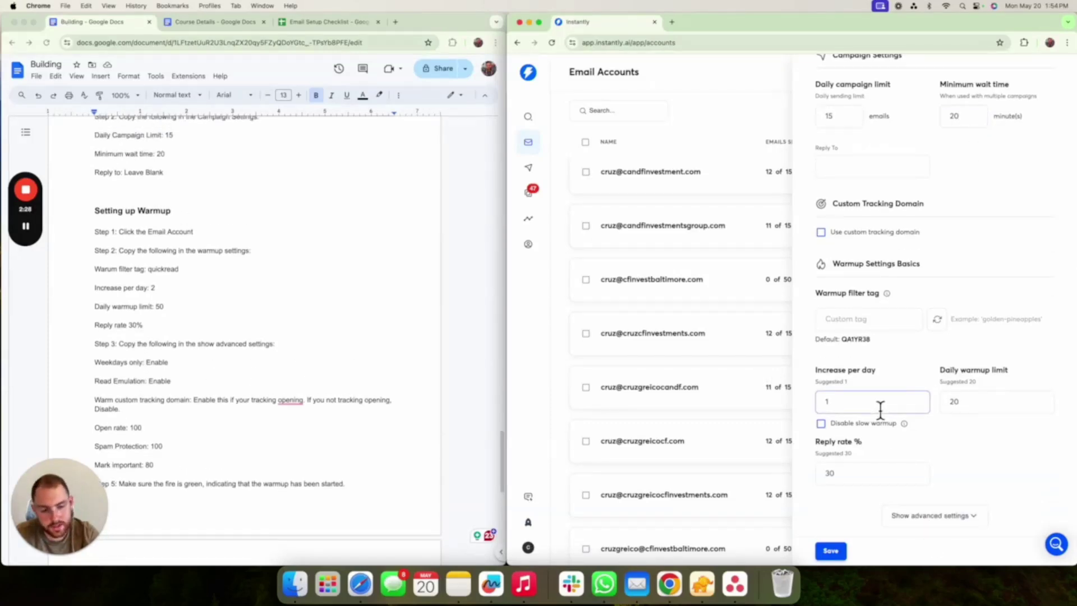
key("BackSpace")
type("2")
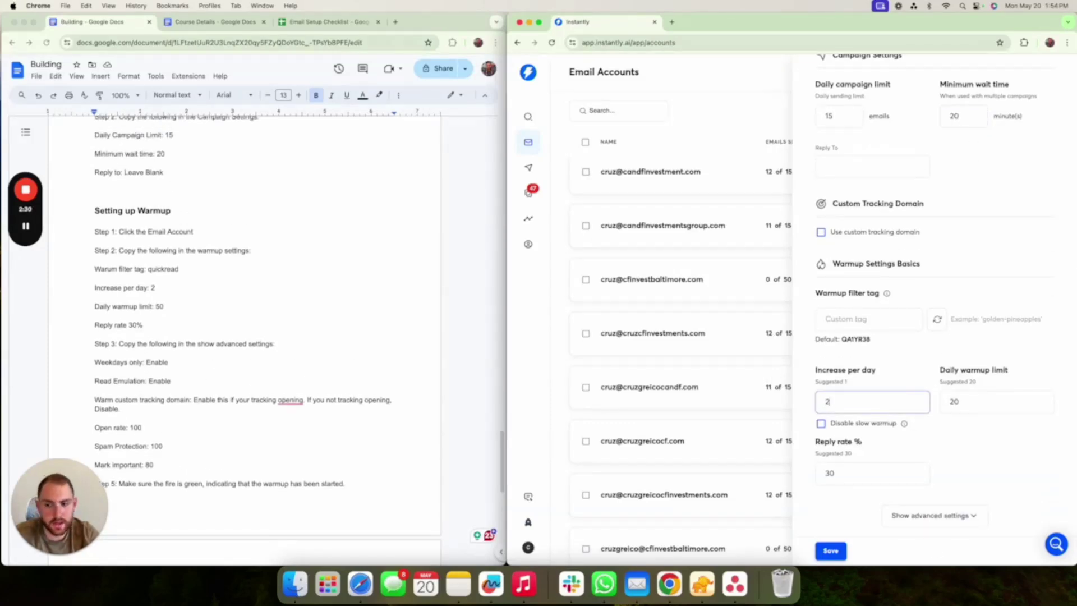
left_click(979, 408)
key("BackSpace")
key("BackSpace")
type("50")
left_click(1003, 438)
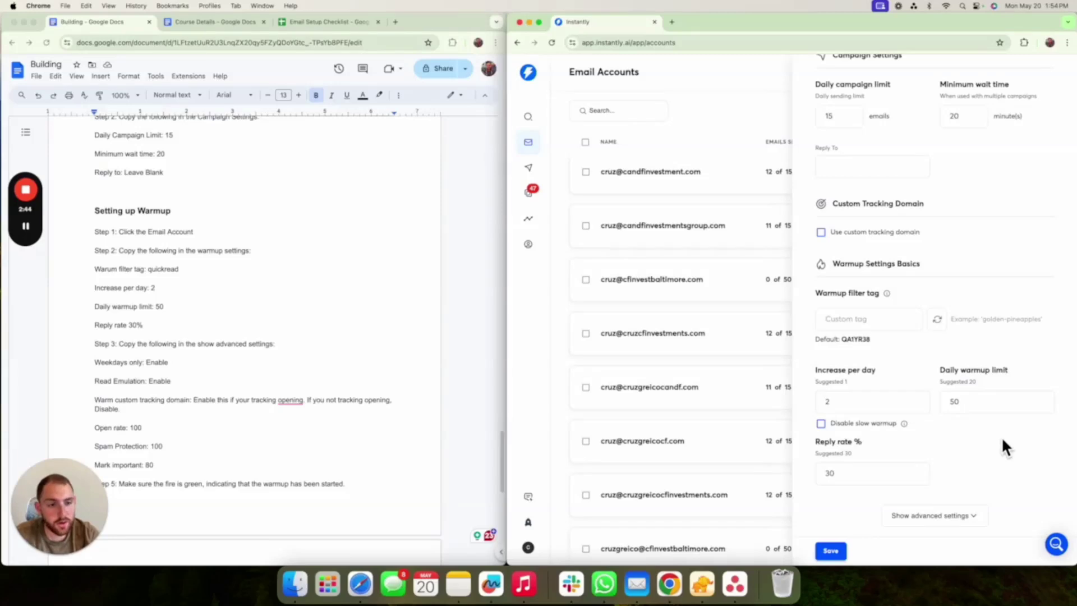
scroll(1002, 443, "up", 1)
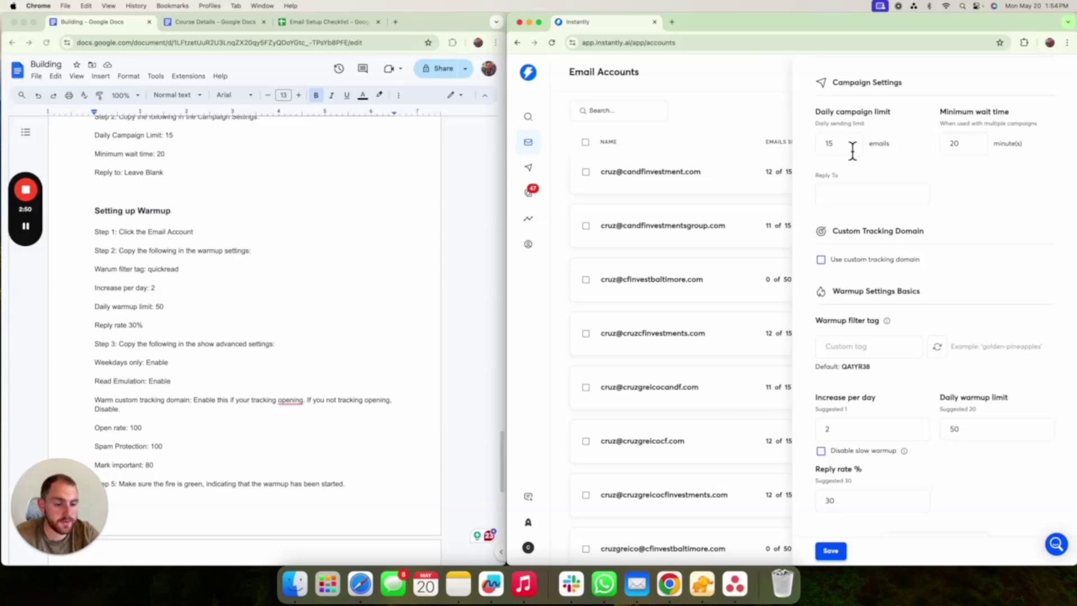
scroll(852, 150, "up", 1)
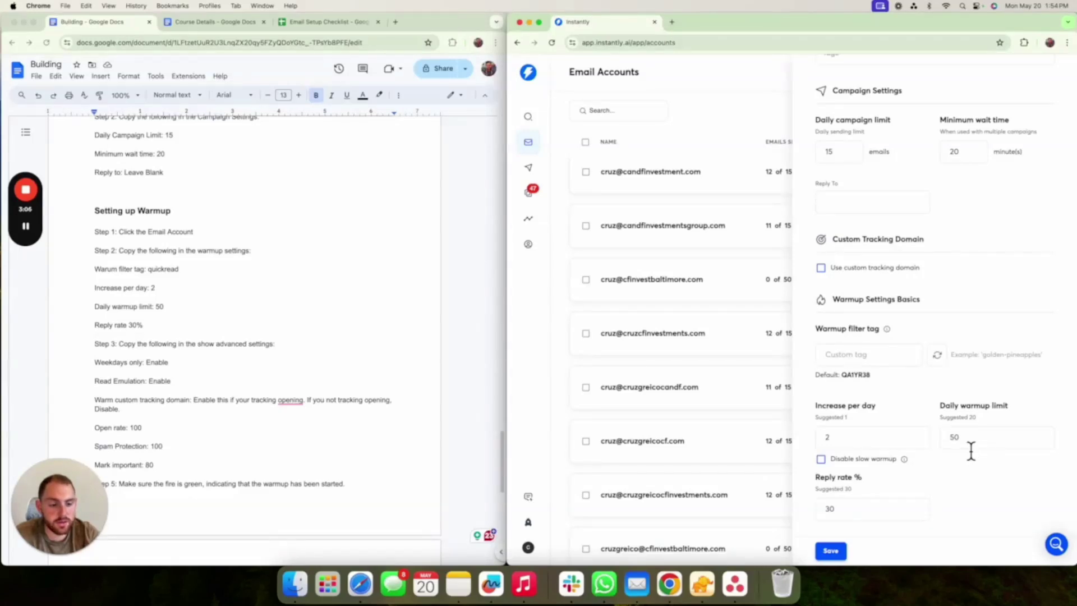
scroll(976, 449, "down", 2)
scroll(976, 412, "up", 2)
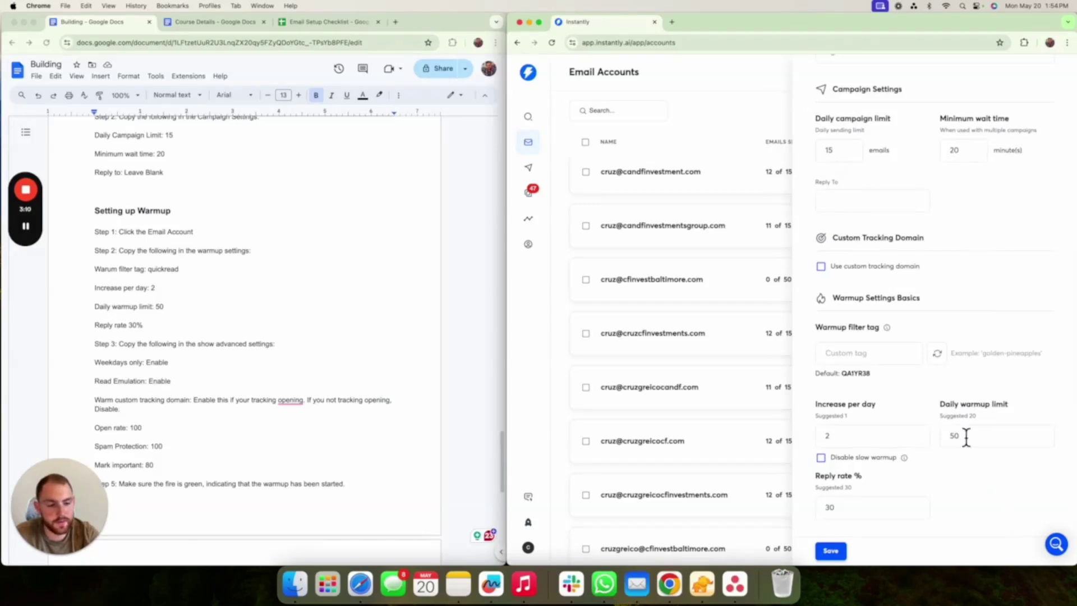
scroll(969, 444, "down", 2)
- In advanced warmup settings, enable Weekdays only and Read emulation
left_click(956, 516)
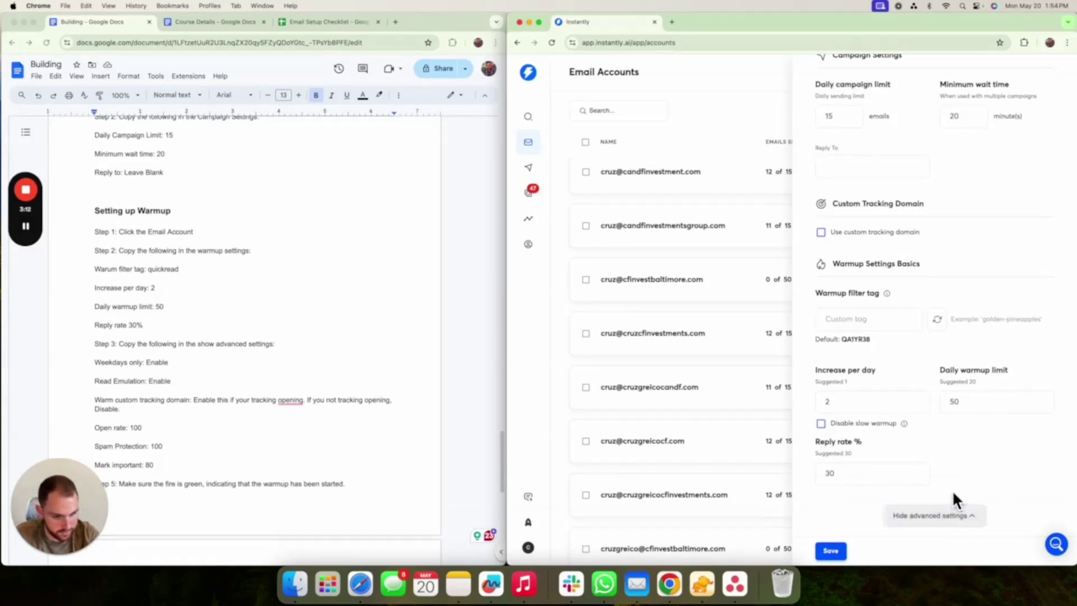
scroll(952, 489, "down", 10)
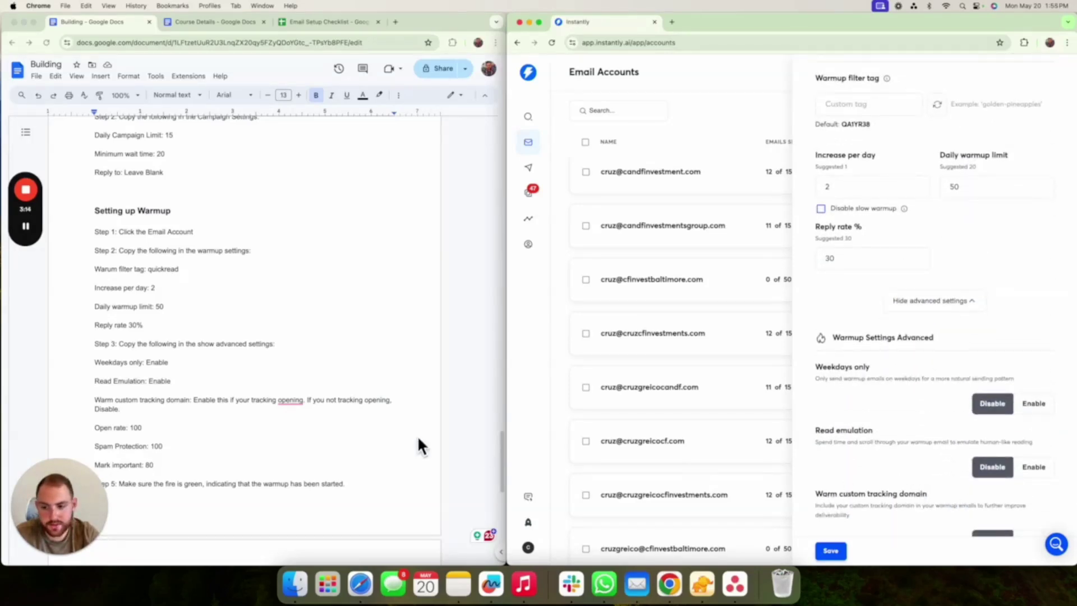
scroll(836, 432, "down", 5)
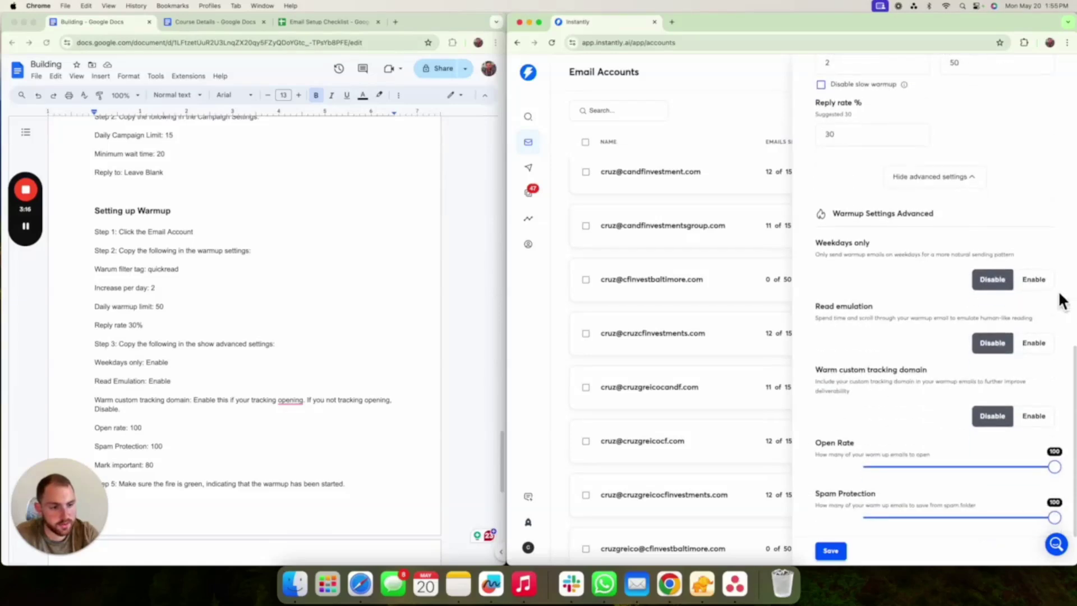
left_click(1040, 287)
scroll(870, 280, "up", 1)
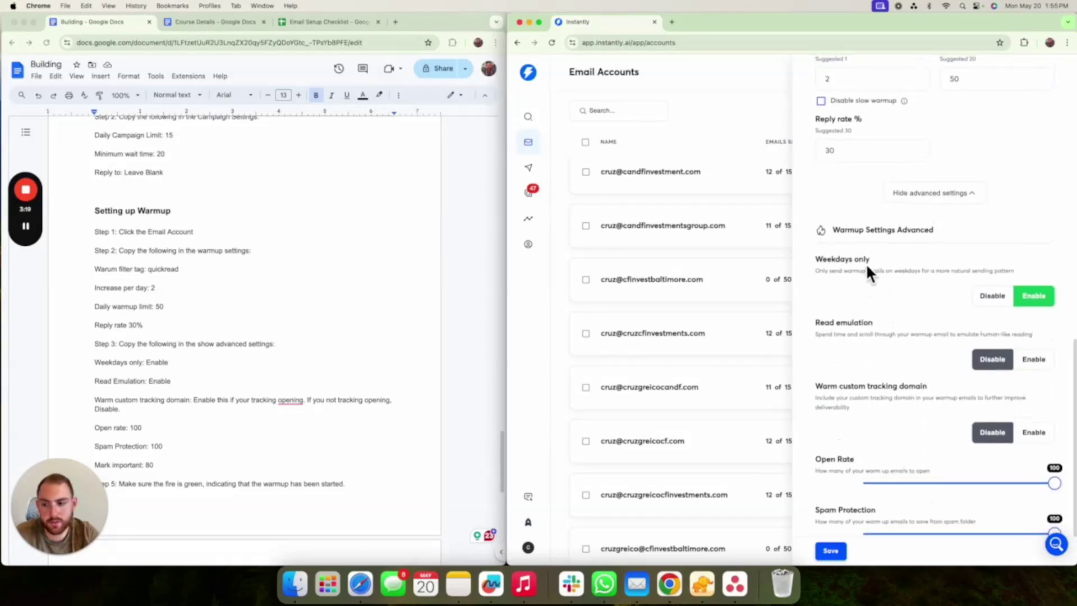
scroll(842, 303, "down", 2)
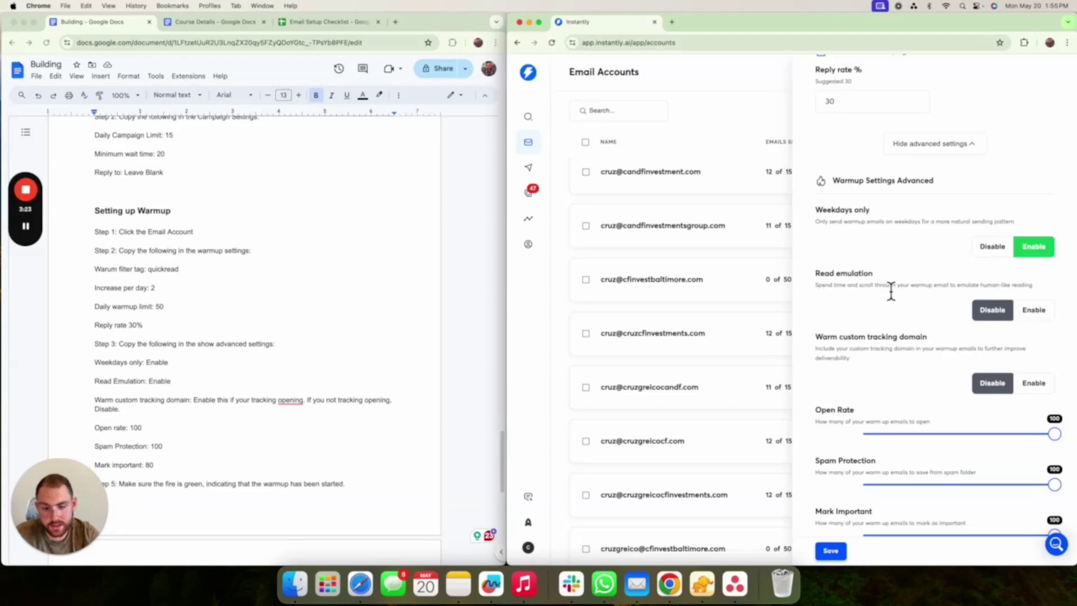
left_click(1031, 314)
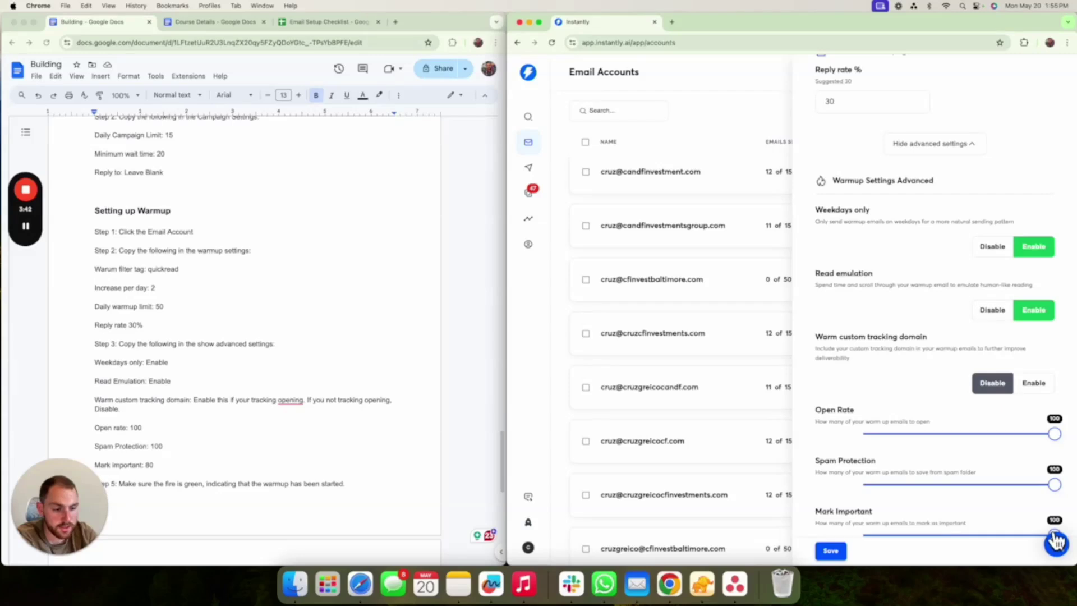
- Lower the Mark Important rate slider to 80
left_click_drag(992, 536, 1018, 541)
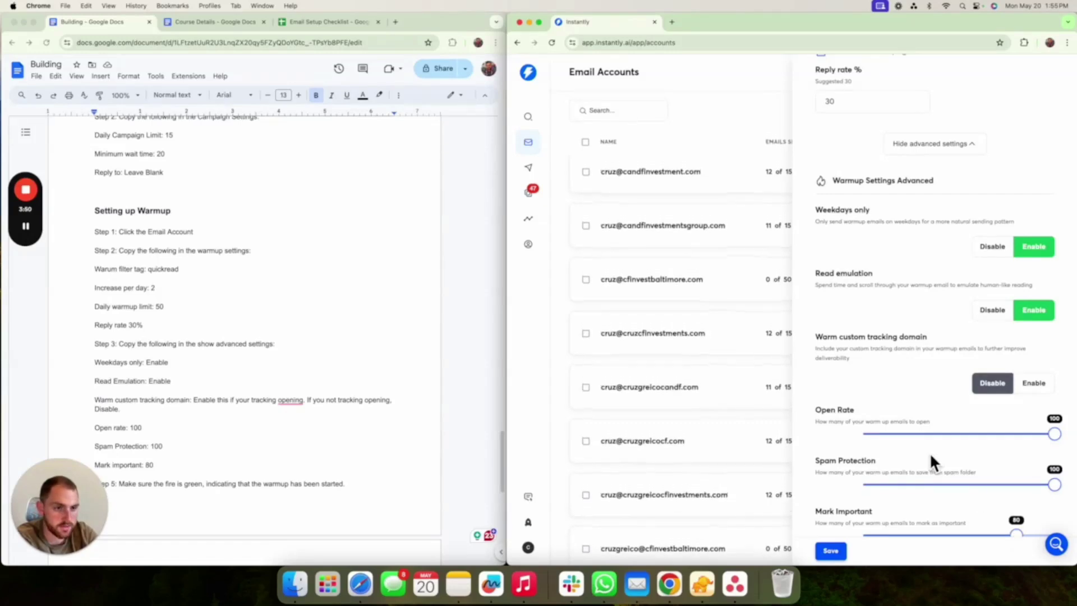
scroll(930, 453, "up", 6)
scroll(930, 457, "down", 4)
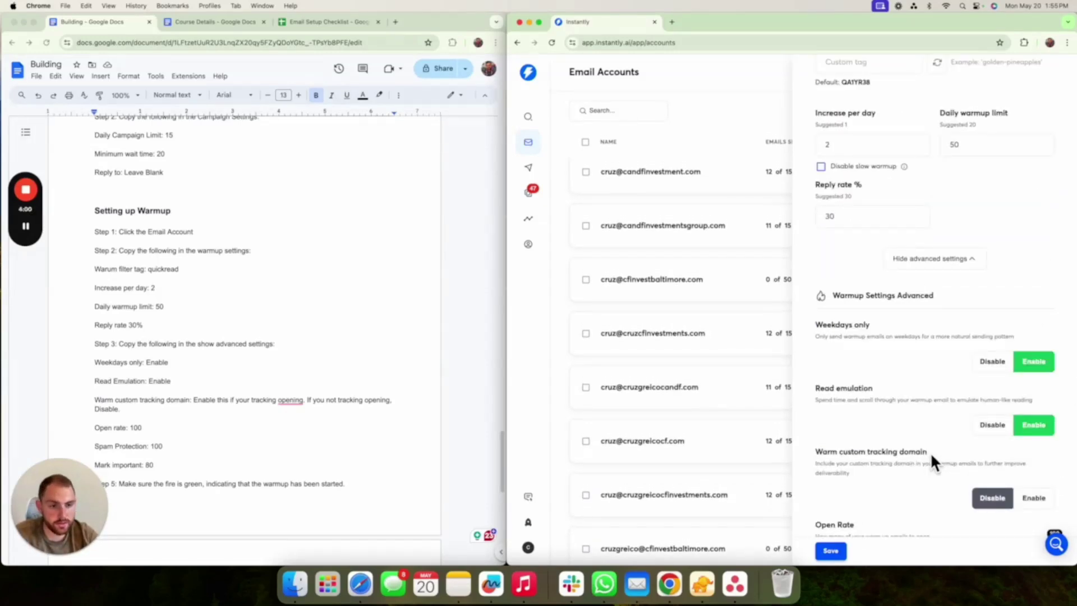
scroll(930, 452, "down", 2)
scroll(930, 453, "up", 9)
scroll(930, 453, "up", 4)
scroll(930, 452, "down", 15)
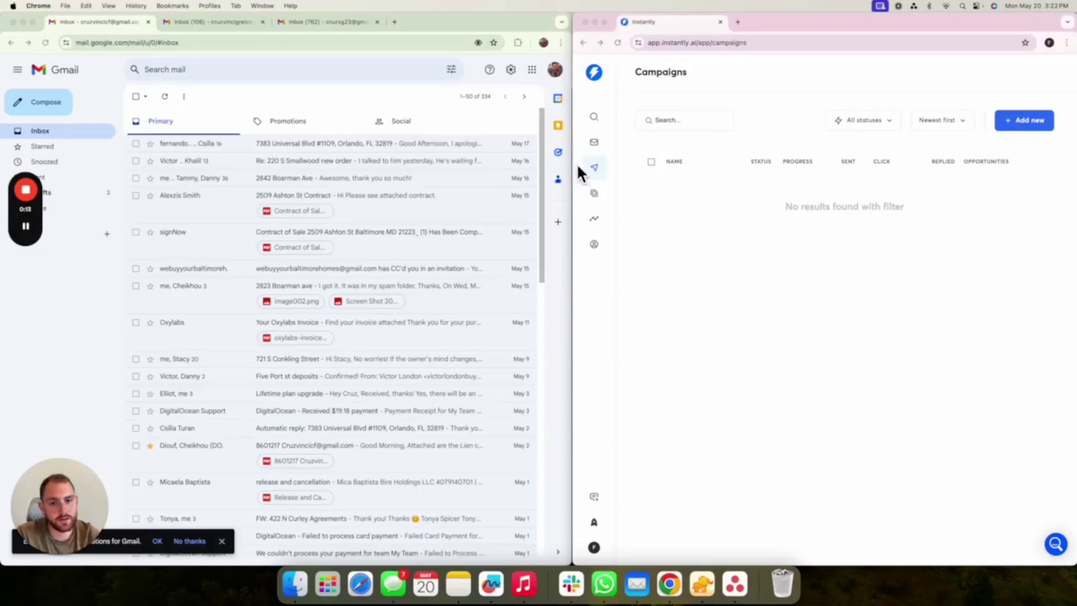
- Create a new campaign named with the sending account's e-mail address copied from Email Accounts
left_click(594, 142)
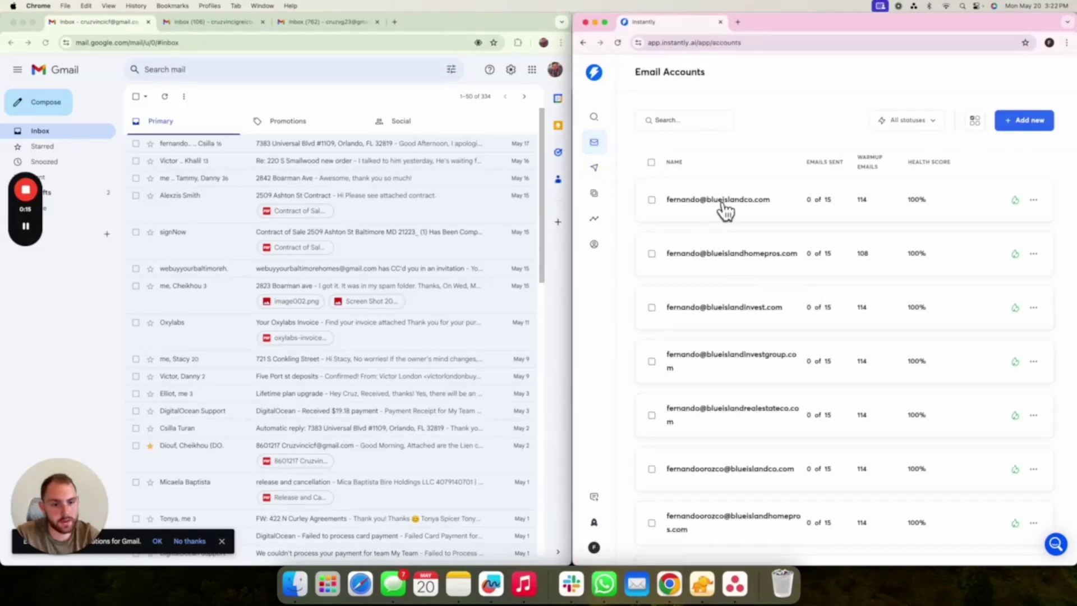
left_click(726, 210)
left_click_drag(954, 102, 843, 98)
key("super+c")
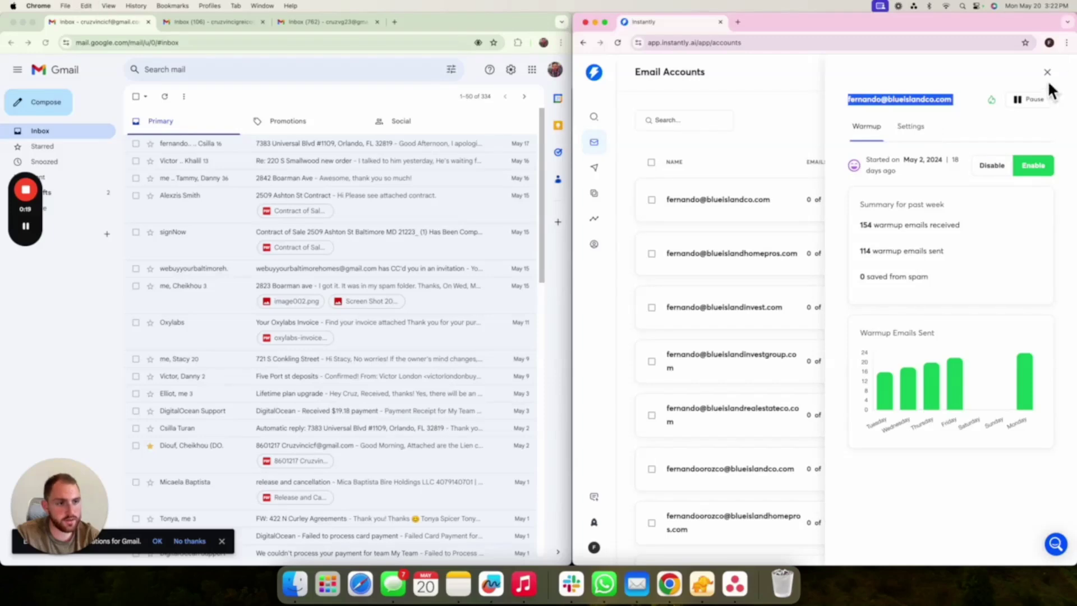
left_click(1047, 72)
left_click(591, 170)
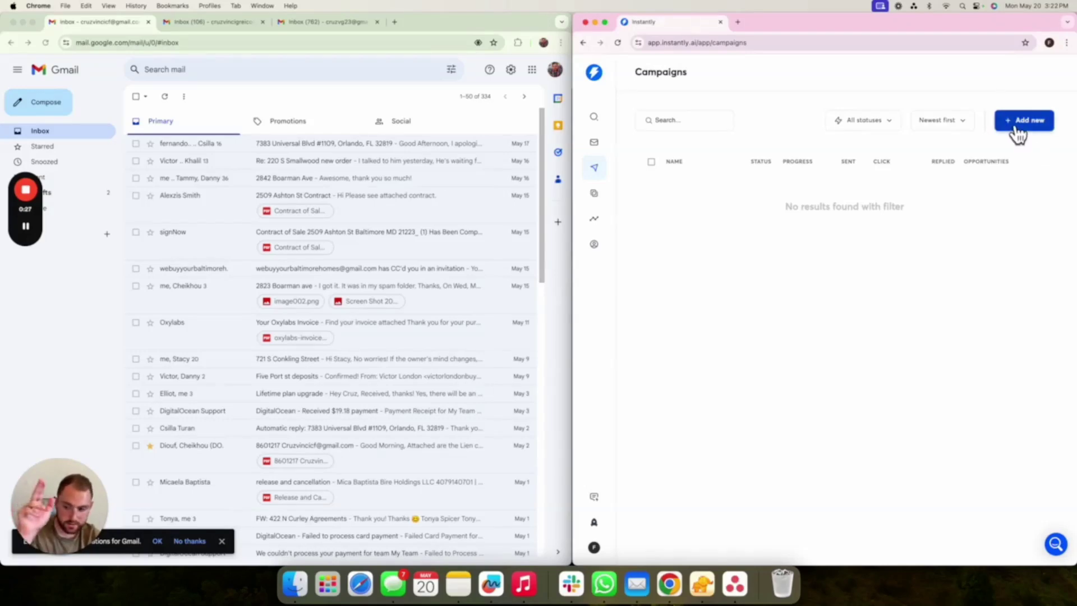
left_click(1013, 123)
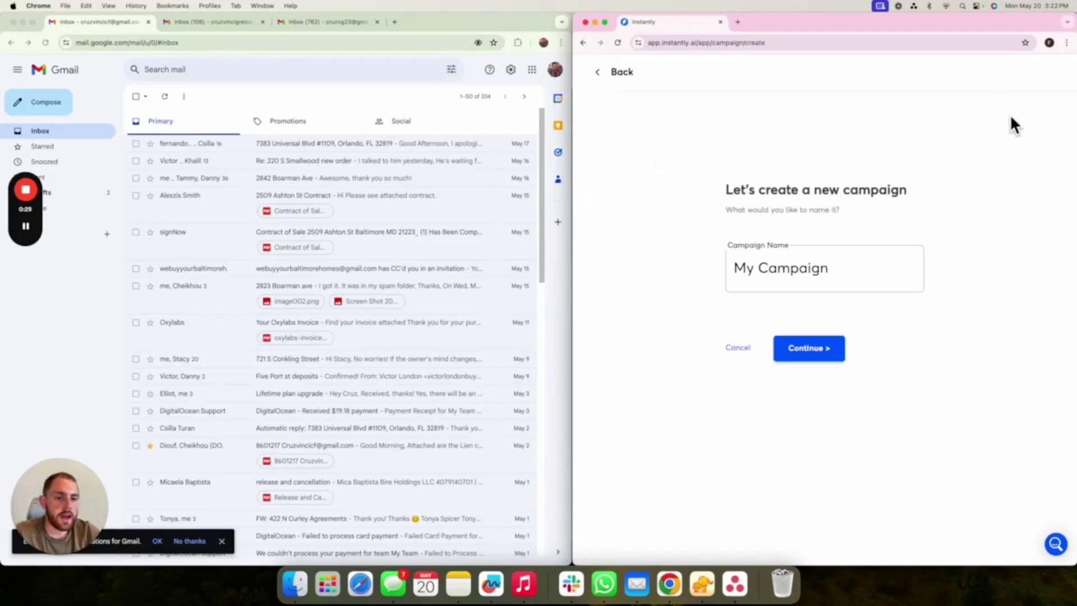
left_click_drag(832, 277, 715, 258)
key("BackSpace")
key("super+v")
left_click(807, 353)
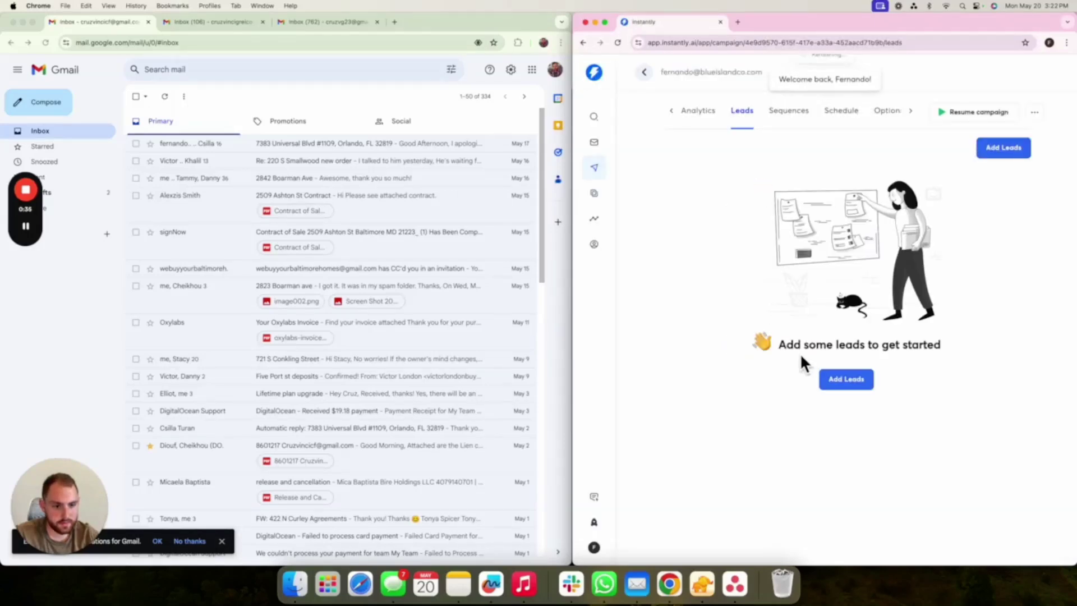
- Enter the three Gmail lead addresses manually, one per line
left_click(849, 385)
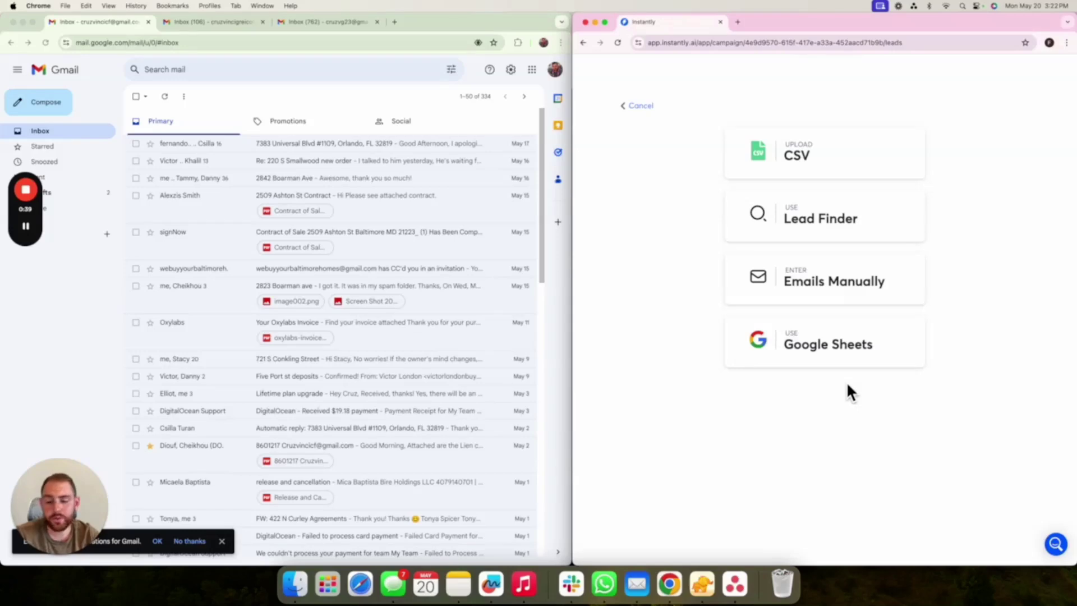
left_click(820, 354)
left_click(634, 107)
left_click(803, 281)
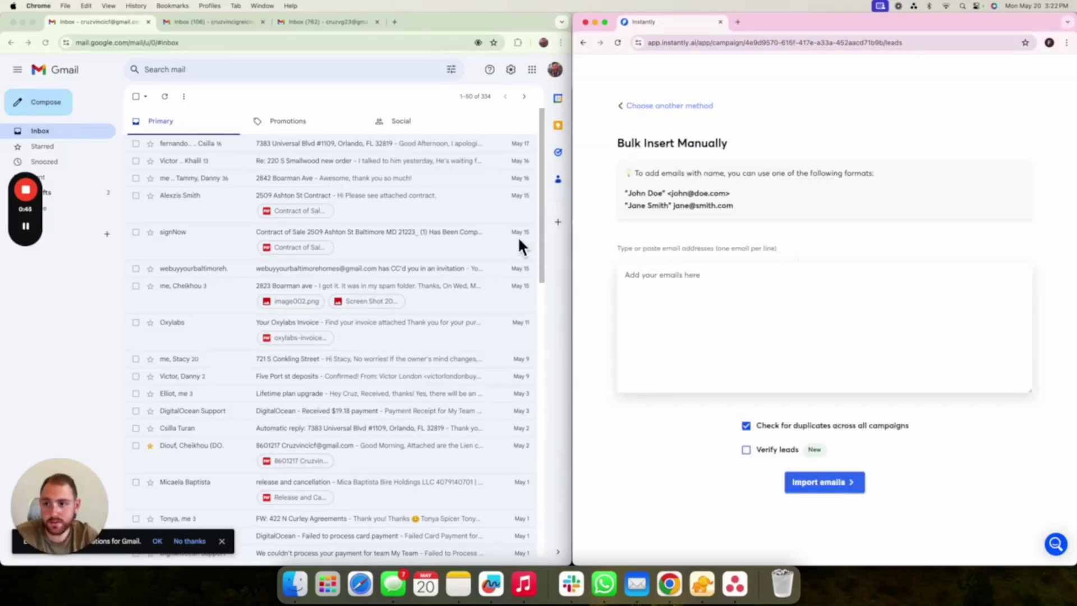
left_click(717, 278)
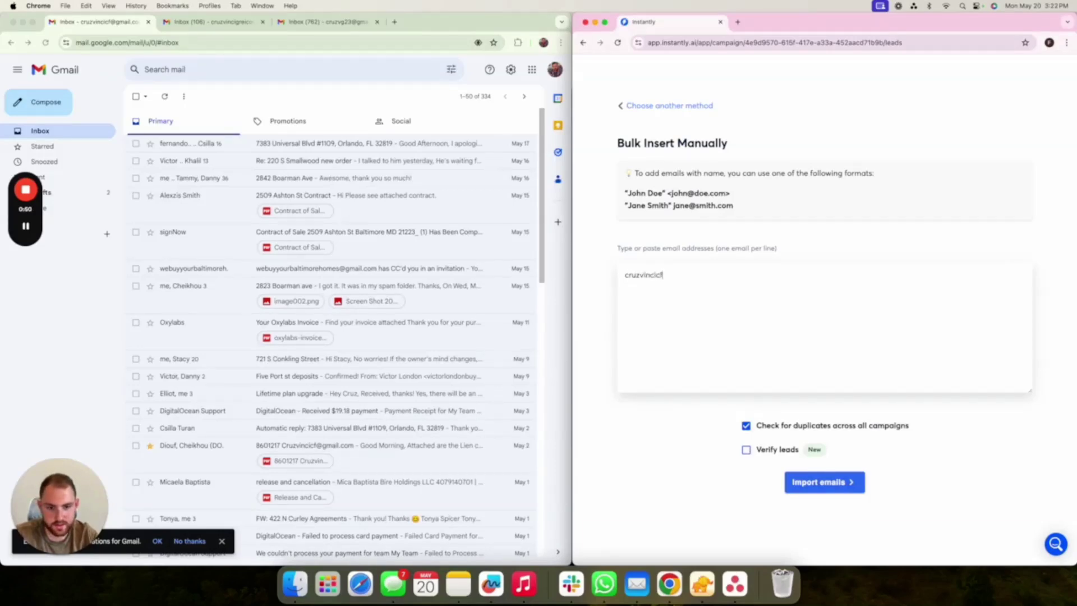
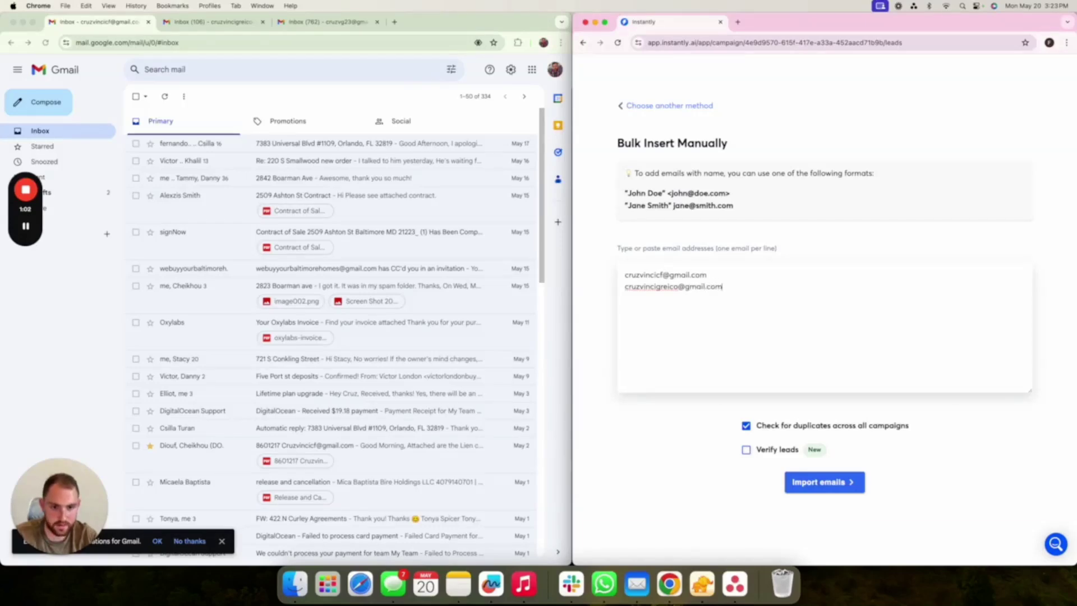
key("Tab")
left_click(714, 306)
key("Return")
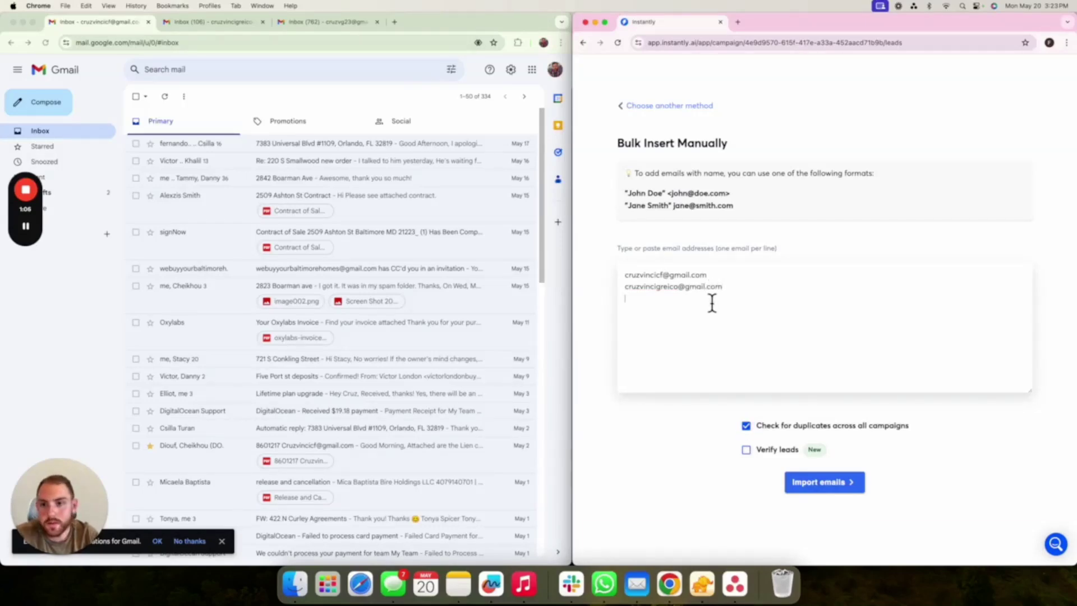
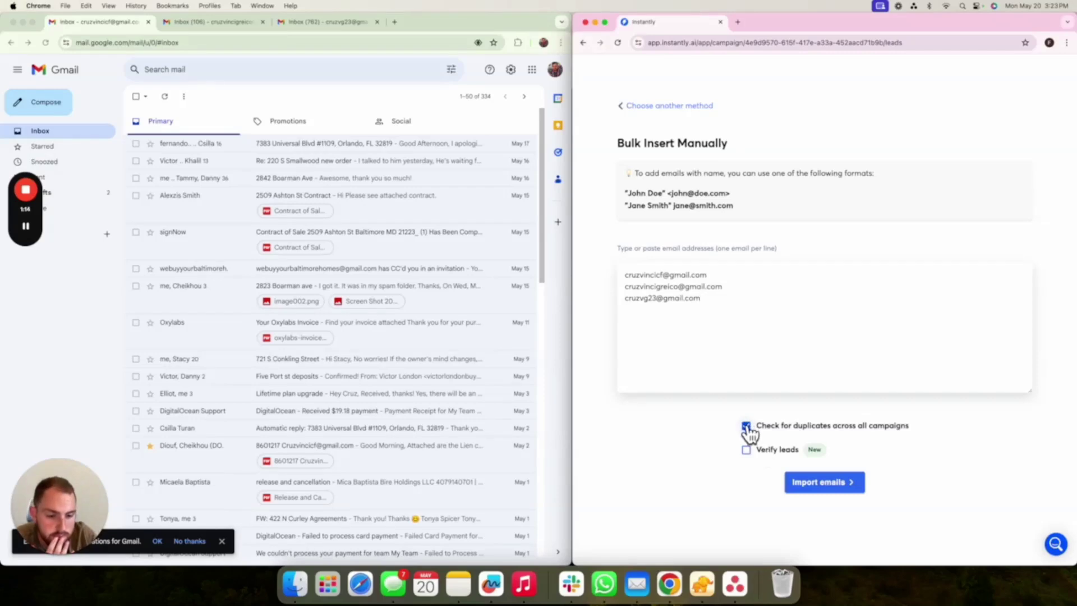
- Turn off duplicate checking and upload the 3 contacts as campaign leads
left_click(746, 426)
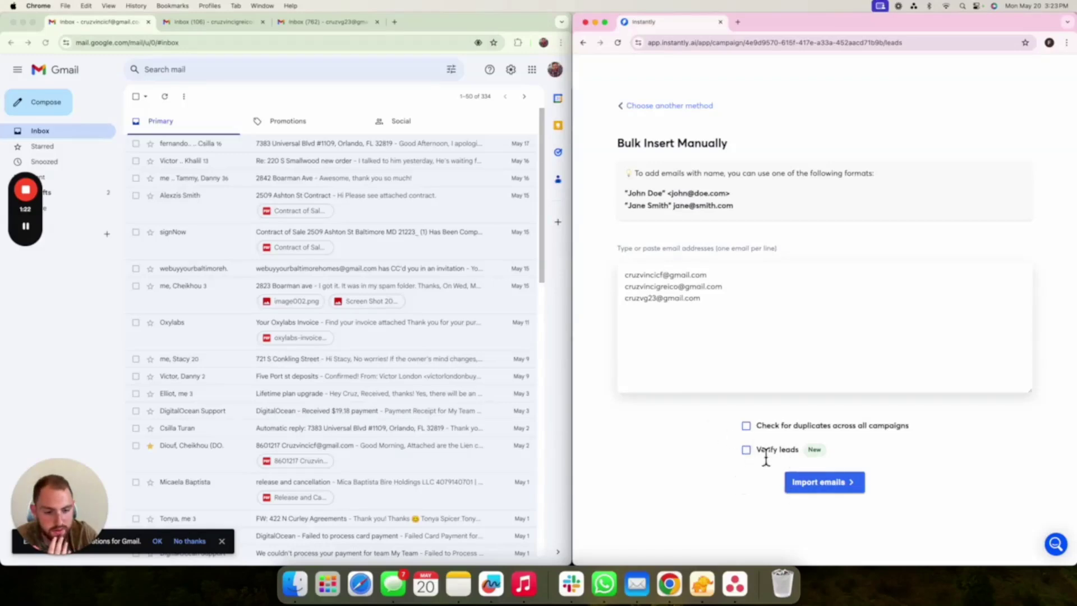
left_click(825, 484)
left_click(799, 333)
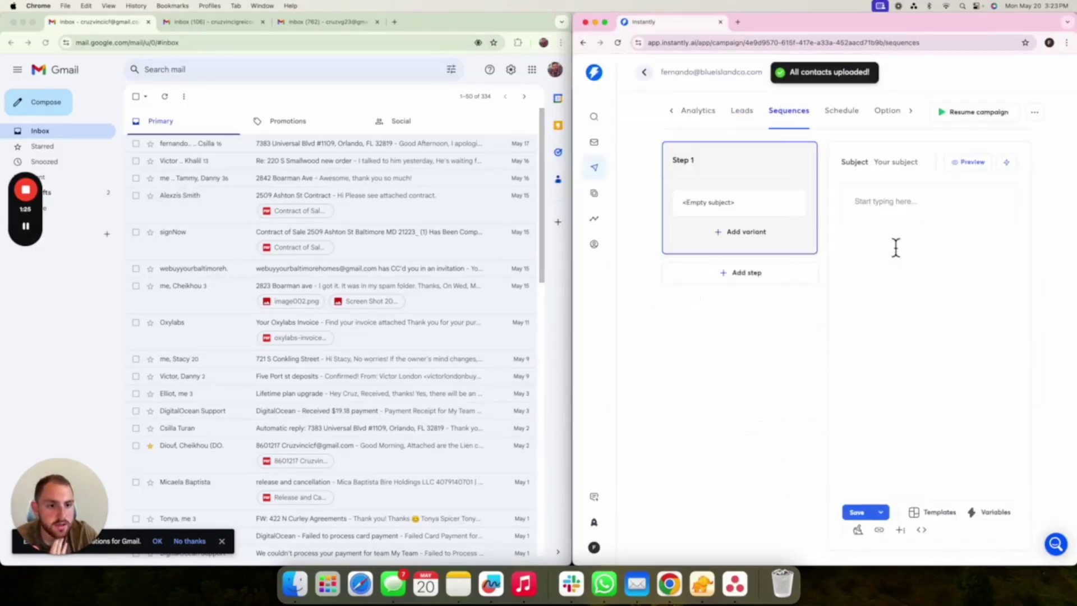
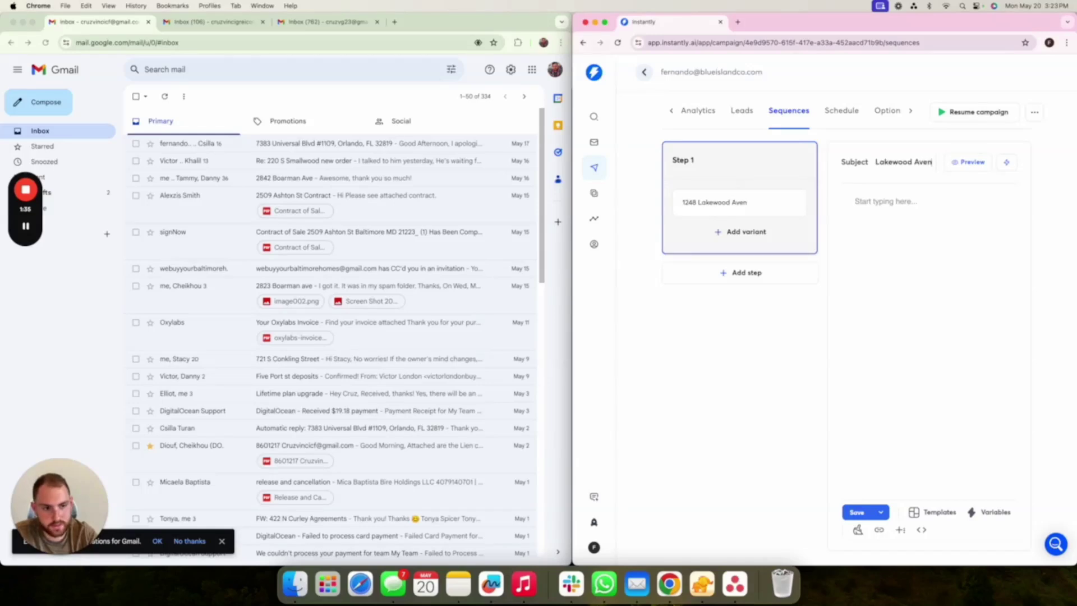
- Write Step 1 with the property's street address as subject and a short body asking about selling, then save
left_click(878, 217)
type("H")
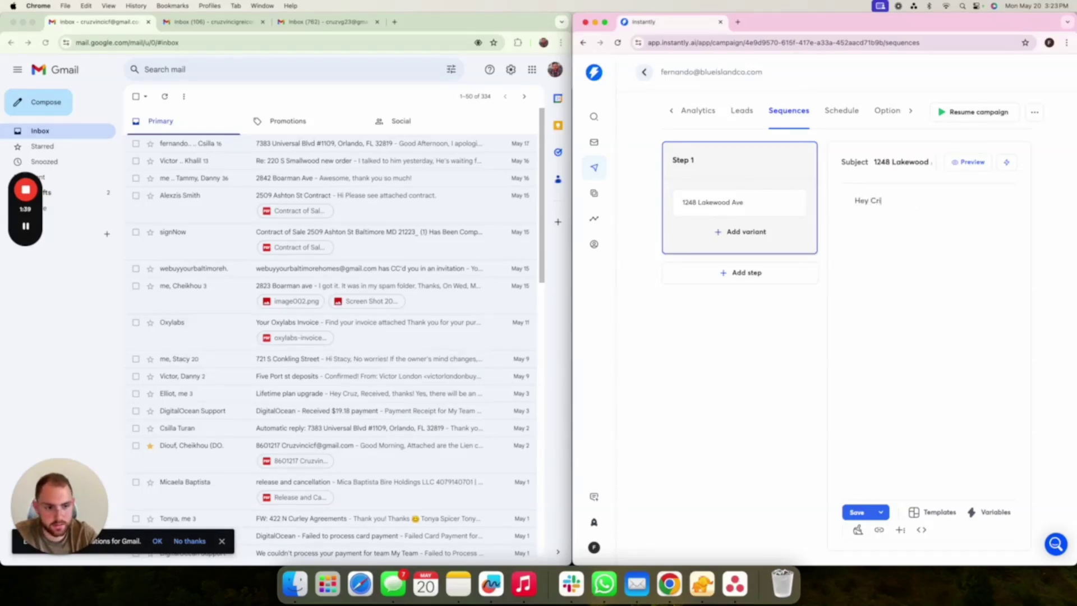
type("ey Cruz,")
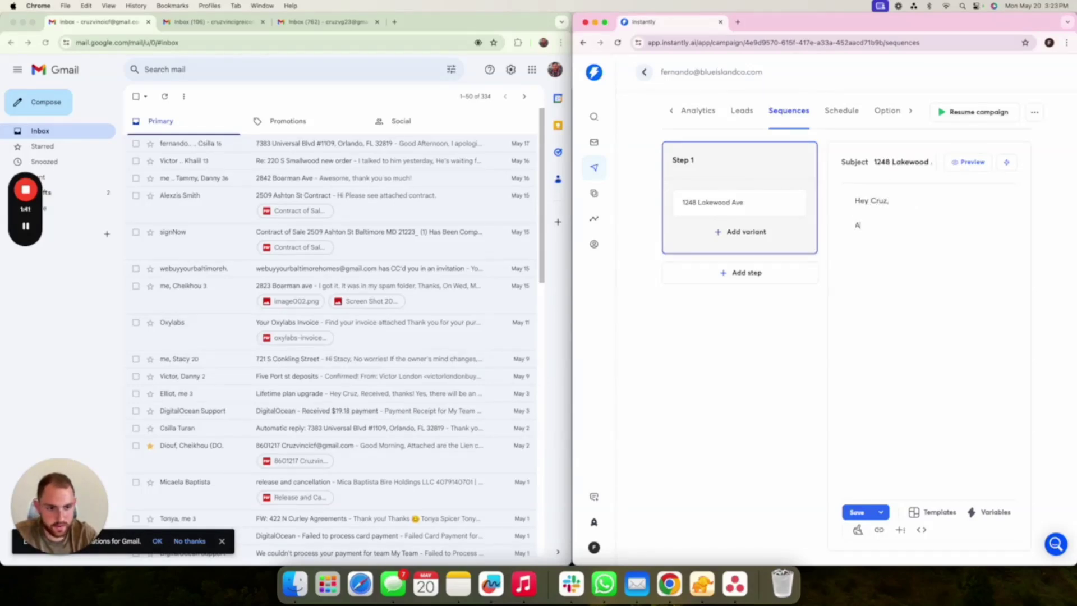
key("BackSpace")
key("BackSpace")
type("you interest")
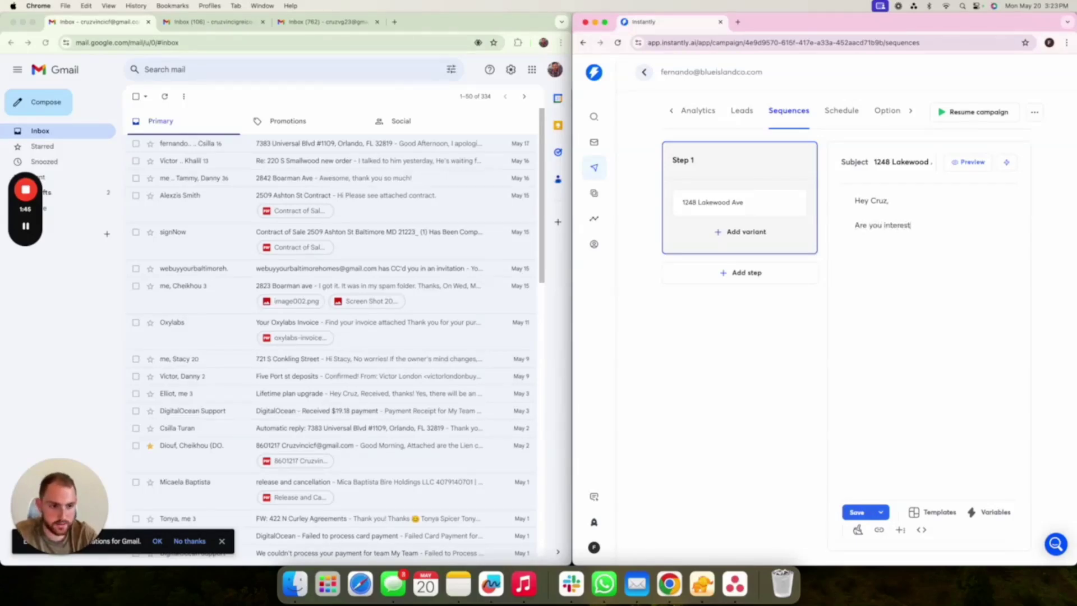
type("ed in selling this propert")
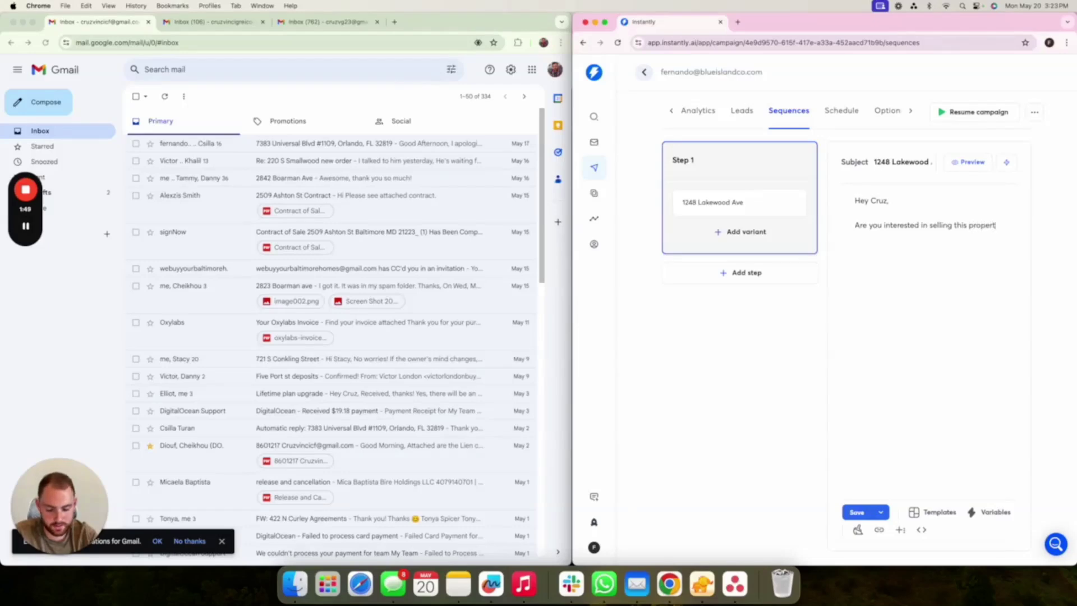
type("y?")
type("Please let me ")
type("know ")
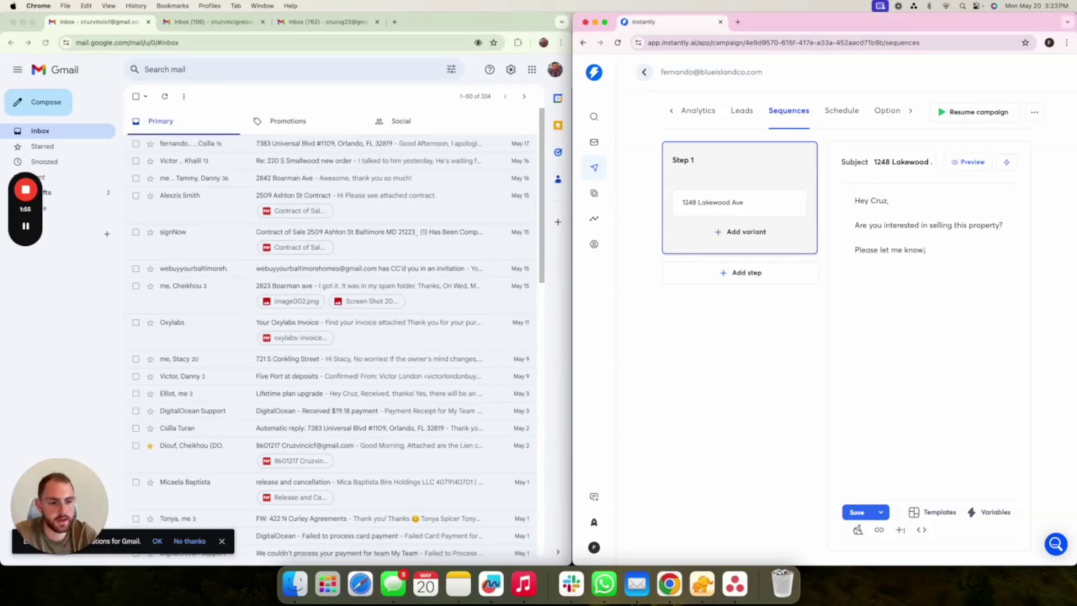
type("anks,")
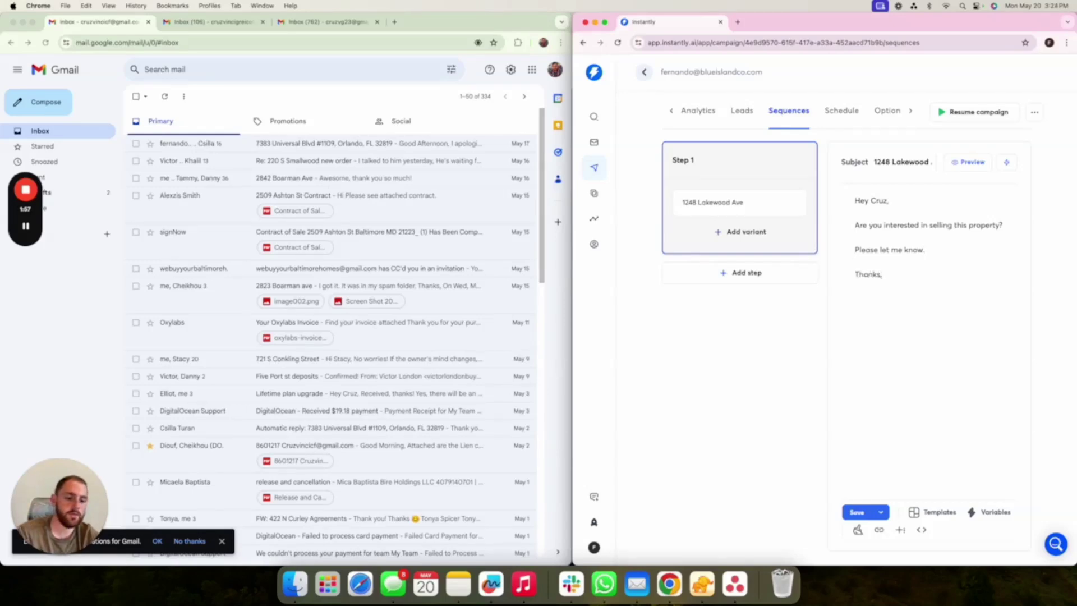
left_click(857, 512)
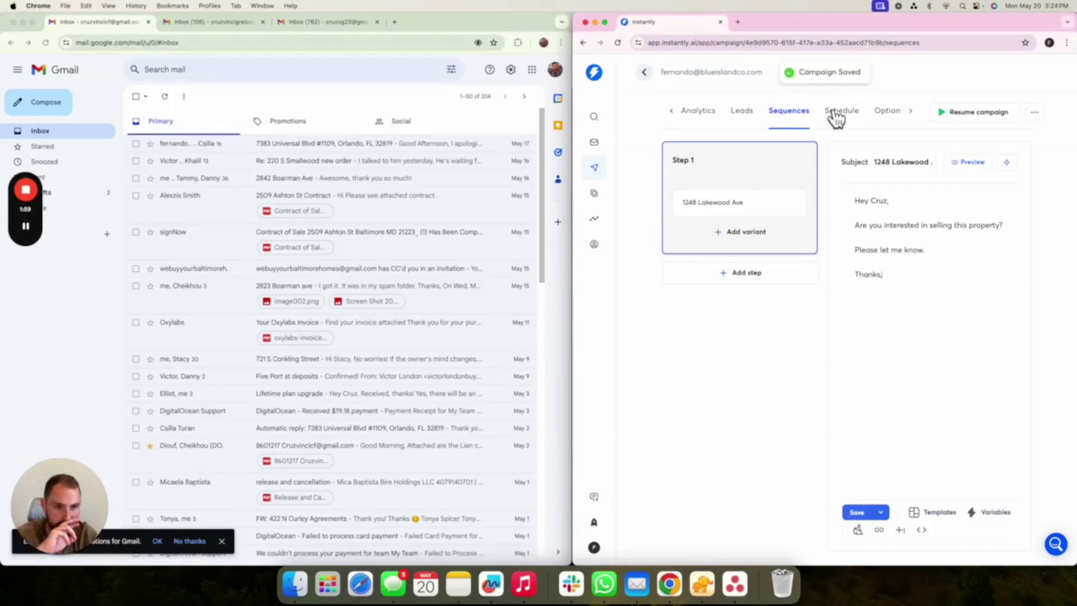
left_click(840, 111)
- Save the weekday 9:00 AM–6:00 PM Eastern sending schedule
scroll(911, 321, "right", 3)
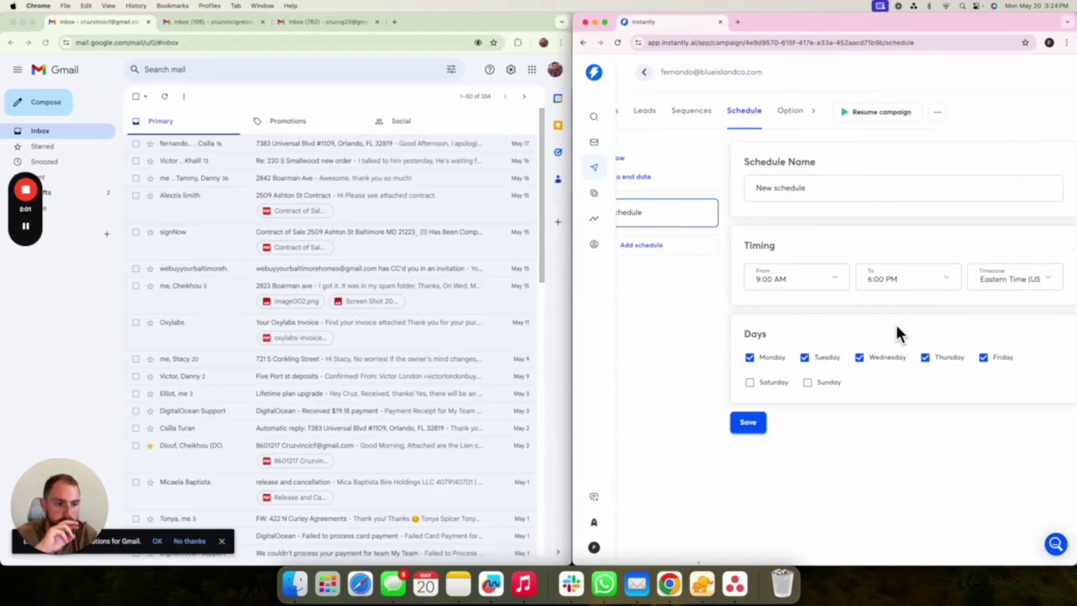
left_click(763, 422)
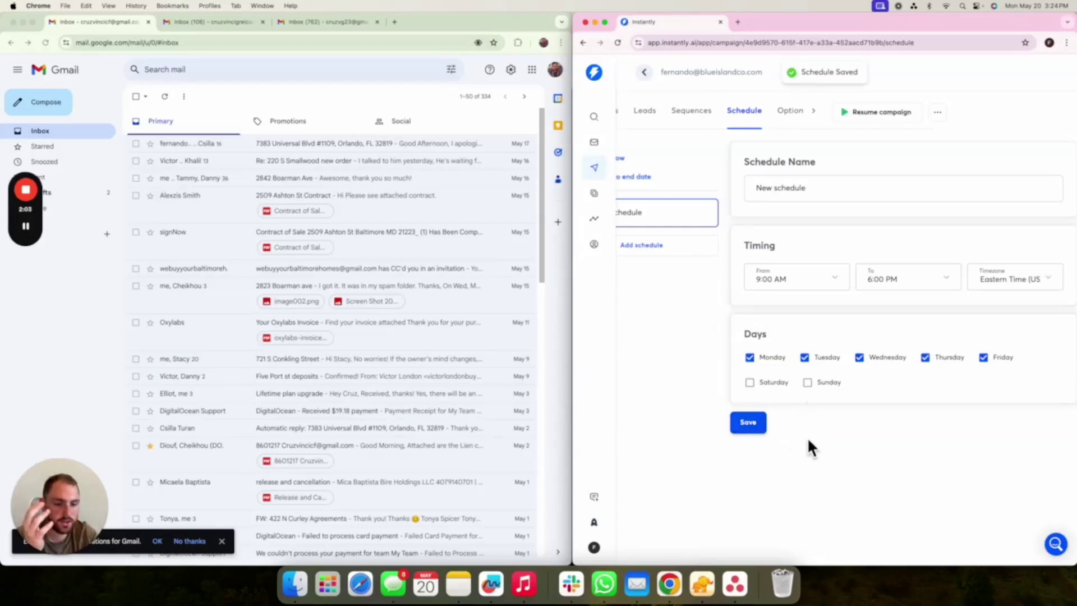
left_click(792, 113)
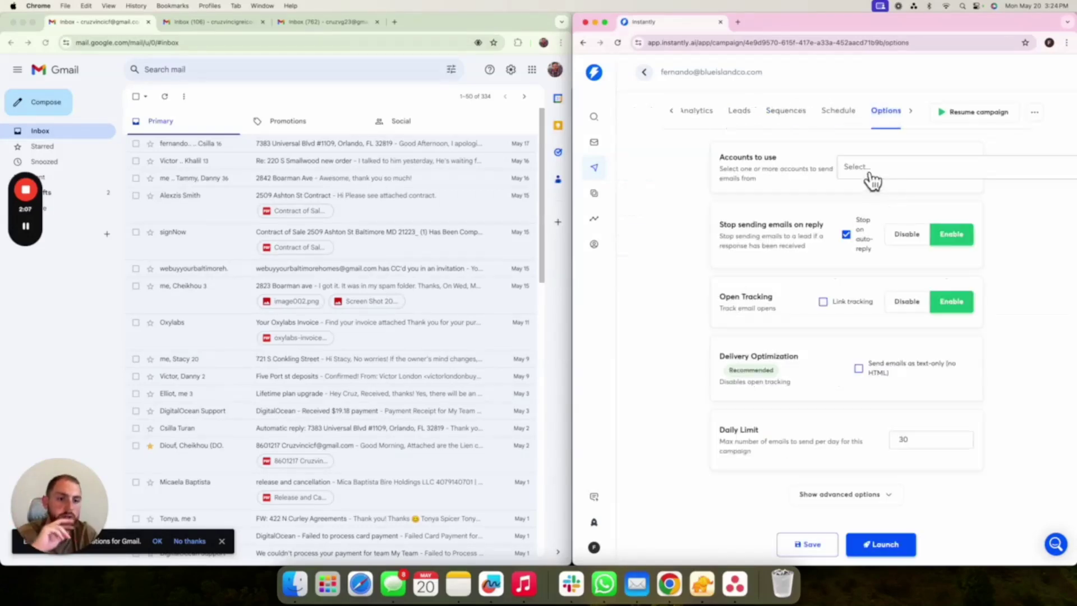
scroll(874, 182, "right", 1)
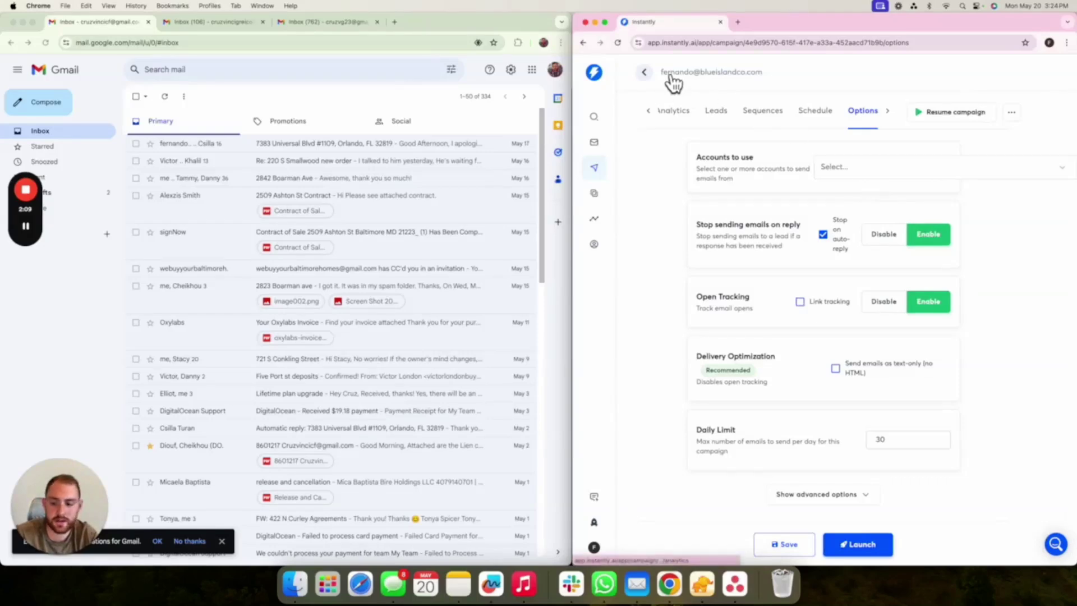
- Add the sending account to the campaign and turn on text-only sending with open tracking off
left_click_drag(776, 76, 659, 74)
key("super+c")
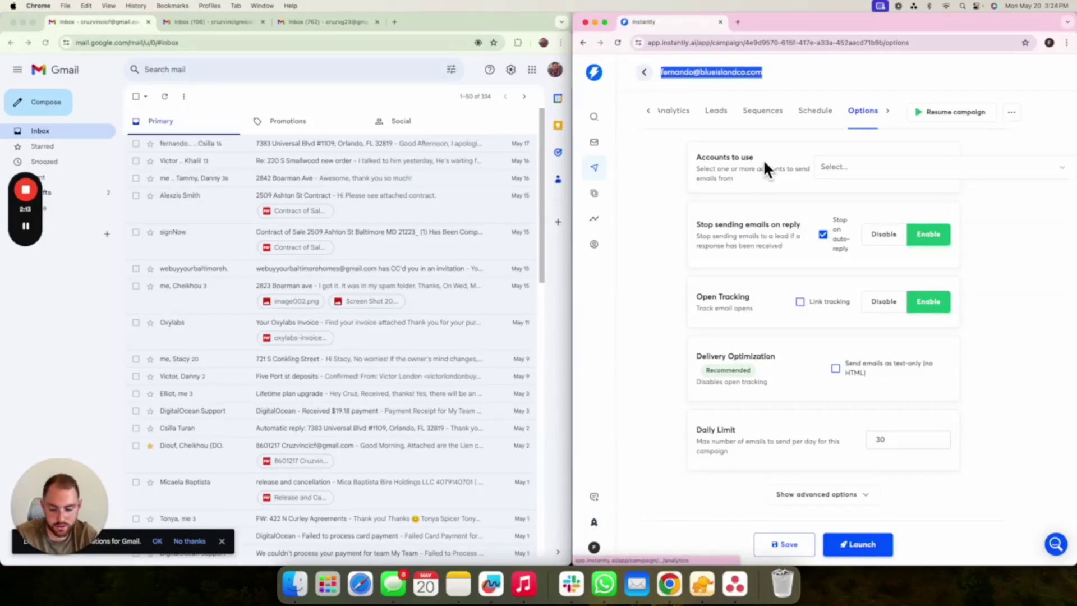
left_click(871, 175)
key("super+v")
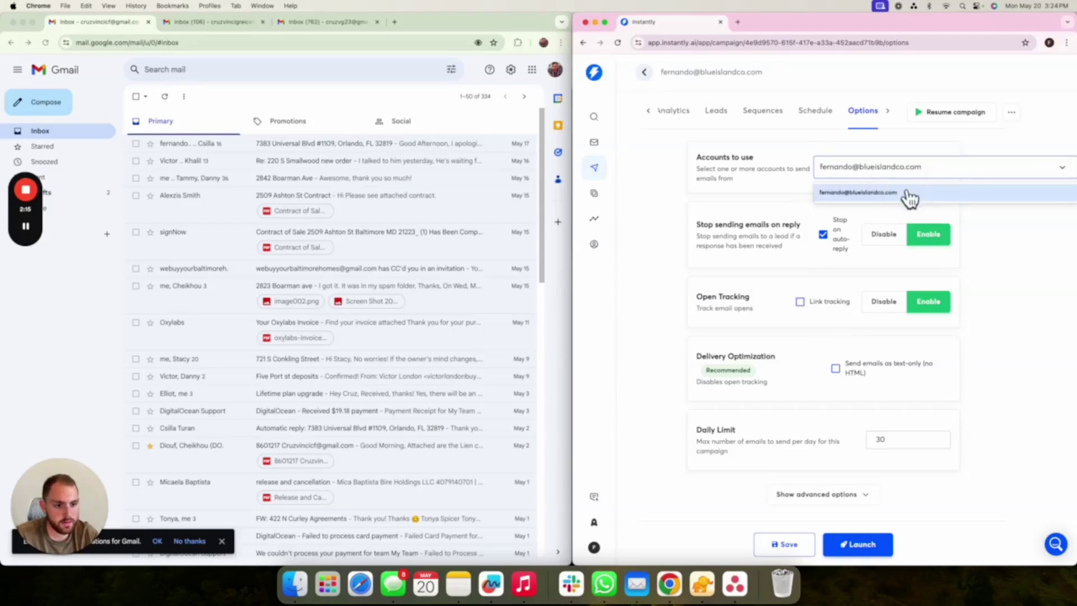
left_click(912, 195)
left_click(634, 311)
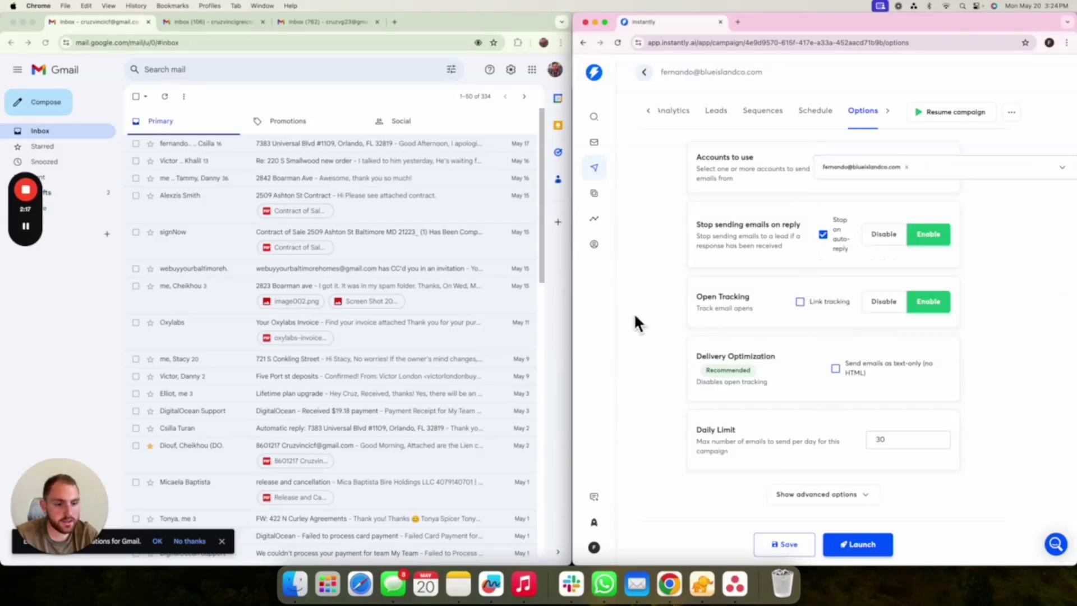
left_click(836, 369)
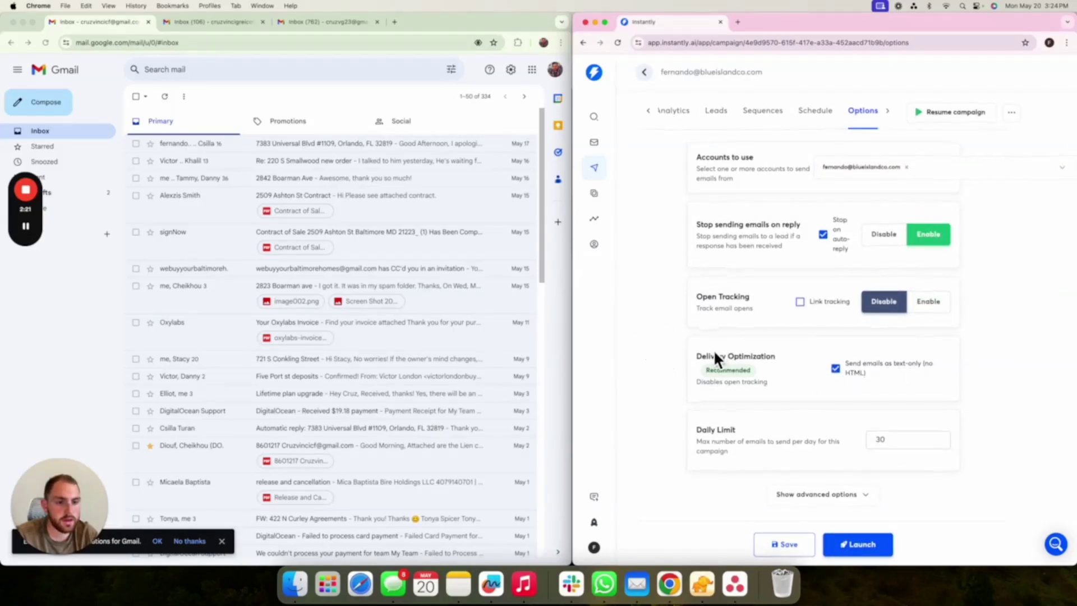
scroll(713, 349, "down", 1)
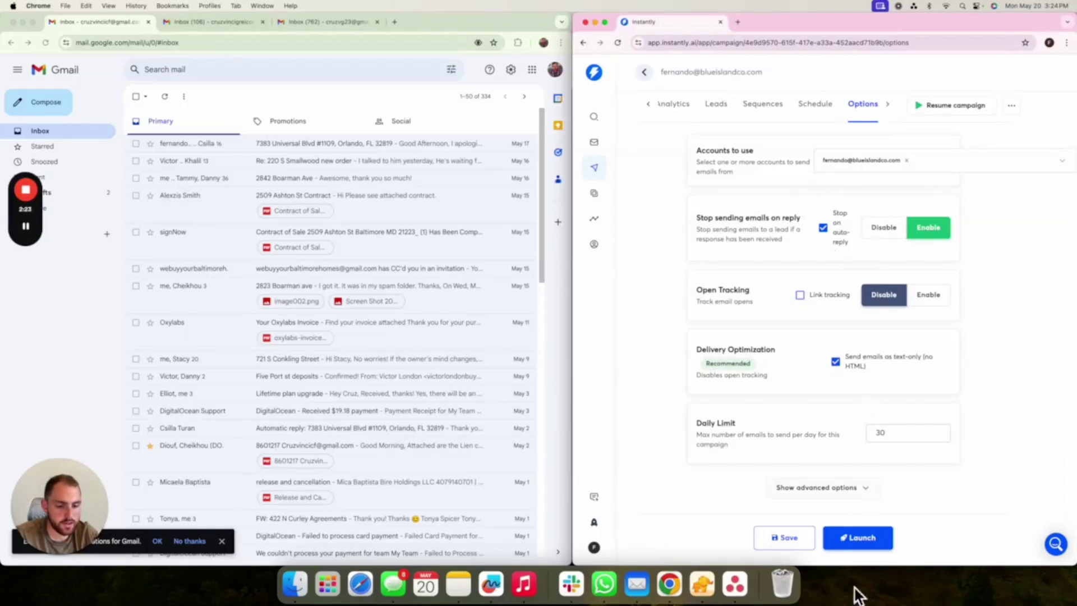
- Launch and publish the campaign, then dismiss the chat popup
left_click(854, 543)
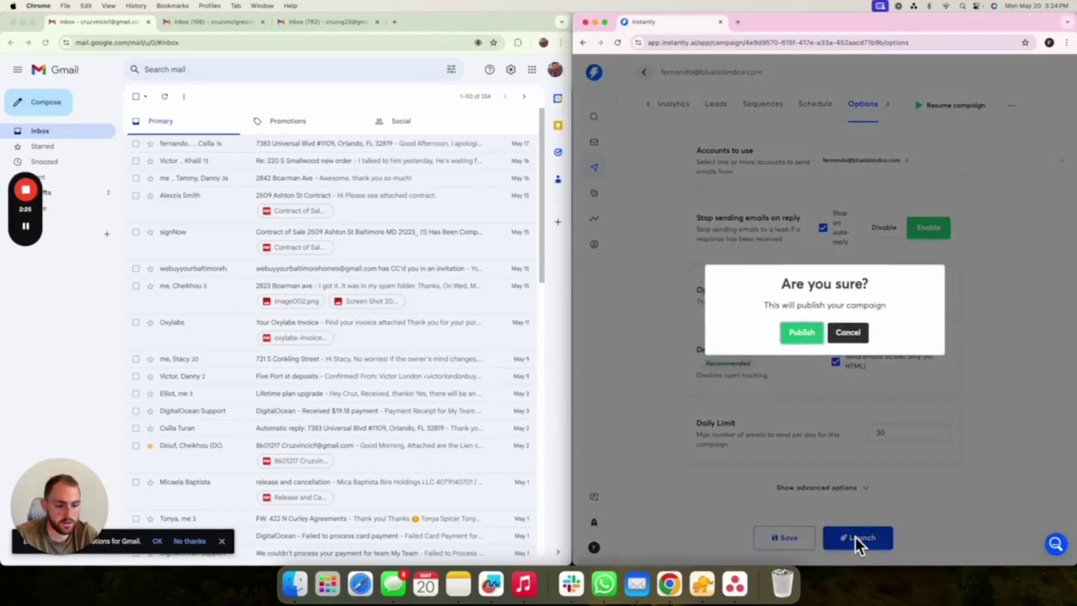
left_click(801, 333)
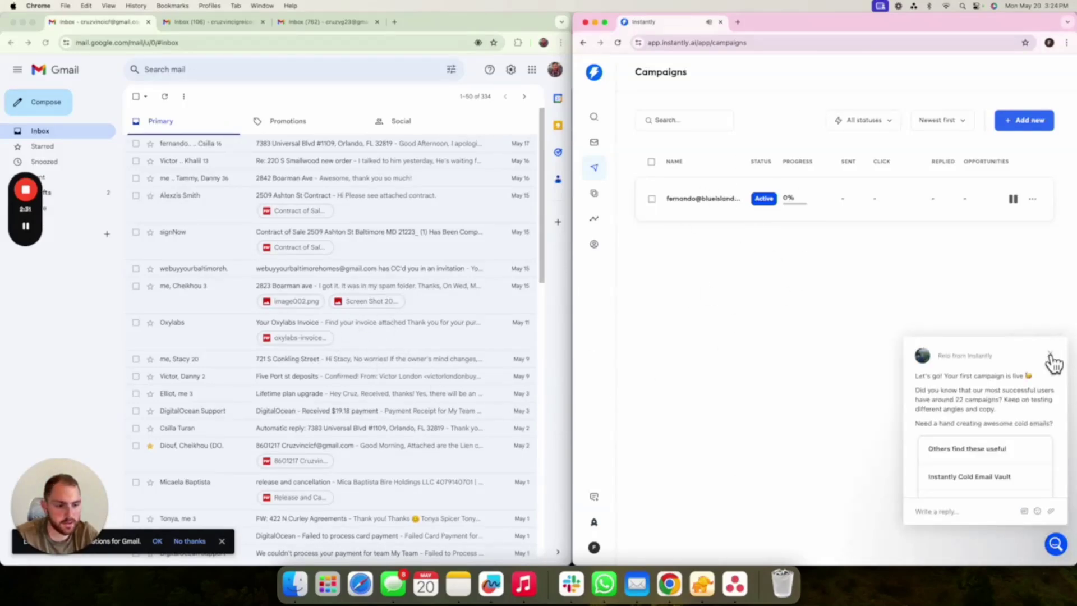
left_click(1050, 353)
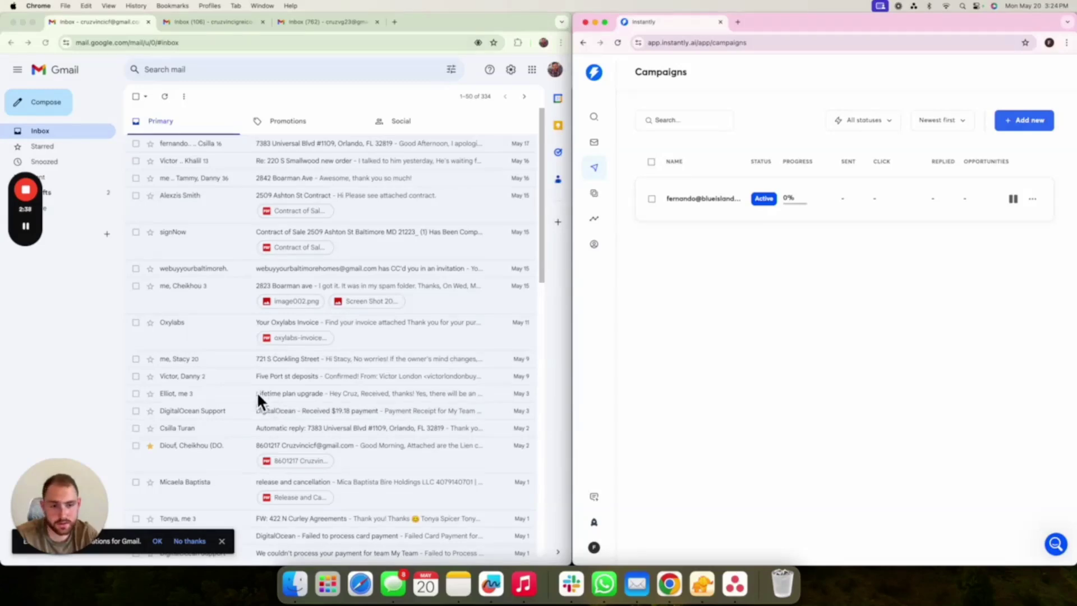
left_click(28, 233)
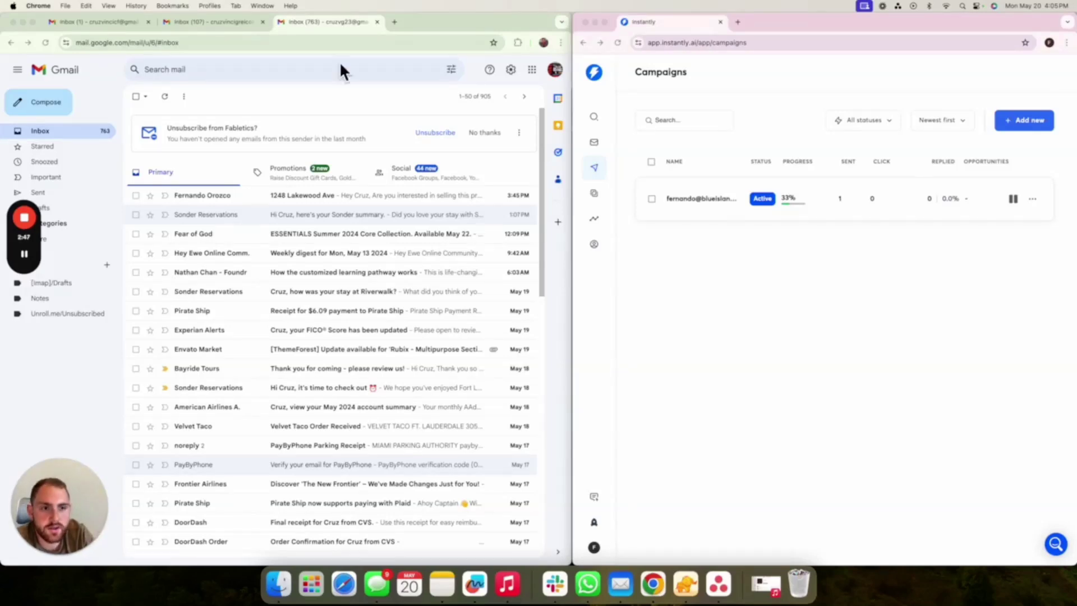
left_click(618, 45)
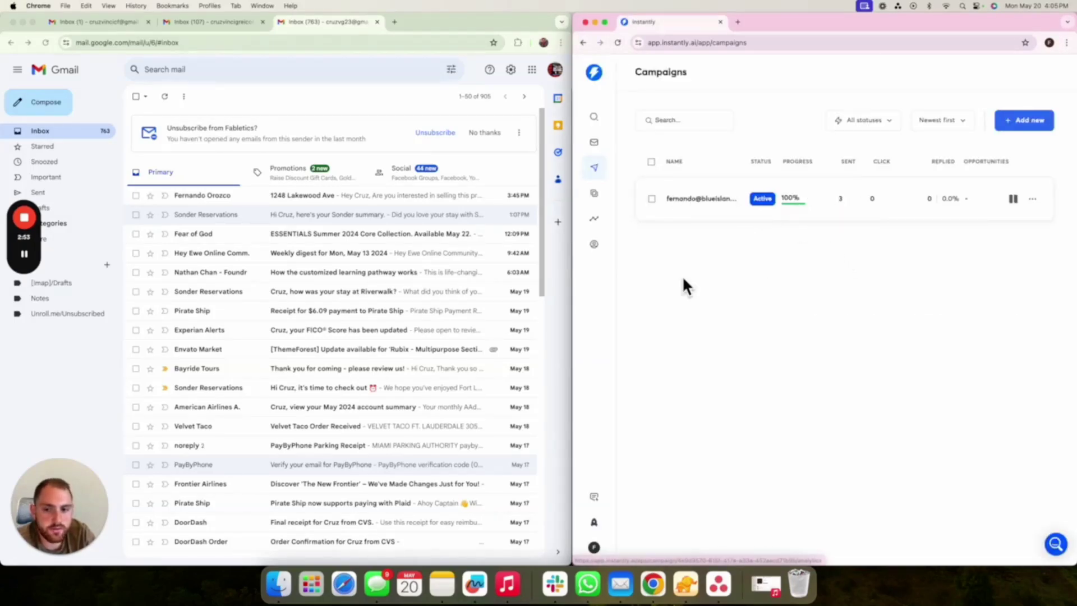
left_click(243, 197)
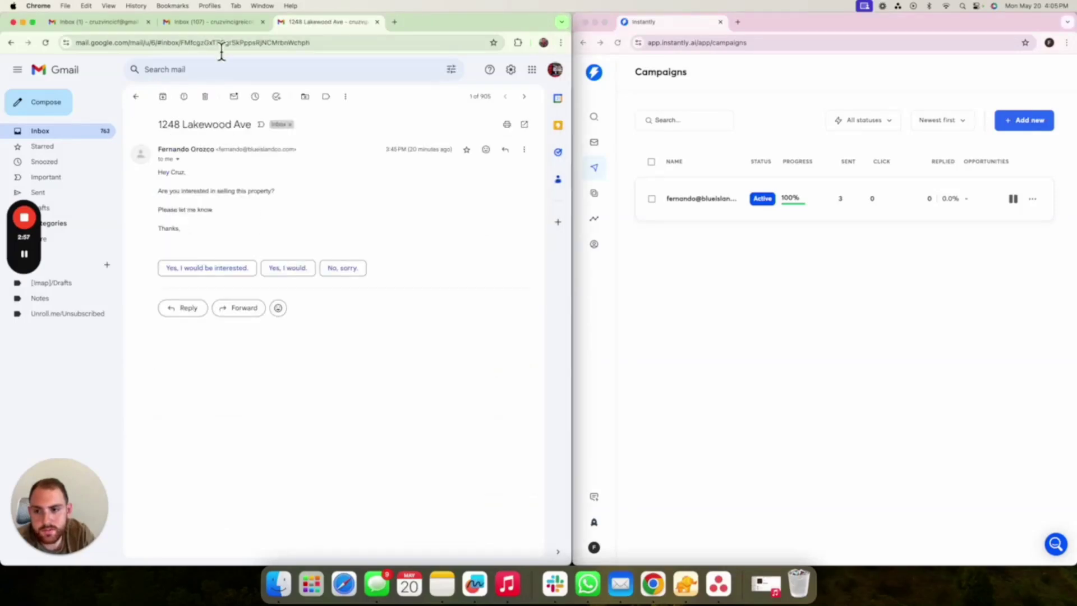
left_click(216, 28)
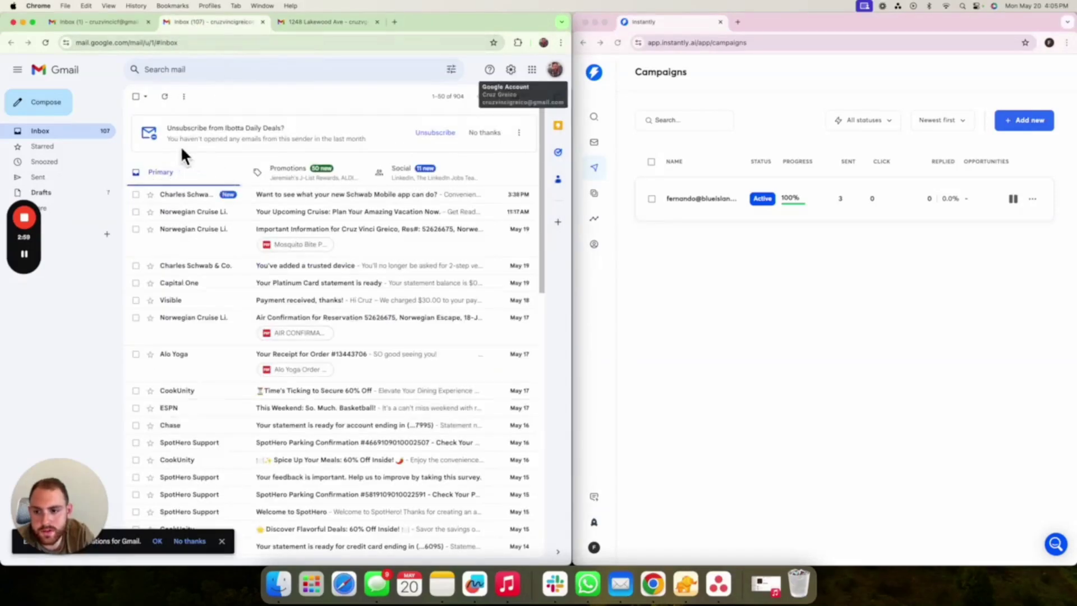
left_click(49, 44)
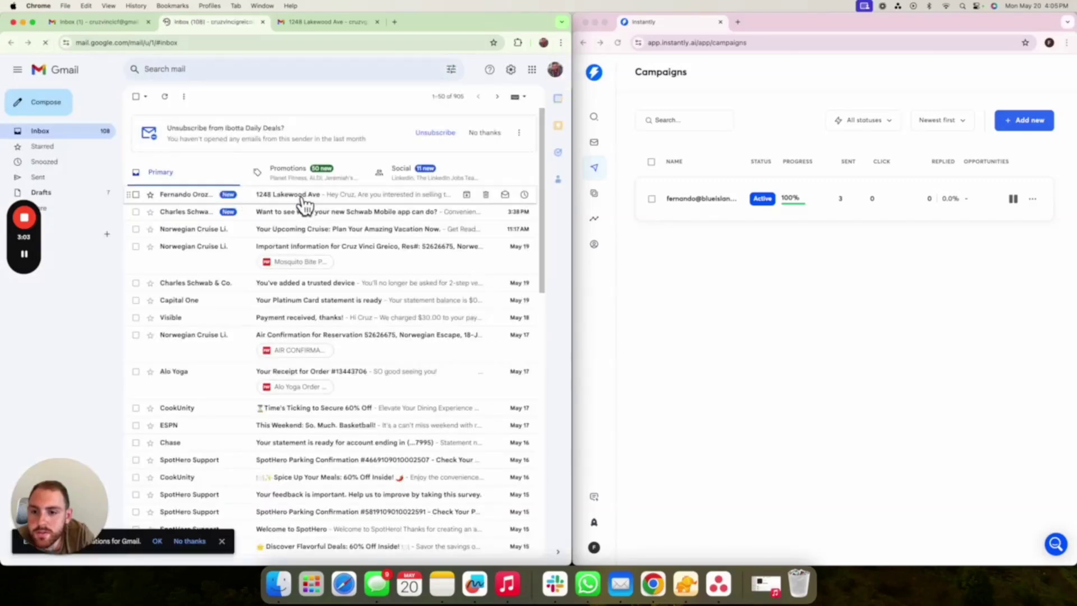
left_click(304, 198)
left_click(102, 25)
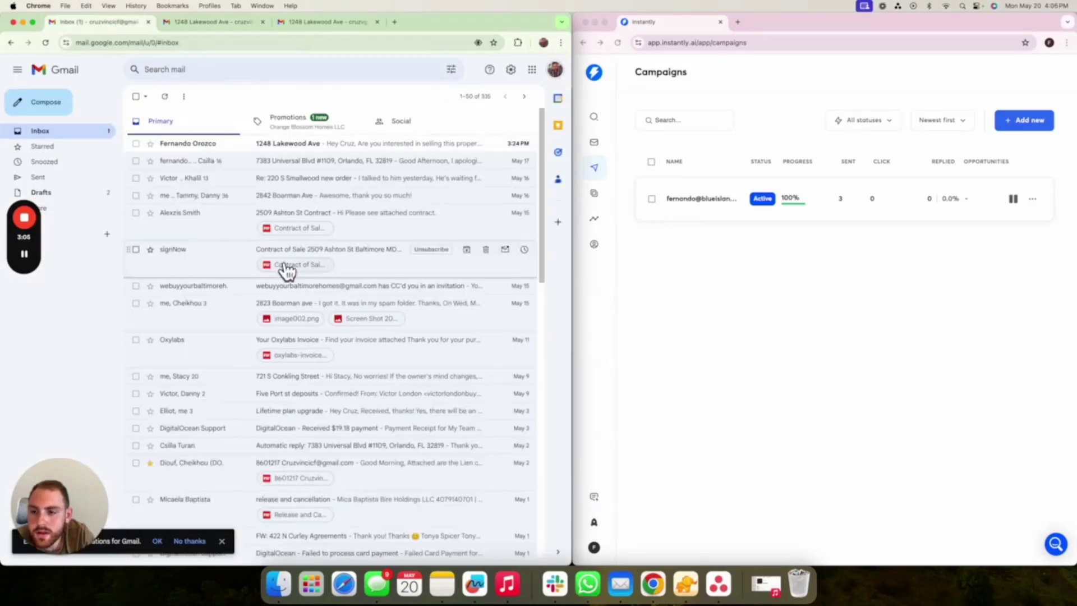
left_click(259, 149)
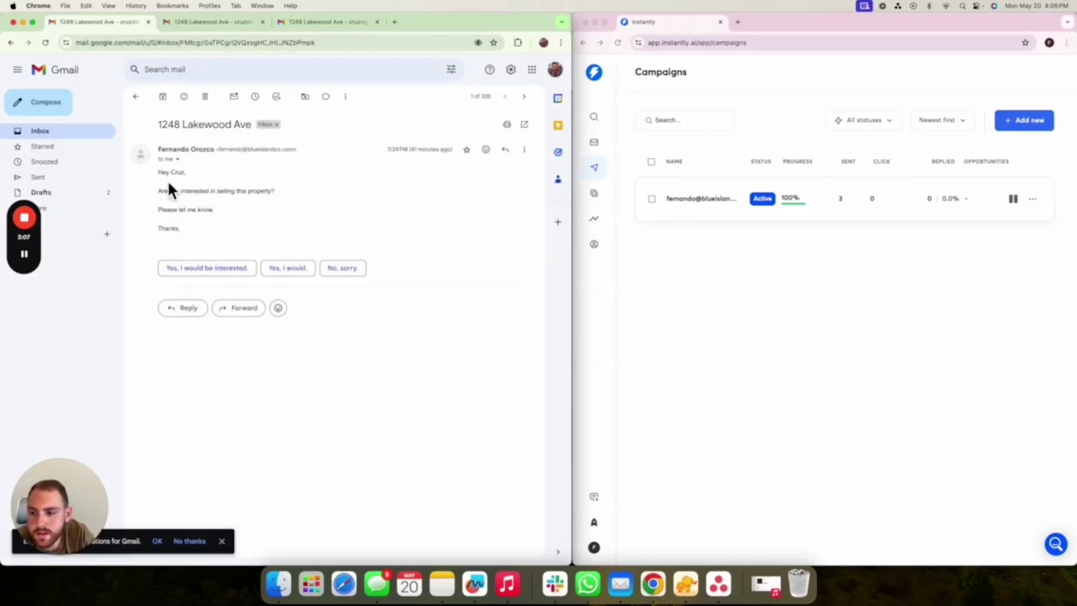